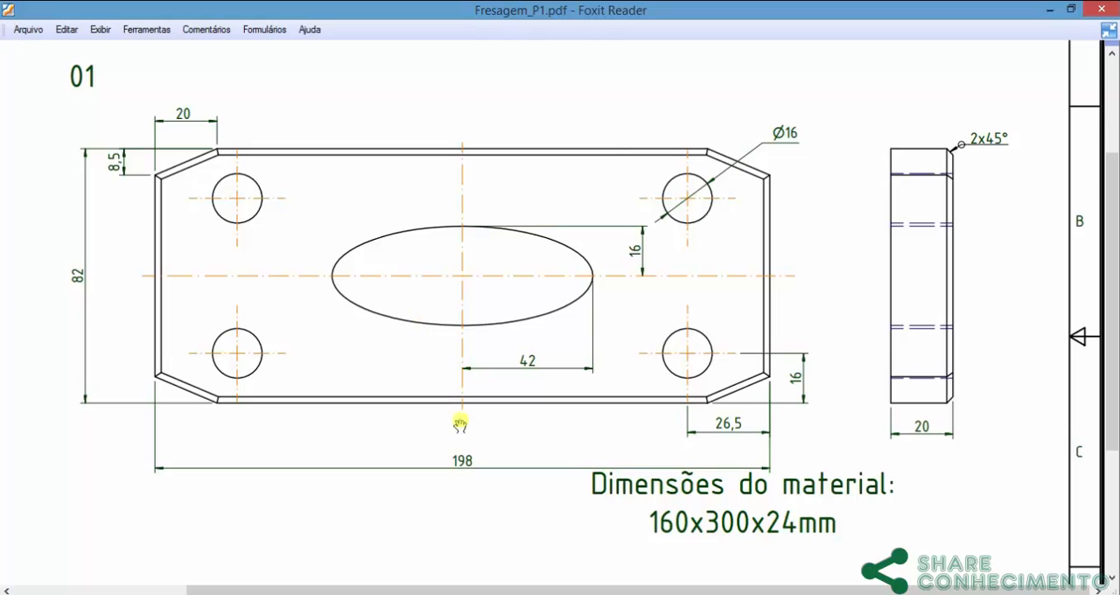
Step: Examine the plate's dimensions in Fresagem_P1.pdf in Foxit Reader and return to Mastercam
left_click(526, 594)
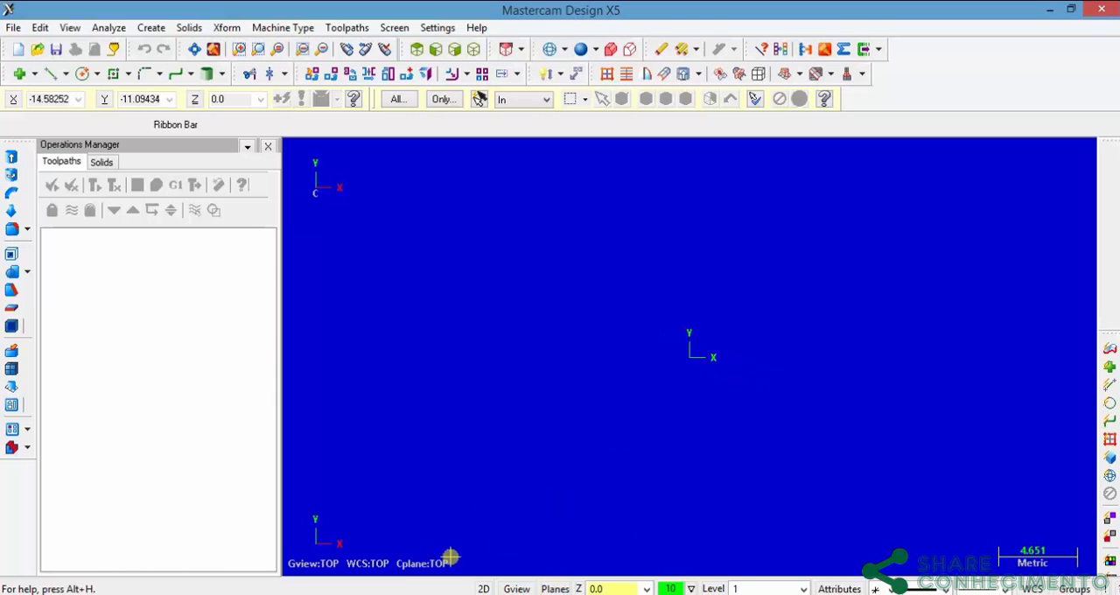
left_click(473, 593)
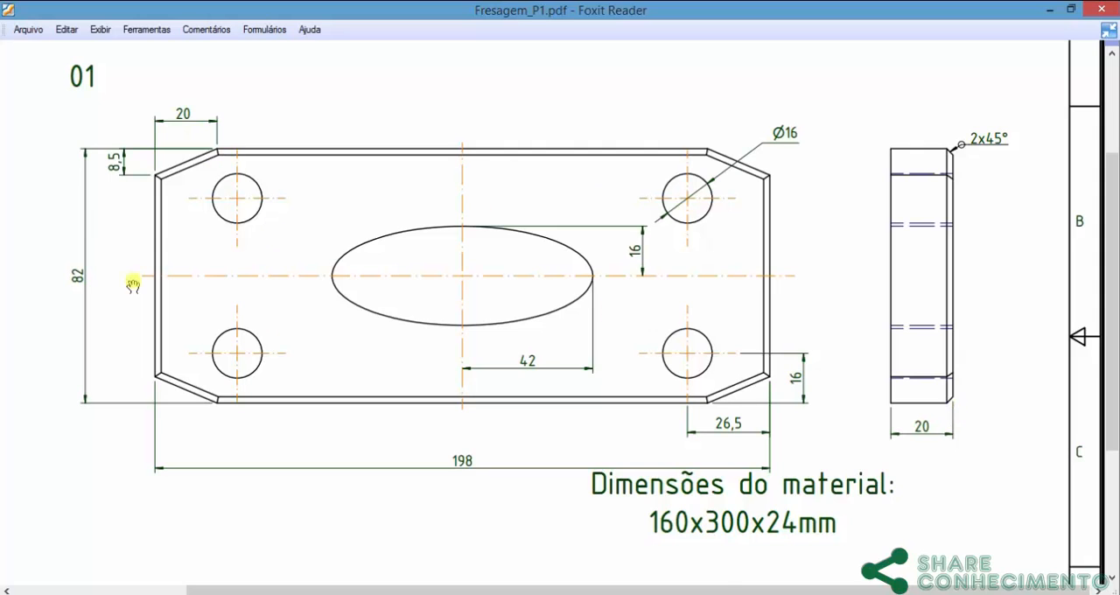
mouse_move(806, 543)
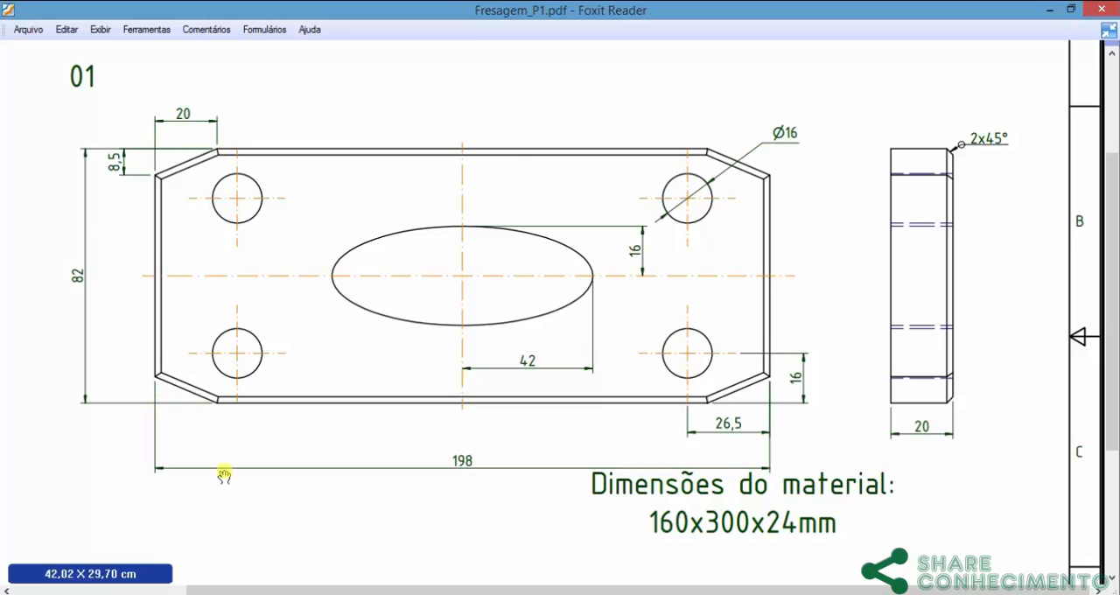
left_click(525, 594)
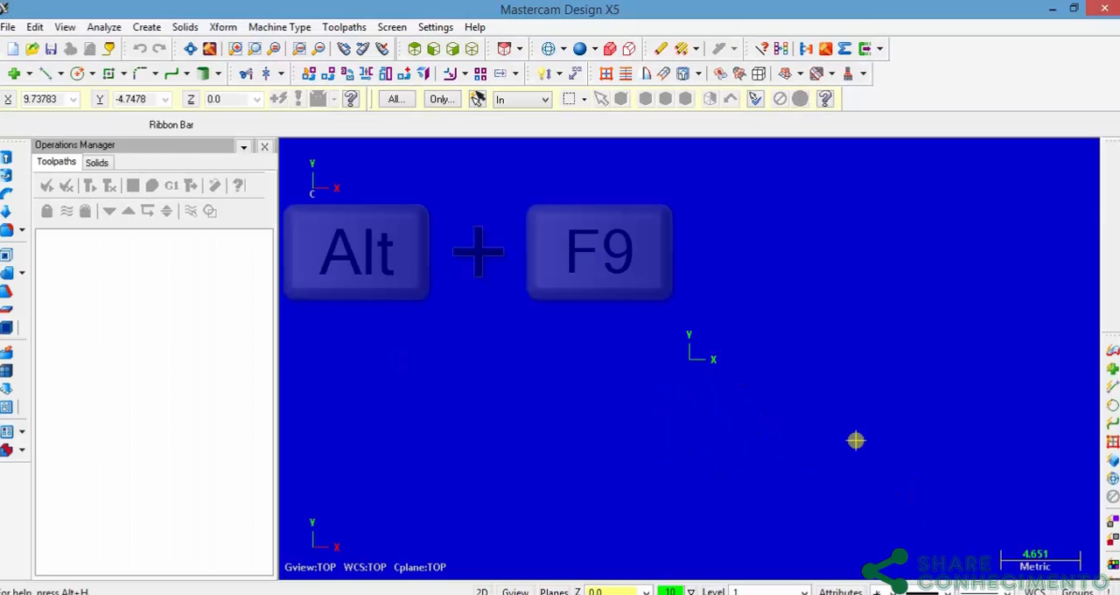
Step: Toggle the display of the coordinate axis markers and of the axis lines through the origin
key("alt+F9")
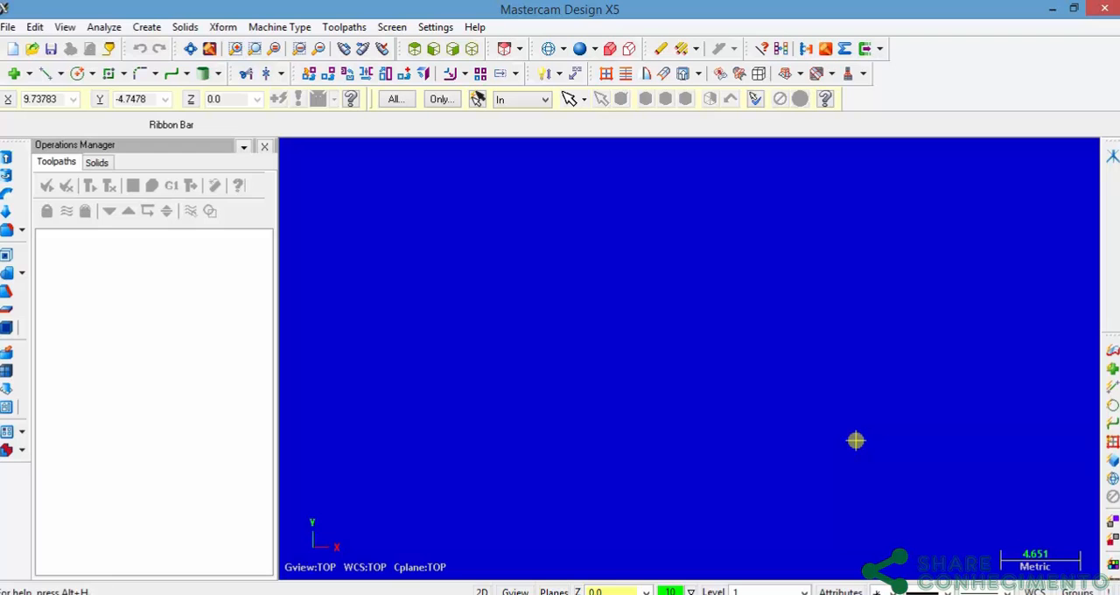
key("F9")
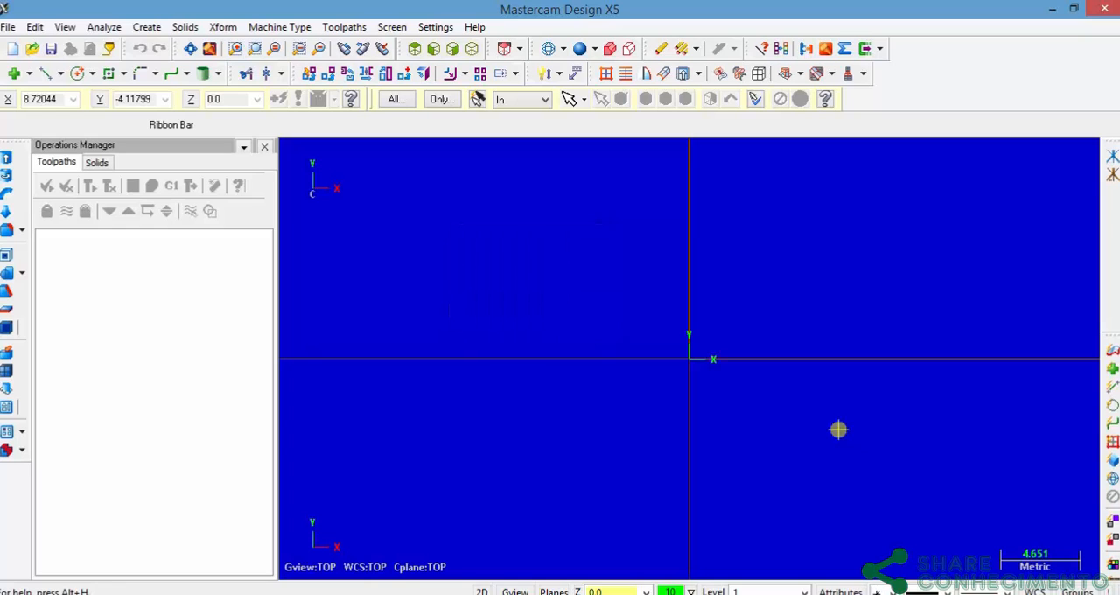
key("F9")
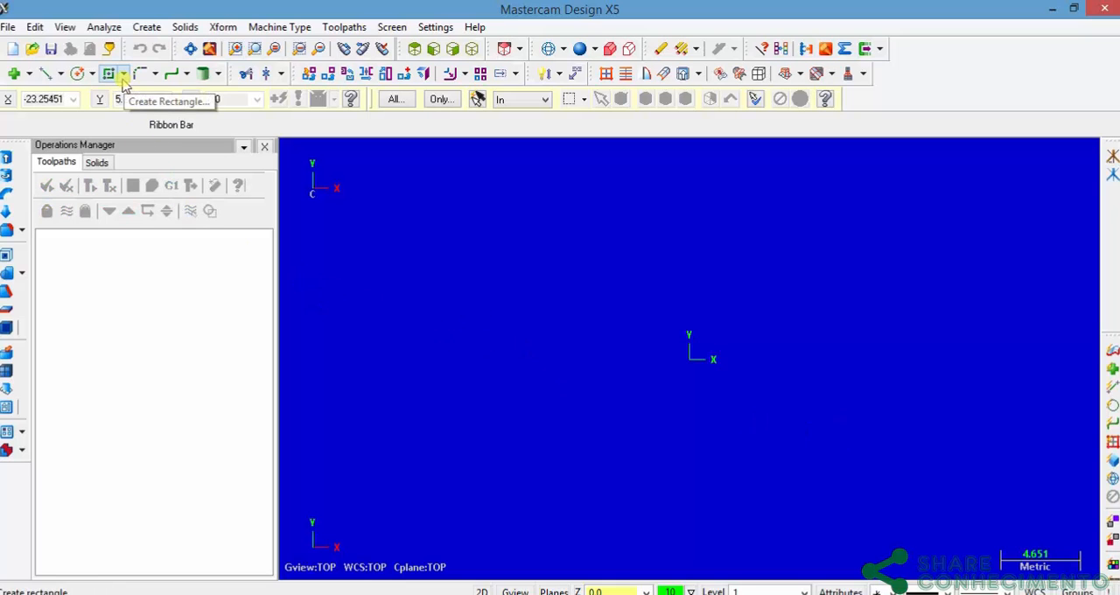
Step: Set up a centre-anchored rectangular shape with a width of 198 and a height of 82, as given in the PDF drawing
left_click(146, 27)
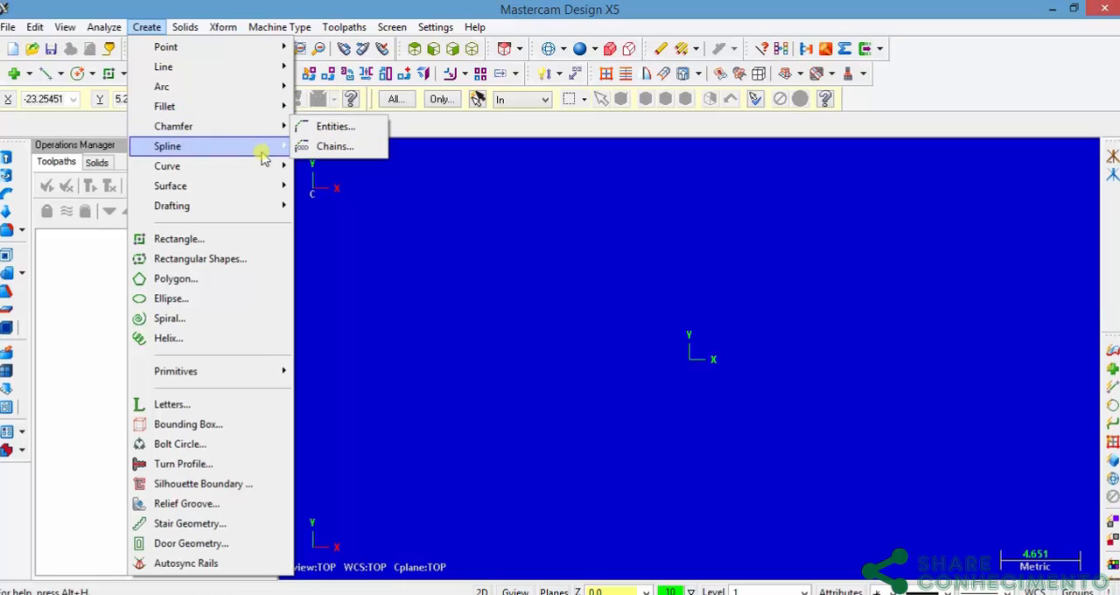
left_click(174, 260)
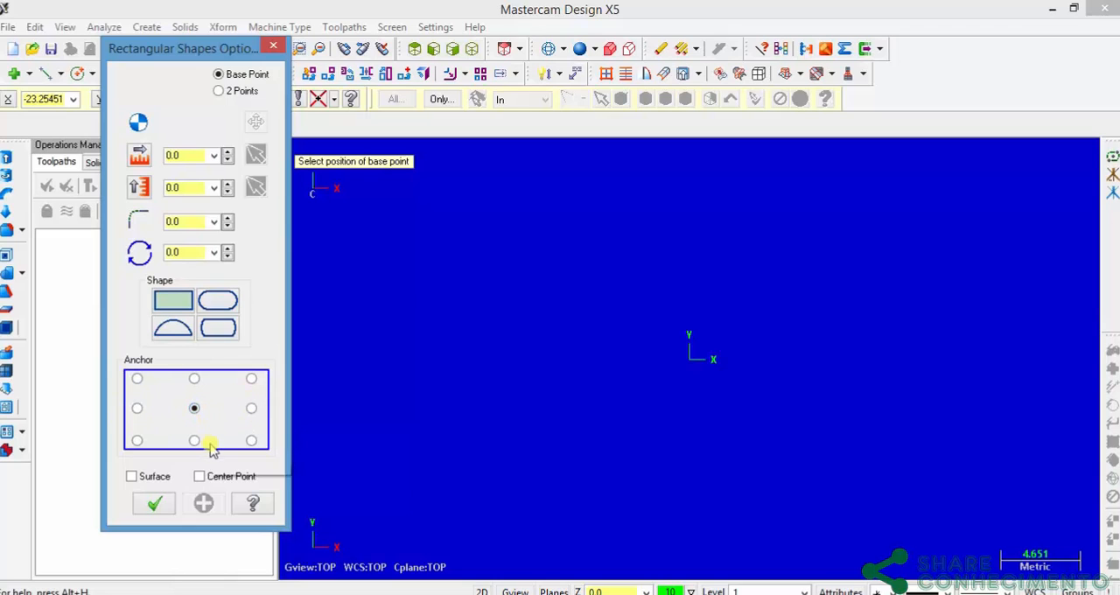
key("alt+Tab")
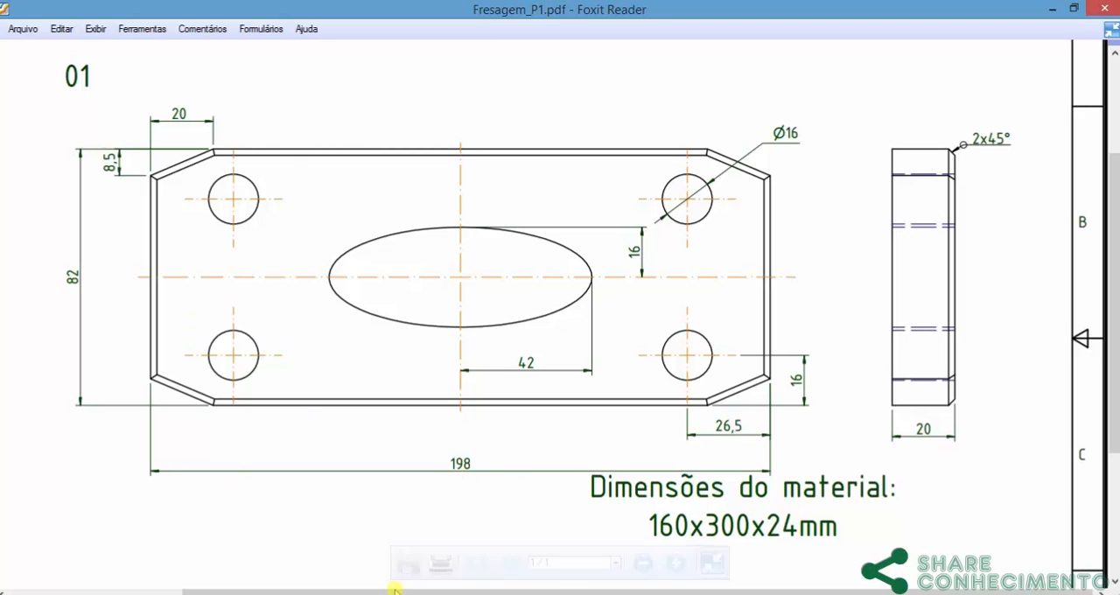
key("alt+Tab")
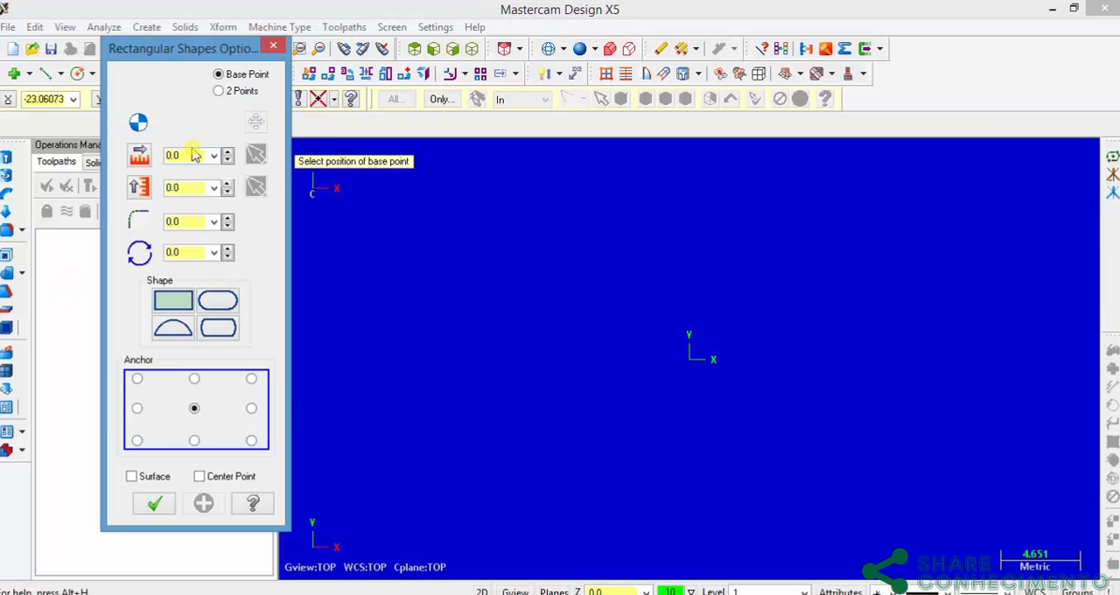
left_click_drag(194, 154, 52, 163)
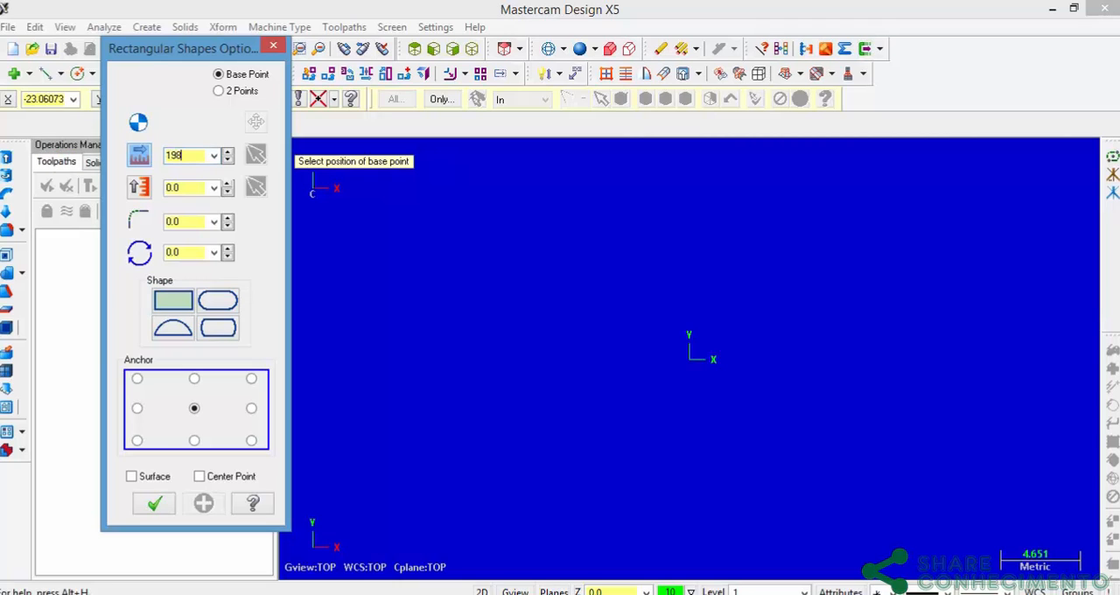
type("198")
key("Tab")
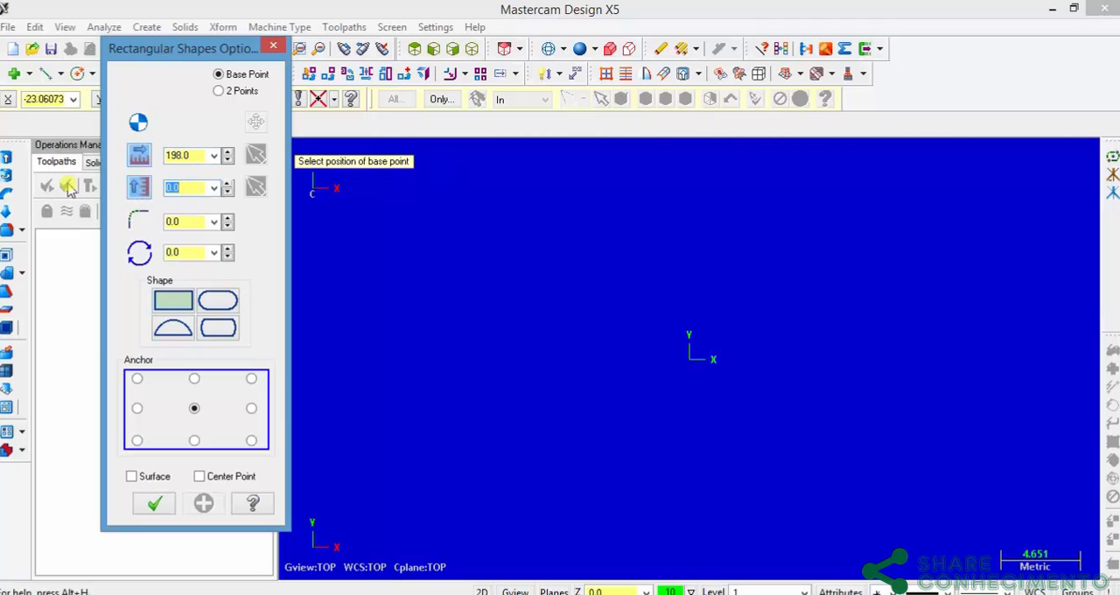
type("8")
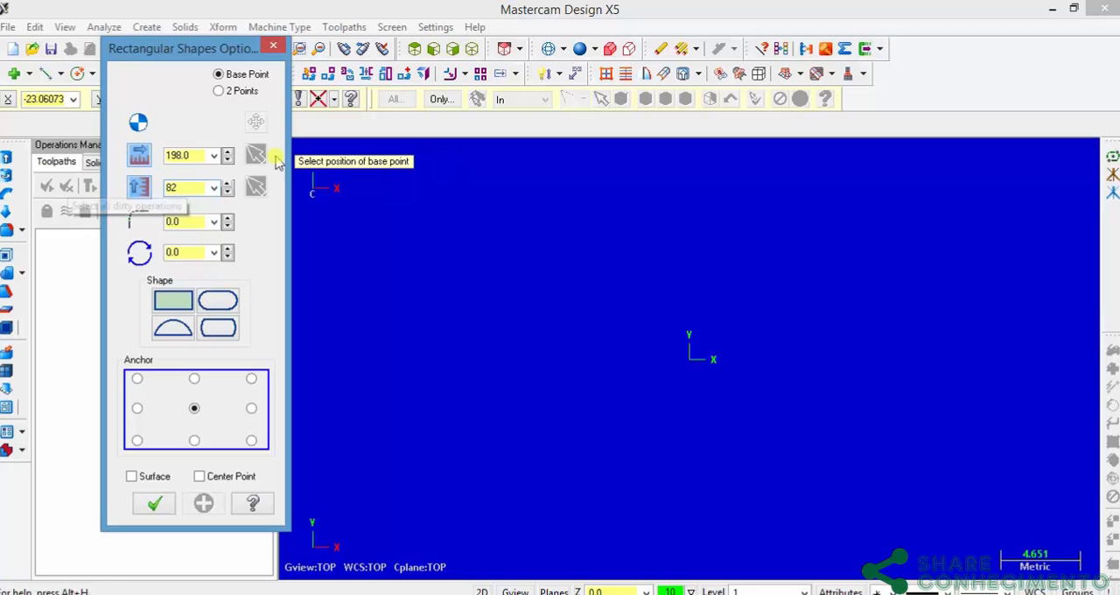
type("2")
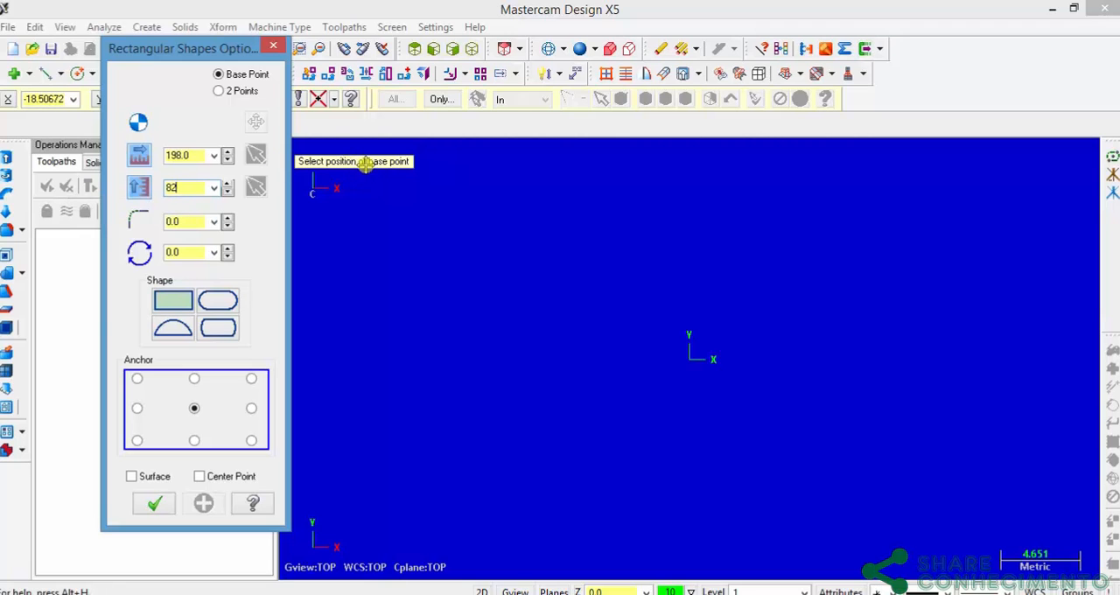
Step: Place the rectangle's base point at the origin, include its center point, and accept the shape after consulting the drawing
left_click(689, 364)
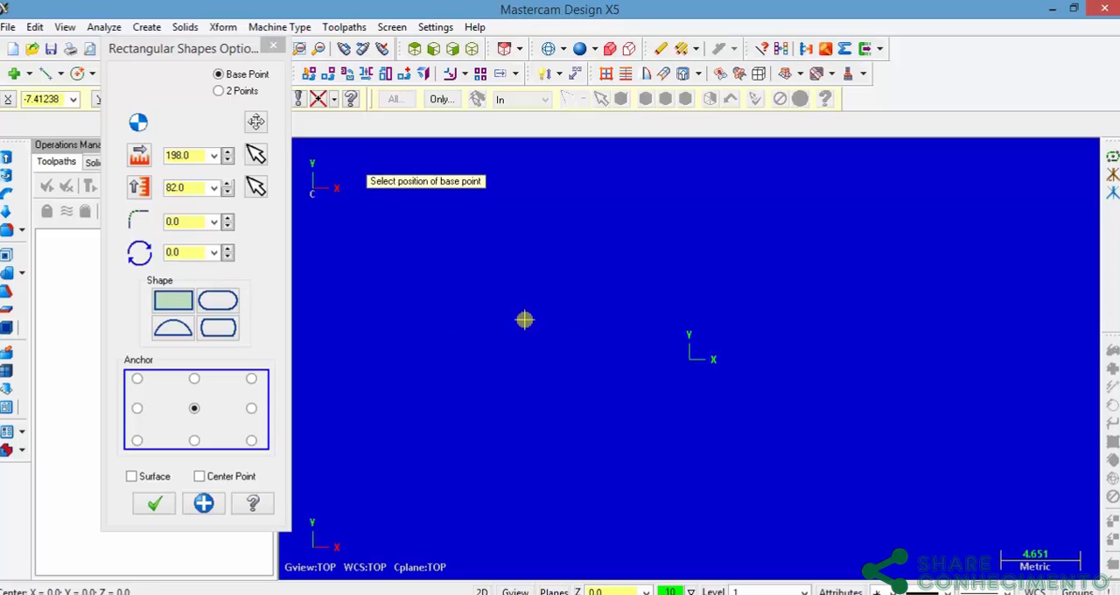
scroll(594, 320, "down", 1)
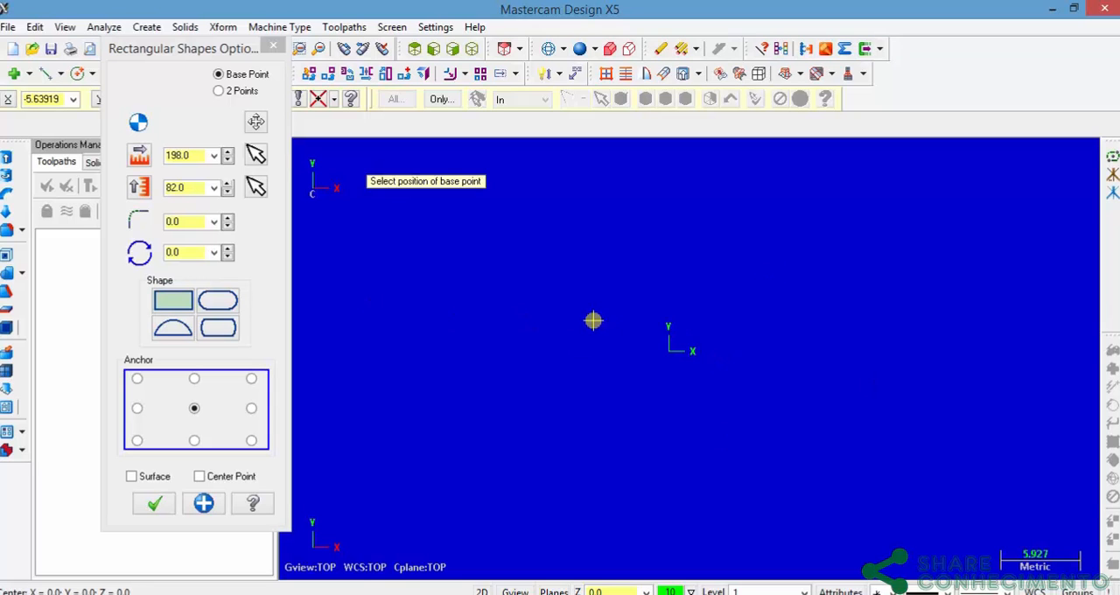
scroll(593, 321, "down", 7)
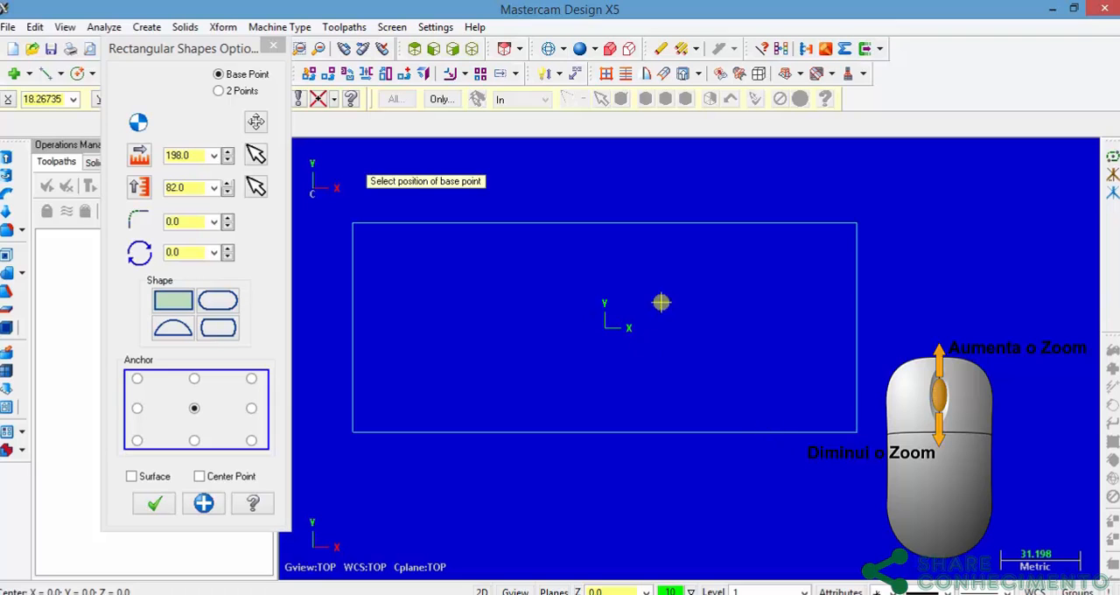
left_click(164, 510)
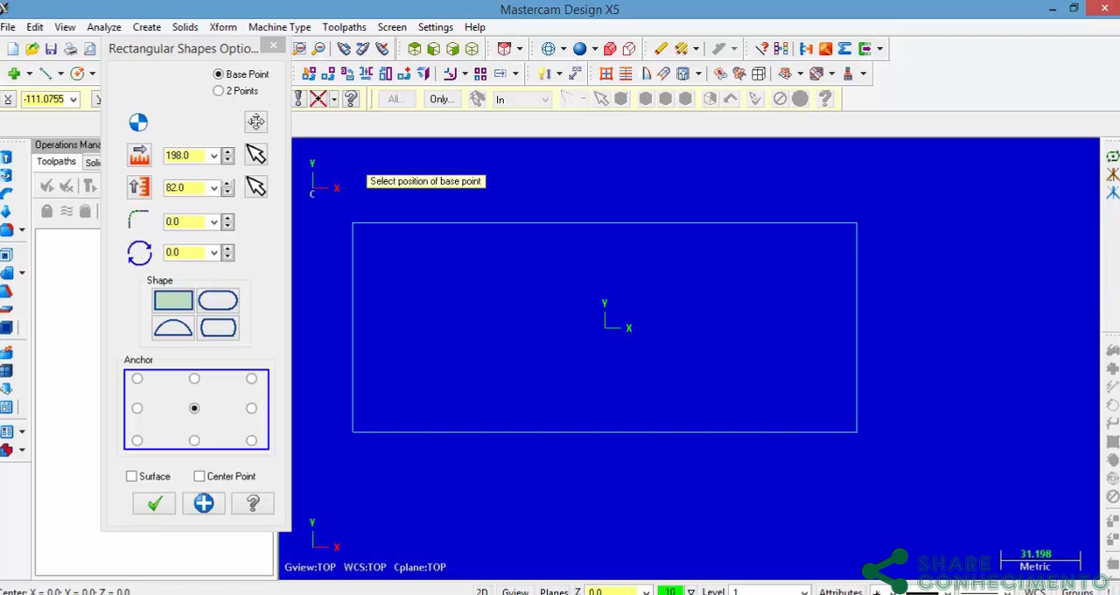
left_click(525, 594)
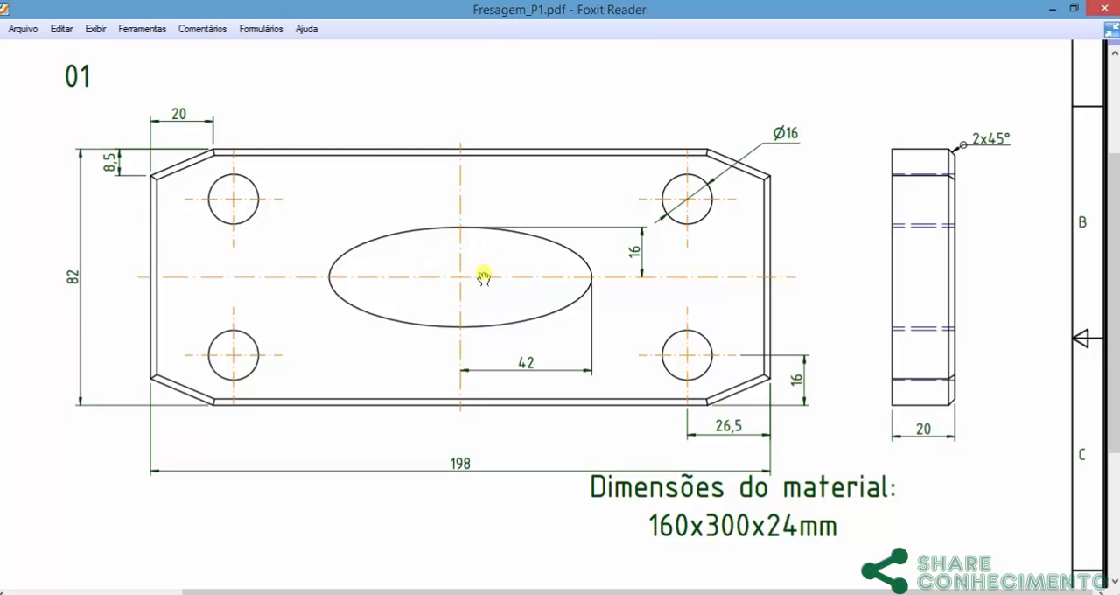
left_click(437, 594)
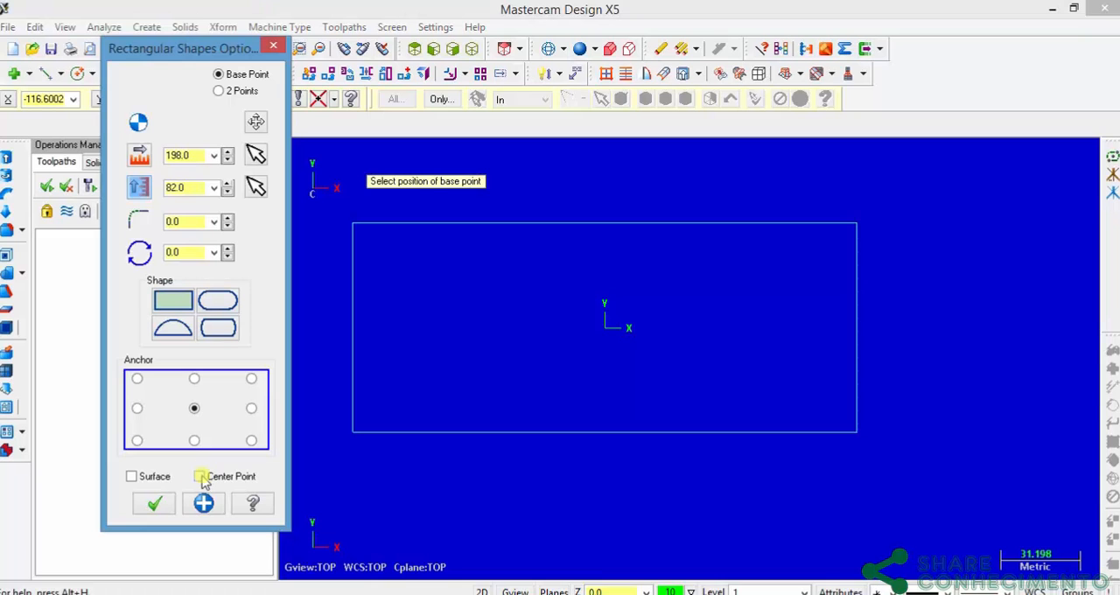
left_click(154, 505)
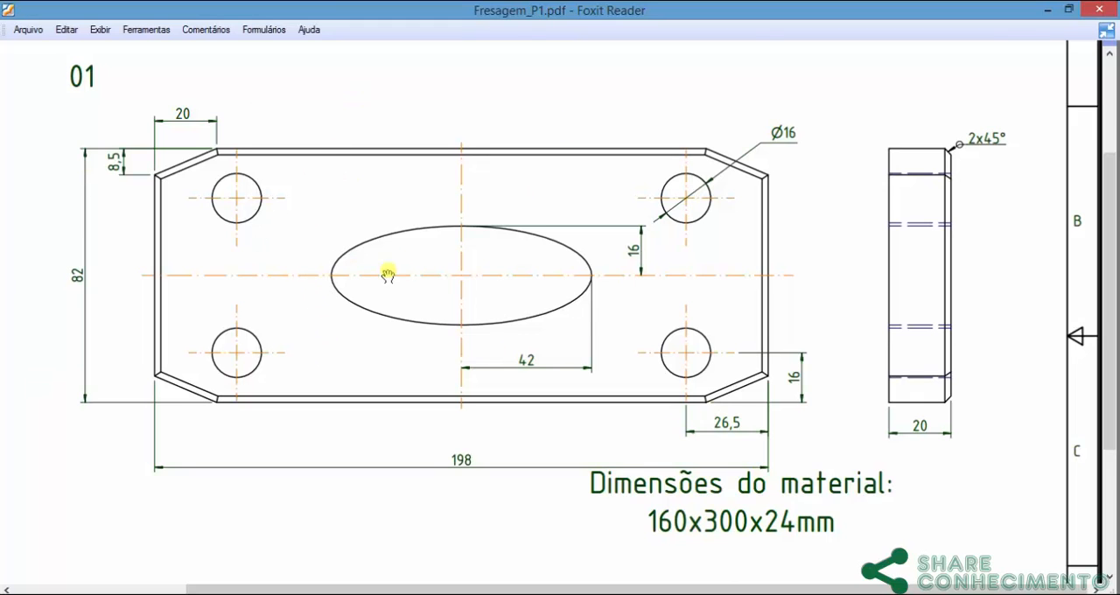
Step: Switch back to Mastercam, start a center-point circle, and check the corner hole's dimensions in Fresagem_P1.pdf
mouse_move(710, 559)
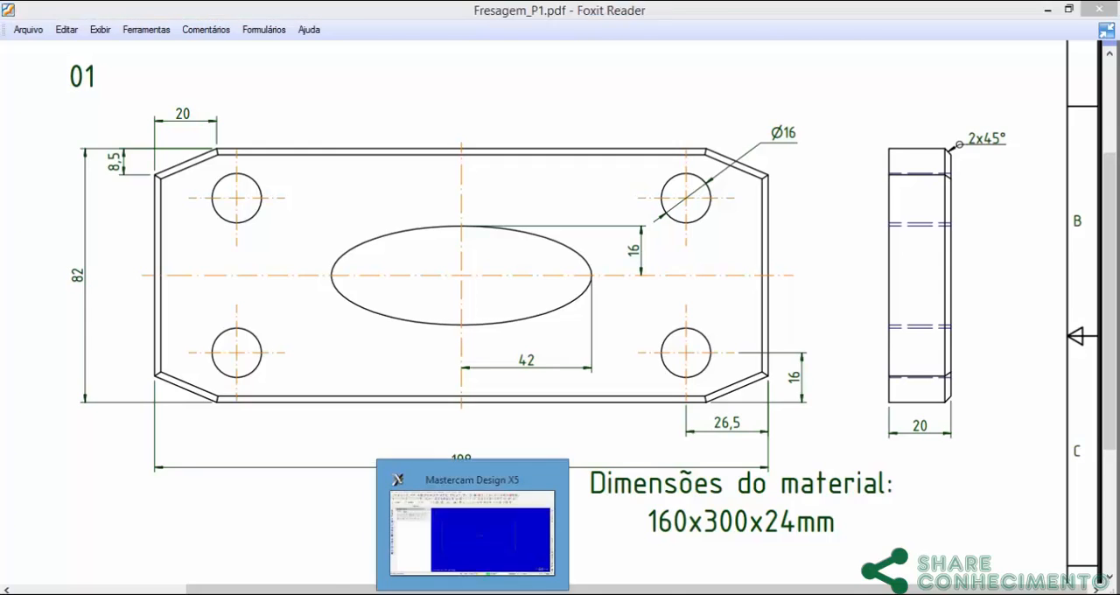
left_click(378, 483)
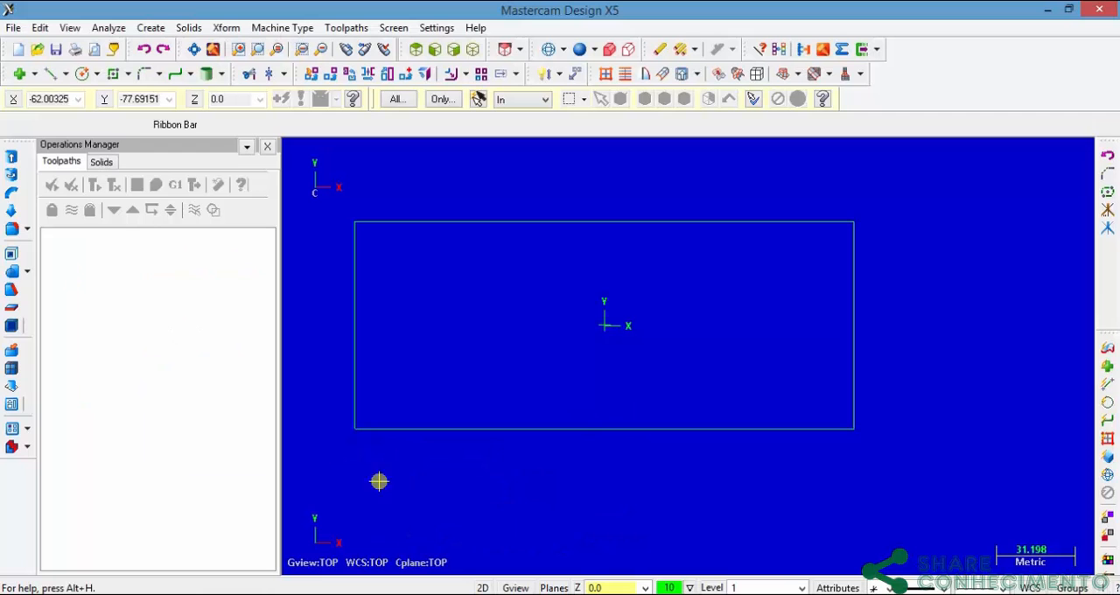
left_click(97, 74)
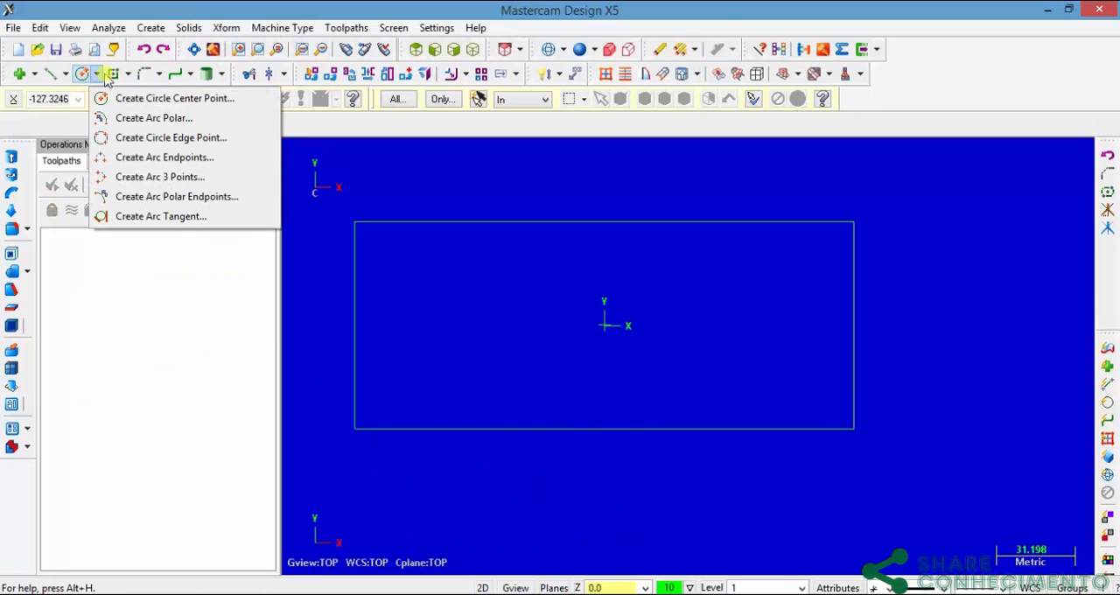
left_click(104, 76)
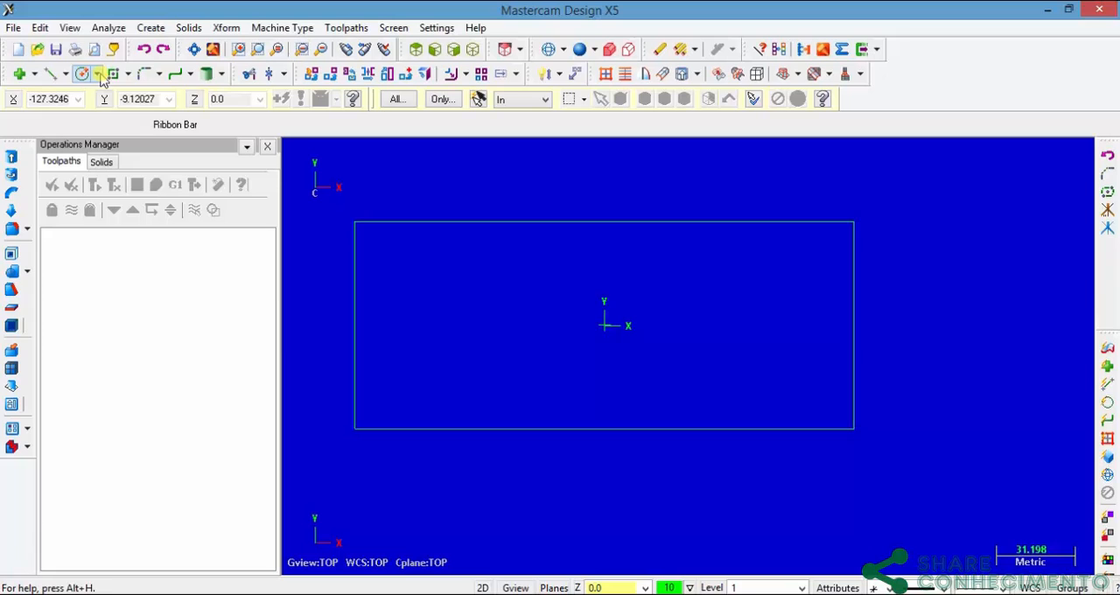
left_click(150, 29)
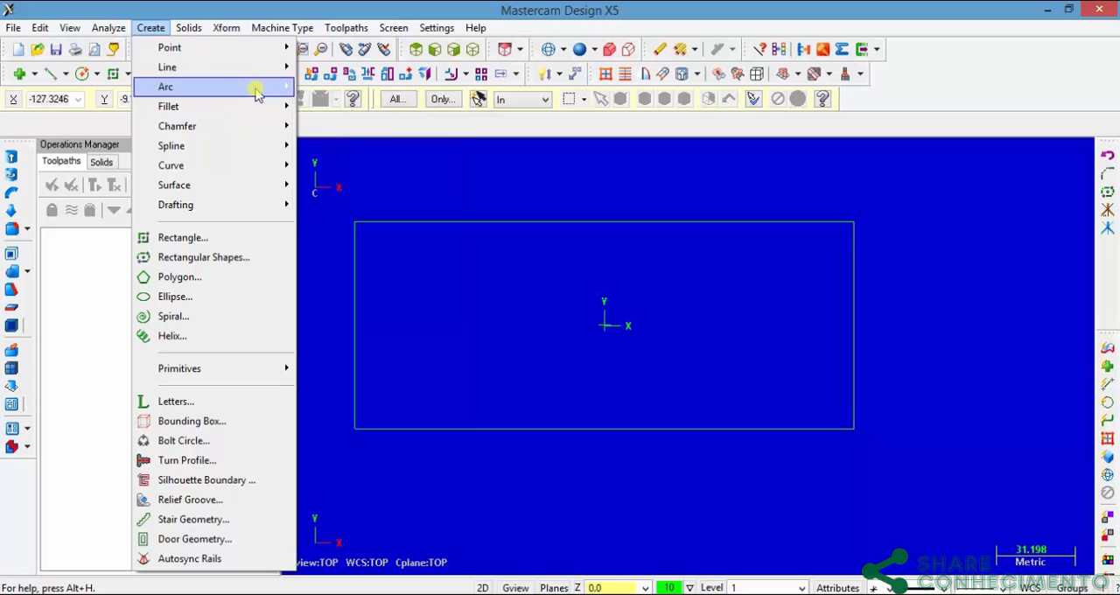
mouse_move(256, 93)
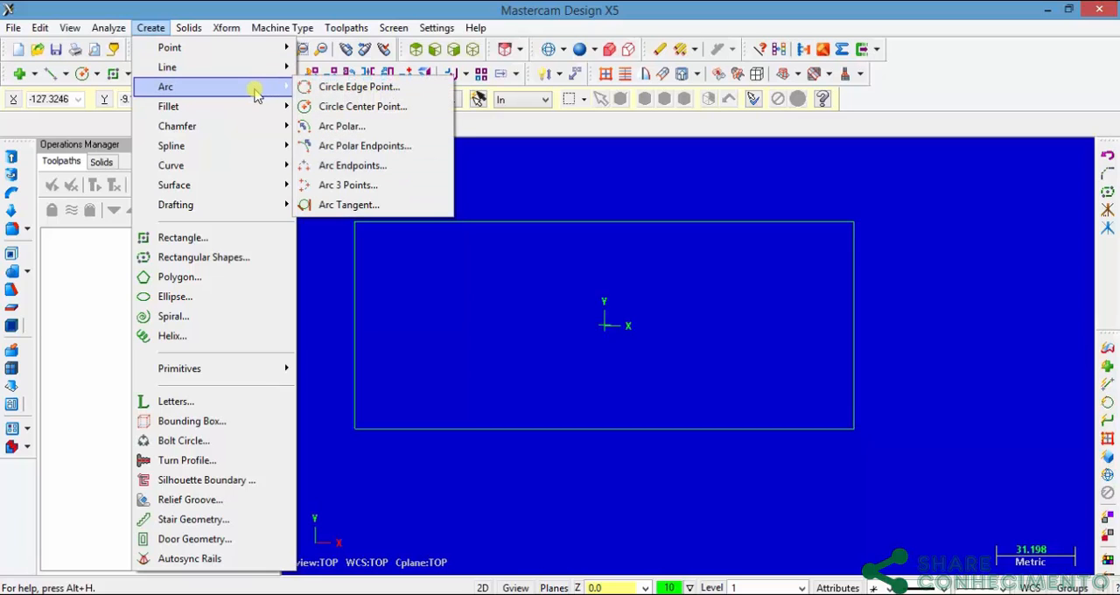
left_click(355, 107)
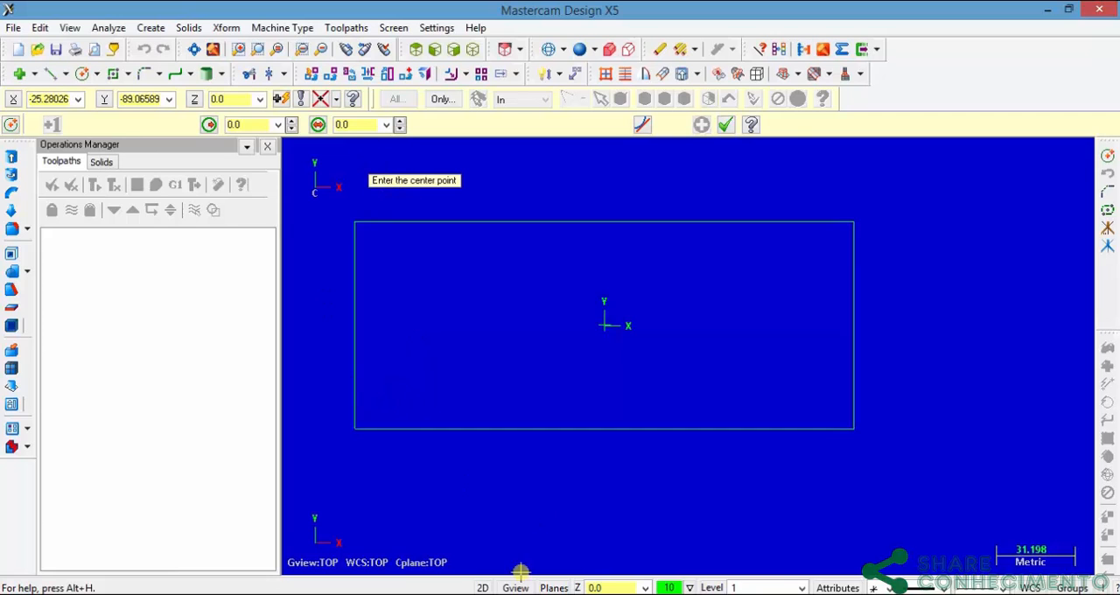
key("alt+Tab")
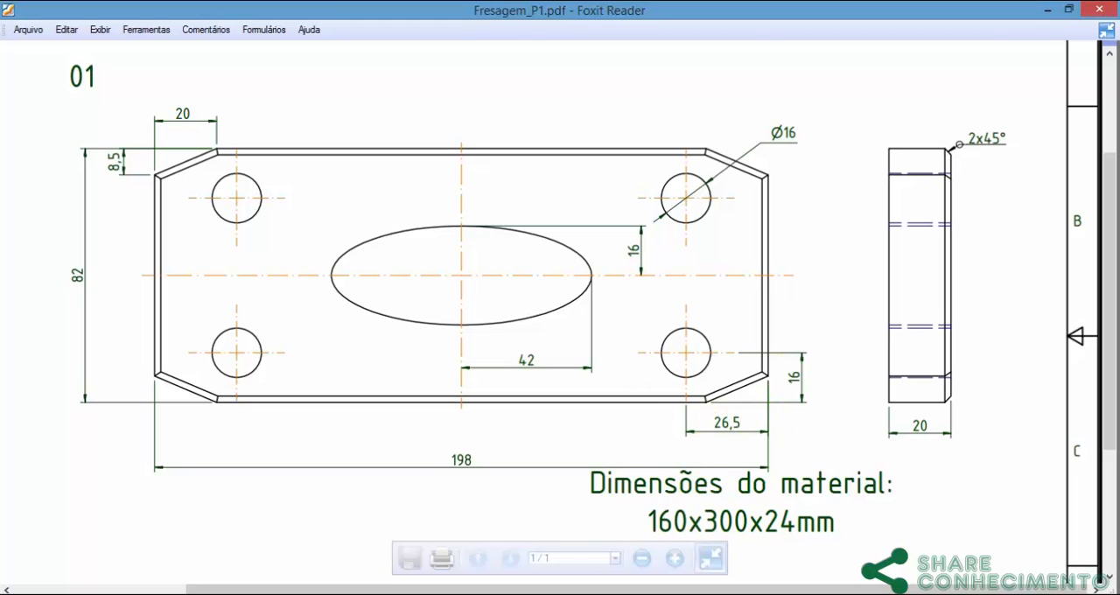
key("alt+Tab")
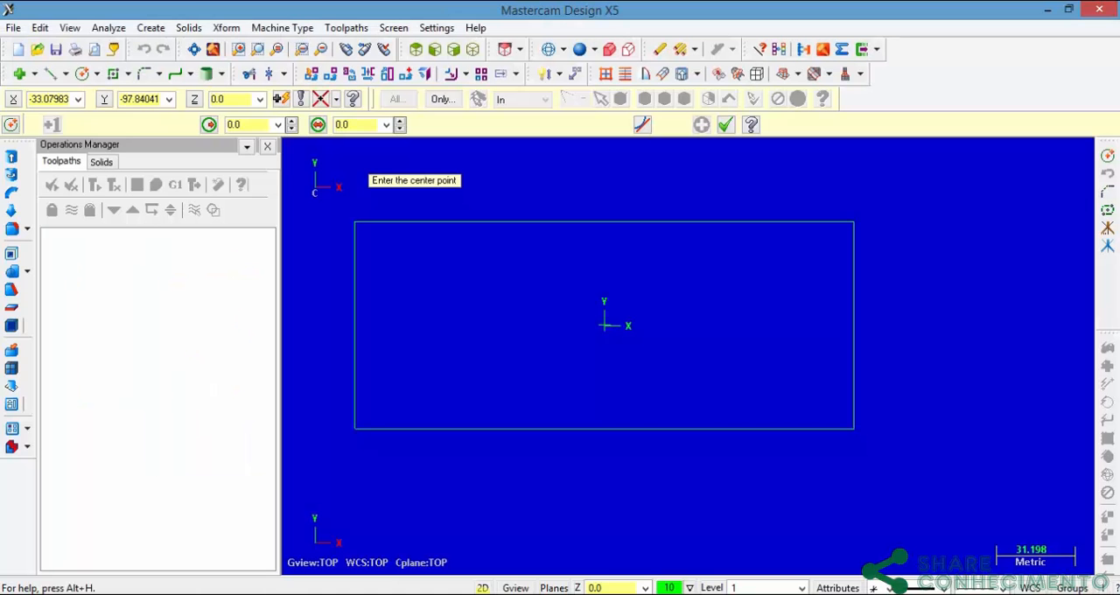
Step: Place the circle's center relative to the rectangle's lower-left corner with a delta of 26.5,16, as given in the PDF drawing
left_click(336, 99)
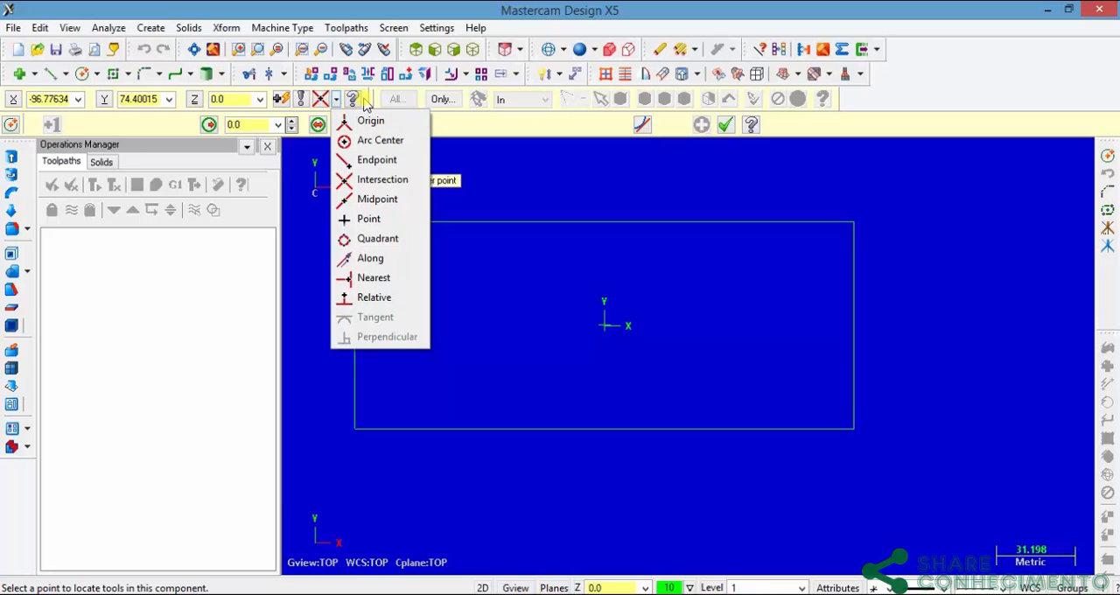
left_click(377, 298)
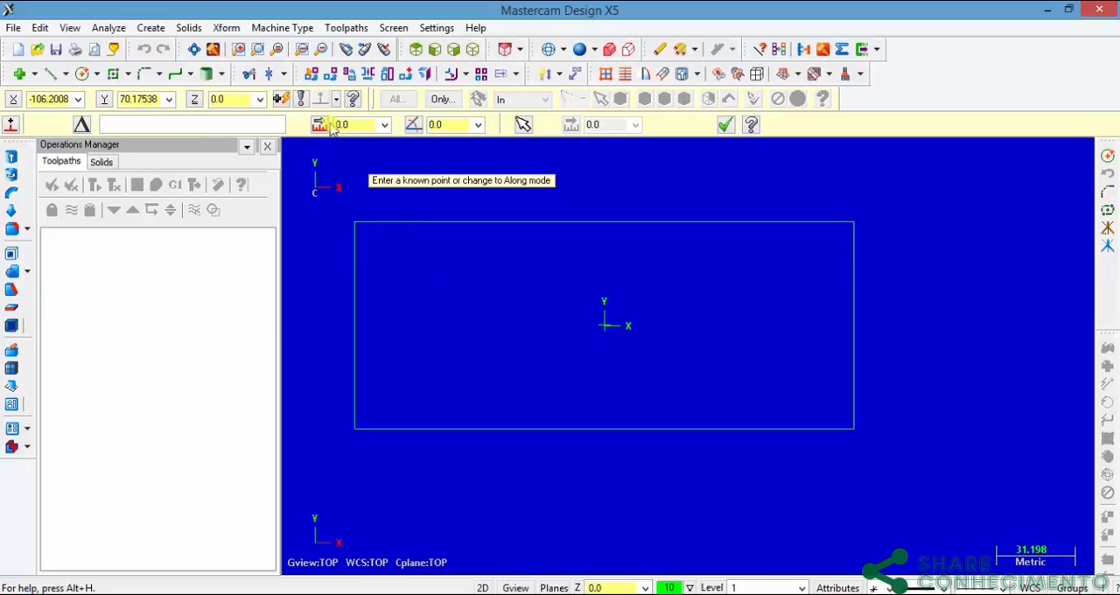
left_click(356, 429)
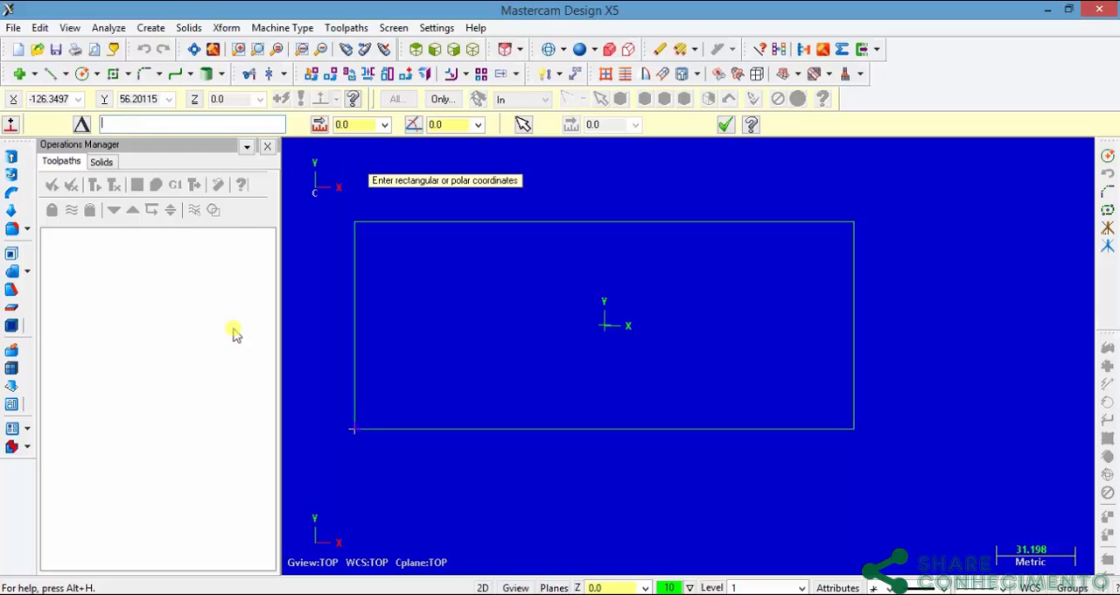
left_click(493, 594)
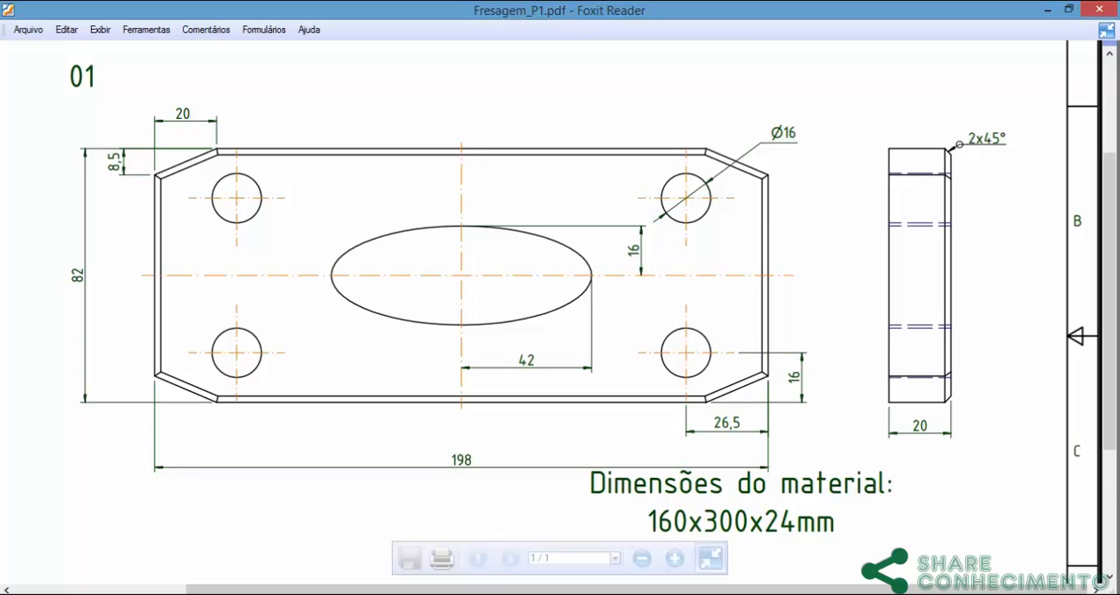
left_click(455, 594)
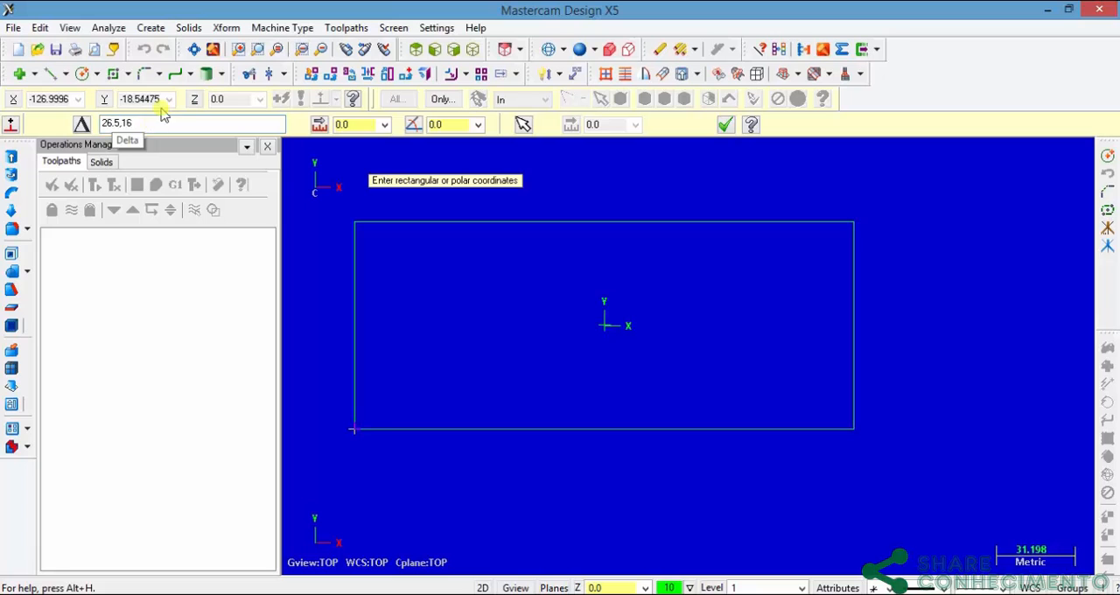
key("Return")
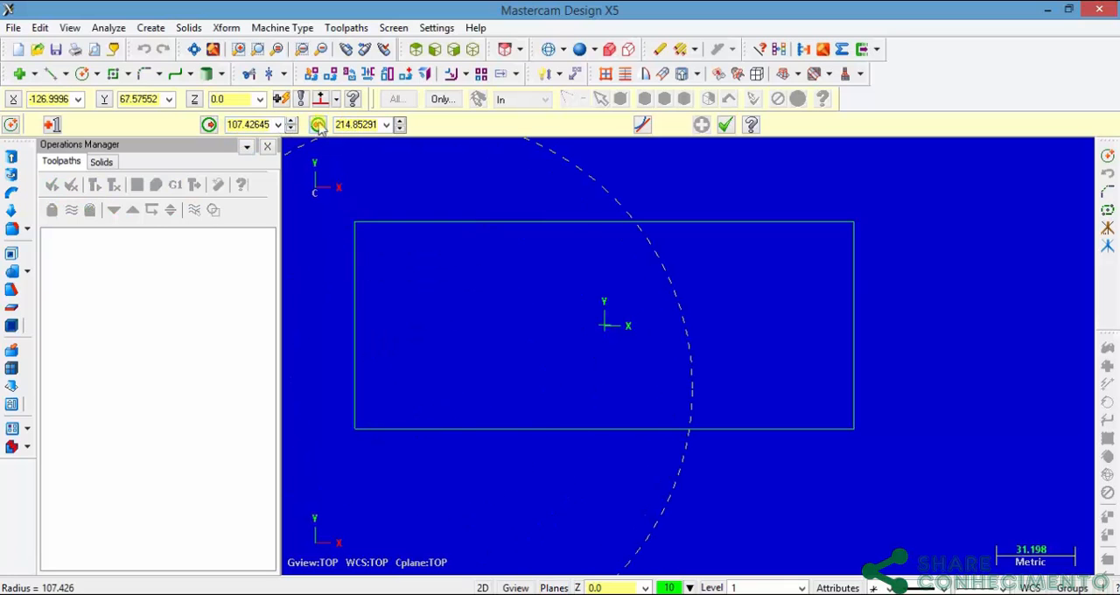
Step: Set the circle's diameter to 16 and accept it
left_click(348, 127)
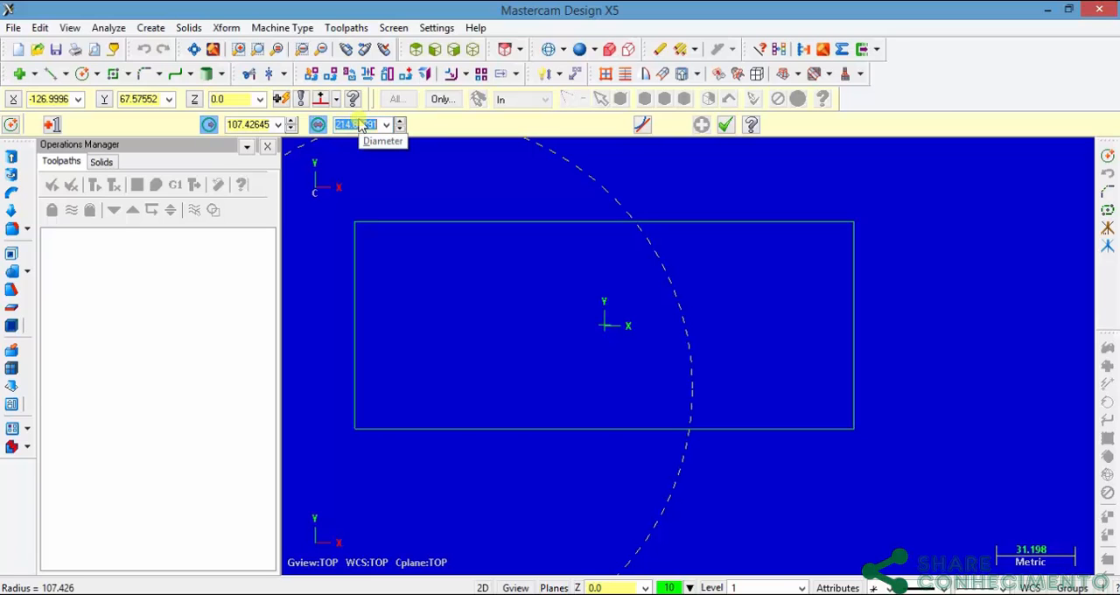
type("16")
key("Return")
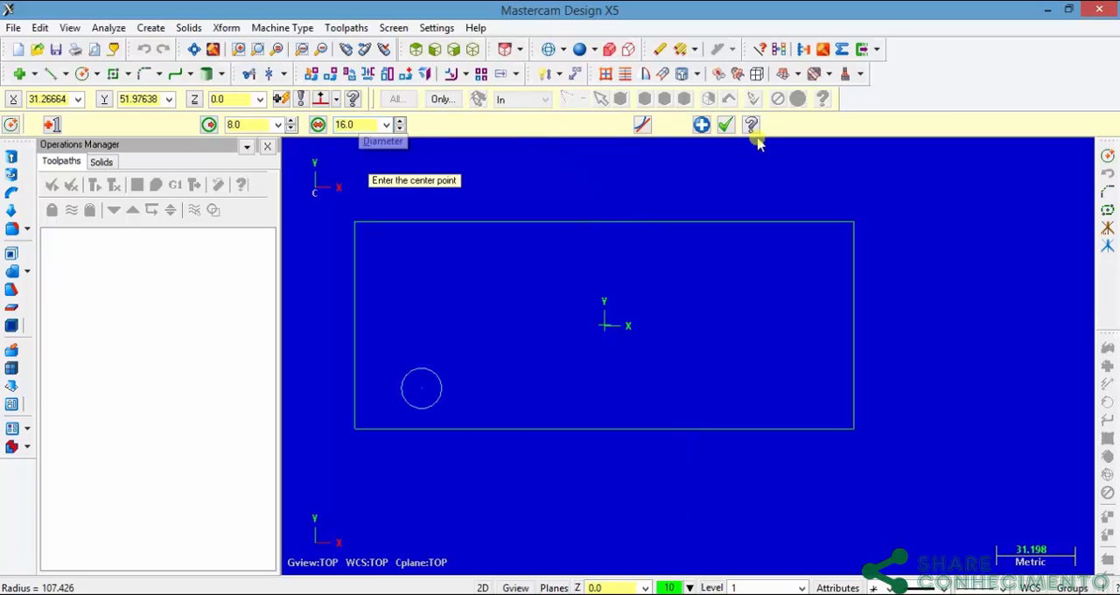
left_click(727, 125)
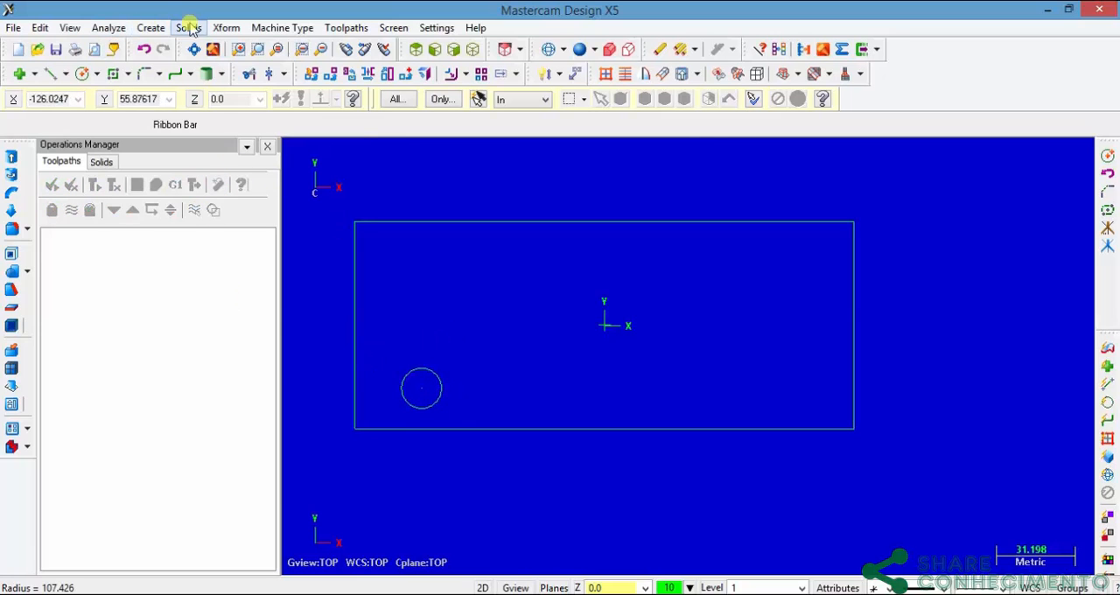
Step: Mirror the lower-left circle as a copy about the Y axis at X 0.0 and apply it
left_click(225, 28)
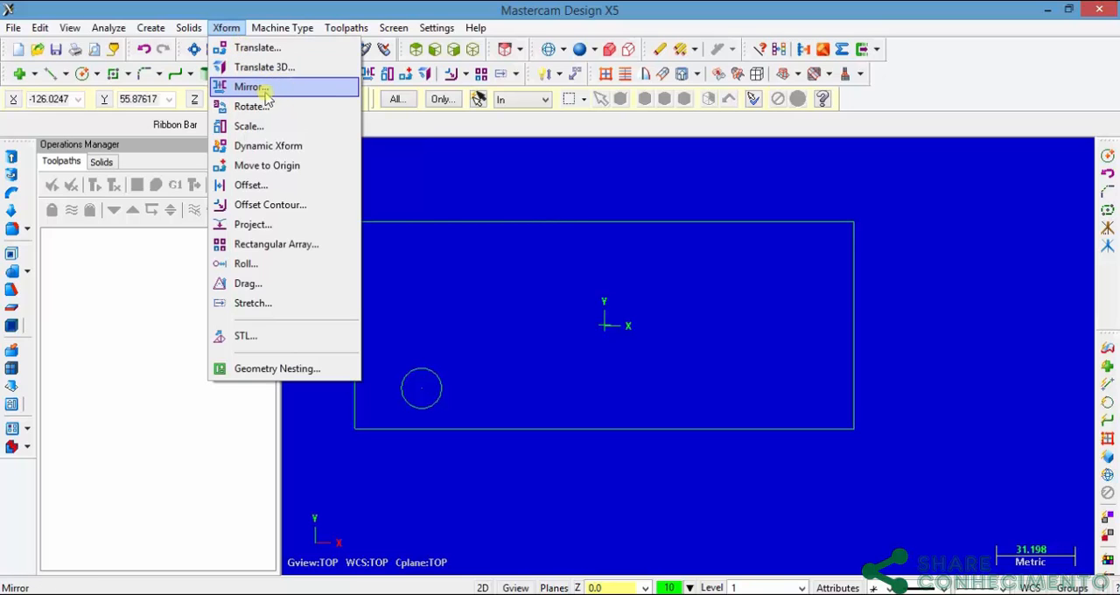
left_click(417, 129)
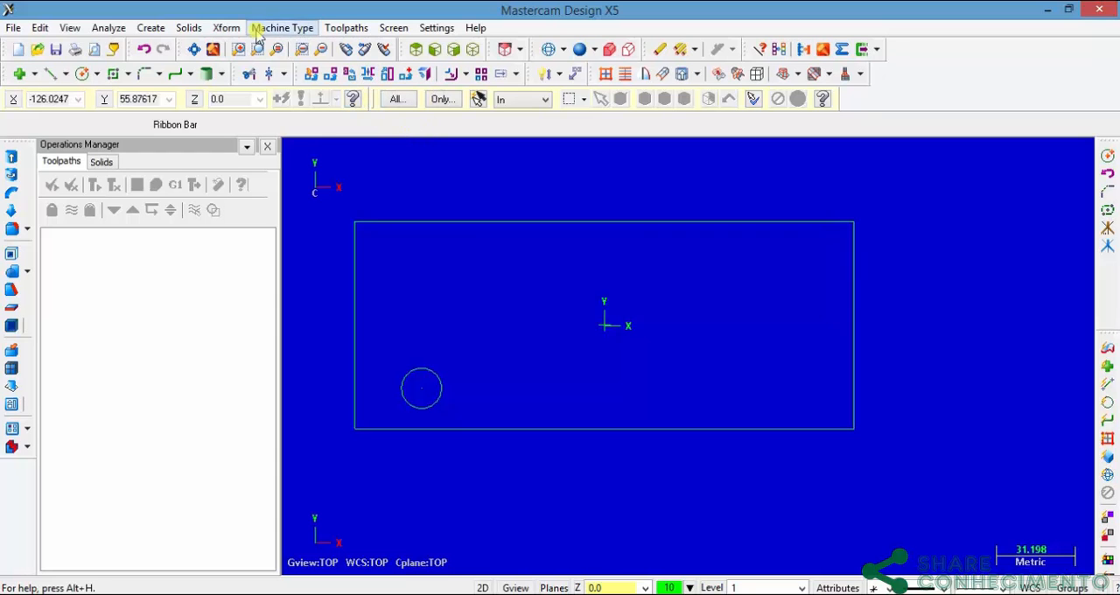
left_click(228, 29)
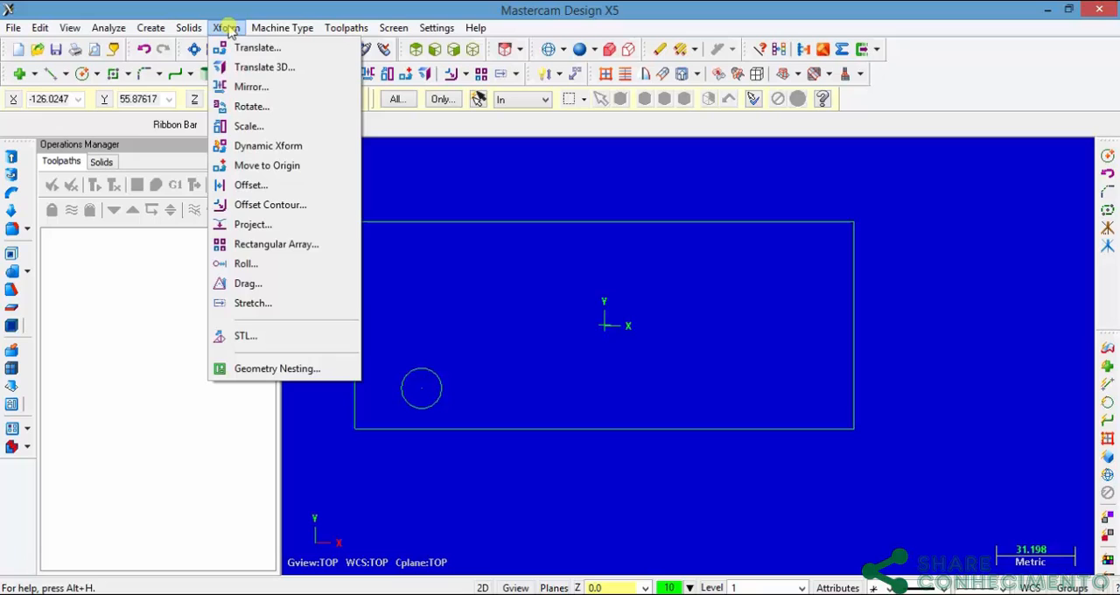
left_click(258, 85)
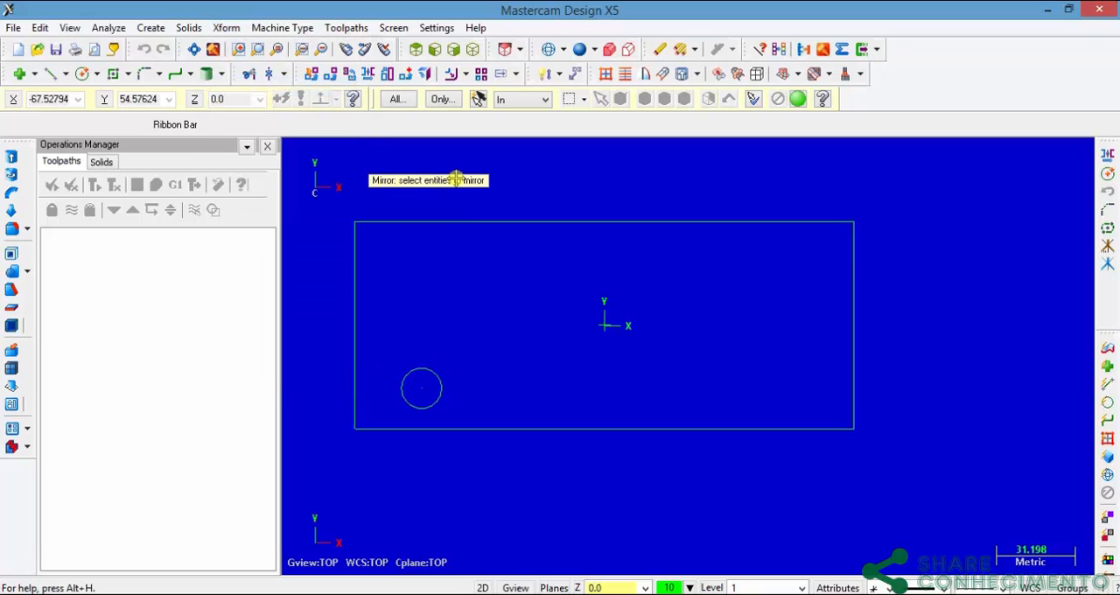
left_click(426, 371)
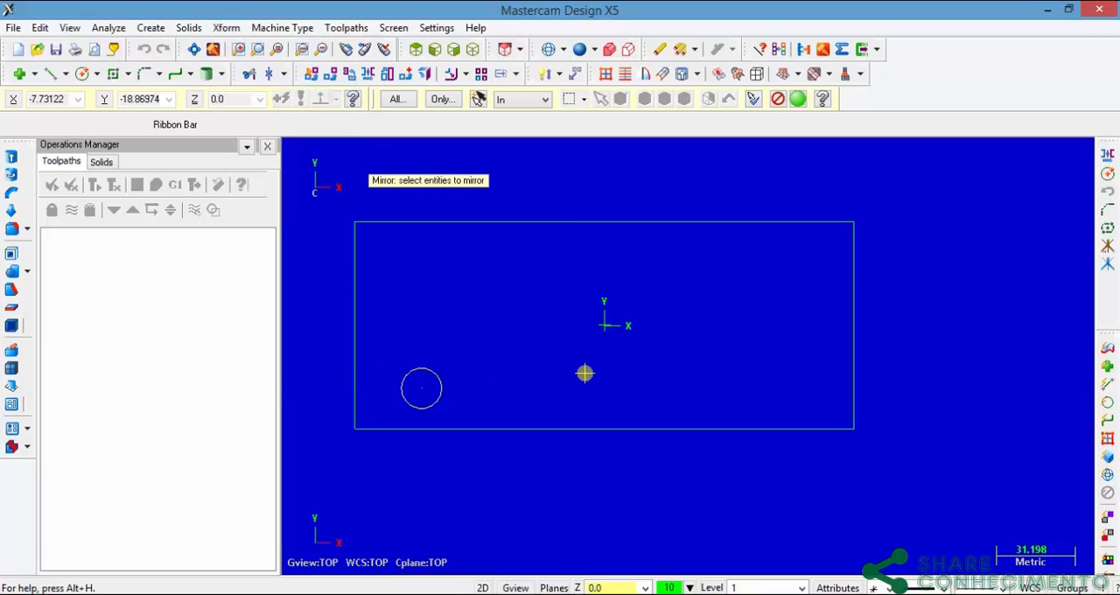
key("Return")
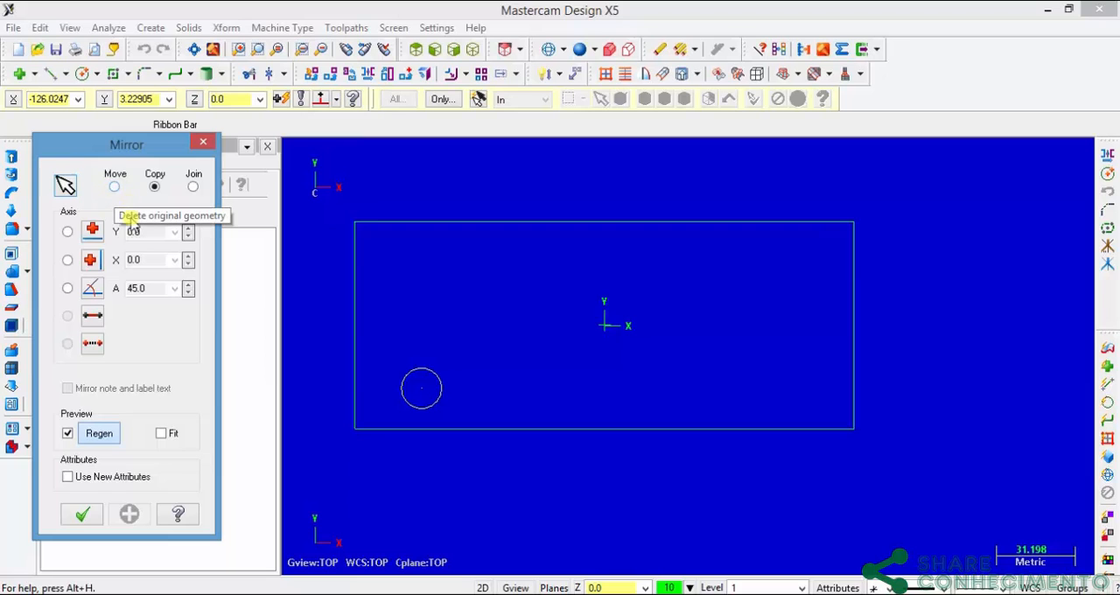
left_click(68, 261)
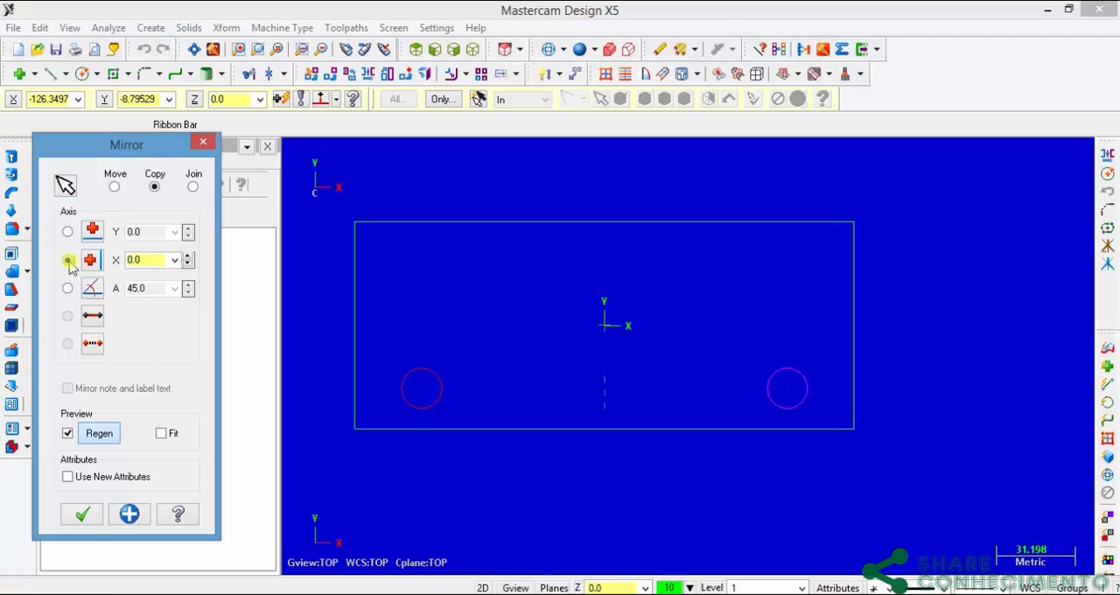
left_click(129, 515)
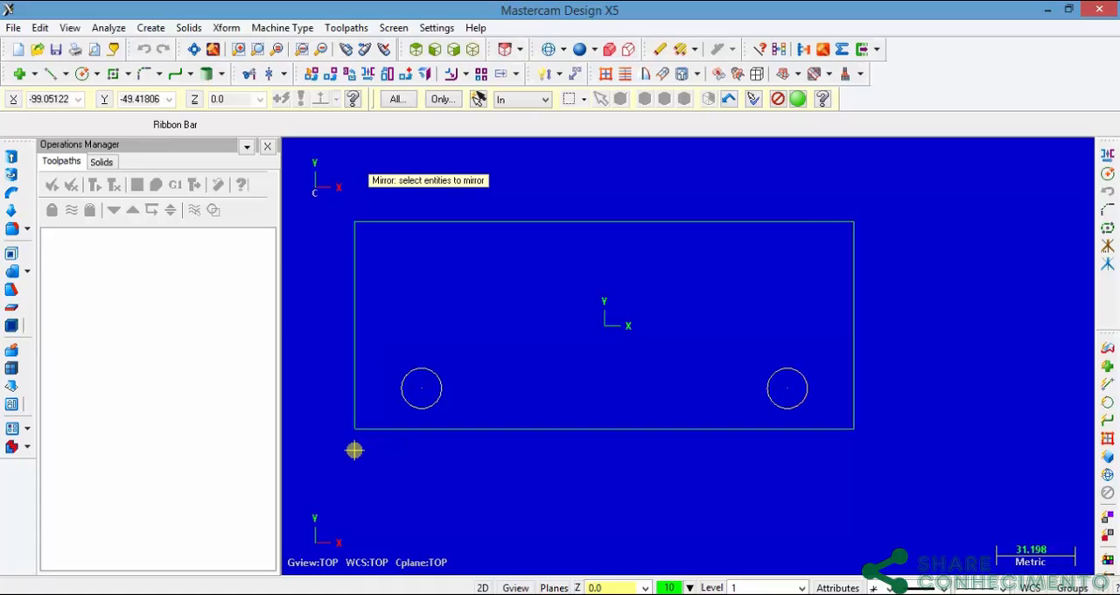
Step: Mirror both lower circles as copies about the X axis at Y 0.0 and accept the result
key("Return")
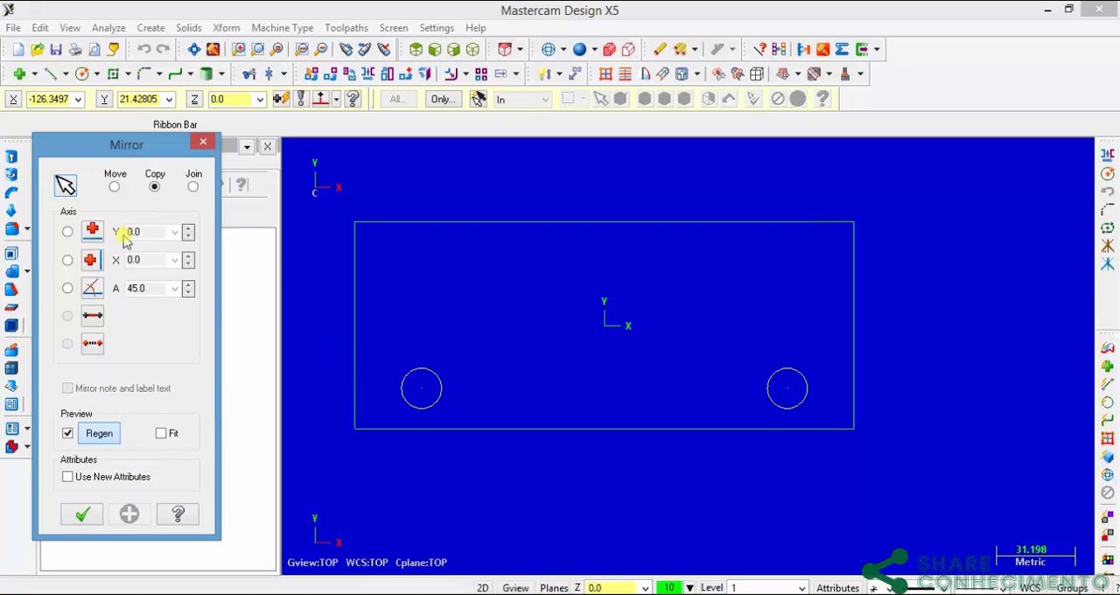
left_click(68, 232)
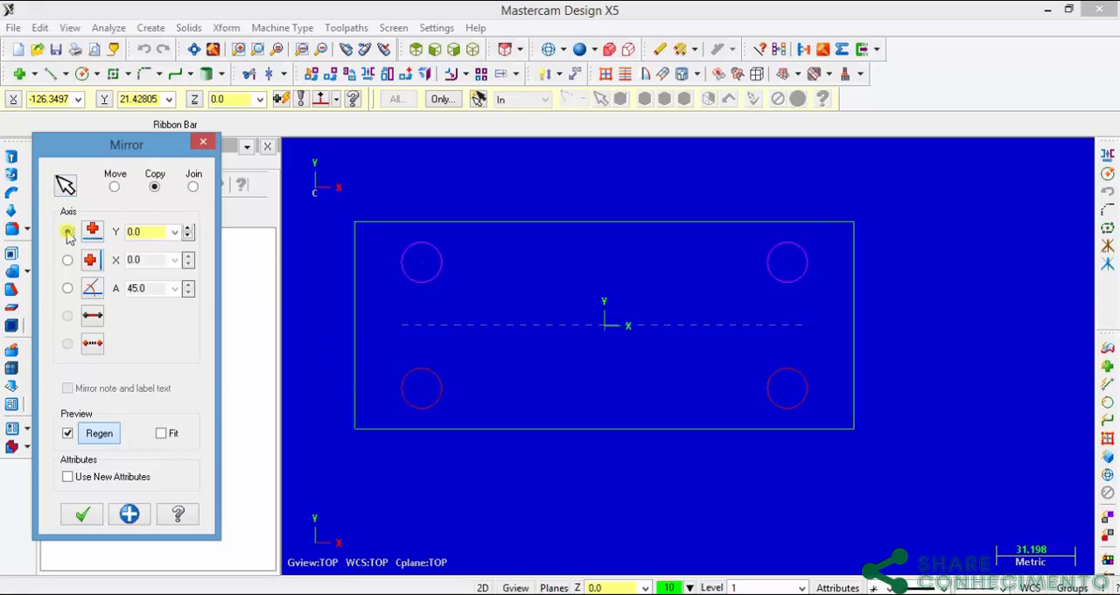
left_click(80, 516)
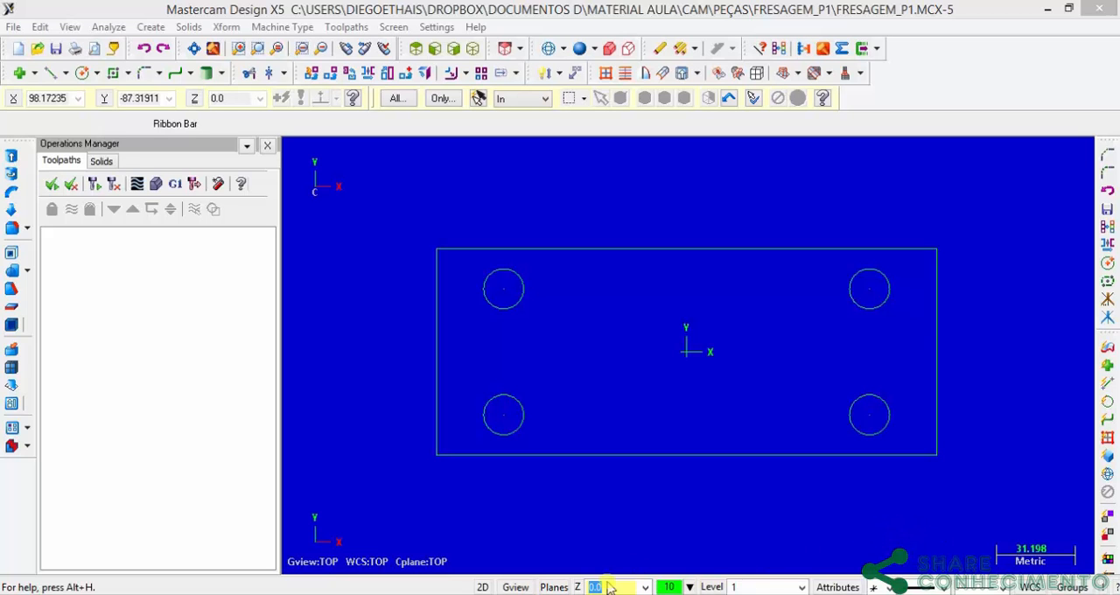
Step: Check the corner chamfer dimensions in the Fresagem_P1.pdf drawing and return to Mastercam
left_click(525, 593)
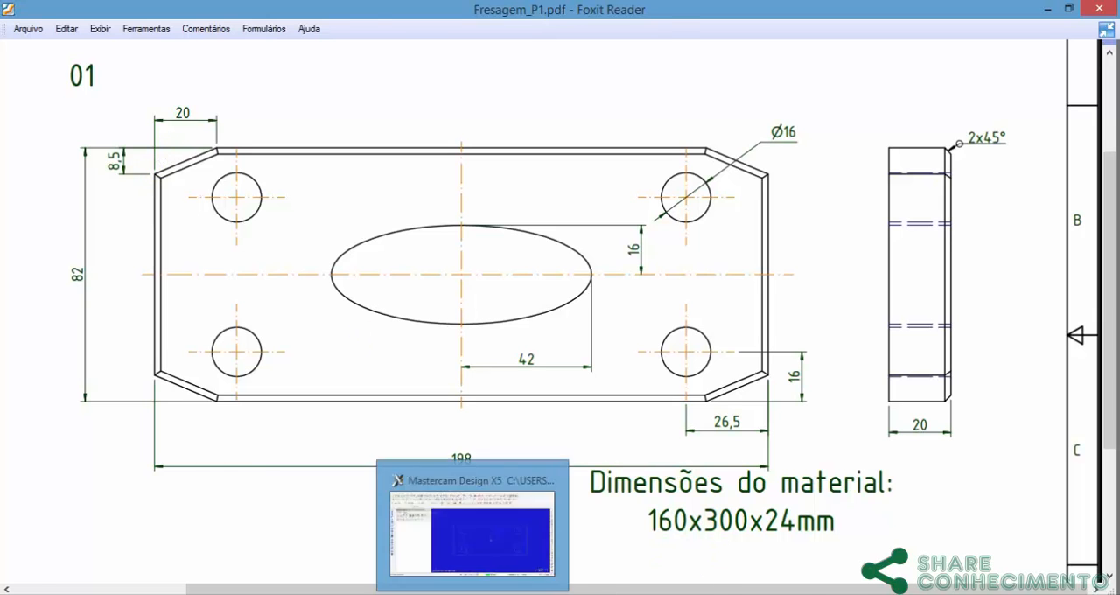
left_click(473, 593)
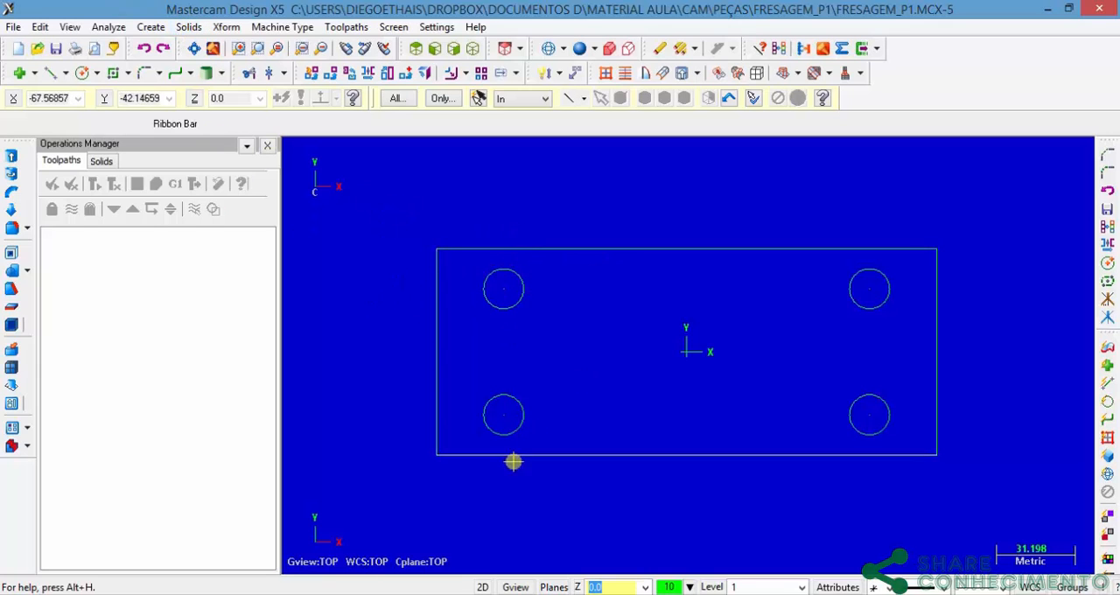
left_click(511, 594)
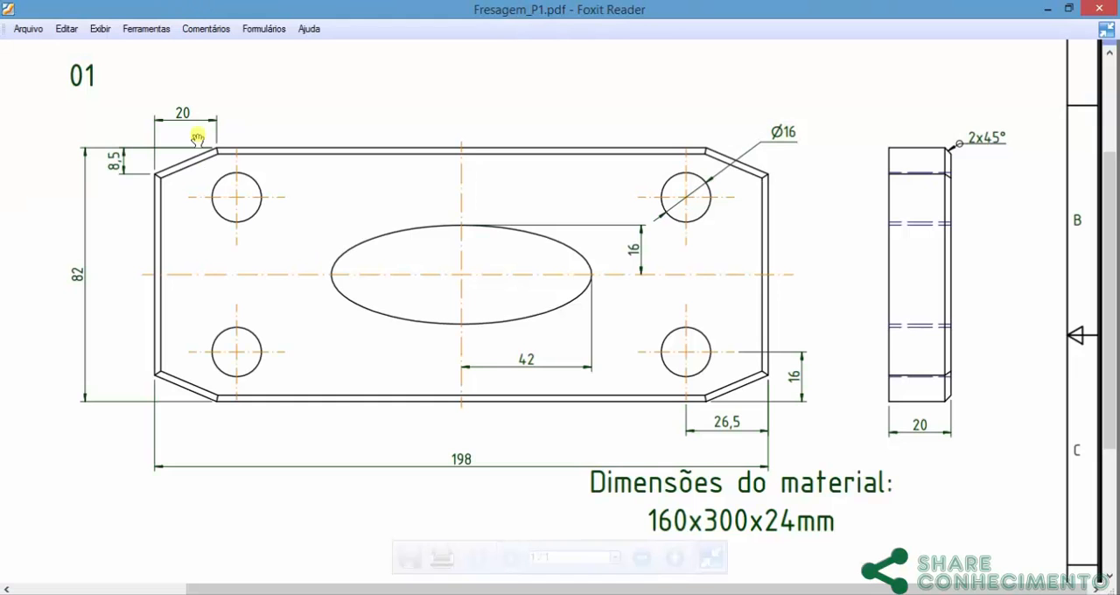
mouse_move(648, 556)
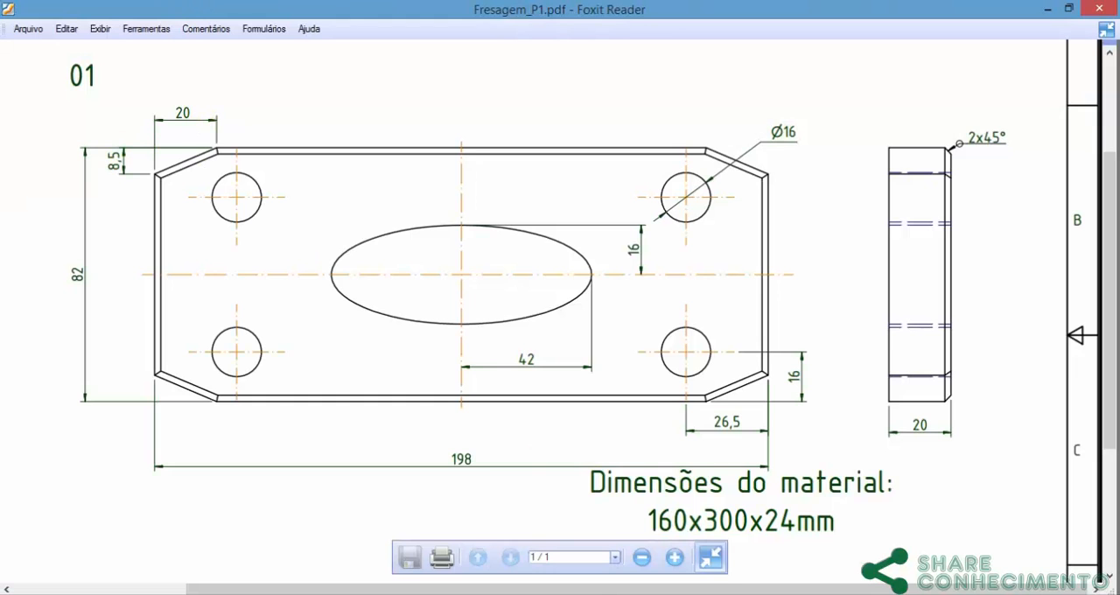
left_click(517, 594)
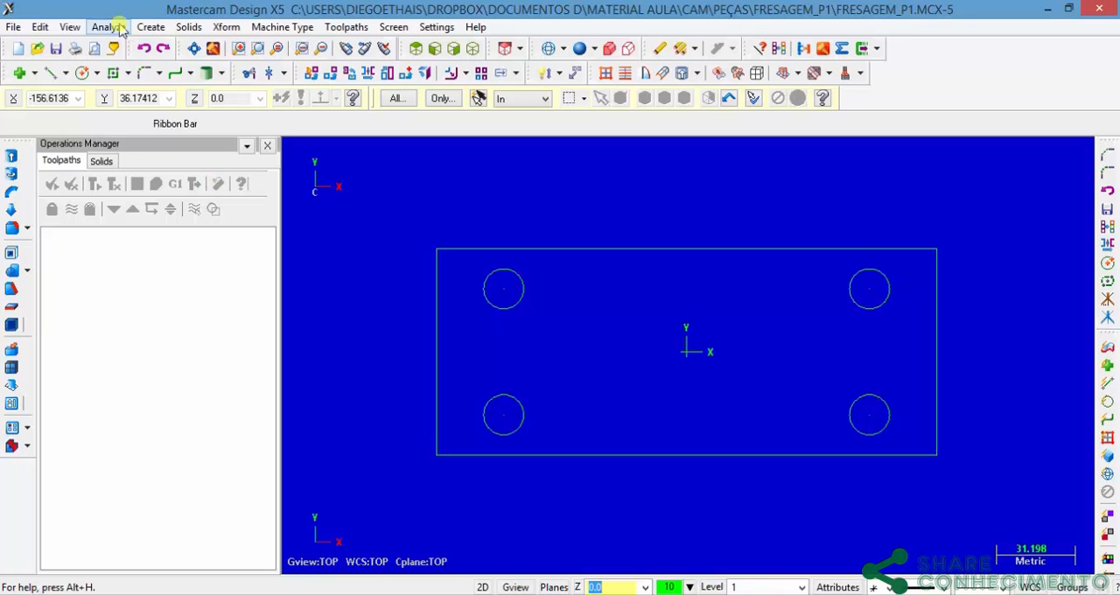
Step: Try a one-distance chamfer of 8.0 on the rectangle's upper-left corner and undo it
left_click(152, 27)
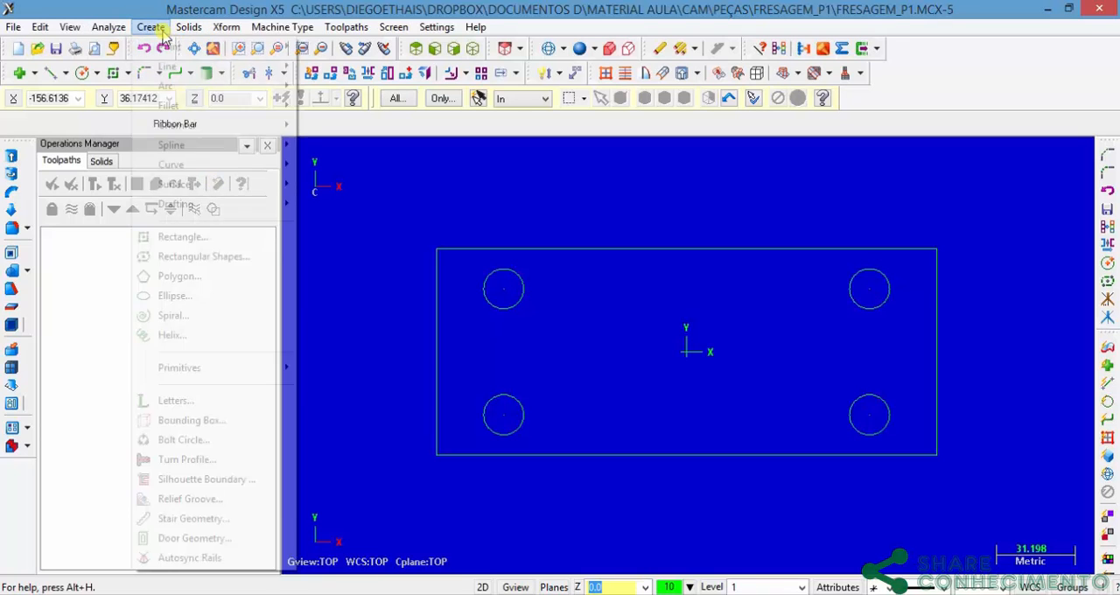
mouse_move(210, 129)
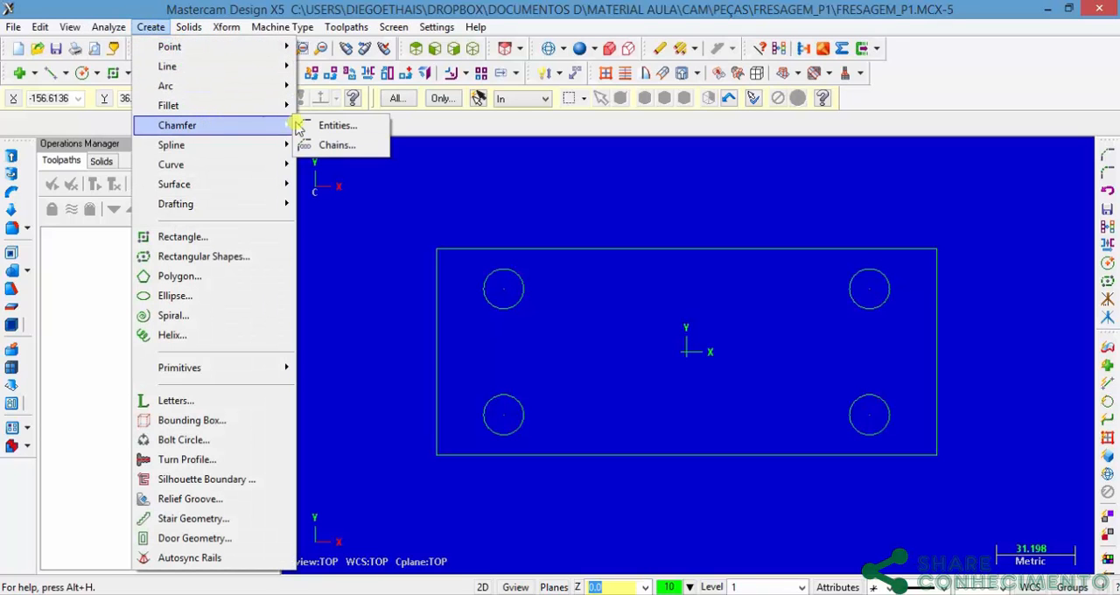
left_click(333, 125)
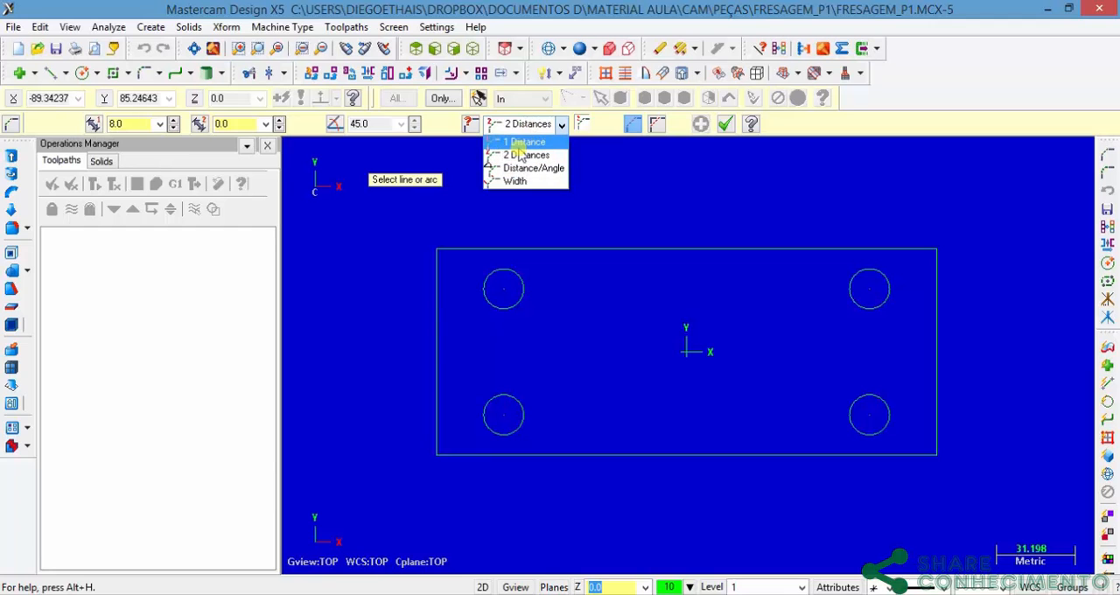
left_click(517, 141)
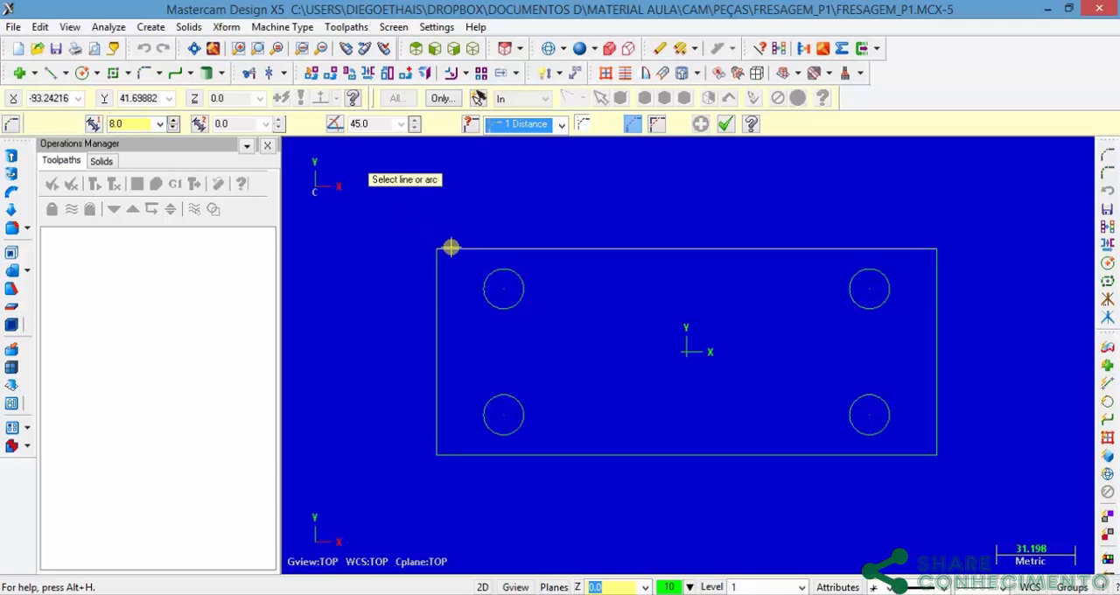
left_click(450, 247)
left_click(435, 267)
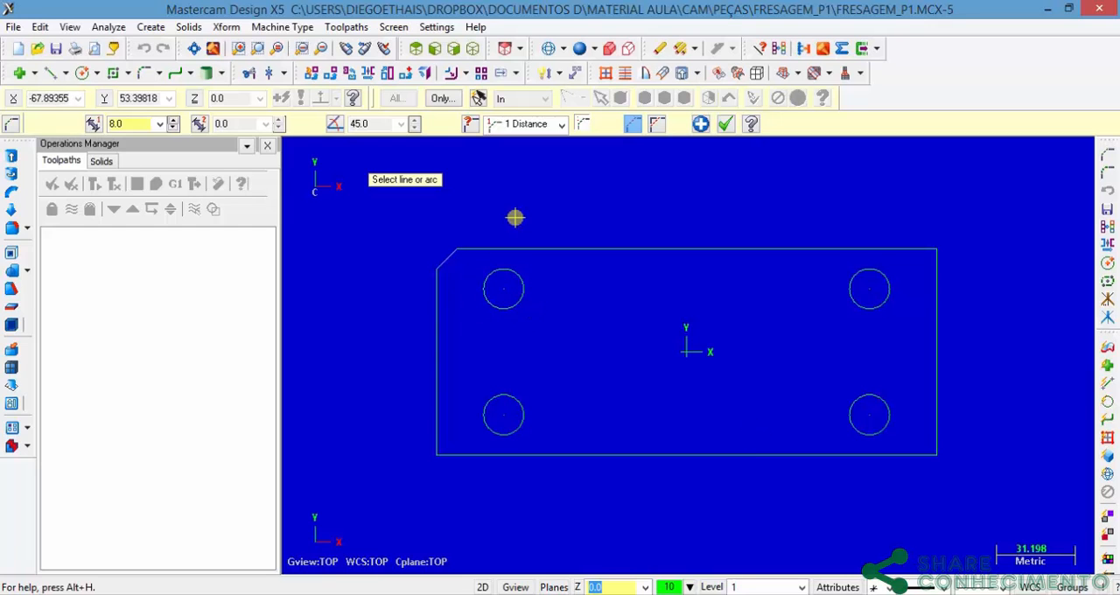
key("Escape")
key("ctrl+u")
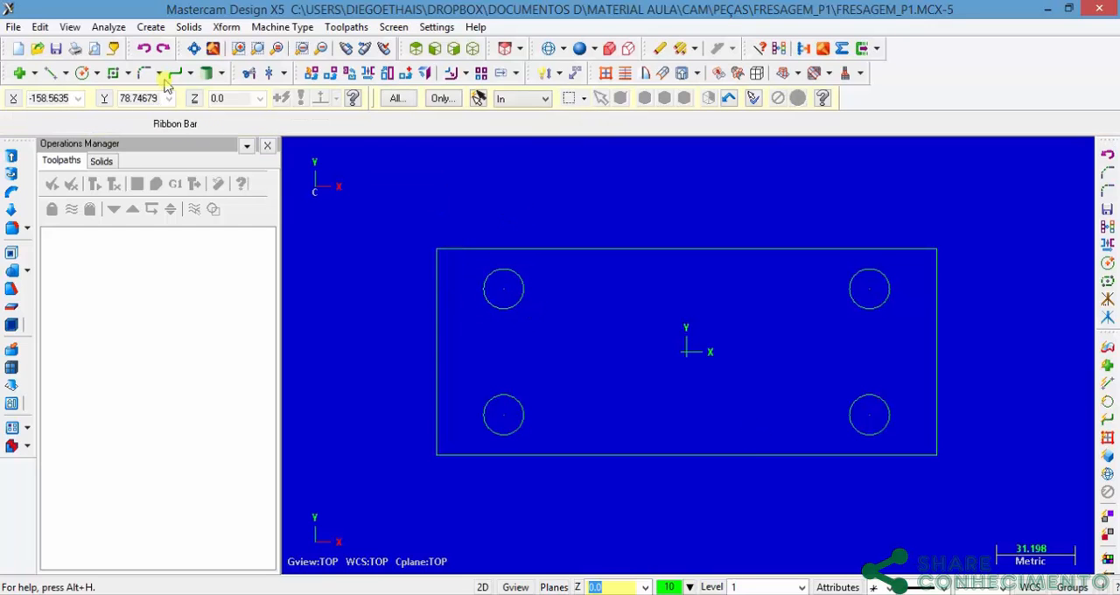
Step: Start an entity chamfer using the 2 Distances method, with distance 1 at 20 and distance 2 at 8.5
left_click(151, 26)
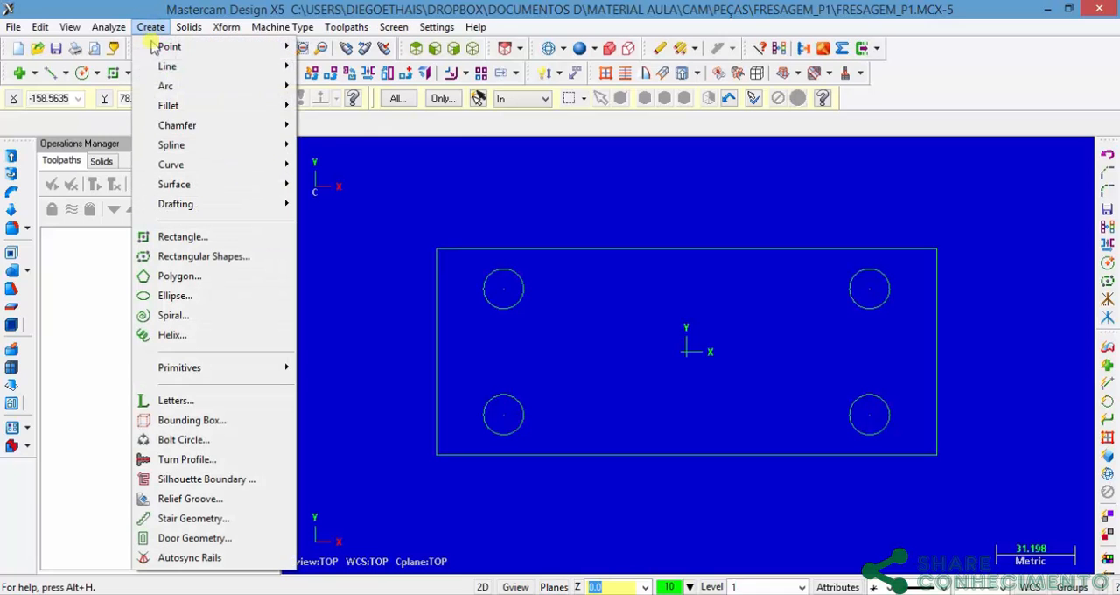
mouse_move(223, 127)
left_click(324, 125)
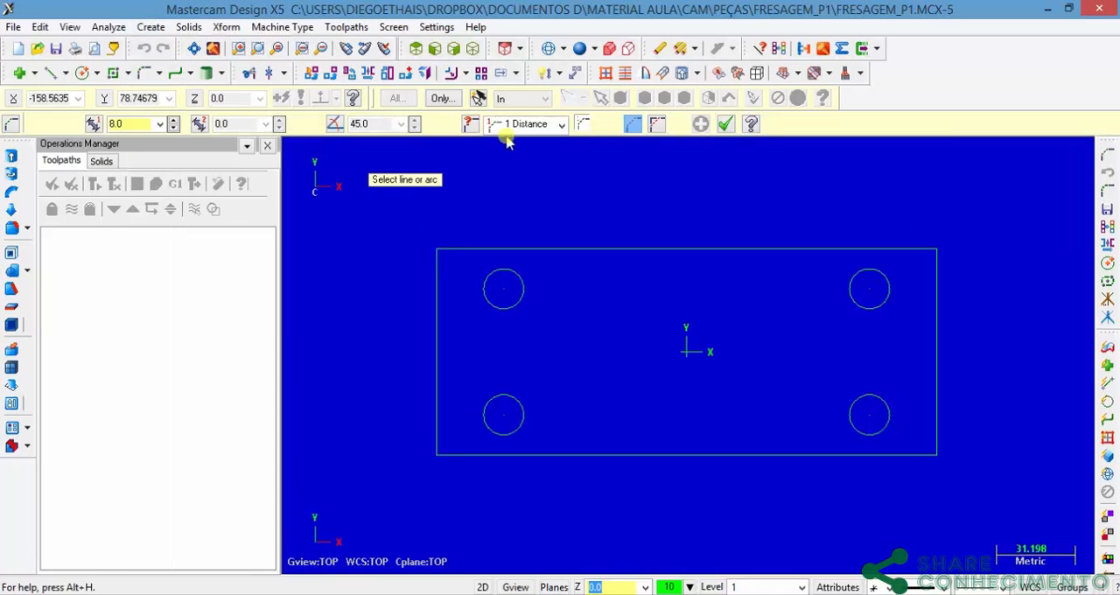
left_click(559, 124)
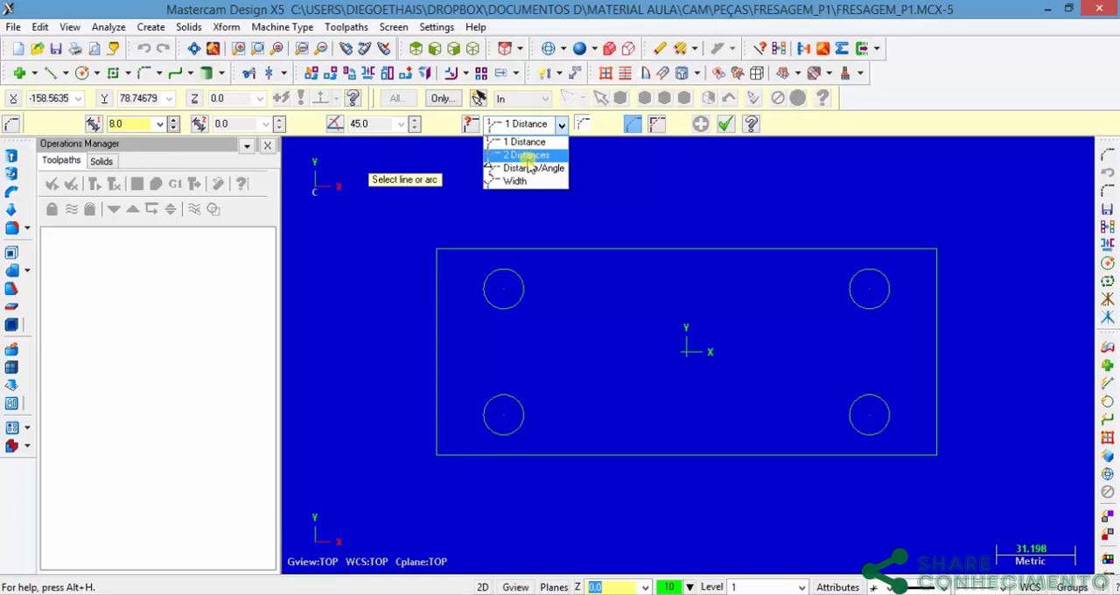
left_click(529, 153)
left_click(561, 124)
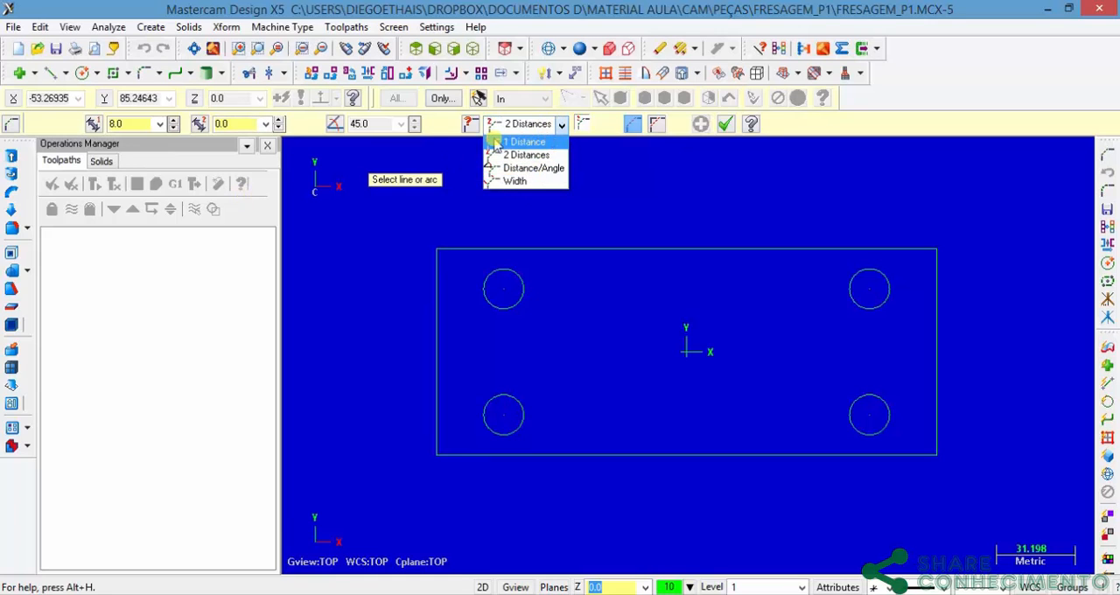
left_click(126, 127)
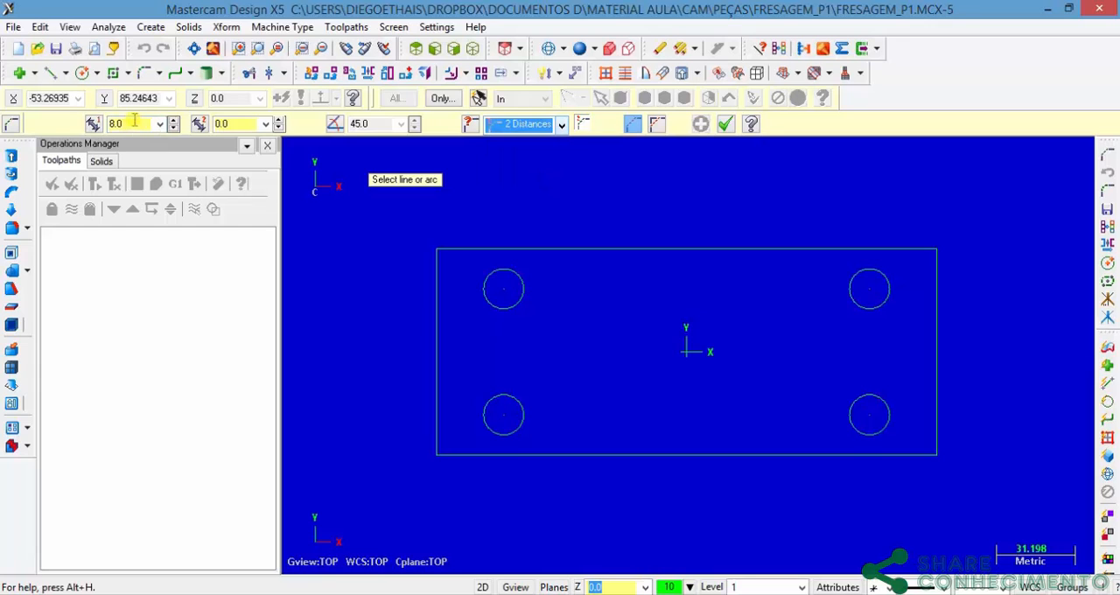
left_click(91, 125)
type("20")
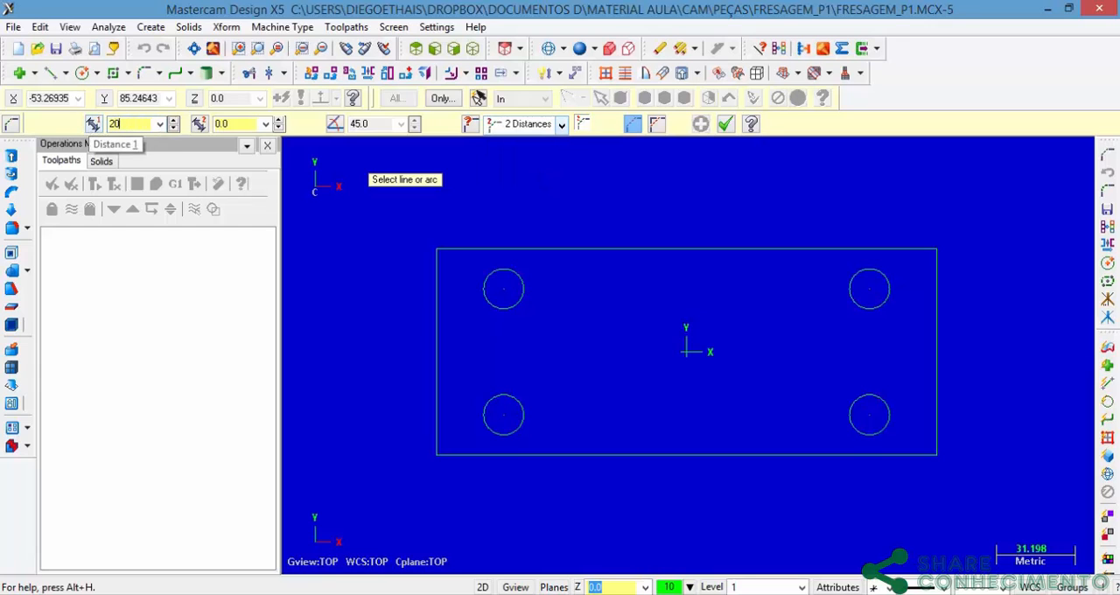
key("Tab")
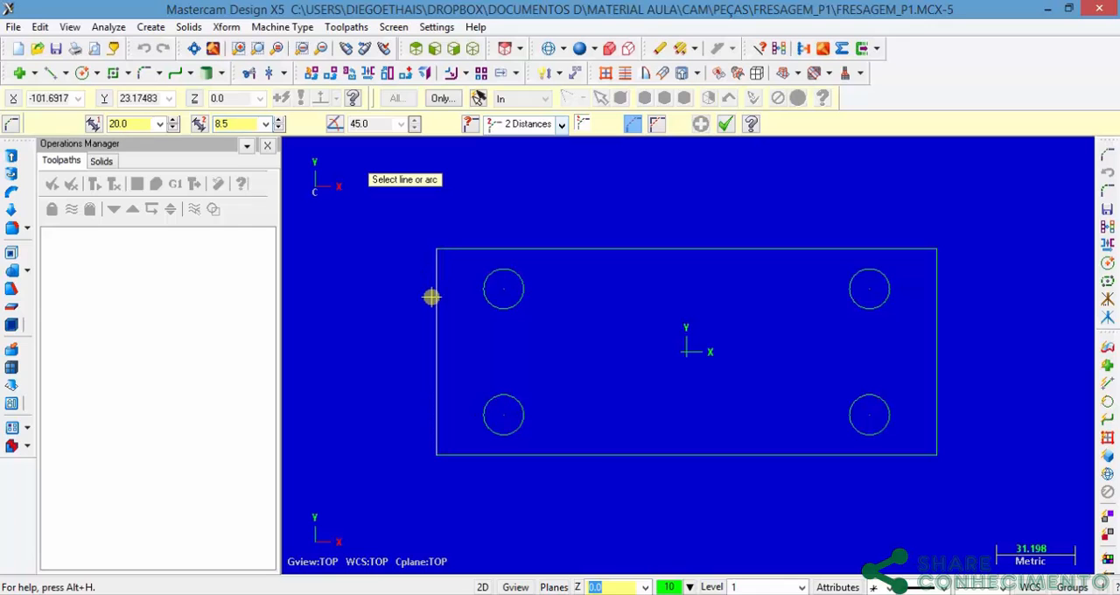
Step: Chamfer all four rectangle corners, picking the horizontal edge before the vertical edge at each corner, and accept the result
left_click(465, 249)
left_click(438, 290)
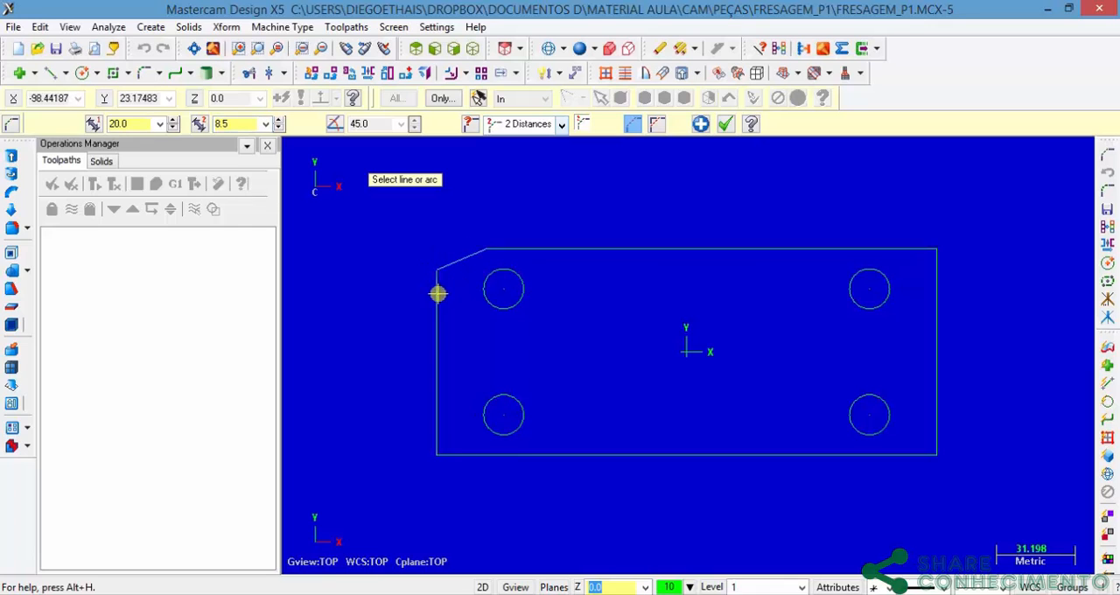
left_click(488, 463)
left_click(439, 434)
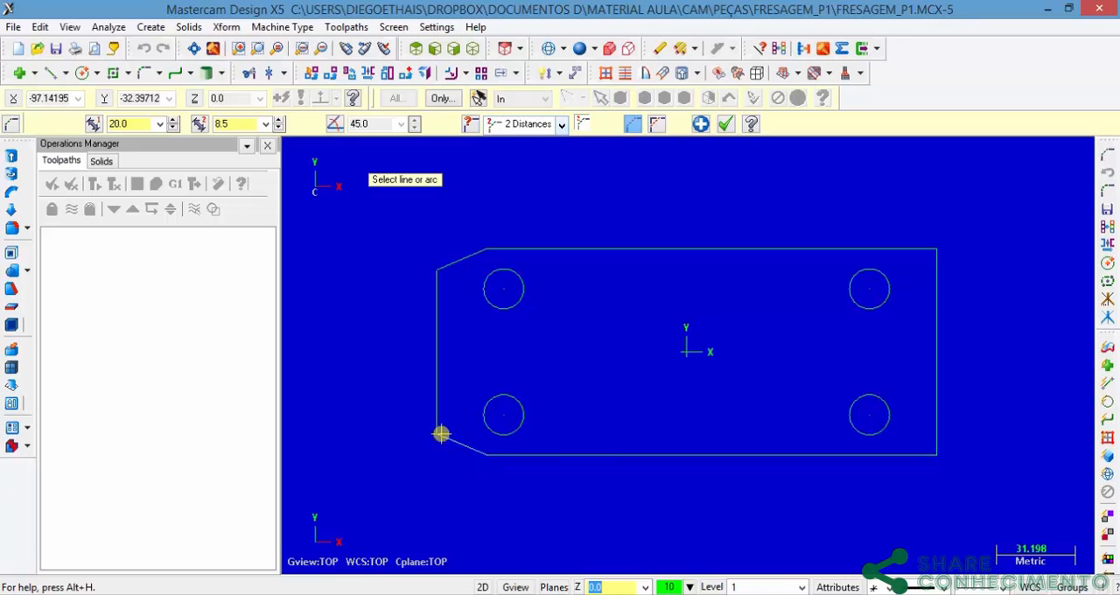
left_click(863, 255)
left_click(933, 278)
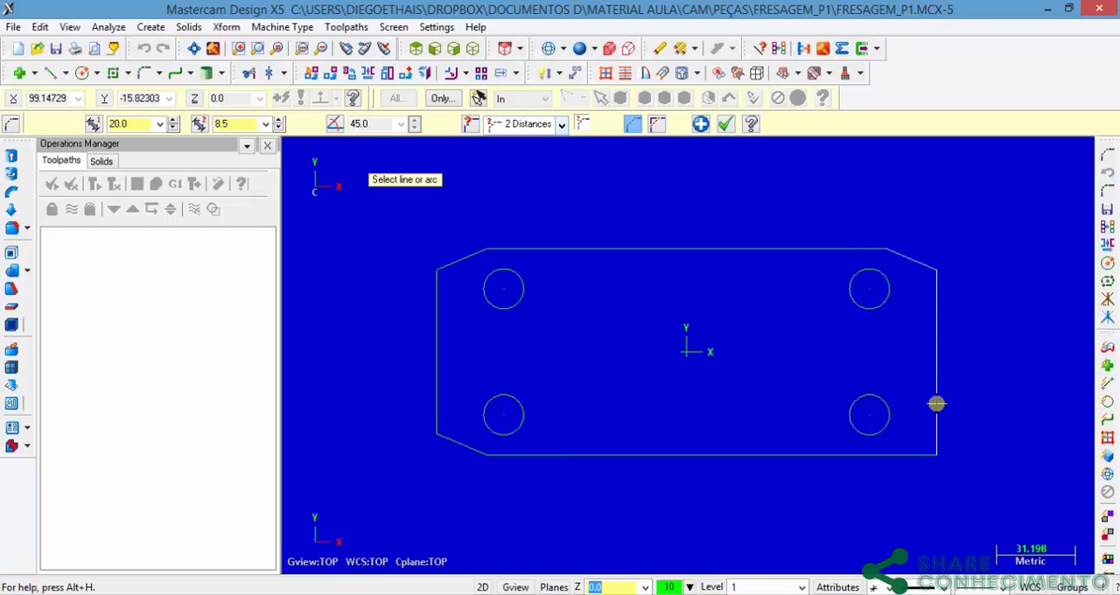
left_click(888, 454)
left_click(936, 438)
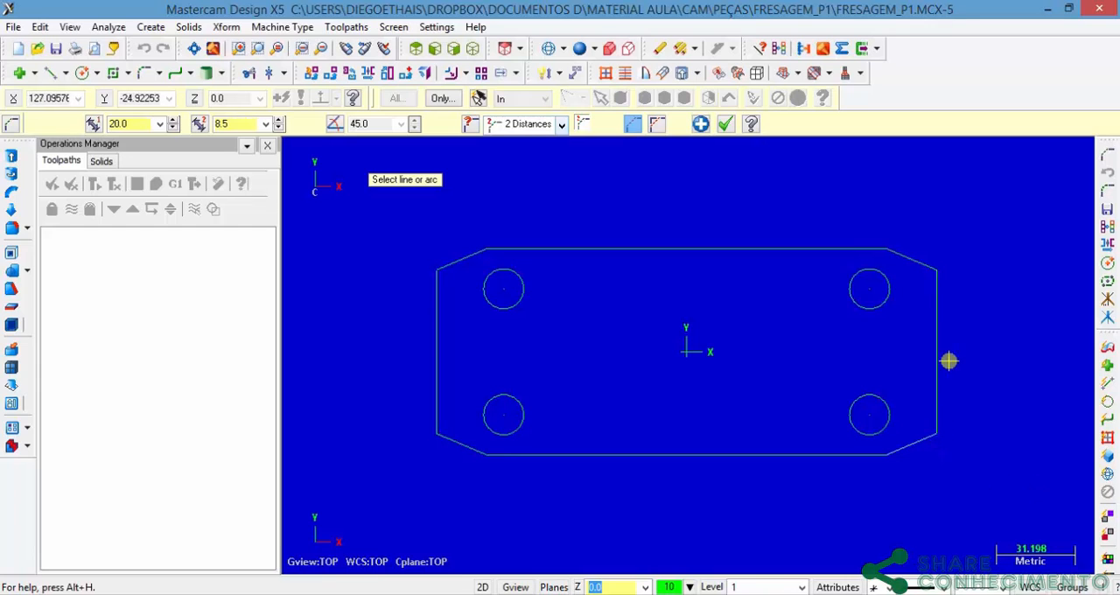
left_click(725, 124)
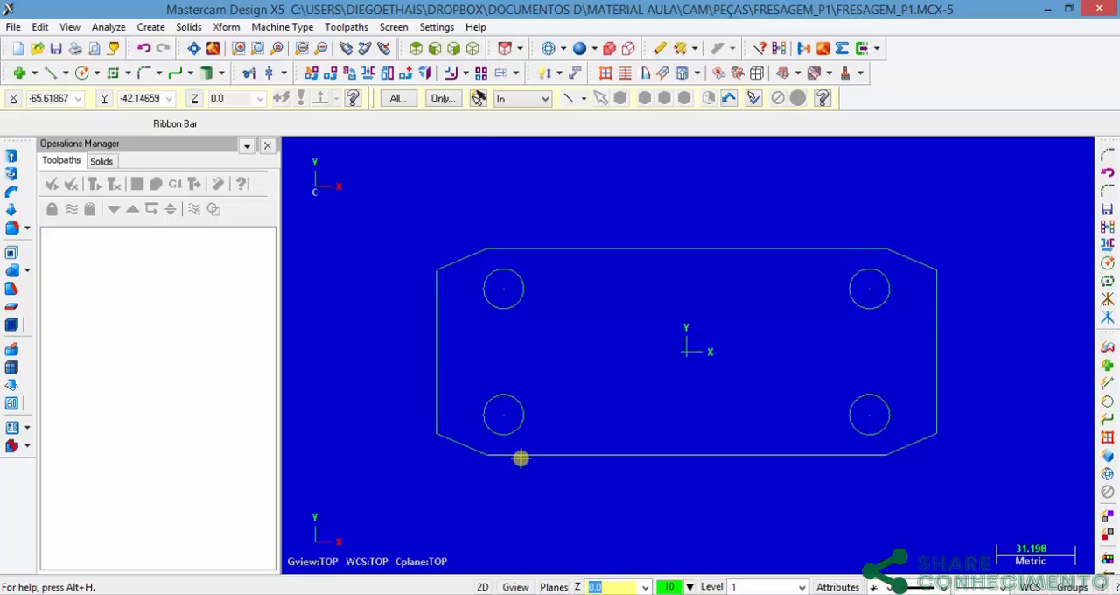
Step: Examine the edge chamfer in the side view and the central ellipse's dimensions in Fresagem_P1.pdf
left_click(750, 594)
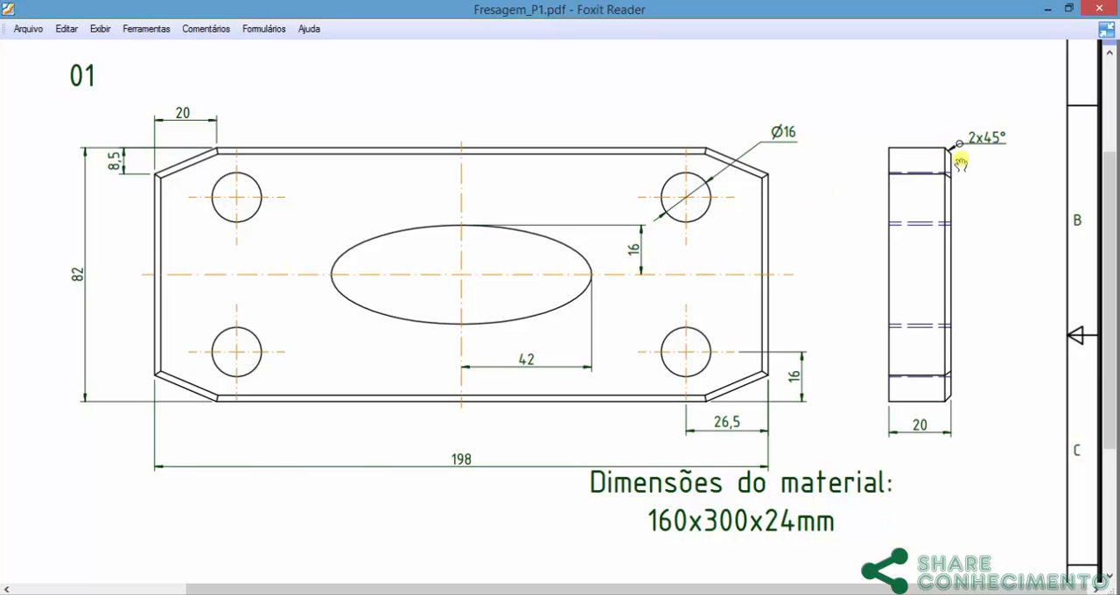
scroll(980, 132, "up", 3, "ctrl")
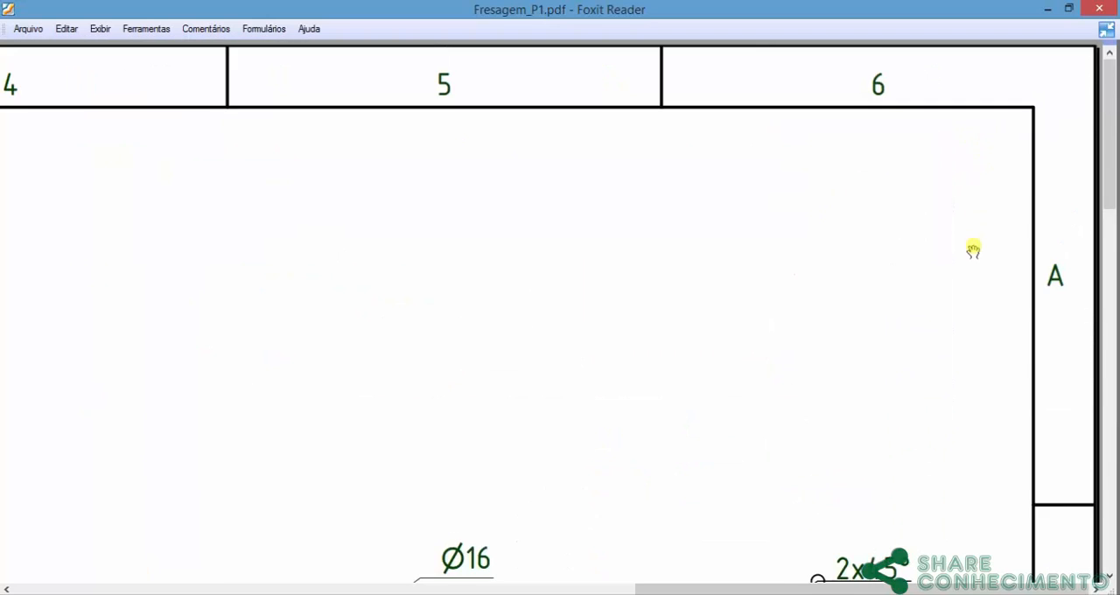
scroll(955, 324, "down", 2)
scroll(919, 385, "down", 4)
scroll(832, 315, "up", 3, "ctrl")
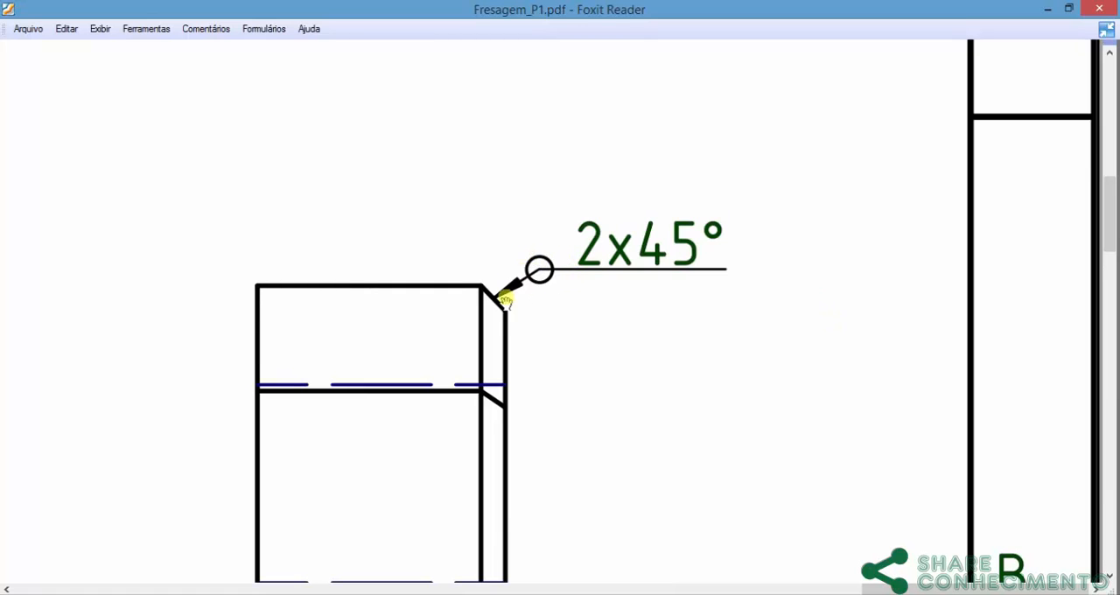
scroll(525, 315, "down", 5, "ctrl")
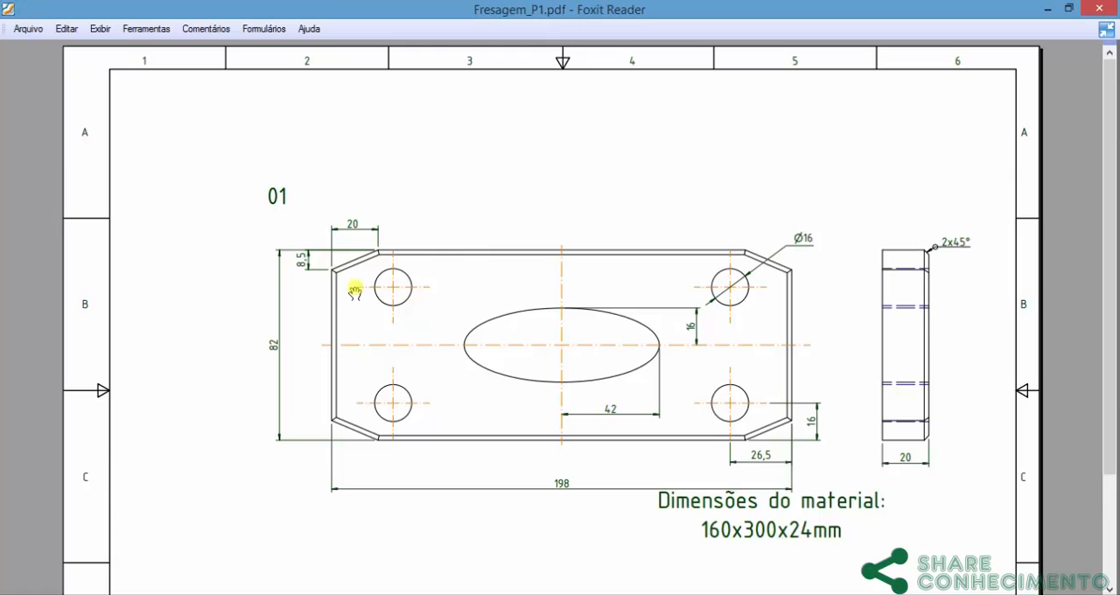
scroll(760, 313, "up", 1, "ctrl")
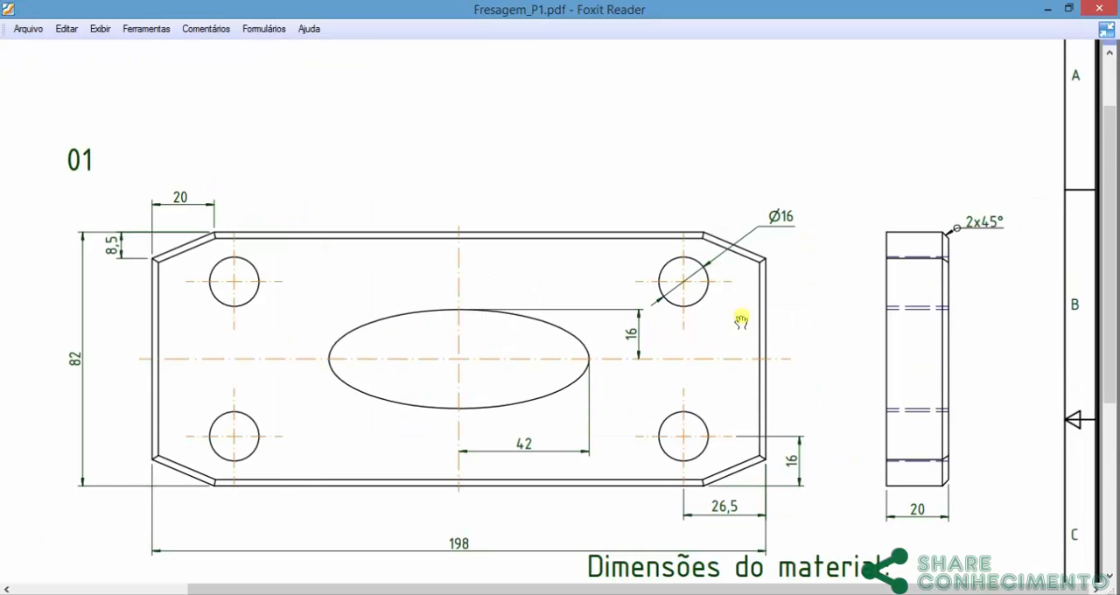
scroll(622, 320, "down", 2)
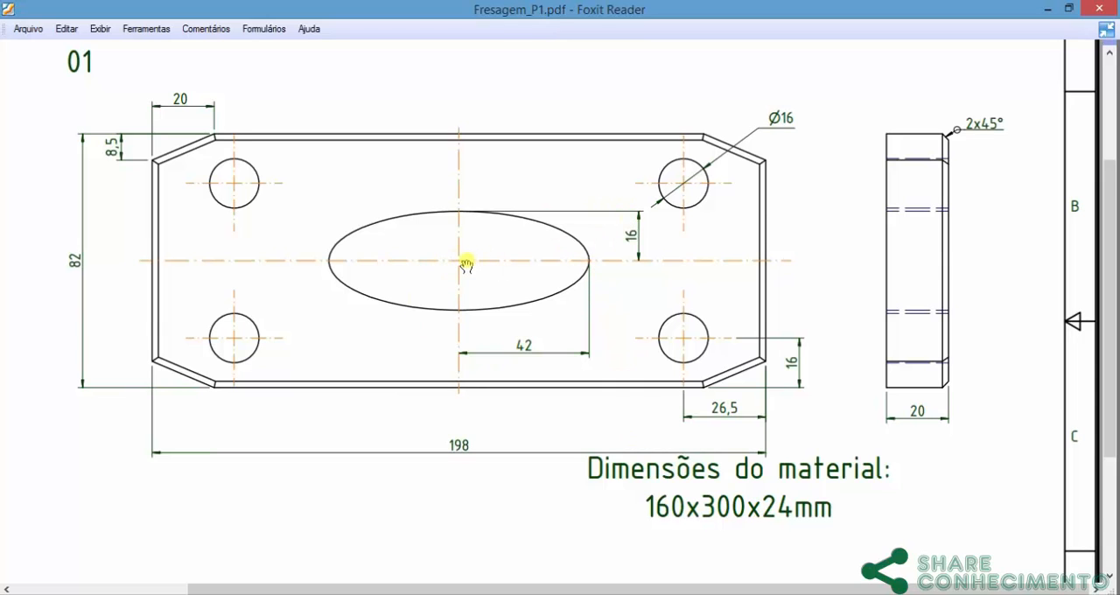
mouse_move(711, 558)
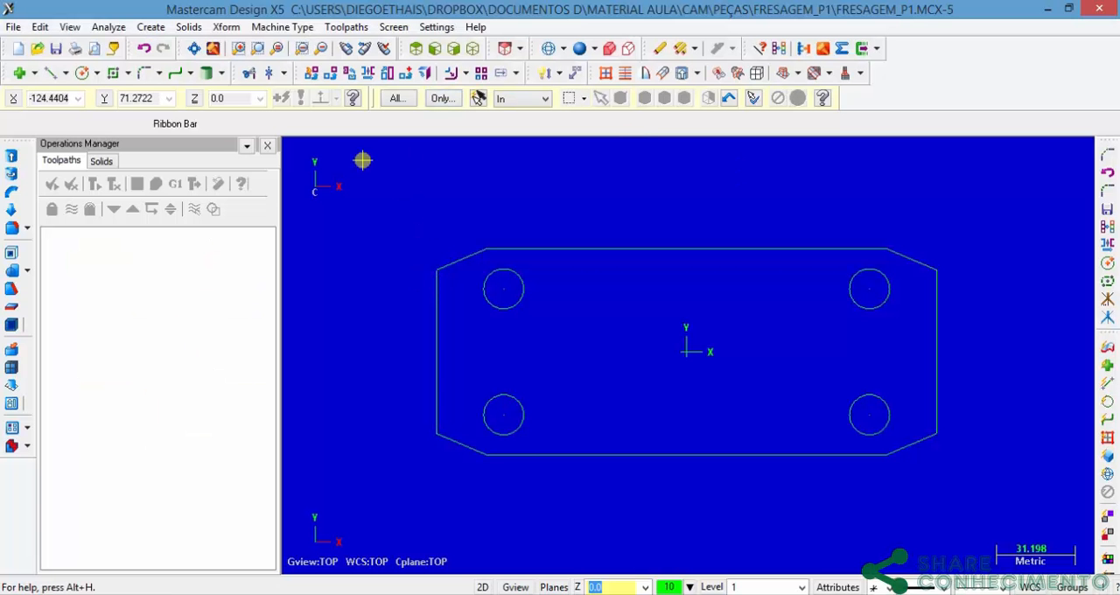
Step: Create an ellipse centred on the origin with a horizontal radius of 42 and a vertical radius of 16, per Fresagem_P1.pdf
left_click(151, 27)
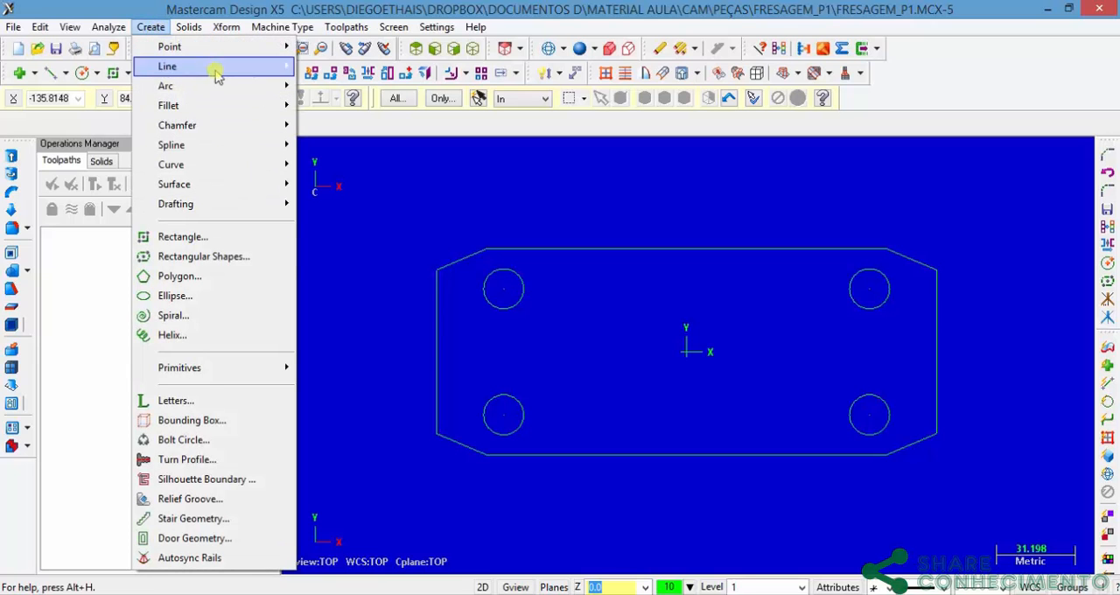
left_click(175, 296)
left_click(112, 234)
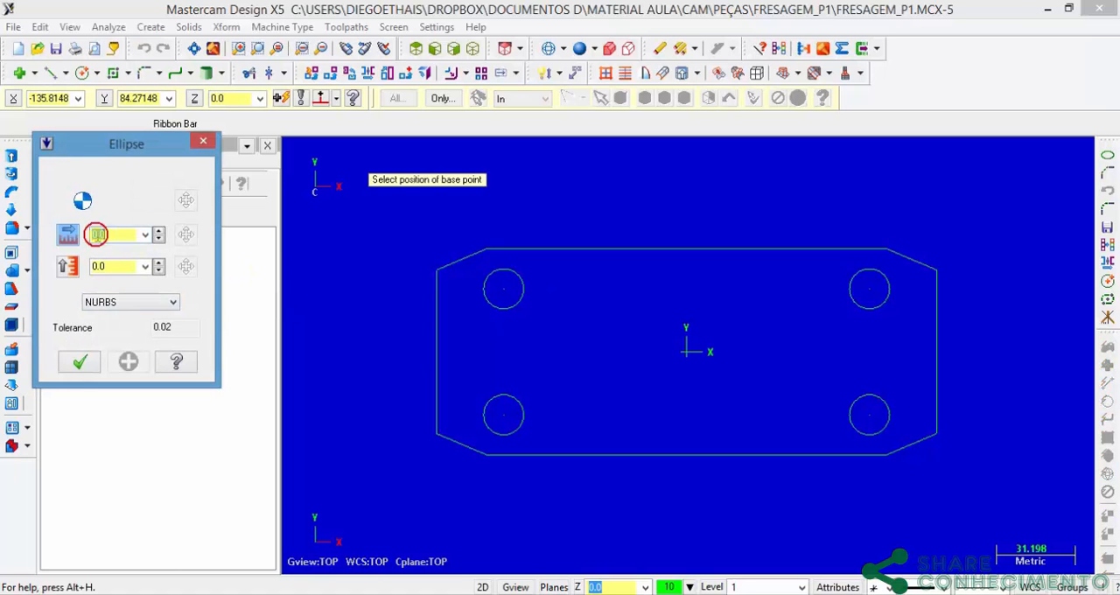
left_click(651, 594)
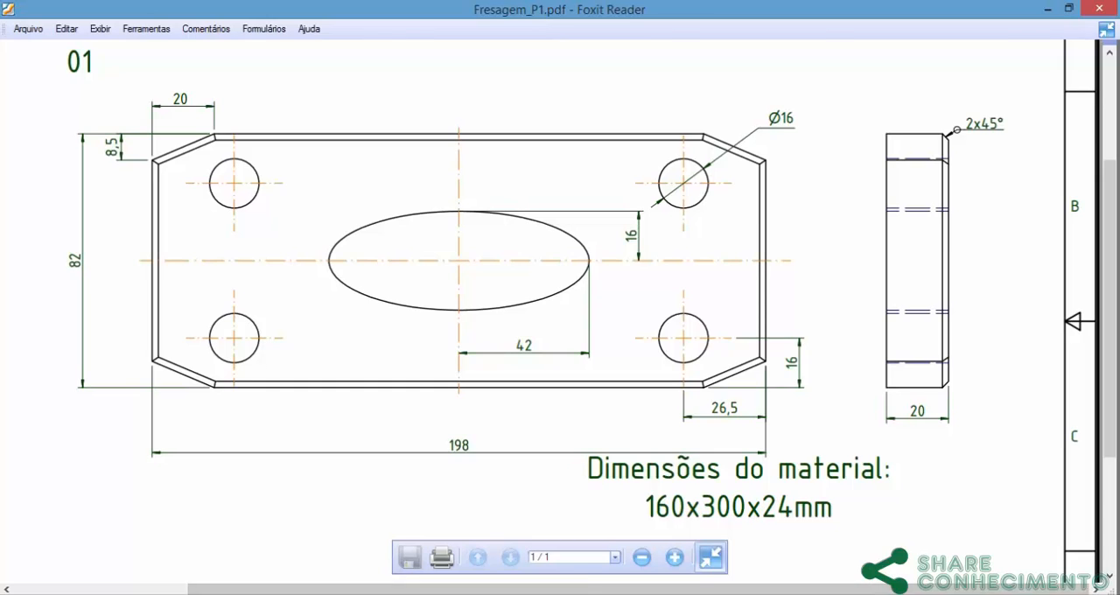
left_click(652, 594)
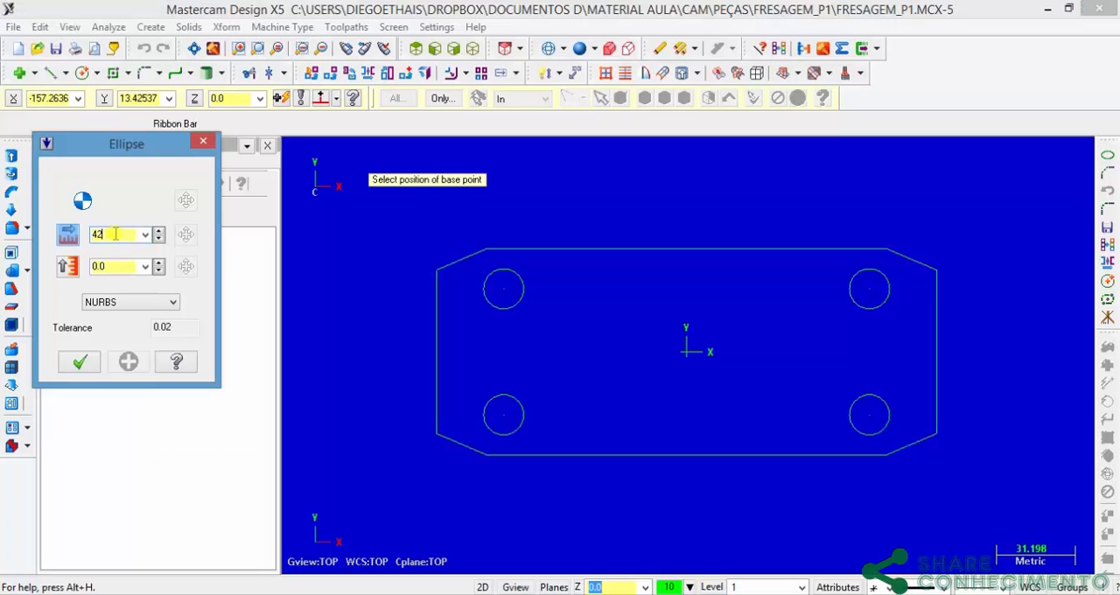
type("42")
left_click(110, 267)
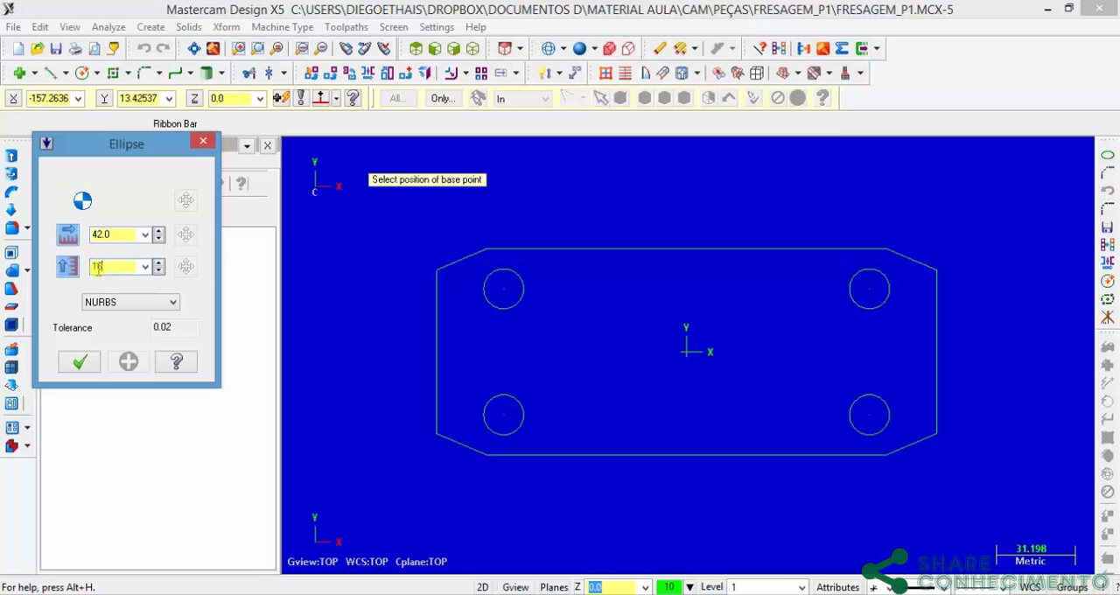
type("16")
left_click(687, 353)
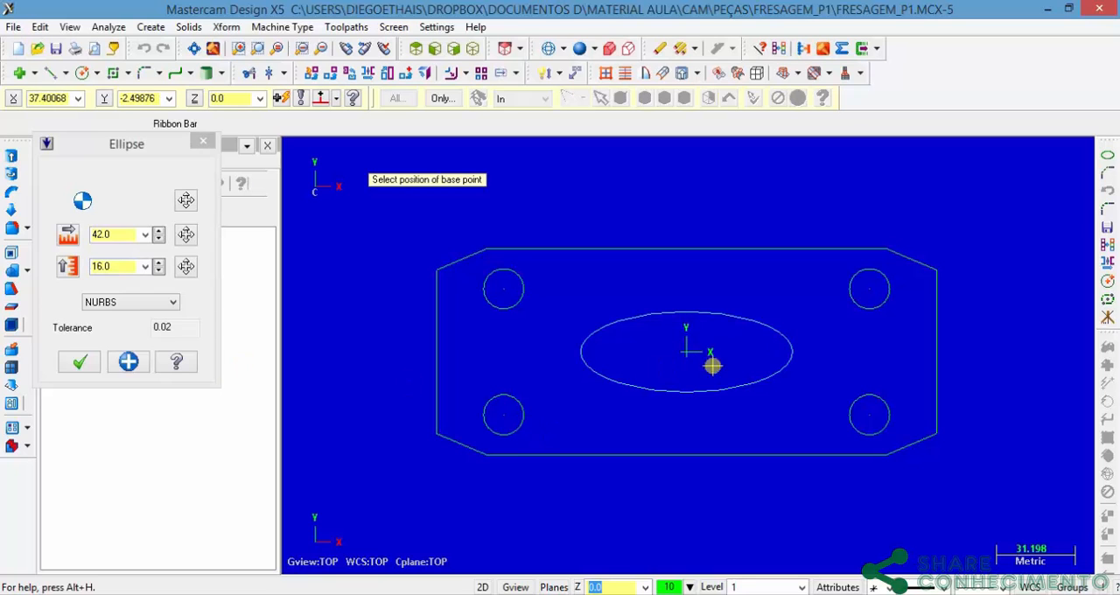
left_click(78, 364)
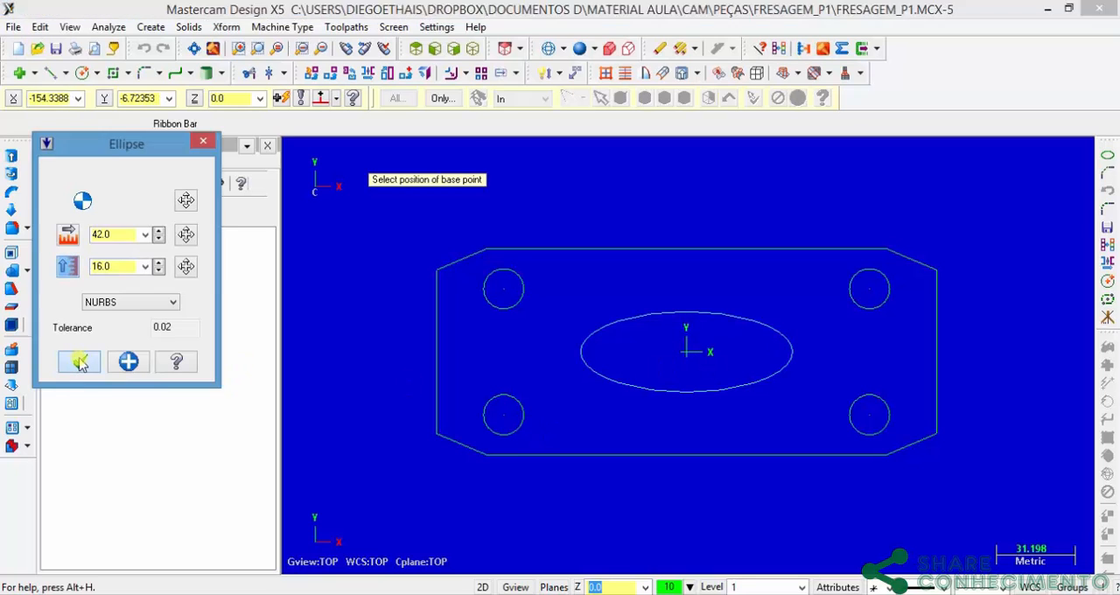
Step: Recheck the plate in Fresagem_P1.pdf and assign the default mill as the machine type in Mastercam
key("alt+Tab")
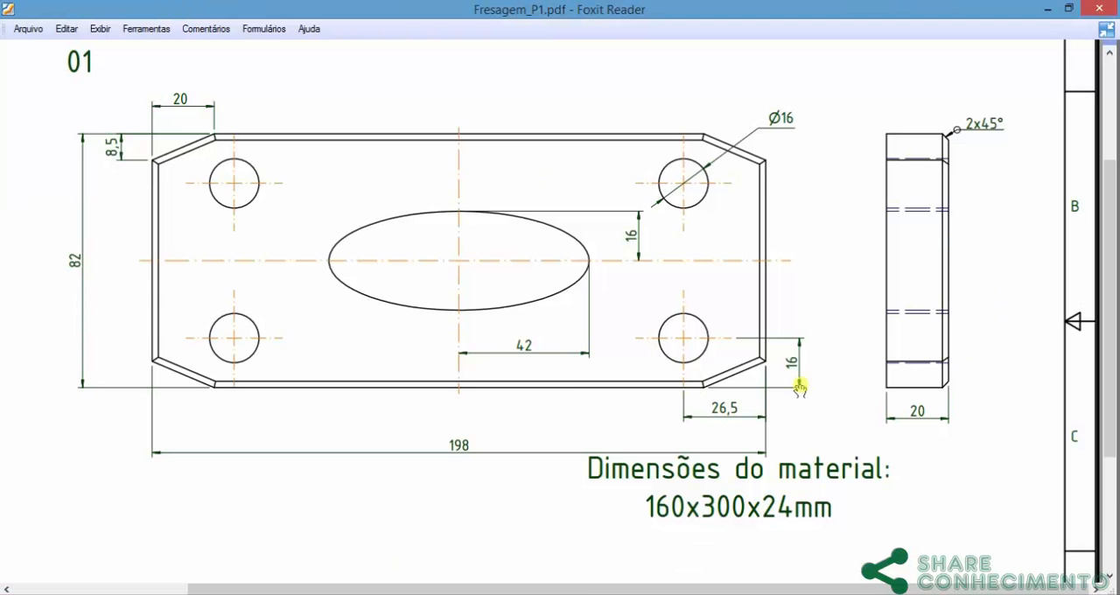
key("alt+Tab")
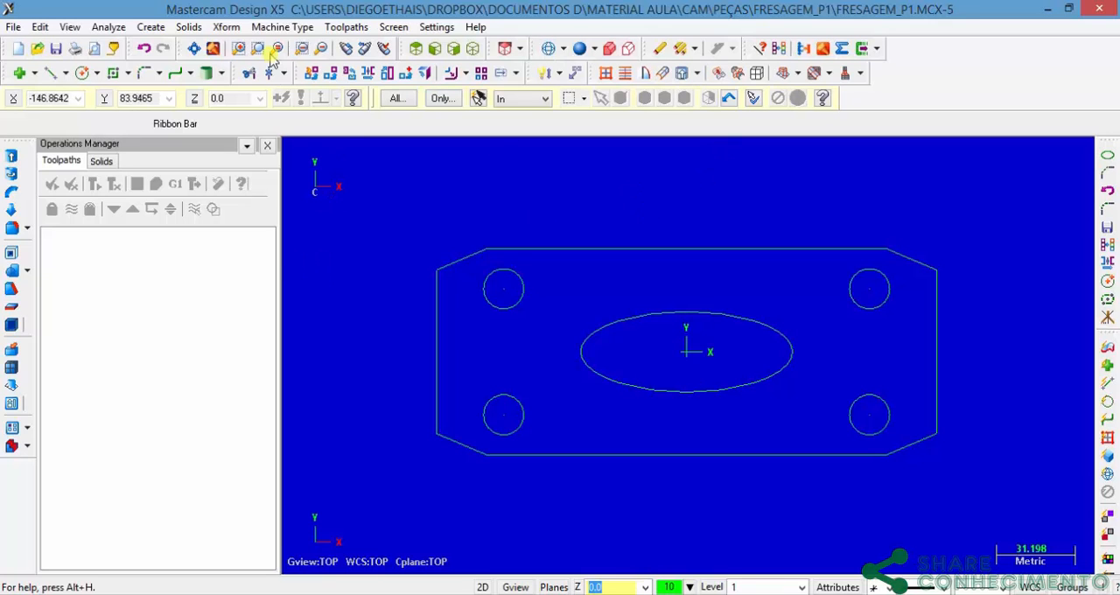
left_click(280, 27)
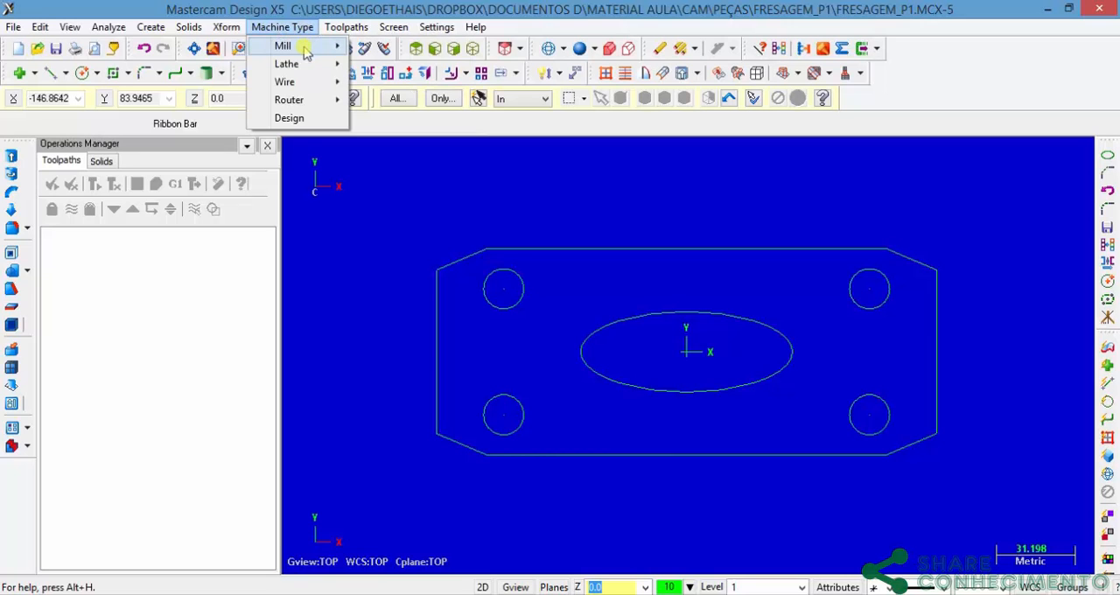
mouse_move(306, 51)
left_click(381, 44)
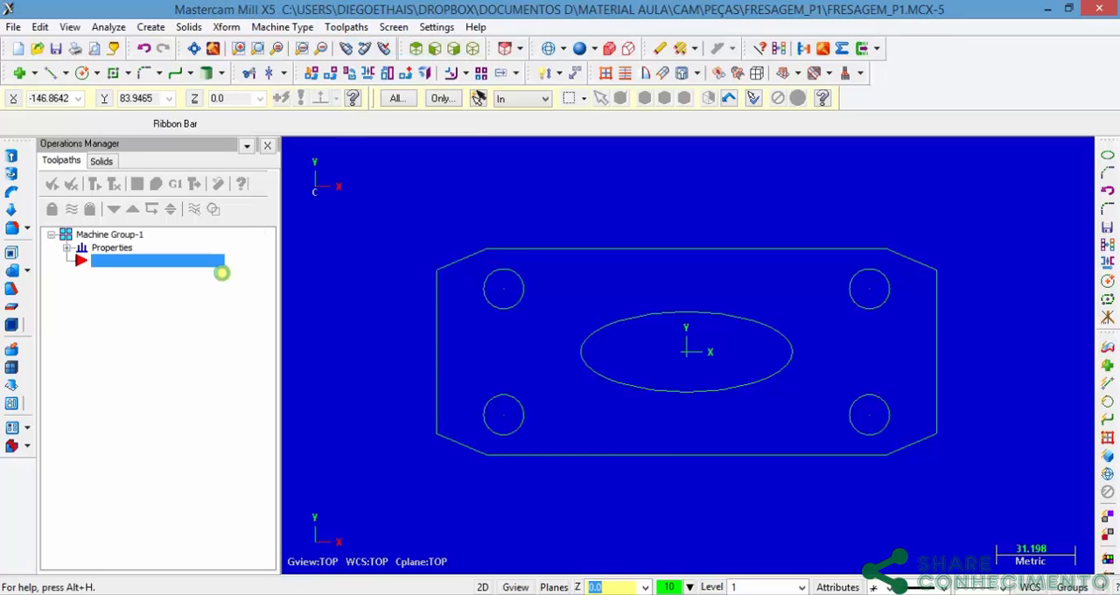
Step: Open the machine group's stock setup and set the stock shape to Rectangular
left_click(68, 248)
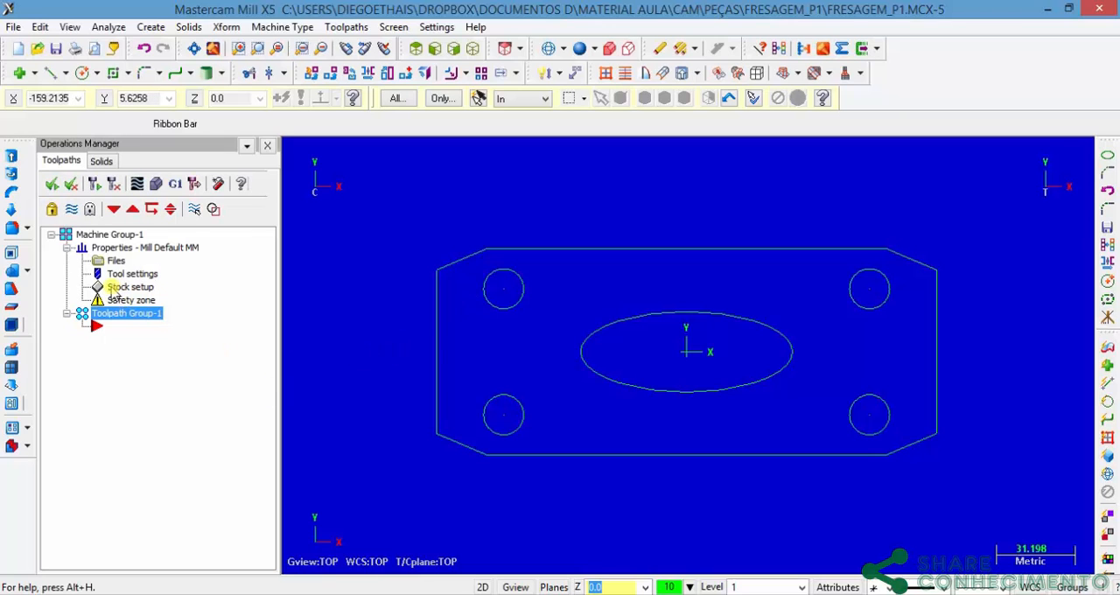
double_click(118, 288)
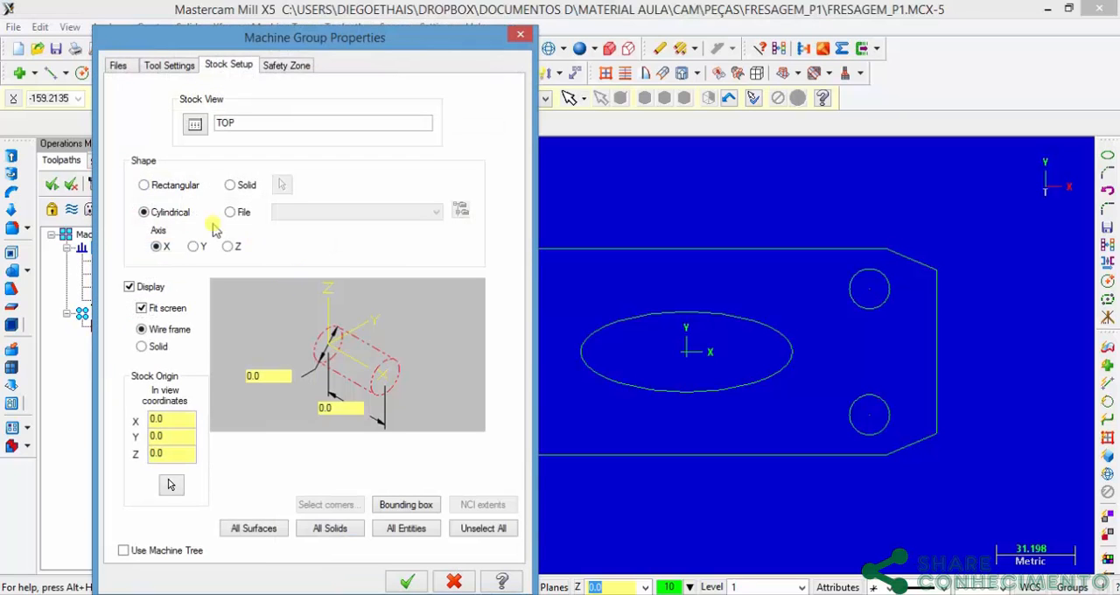
left_click(143, 186)
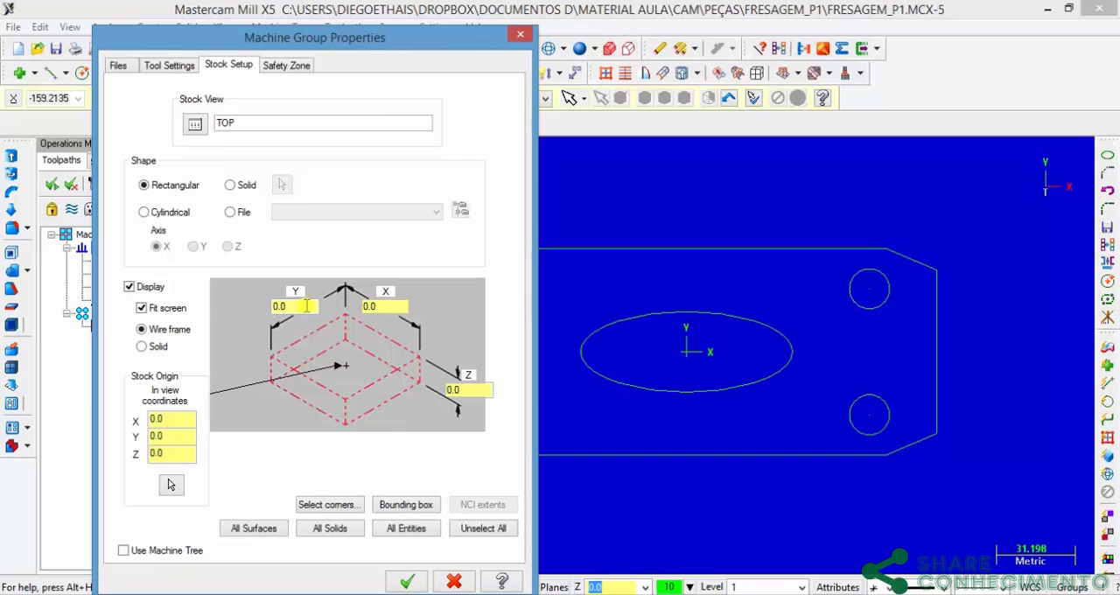
Step: Check the material dimensions in Fresagem_P1.pdf and set the stock size to Y 160, X 300 and Z 24
left_click(568, 594)
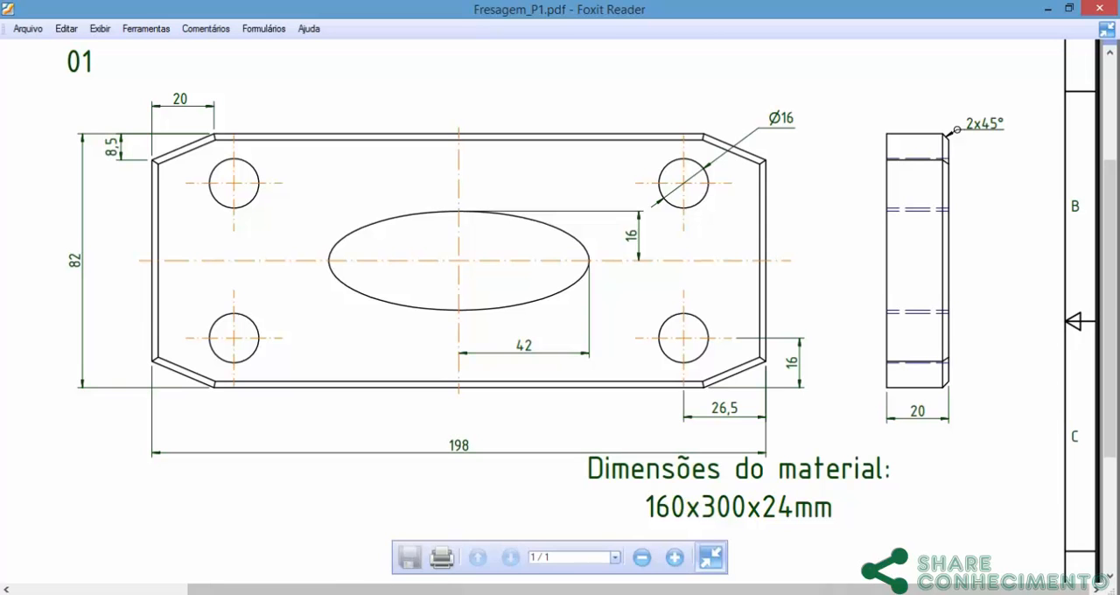
left_click(623, 594)
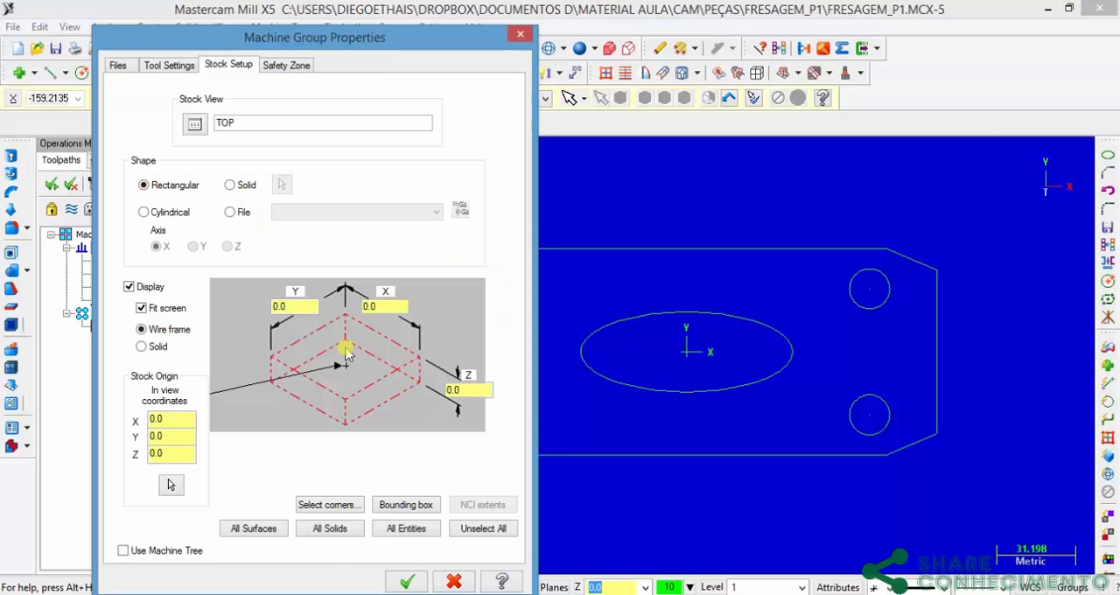
left_click(282, 304)
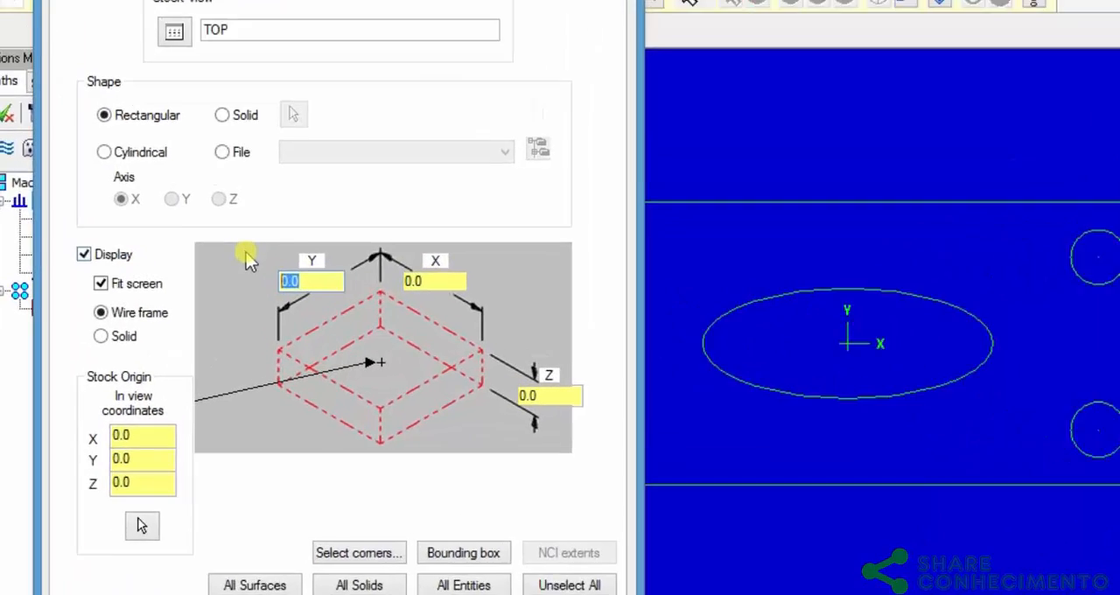
type("160")
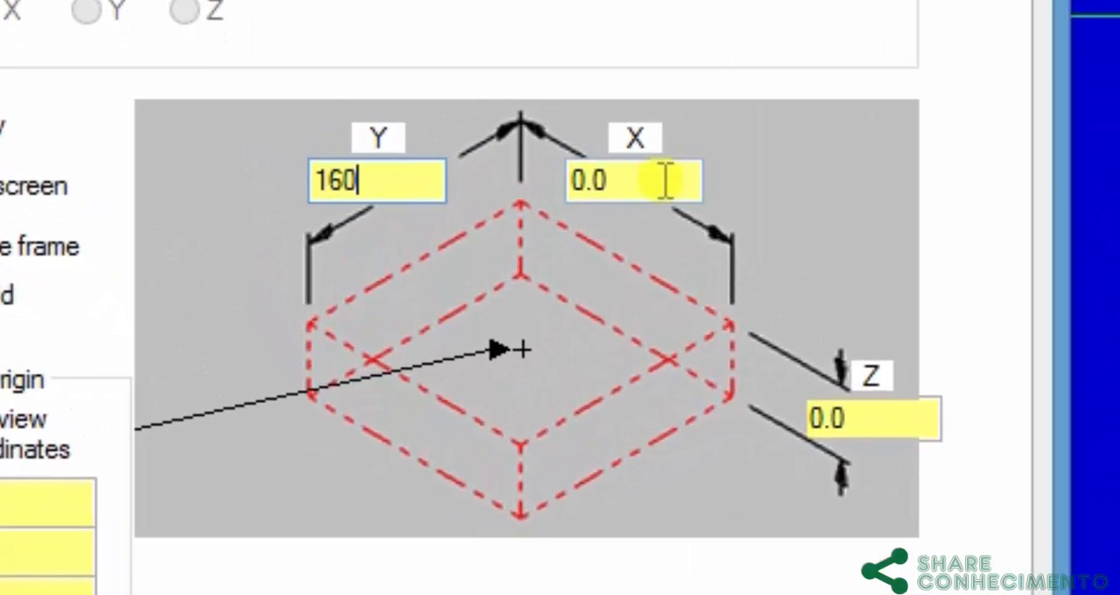
key("Tab")
type("300")
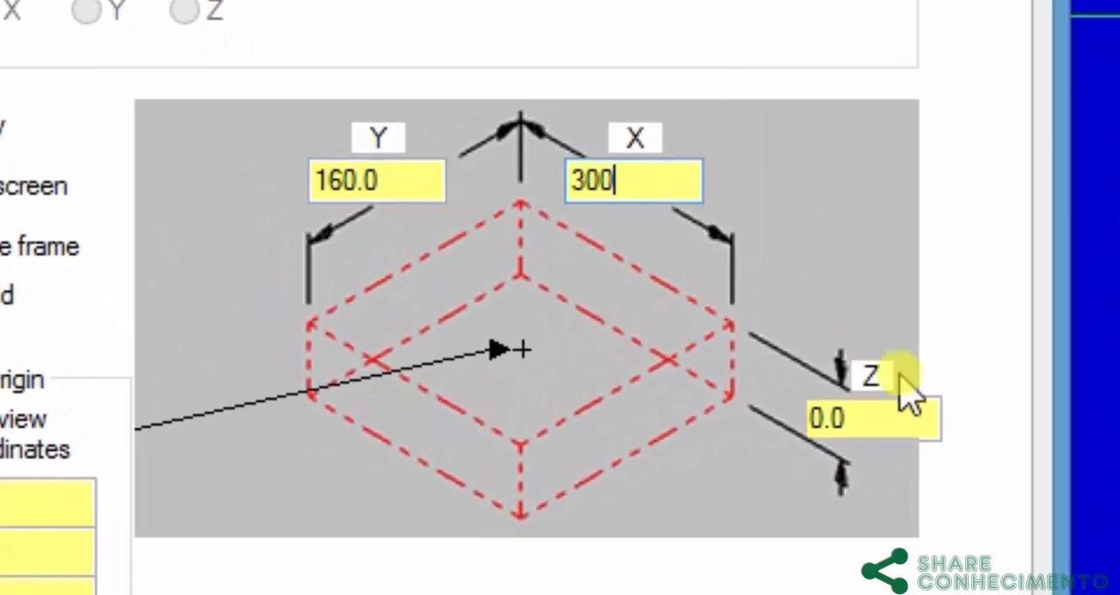
key("Tab")
type("24")
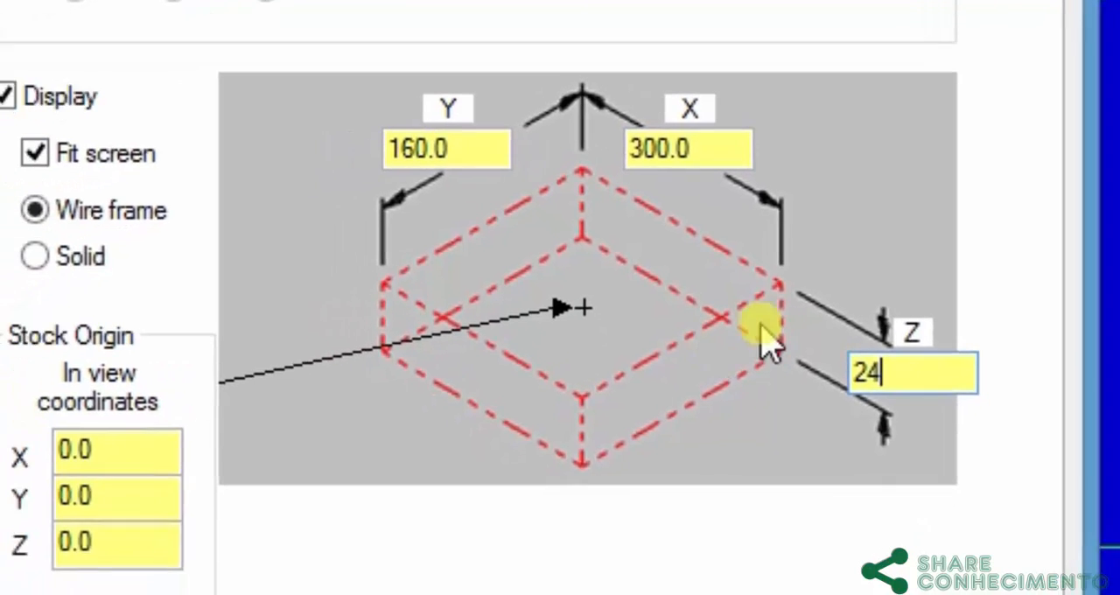
Step: Try the stock origin at a corner of the stock's upper face and return it to that face's centre
left_click(8, 501)
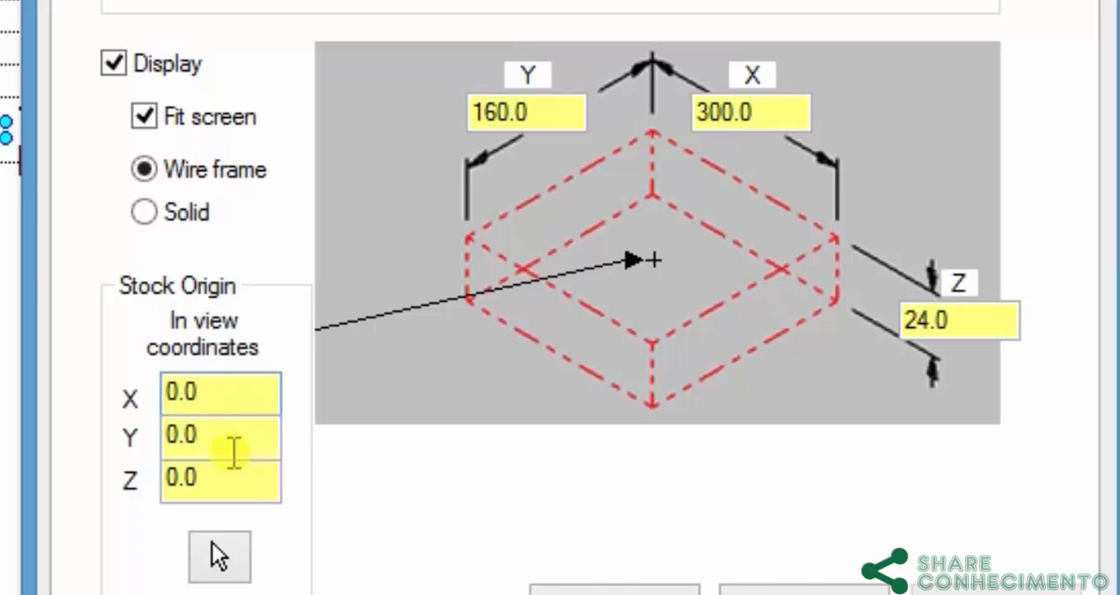
left_click(233, 452)
left_click(233, 482)
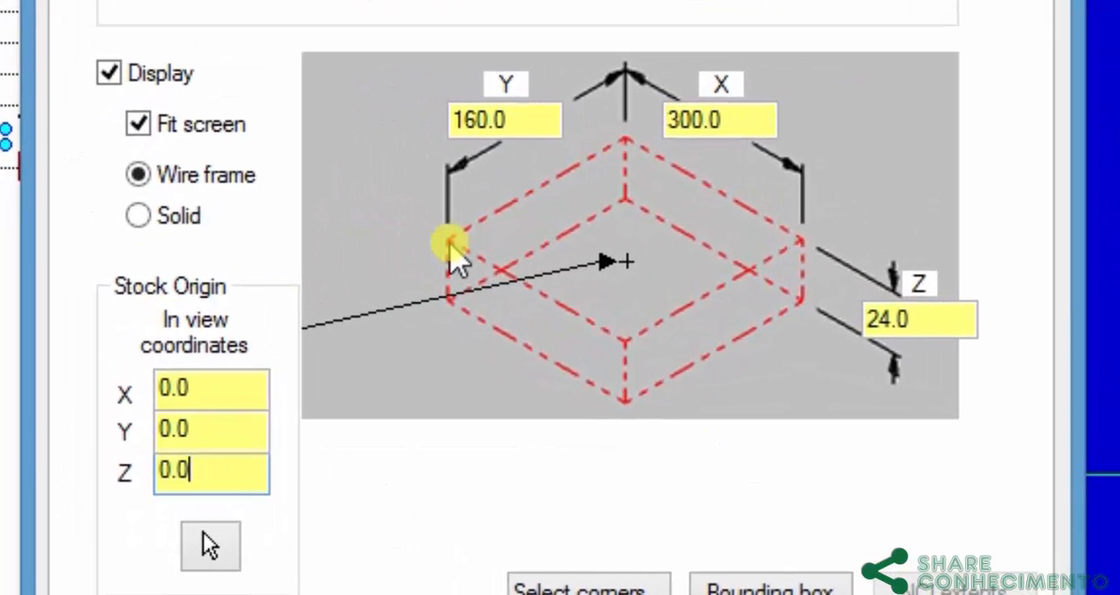
left_click(245, 266)
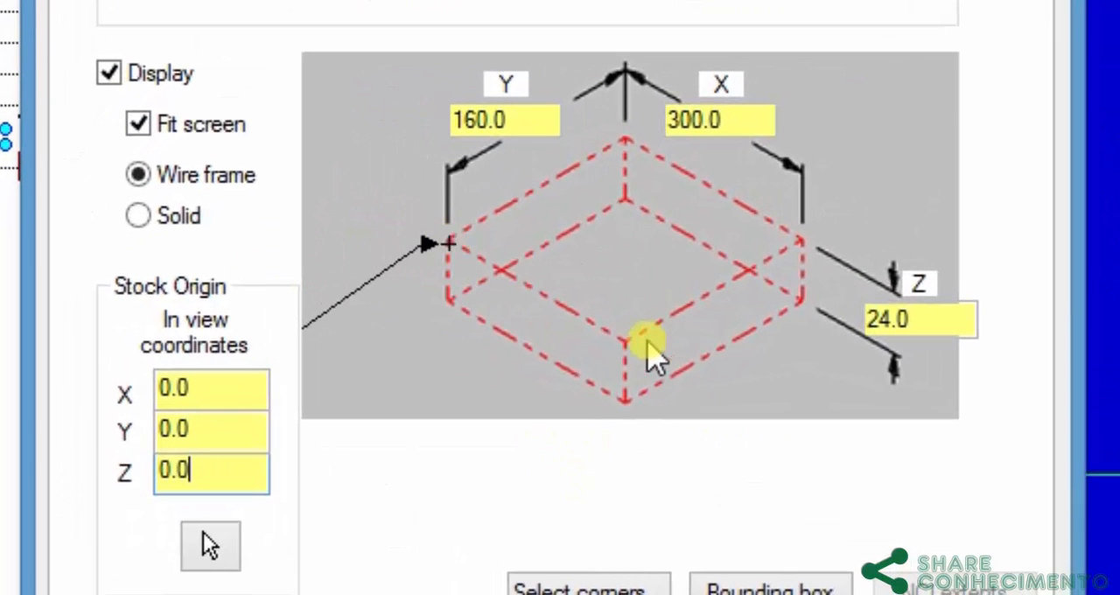
left_click(619, 255)
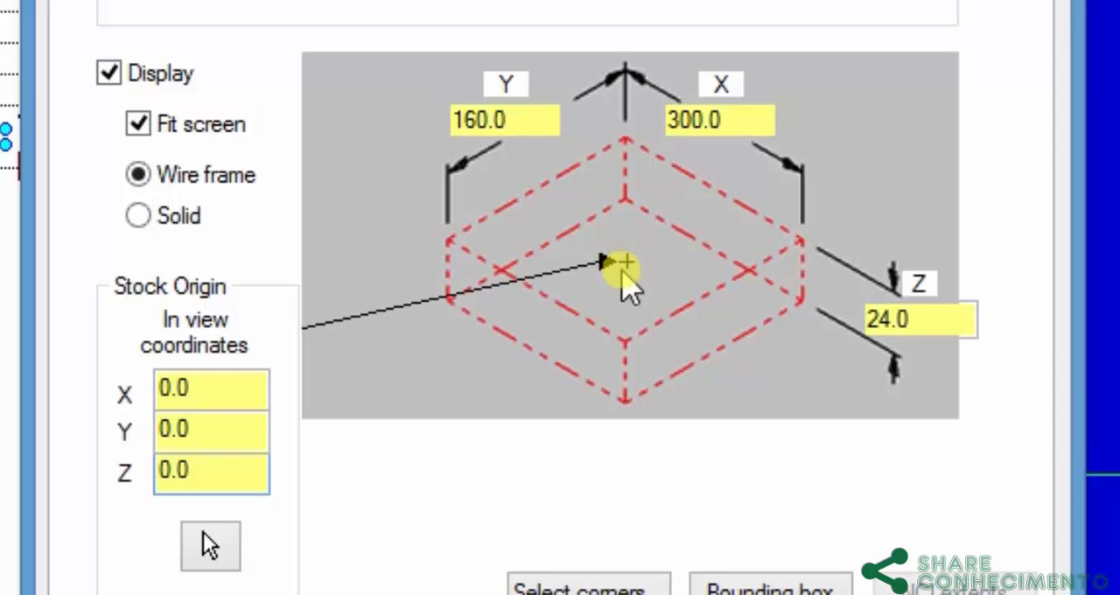
Step: Check the part thickness in Fresagem_P1.pdf, set the stock origin's Z to 4 and accept the stock setup
left_click_drag(202, 470, 95, 467)
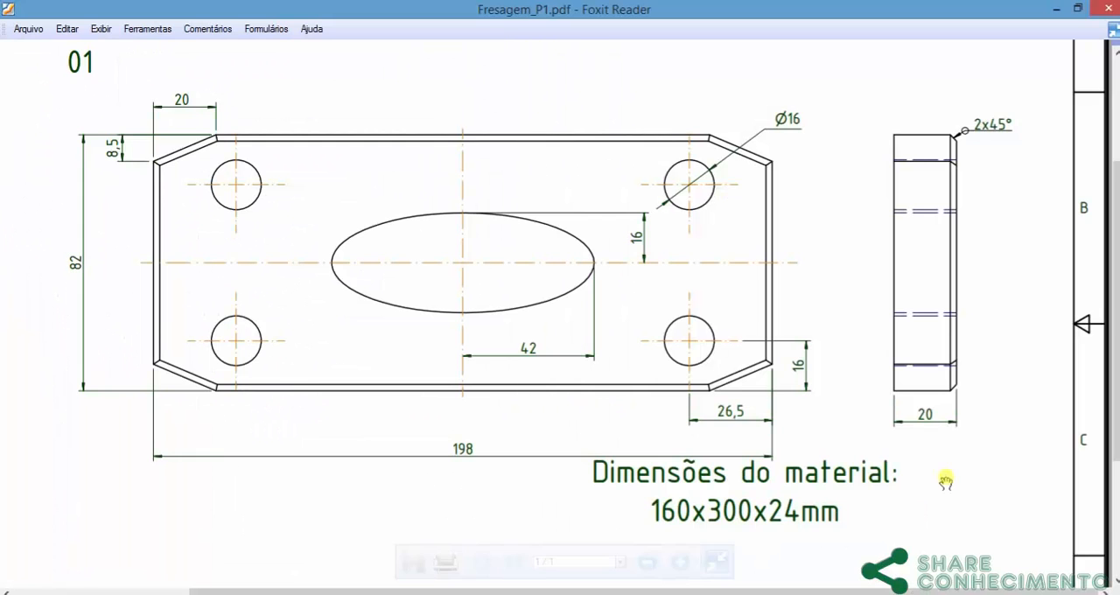
mouse_move(759, 572)
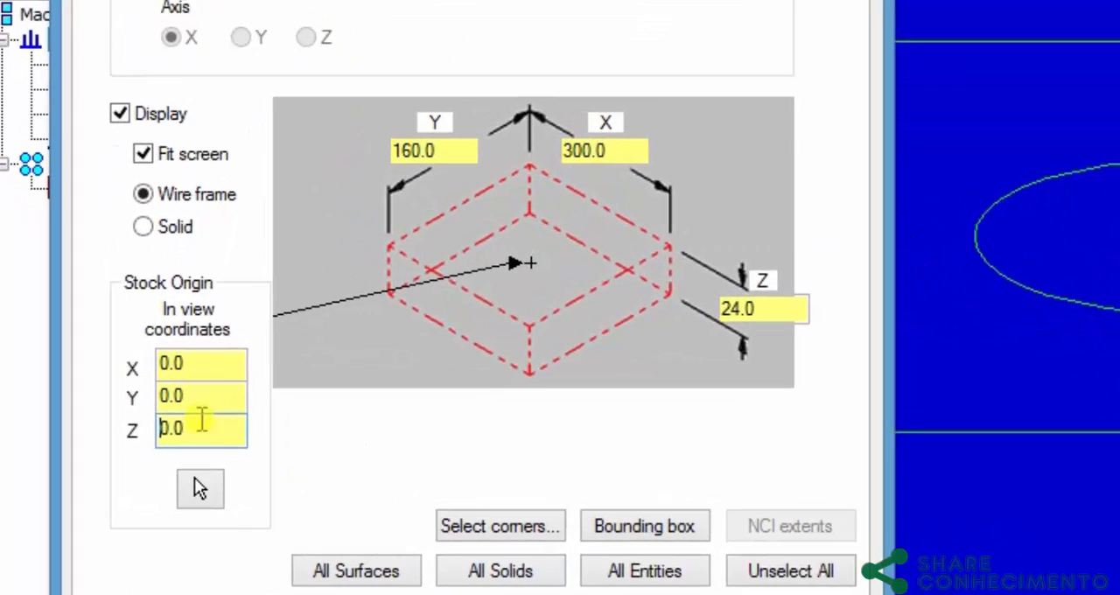
left_click_drag(212, 424, 163, 420)
type("4")
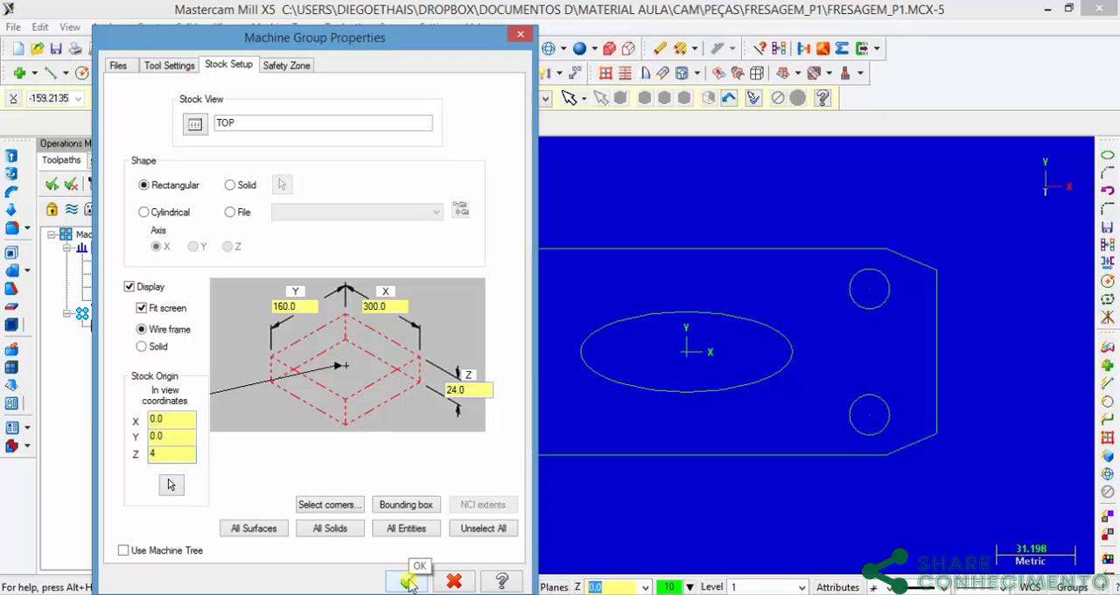
left_click(409, 583)
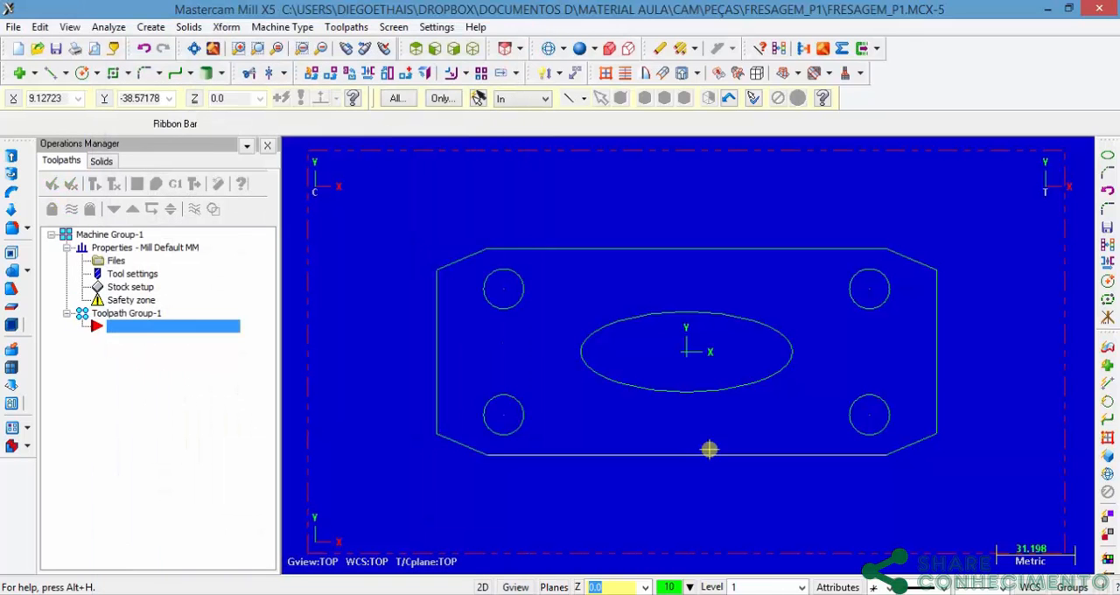
Step: Inspect the stock boundary around the plate from several angles and restore the Top (WCS) view
middle_click_drag(774, 464, 883, 376)
middle_click_drag(693, 365, 632, 370)
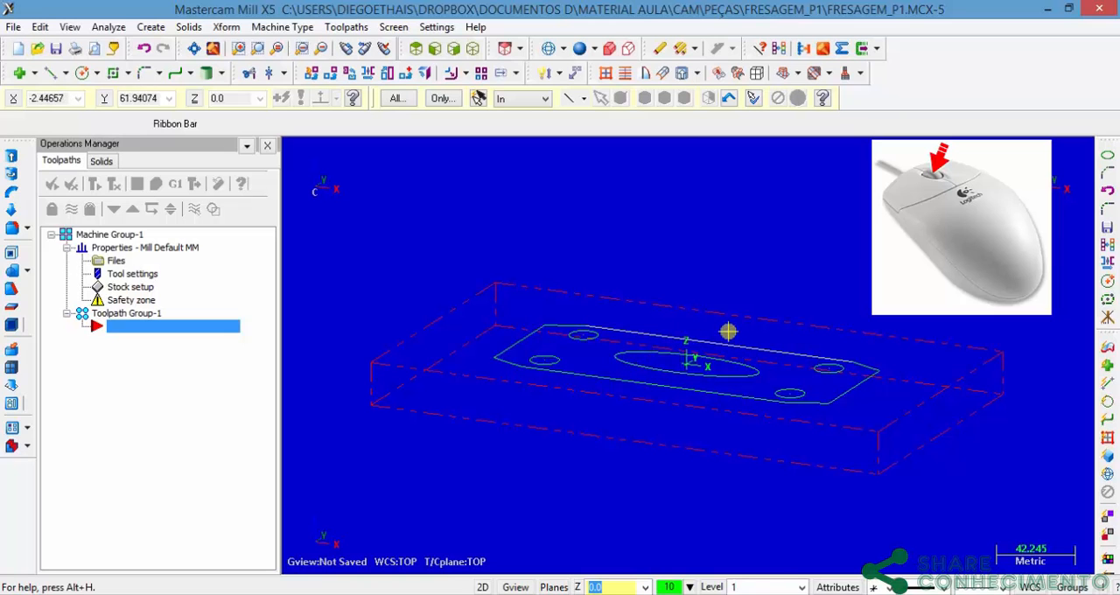
middle_click_drag(725, 327, 493, 458)
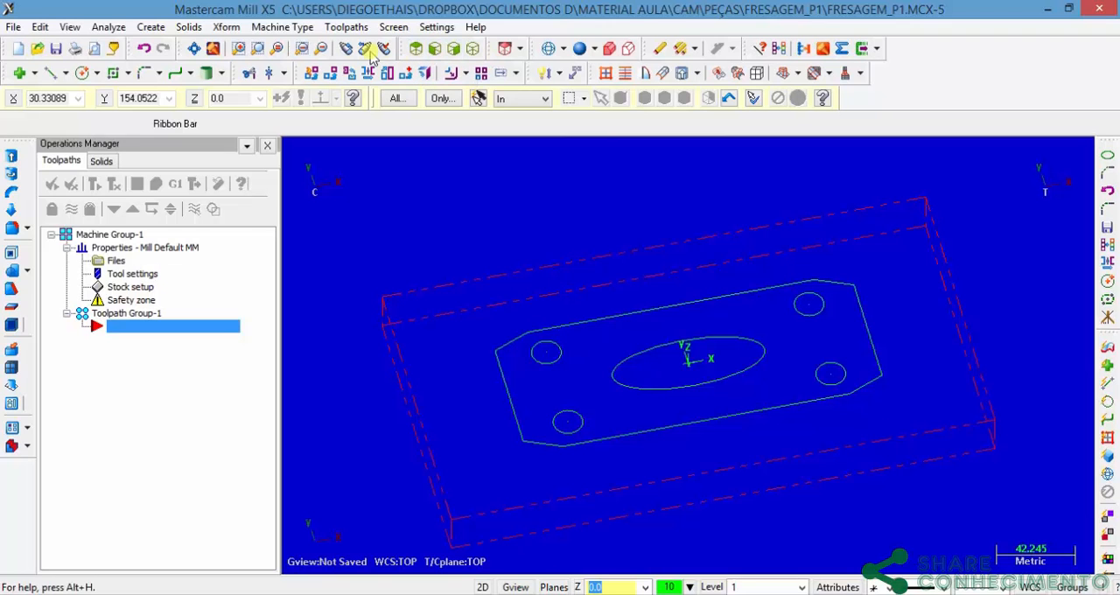
left_click(71, 27)
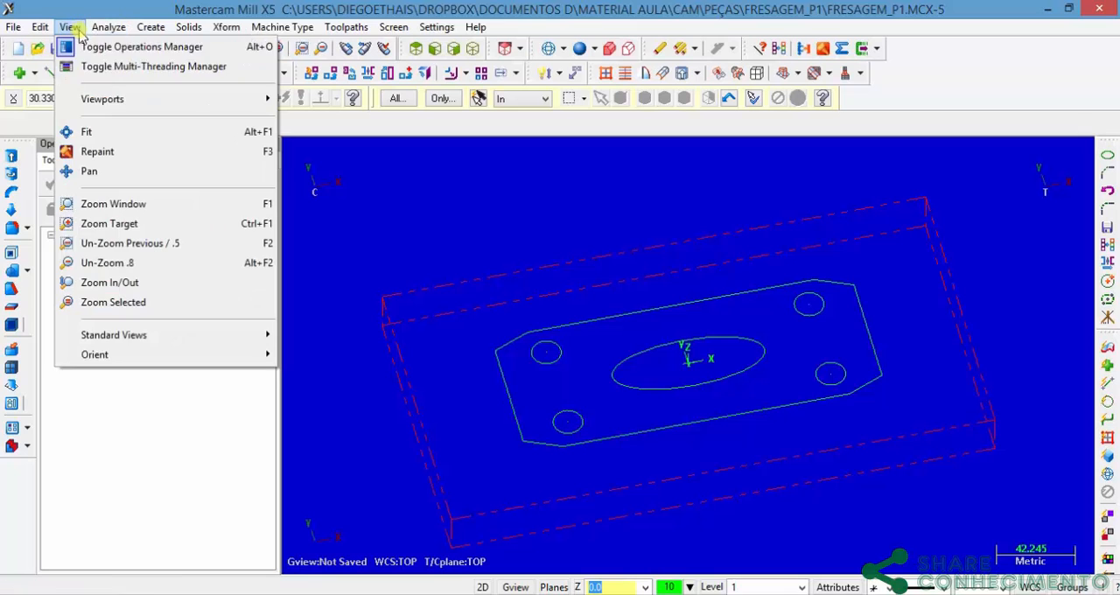
mouse_move(129, 99)
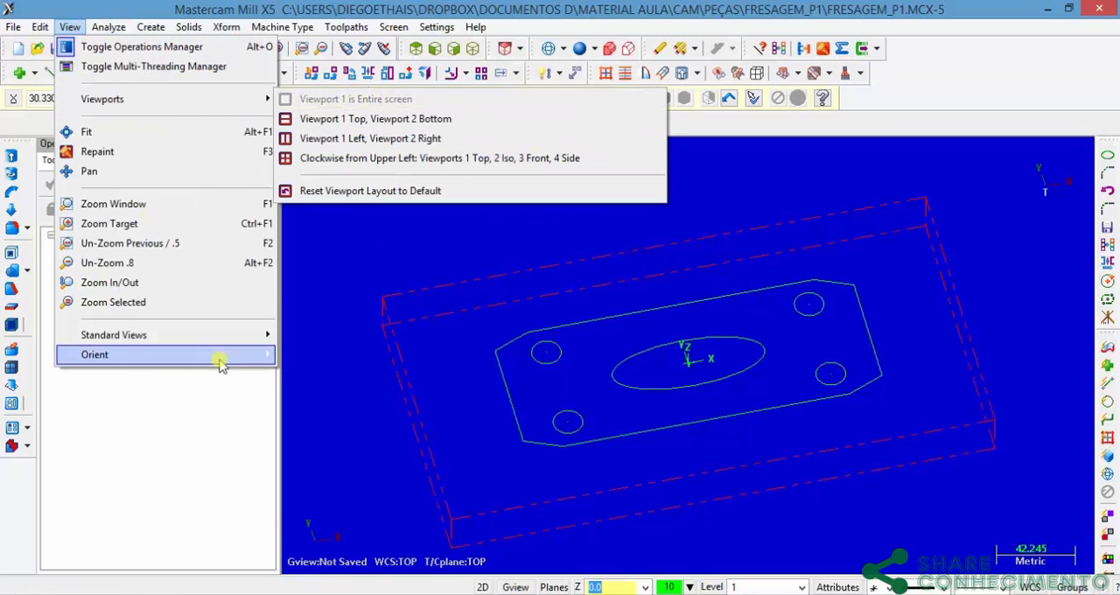
mouse_move(219, 331)
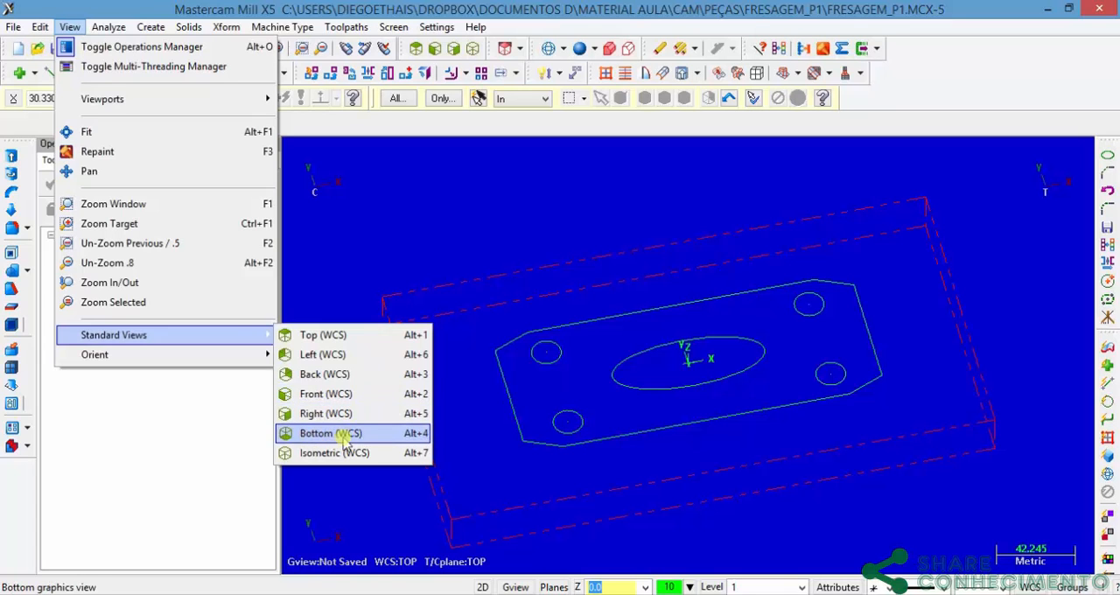
left_click(323, 339)
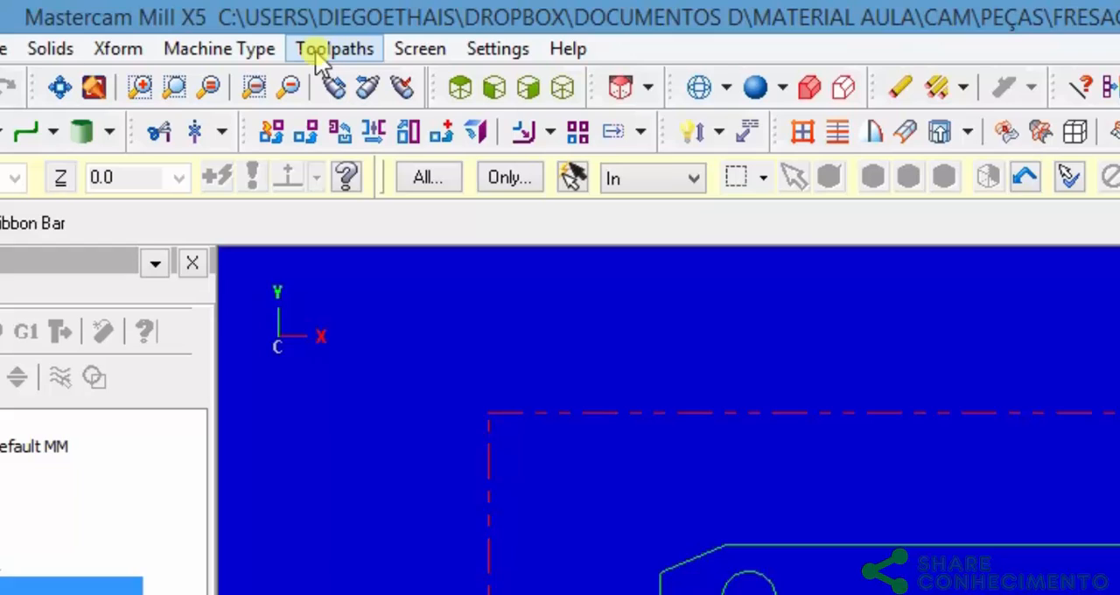
Step: Start a Face toolpath with the NC name FRESAGEM_P1, using the defined stock as its boundary
left_click(337, 61)
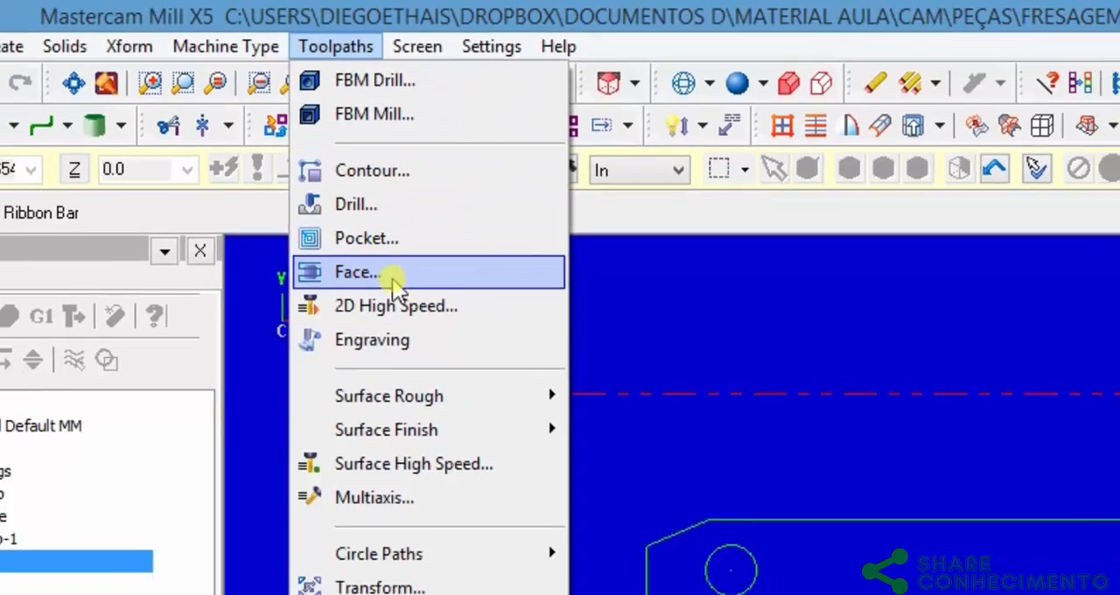
left_click(354, 290)
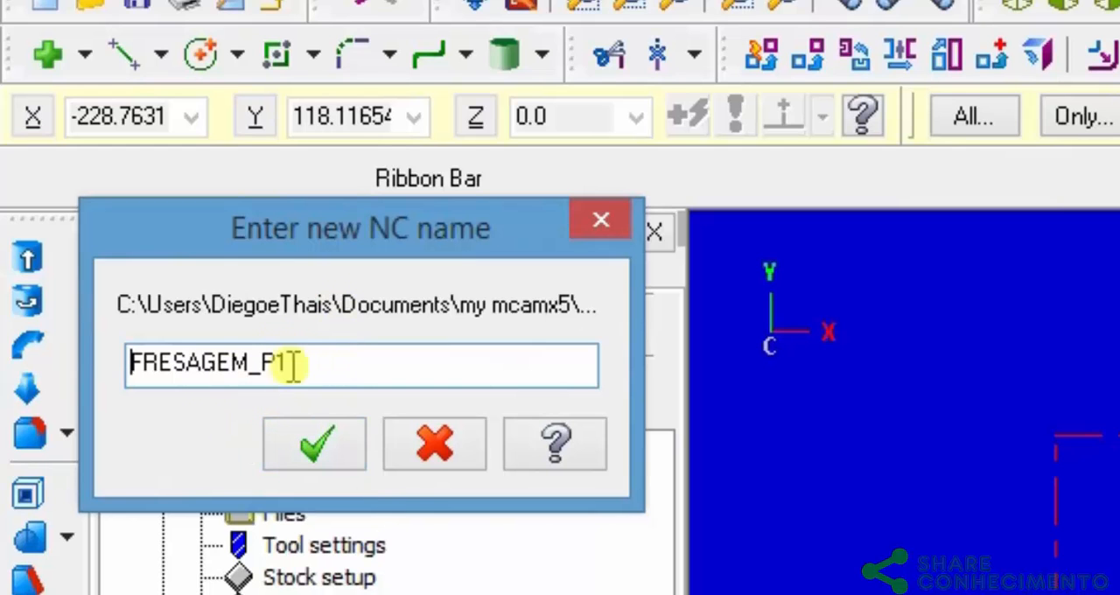
left_click(320, 442)
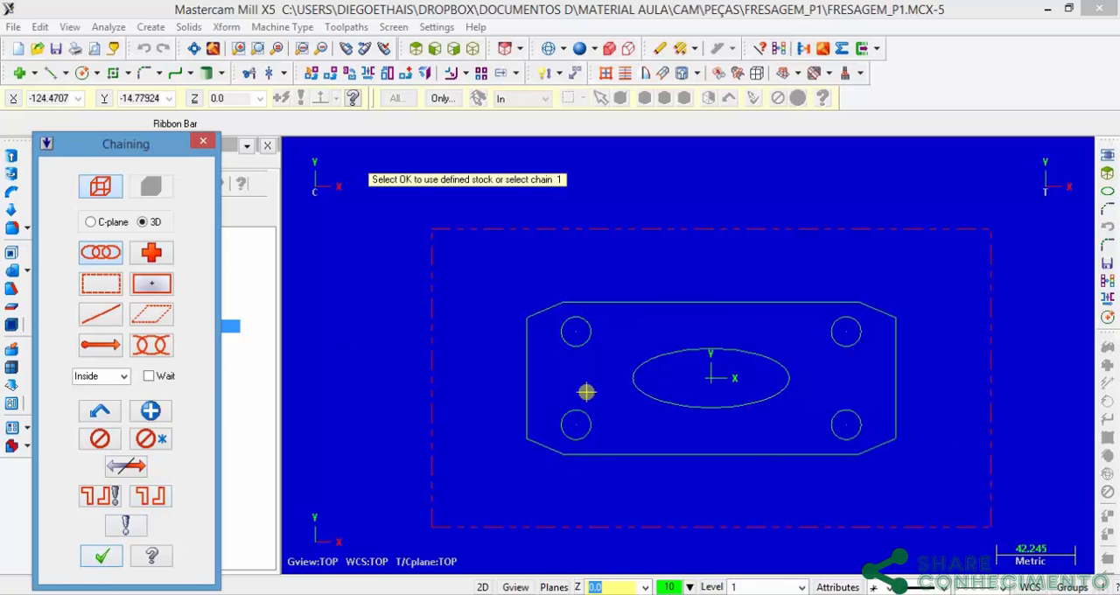
left_click(102, 557)
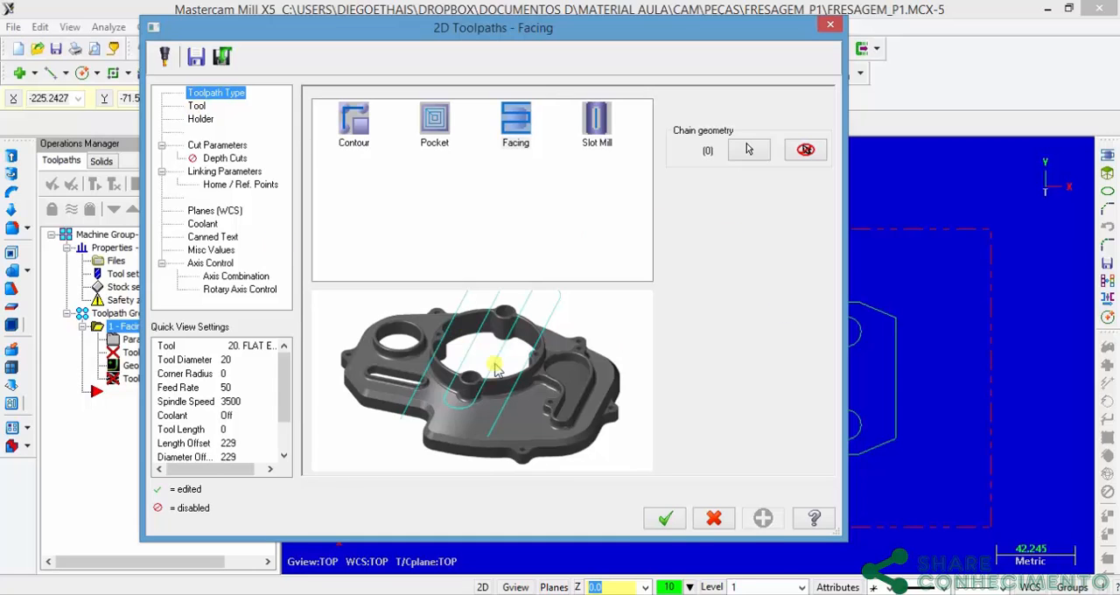
Step: Open the tool library's list filter for the facing toolpath's tool
left_click(197, 108)
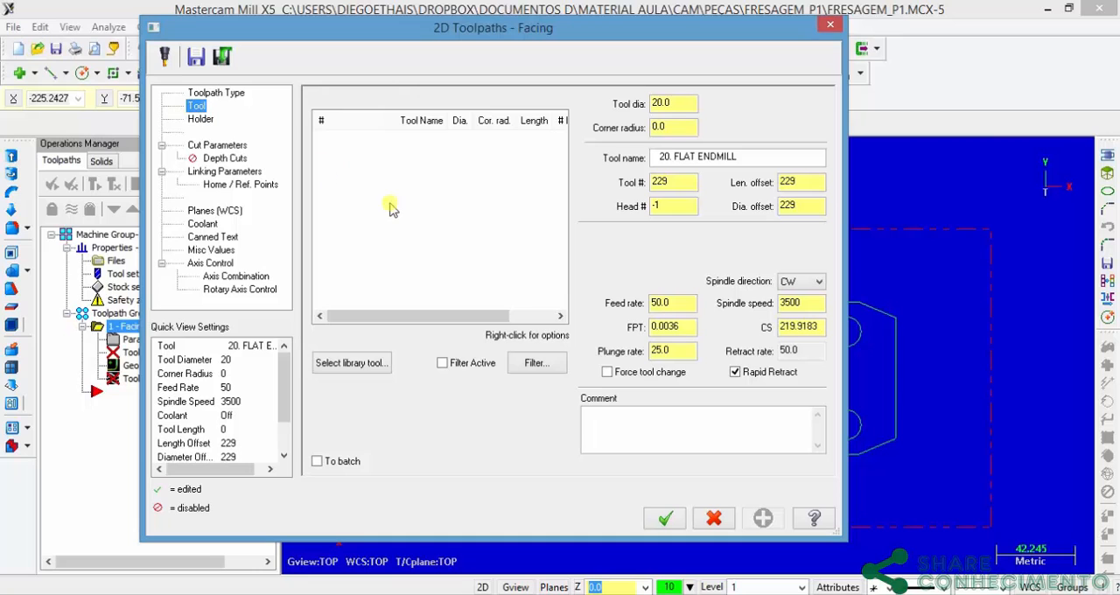
left_click(369, 364)
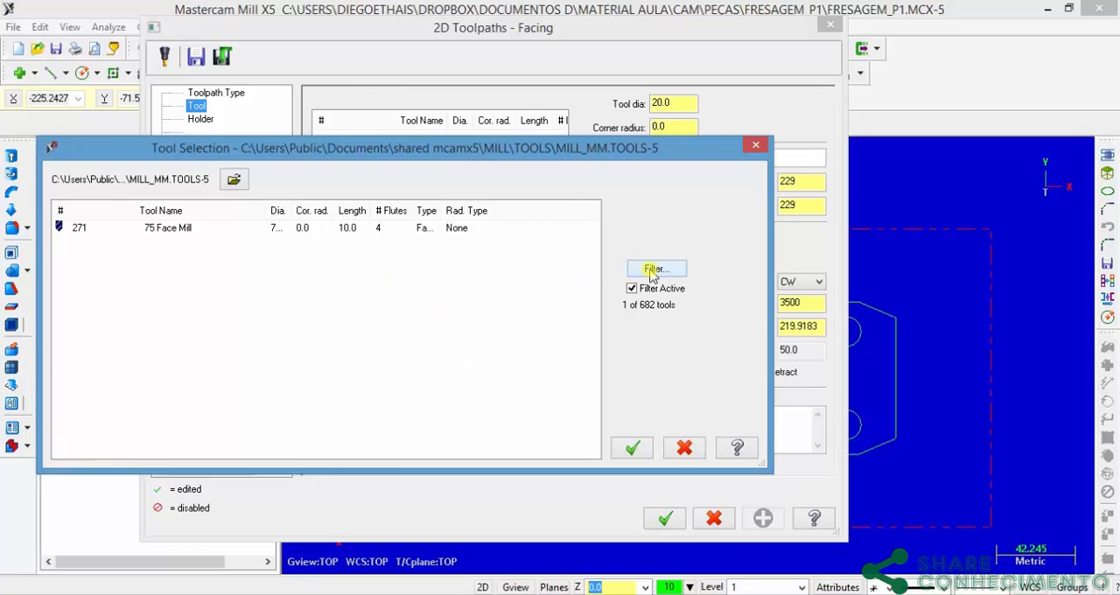
left_click(655, 271)
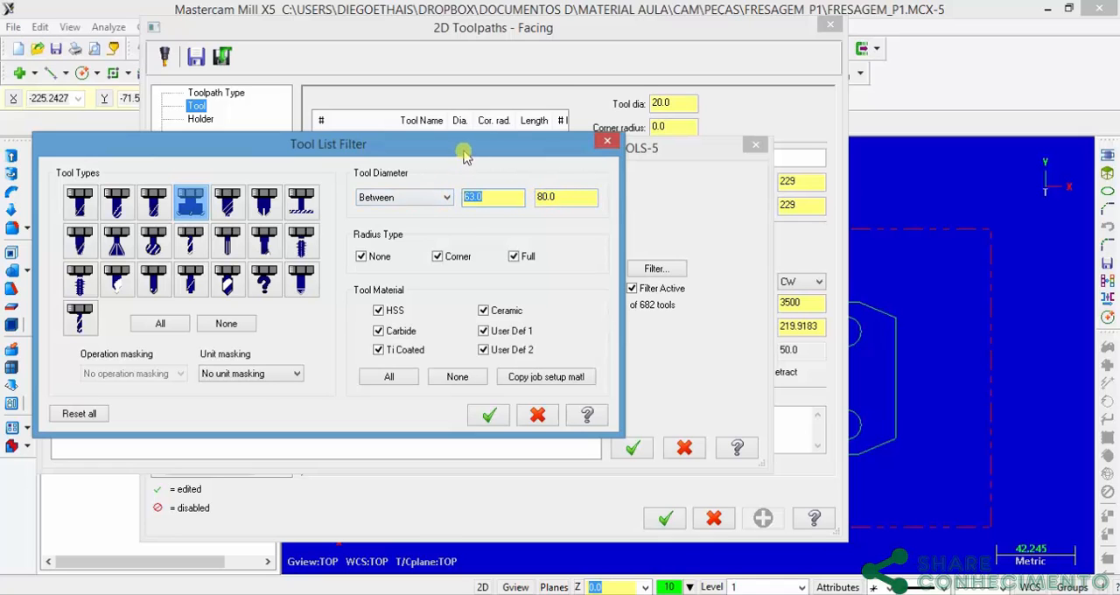
left_click_drag(464, 154, 561, 99)
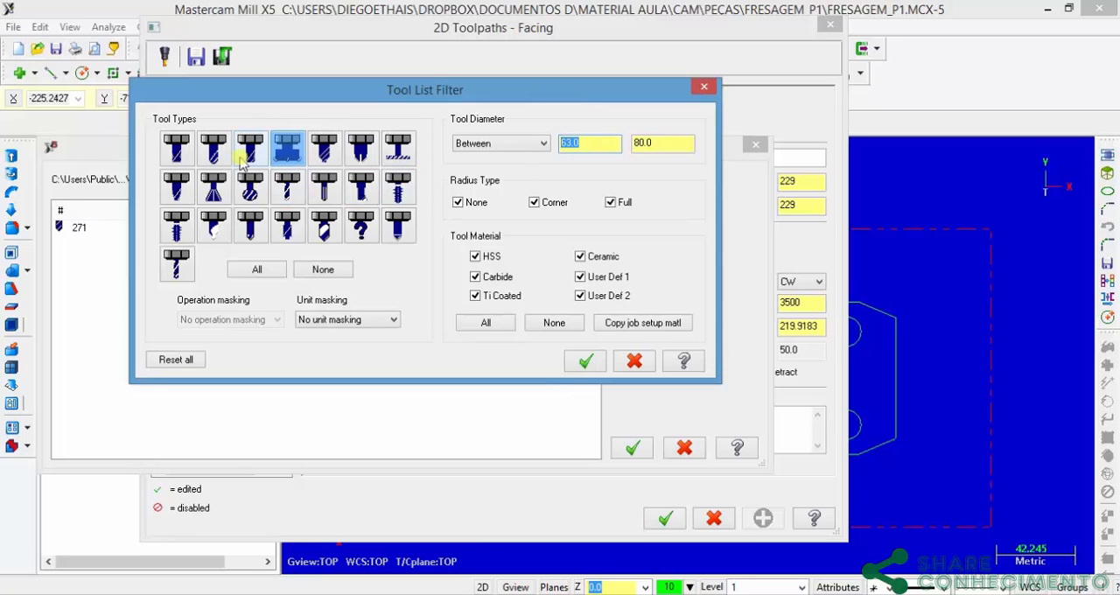
left_click(176, 150)
left_click(213, 150)
left_click(213, 186)
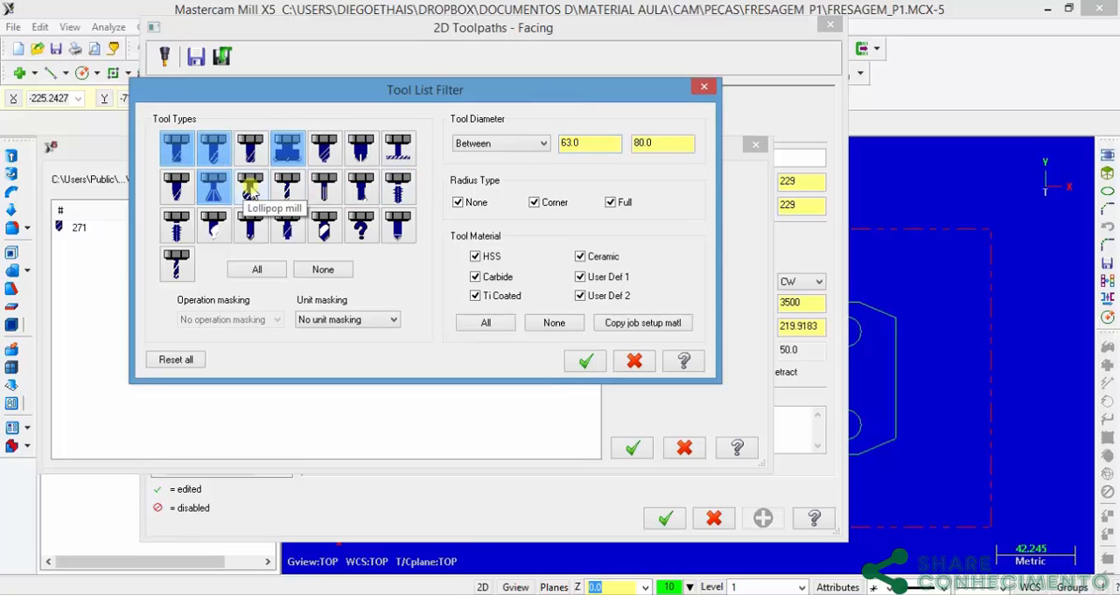
left_click(251, 187)
left_click(303, 196)
left_click(324, 228)
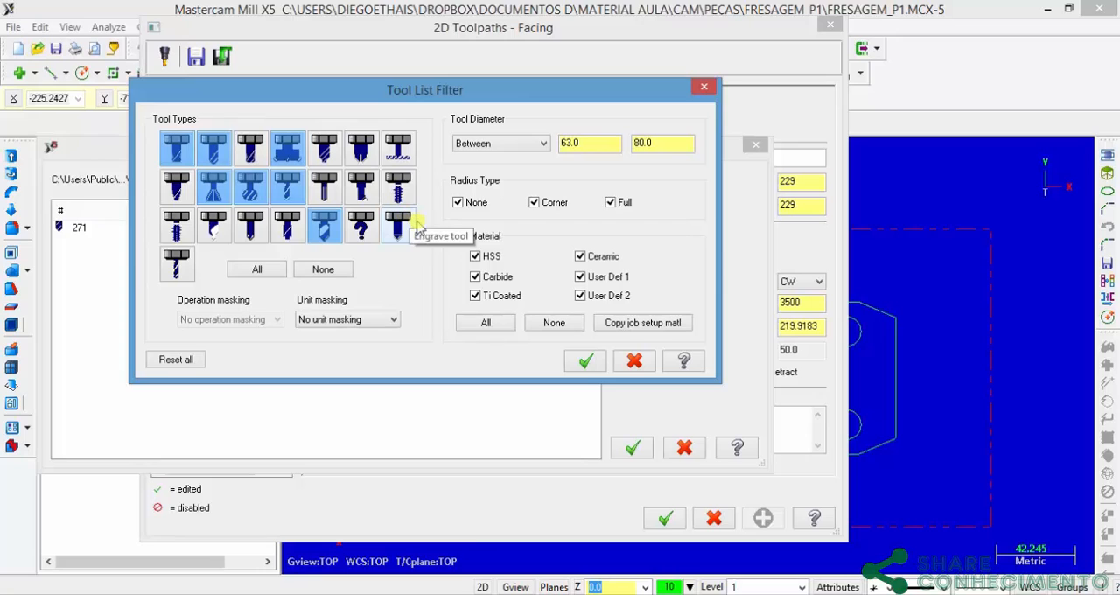
left_click(176, 149)
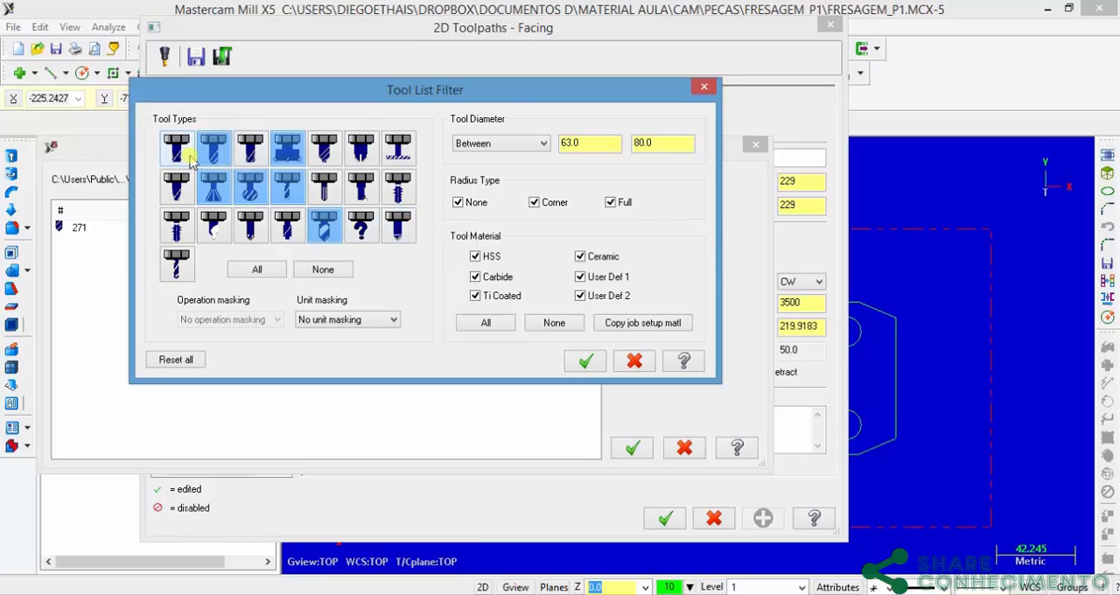
left_click(213, 151)
left_click(213, 187)
left_click(249, 187)
left_click(290, 188)
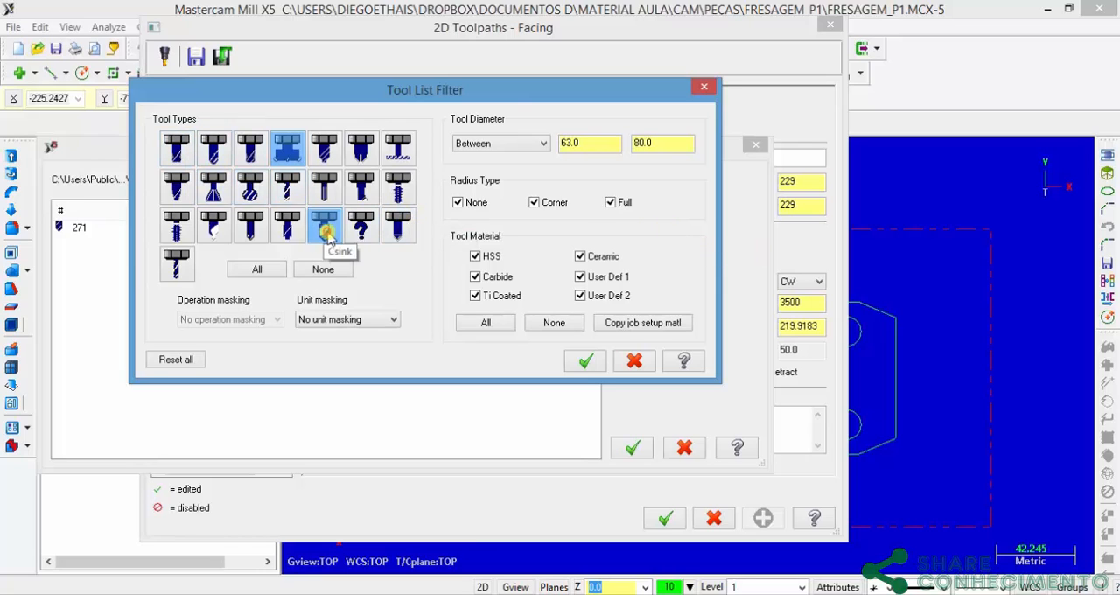
left_click(324, 226)
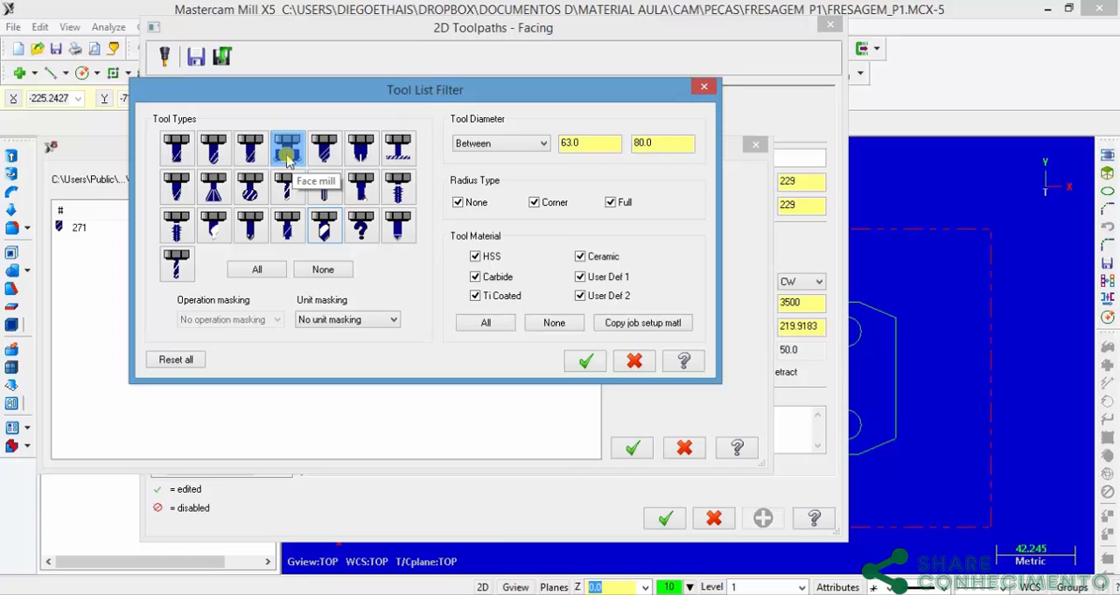
Step: Set the filter's tool diameter condition to Ignore and choose the 75 Face Mill from the tool library
left_click(530, 143)
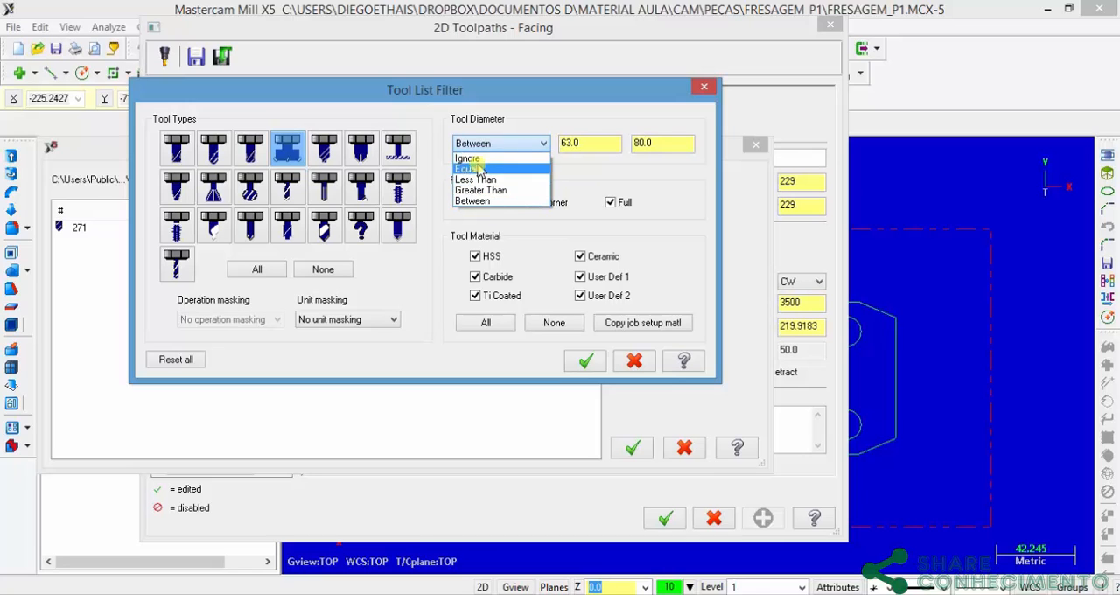
left_click(476, 159)
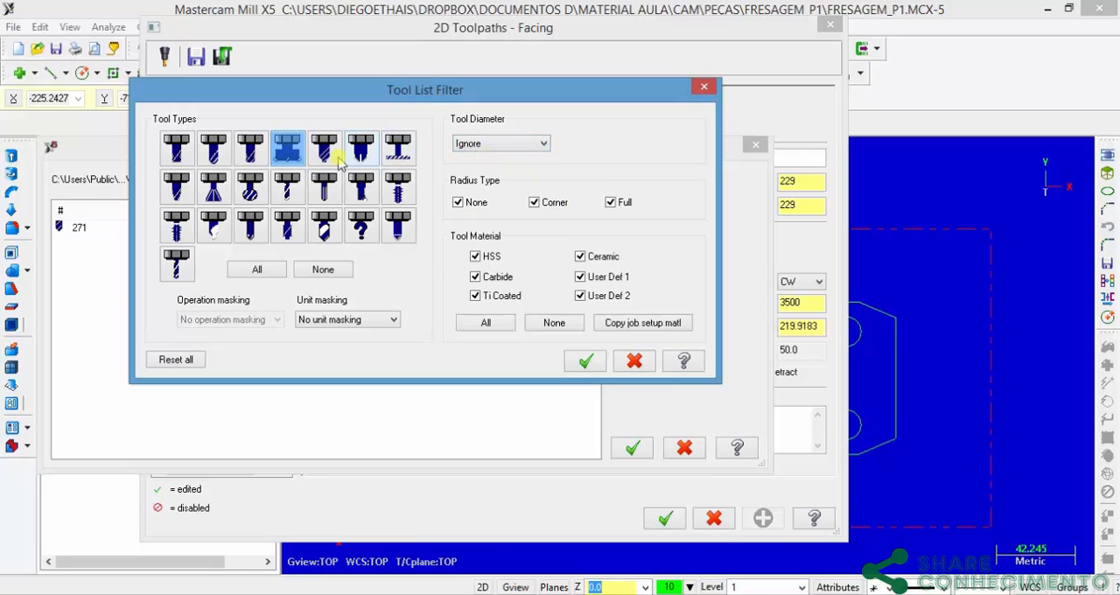
left_click(582, 360)
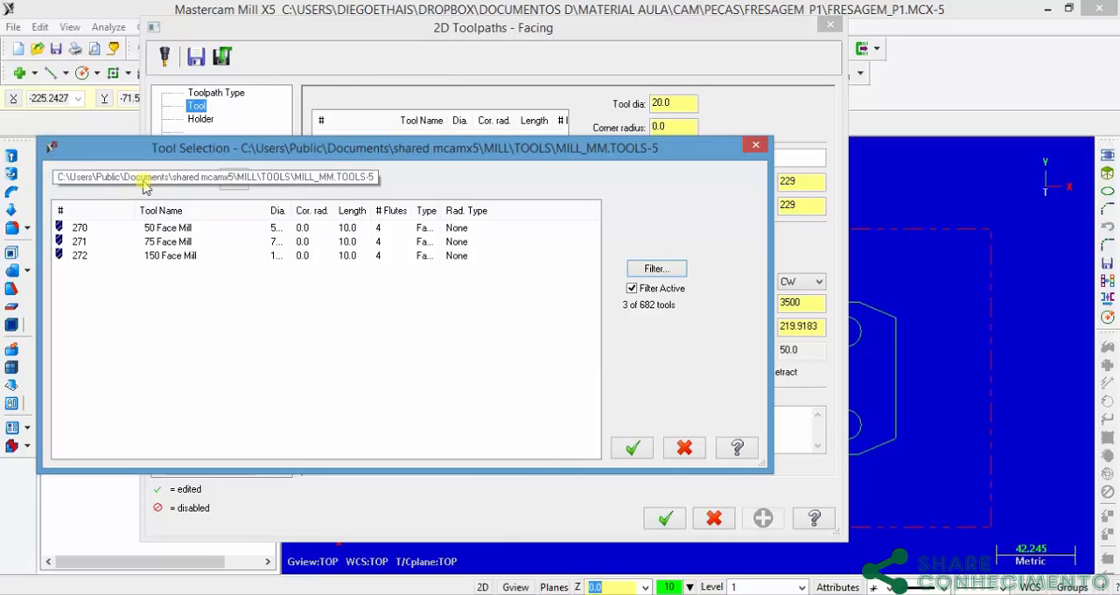
left_click_drag(286, 207, 341, 210)
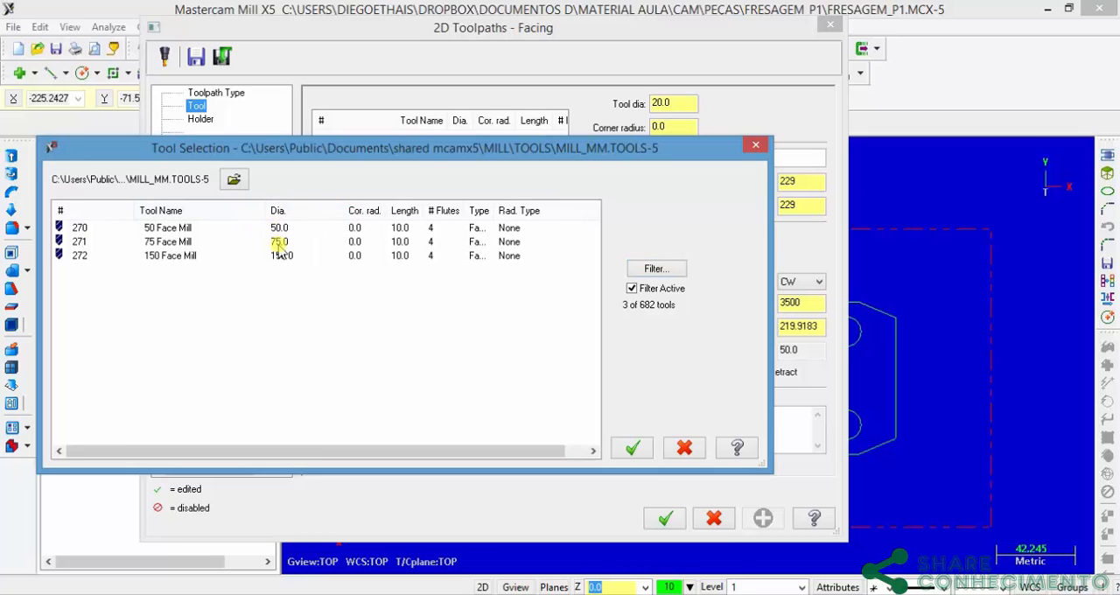
left_click(178, 244)
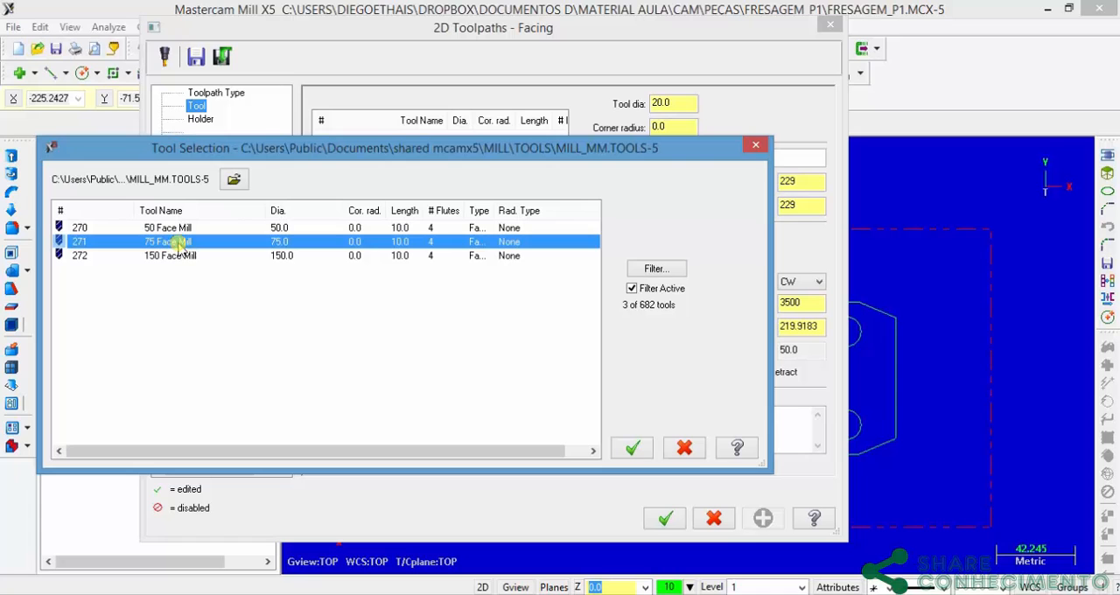
left_click(632, 447)
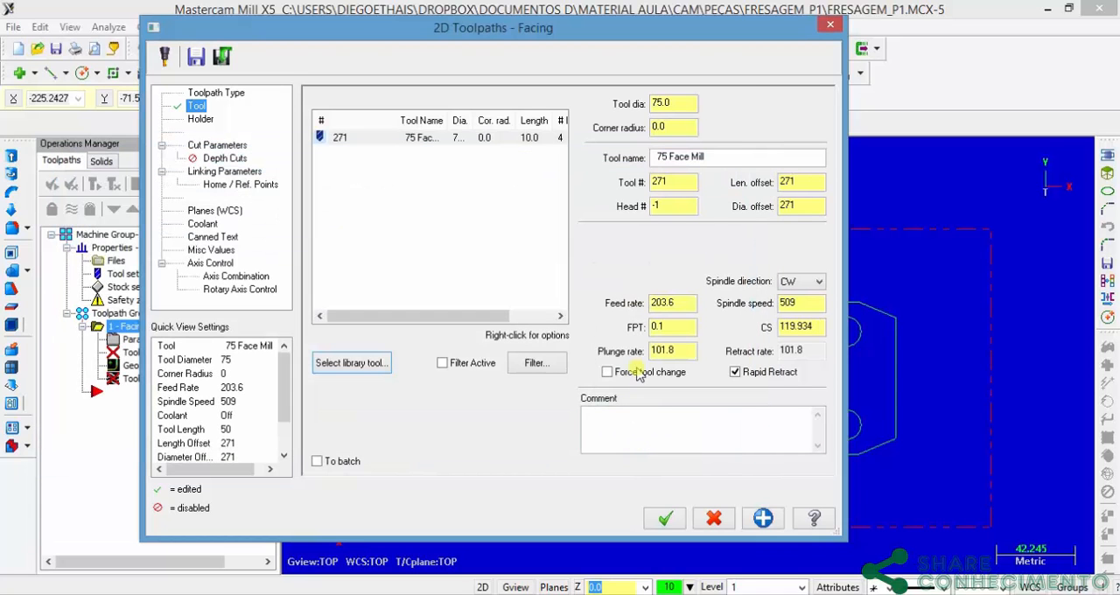
Step: Rename the facing tool cabecote_faceamento_D75 and set its tool number and length offset to 1
double_click(719, 156)
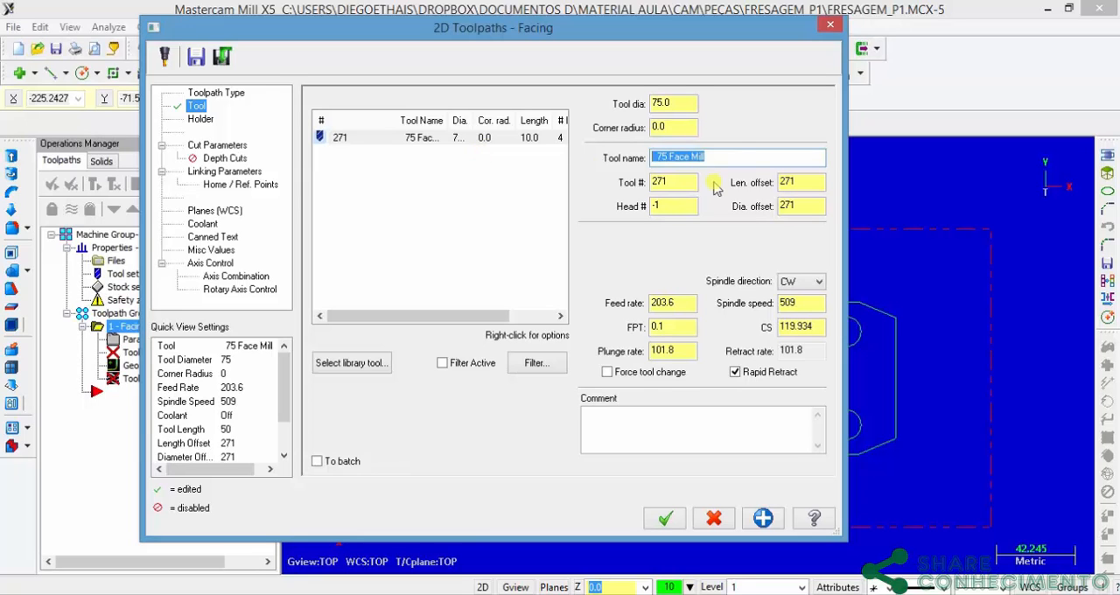
type("cabecote_faceamento_D75")
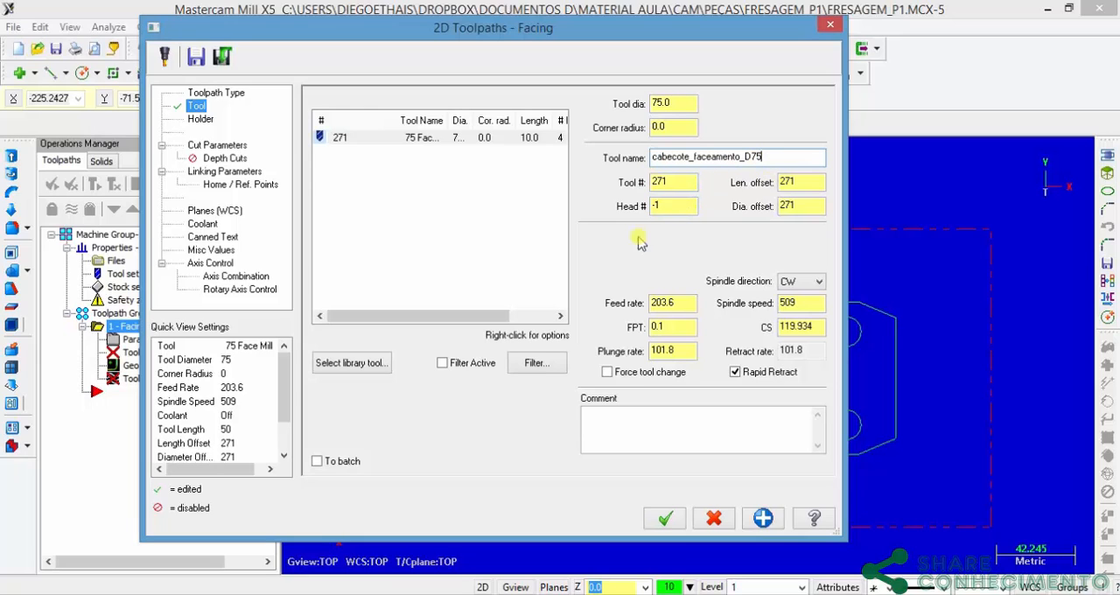
double_click(674, 182)
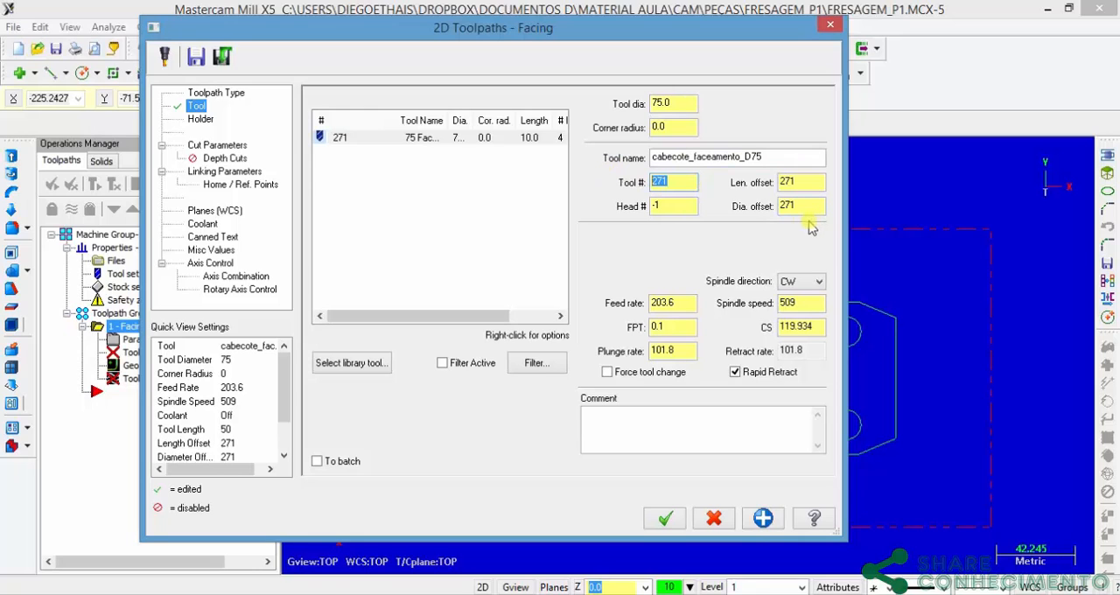
type("1")
double_click(803, 182)
type("1")
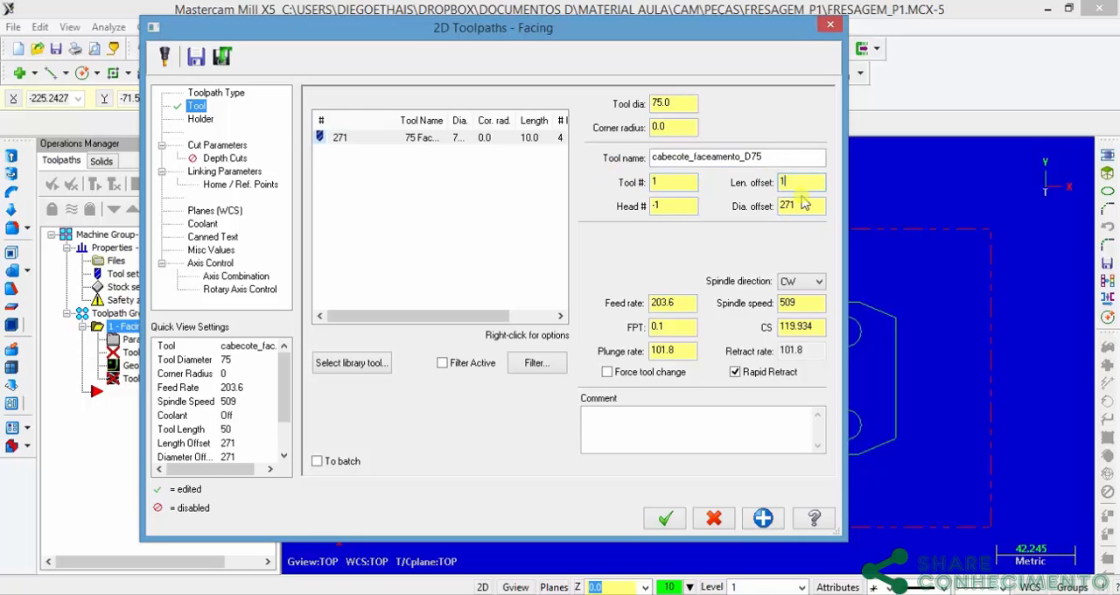
Step: Set the facing tool's feed rate to 600 and its spindle speed to 1200
left_click(683, 300)
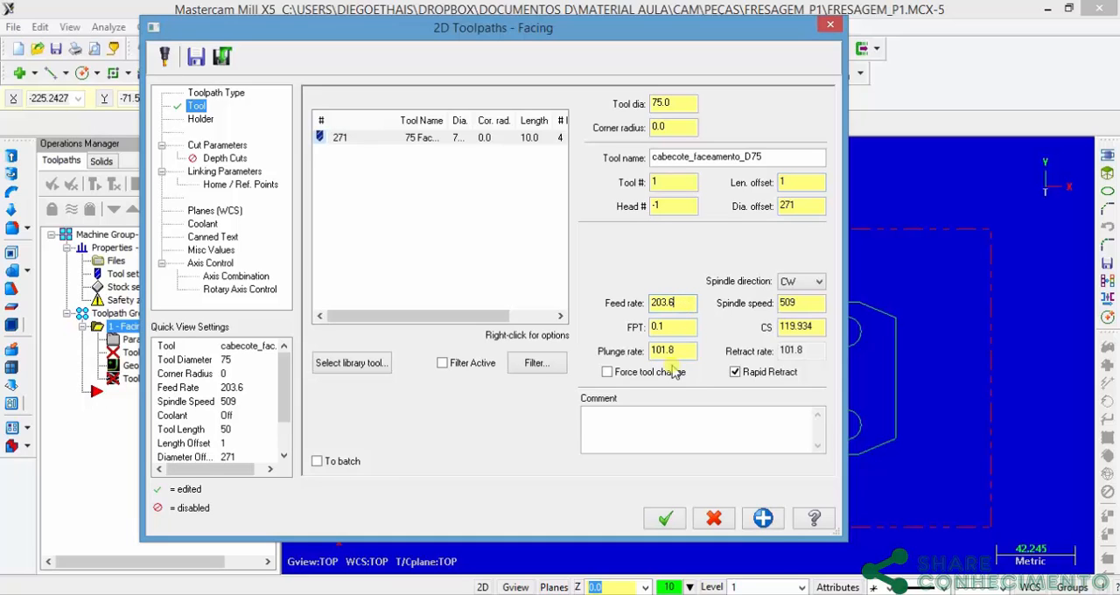
double_click(682, 302)
left_click(671, 327)
double_click(684, 302)
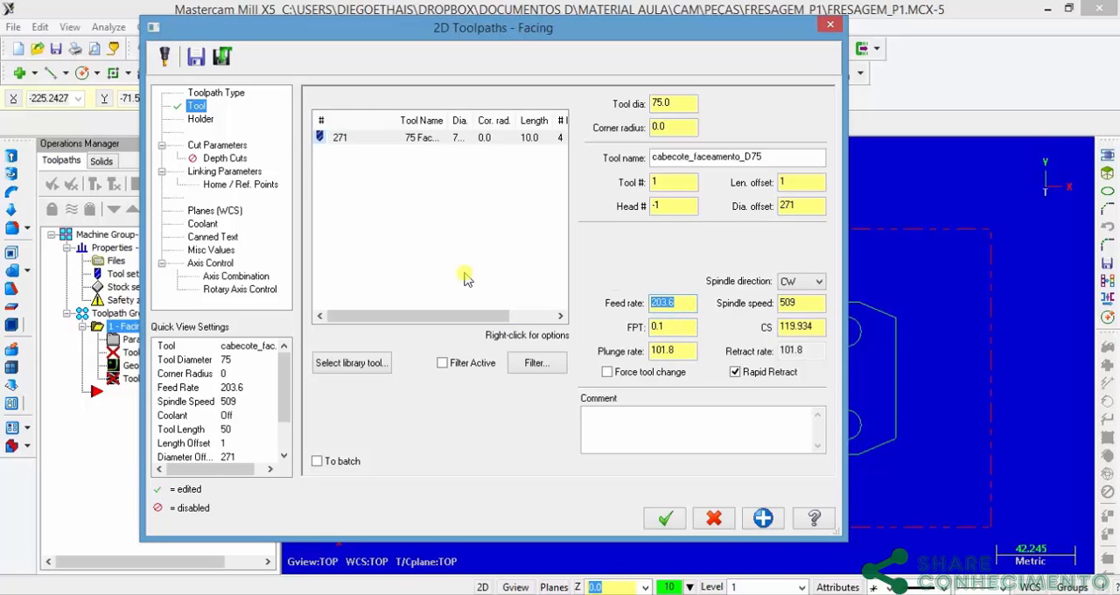
type("600")
left_click(679, 327)
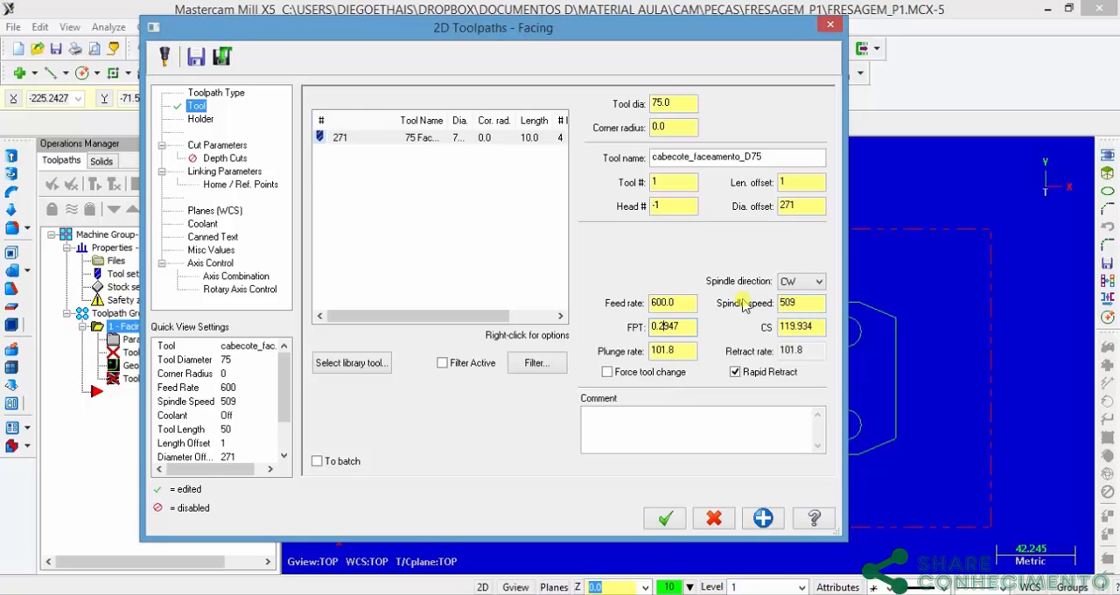
double_click(803, 303)
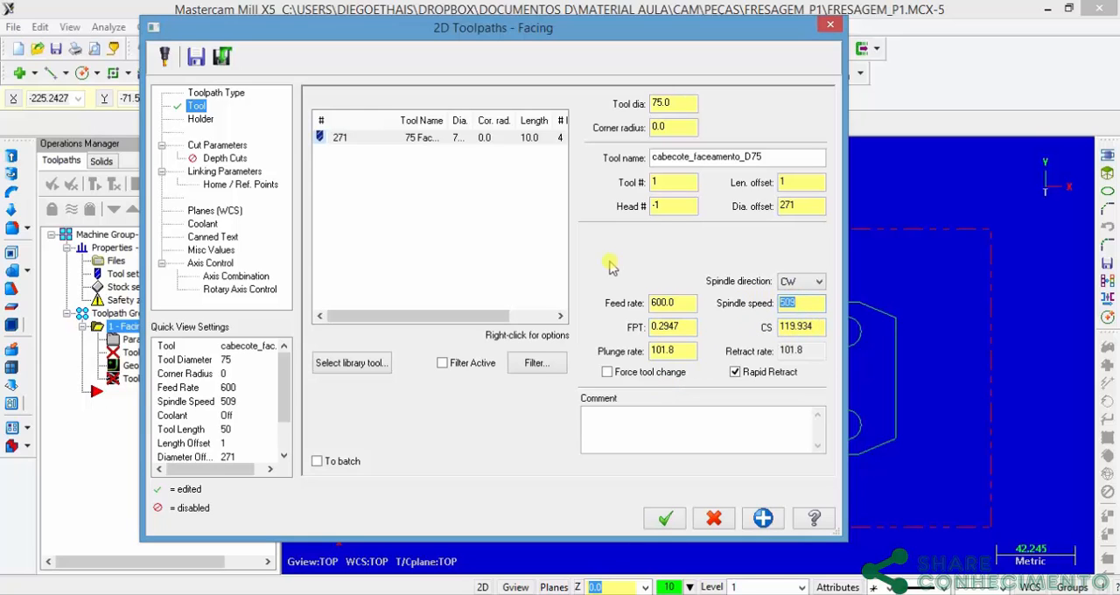
type("1200")
left_click(790, 325)
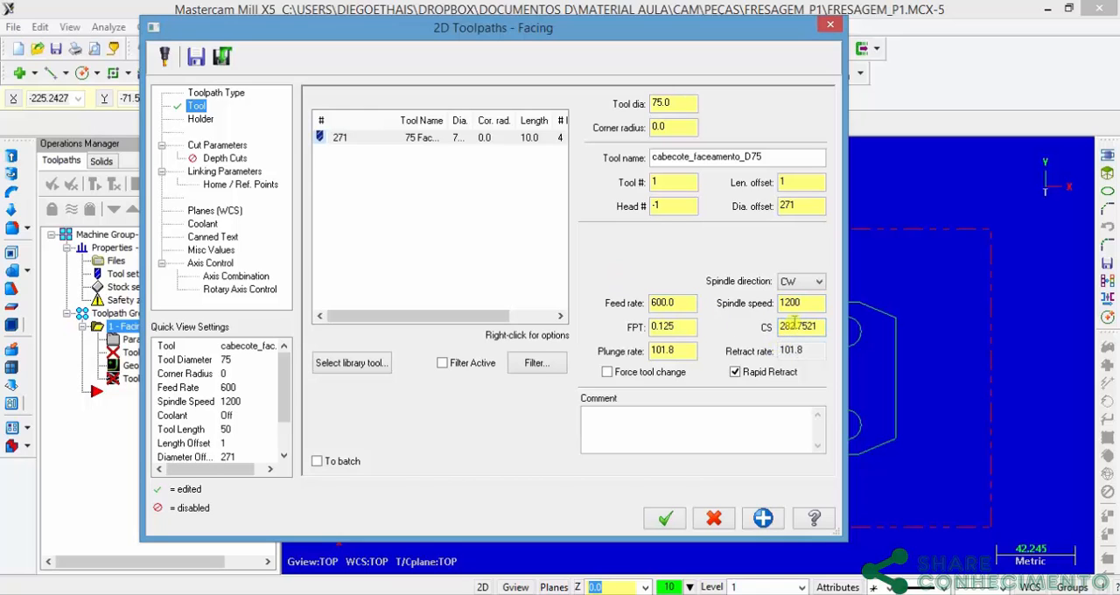
Step: Keep the spindle direction CW with Rapid Retract enabled, and add the comment Faceamento to the facing operation
left_click(818, 282)
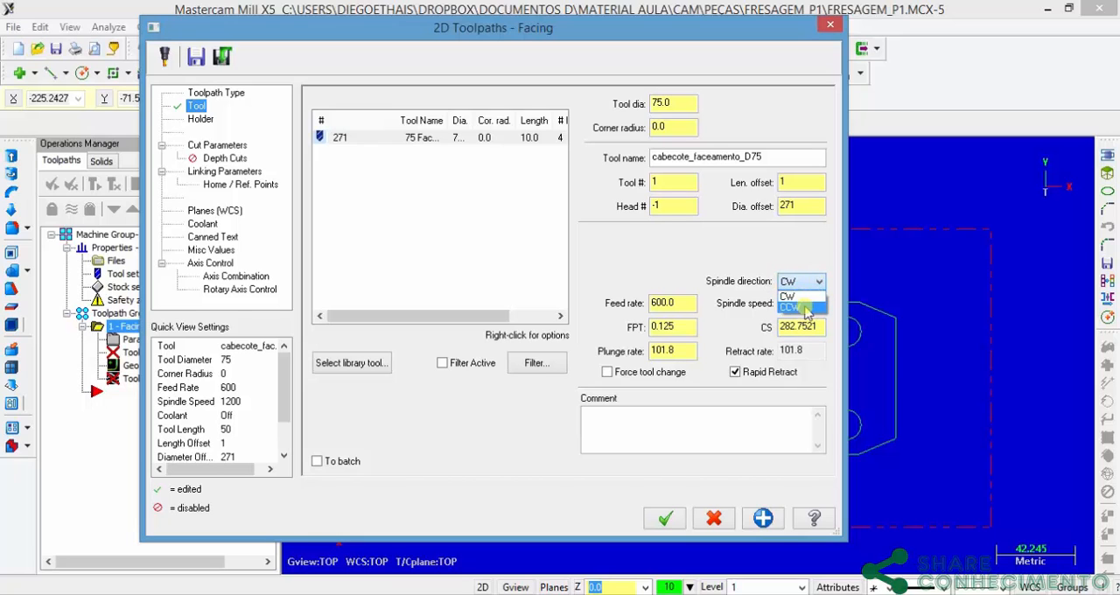
left_click(803, 298)
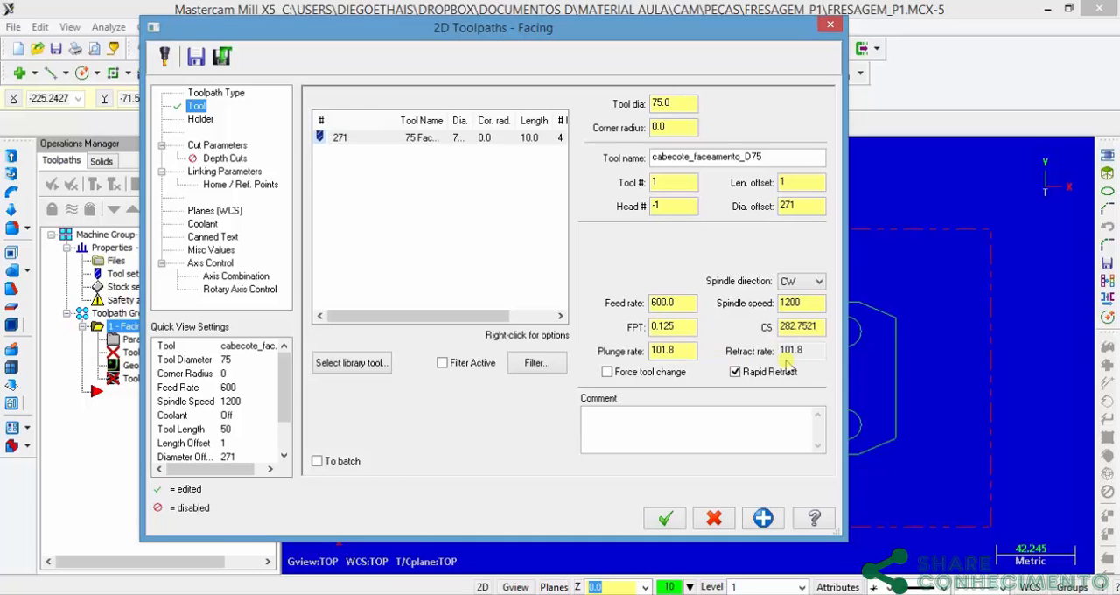
left_click(736, 372)
left_click(736, 372)
left_click(616, 420)
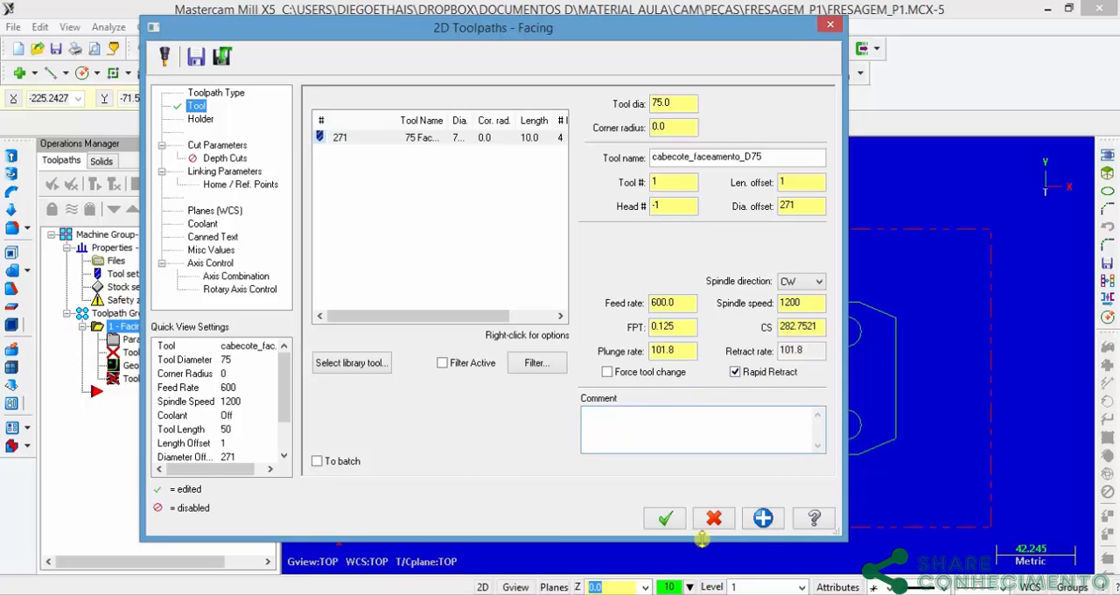
type("Faceamento")
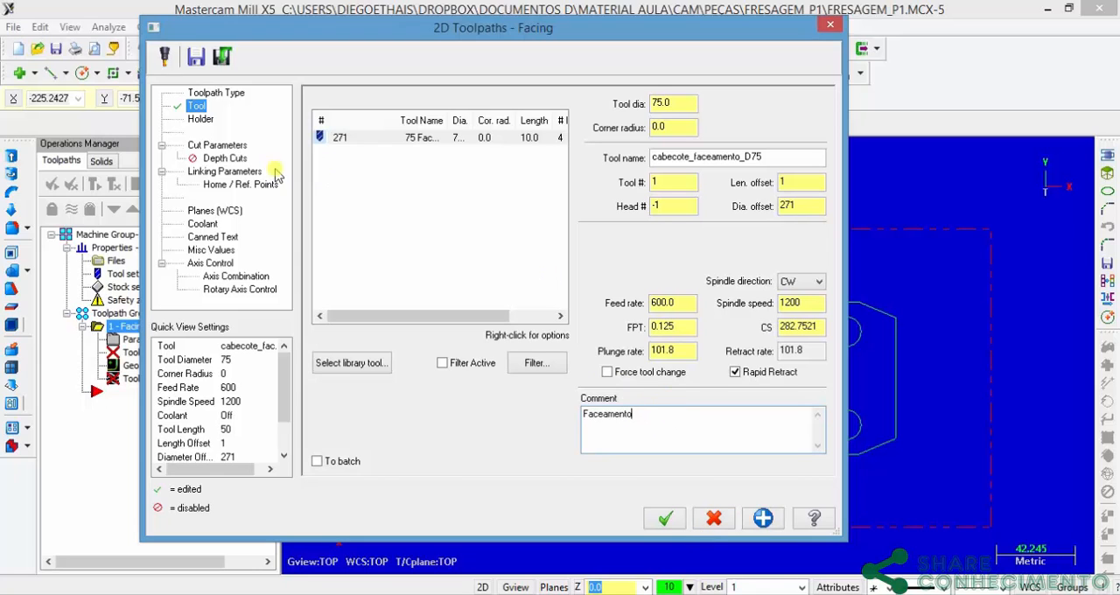
Step: Set the facing cut style to Zigzag in the cut parameters and uncover the plate and stock boundary behind the dialog
left_click(215, 146)
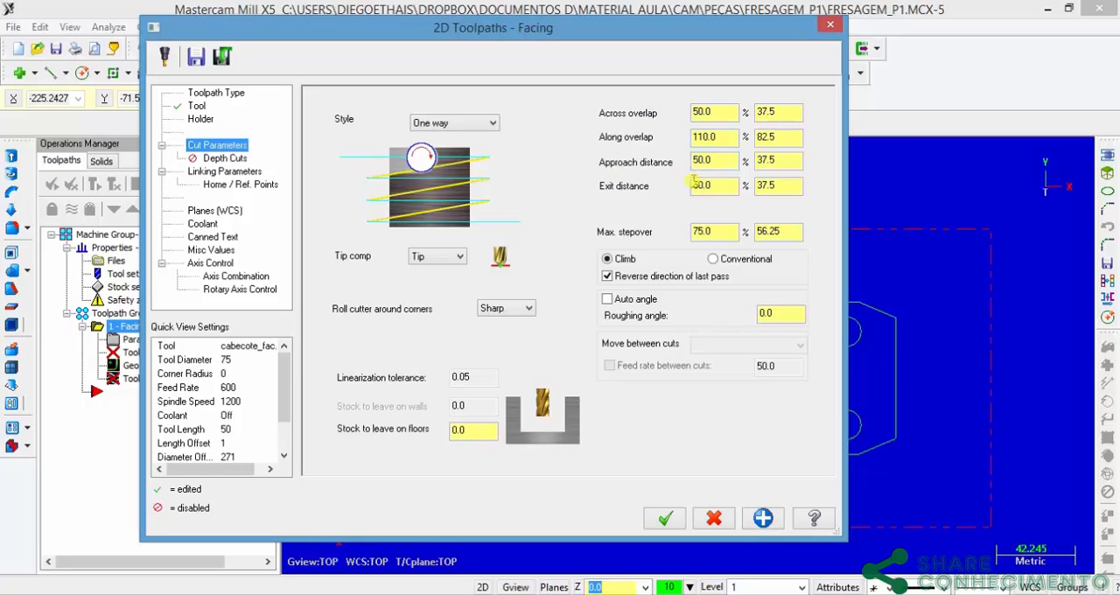
left_click(480, 125)
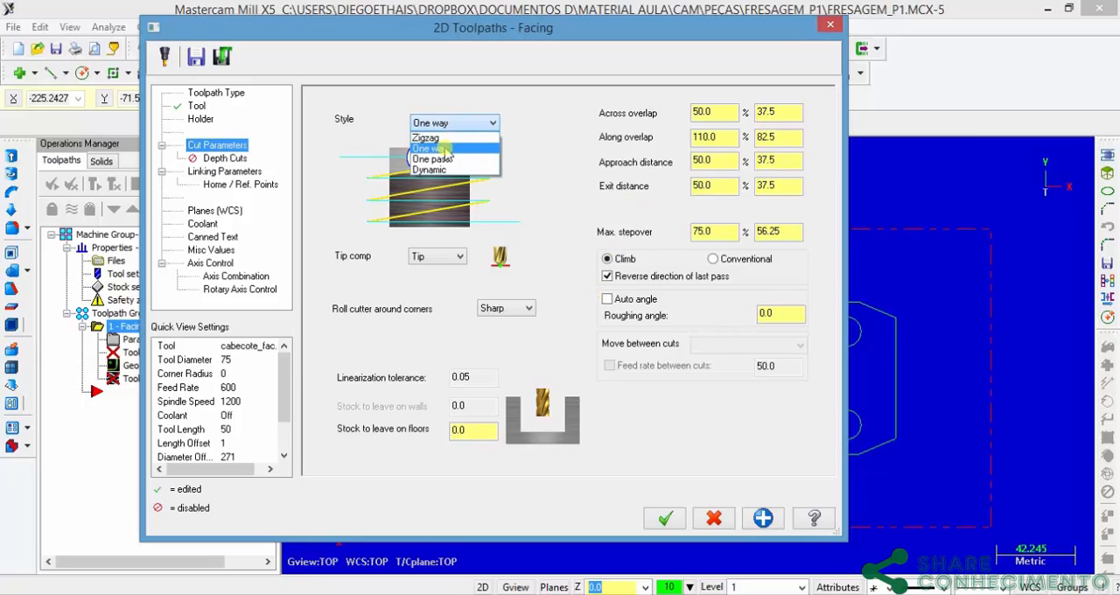
left_click(443, 138)
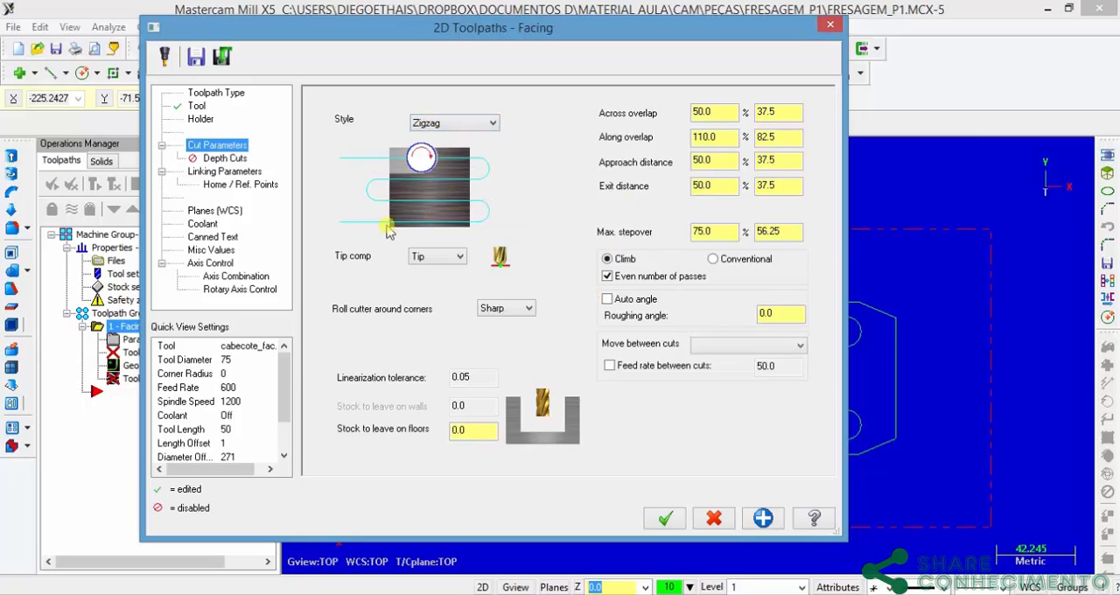
left_click(471, 127)
left_click(434, 139)
left_click_drag(738, 35, 220, 76)
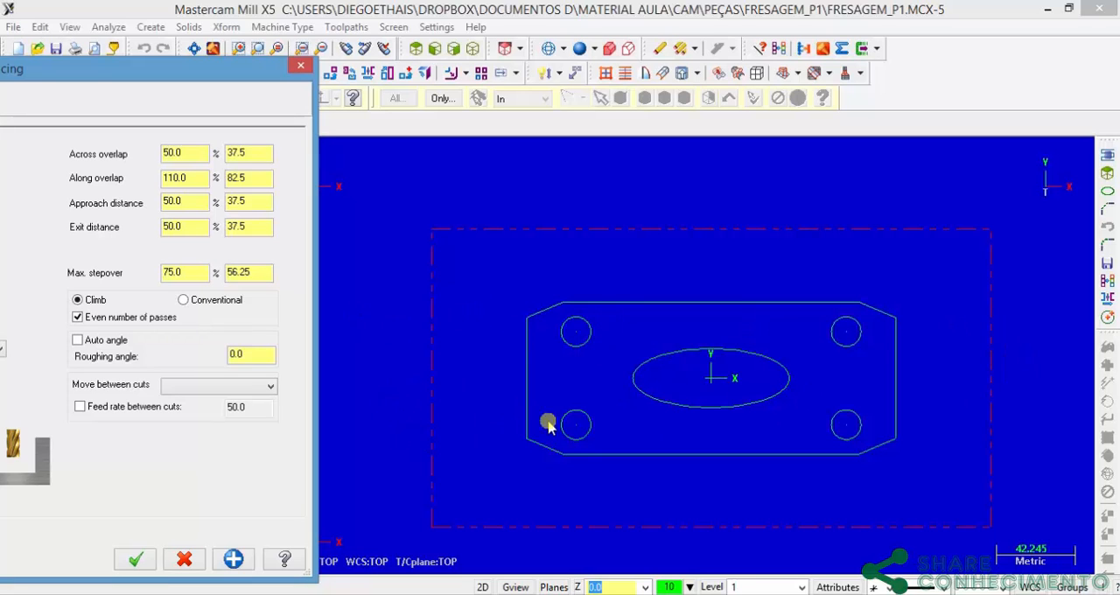
Step: Keep auto angle off with a roughing angle of 0.0 and the Zigzag style in the facing cut parameters
left_click_drag(150, 81, 362, 53)
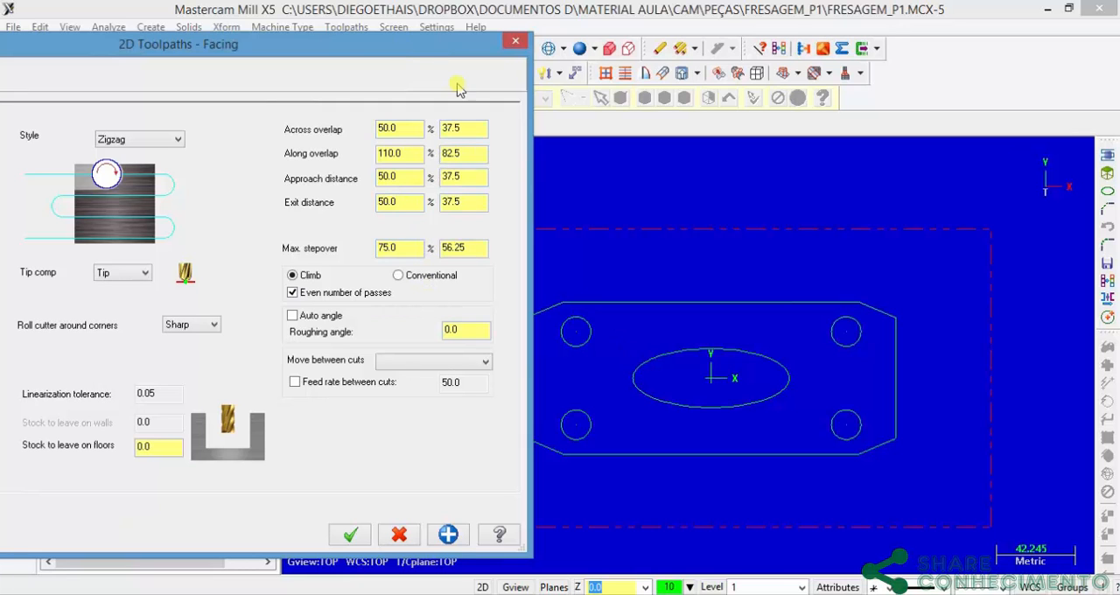
left_click_drag(429, 44, 595, 38)
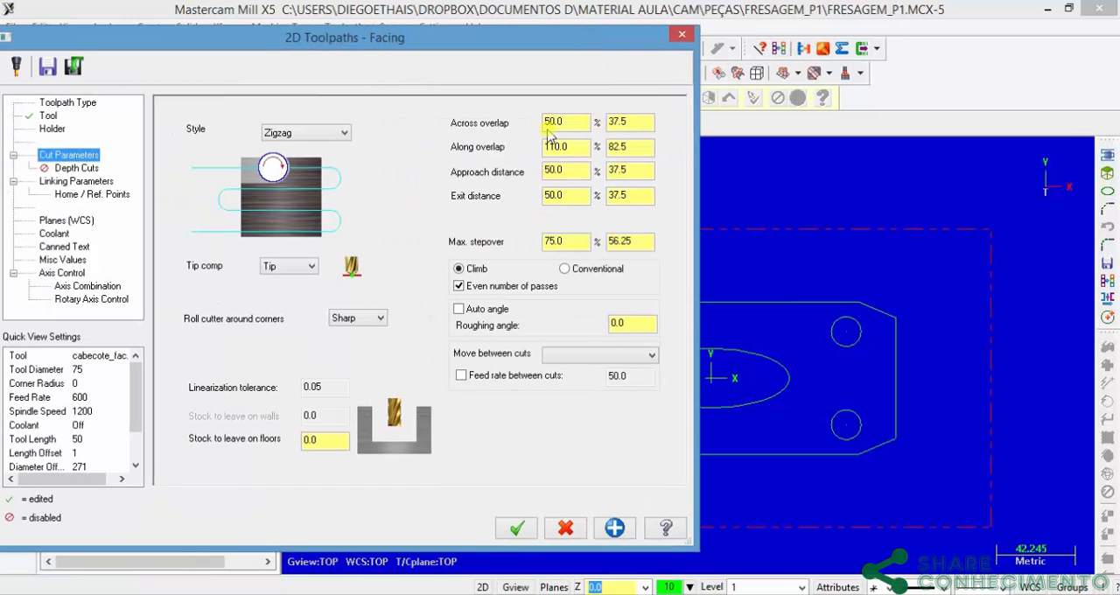
left_click(459, 309)
left_click(461, 309)
double_click(626, 324)
left_click(336, 133)
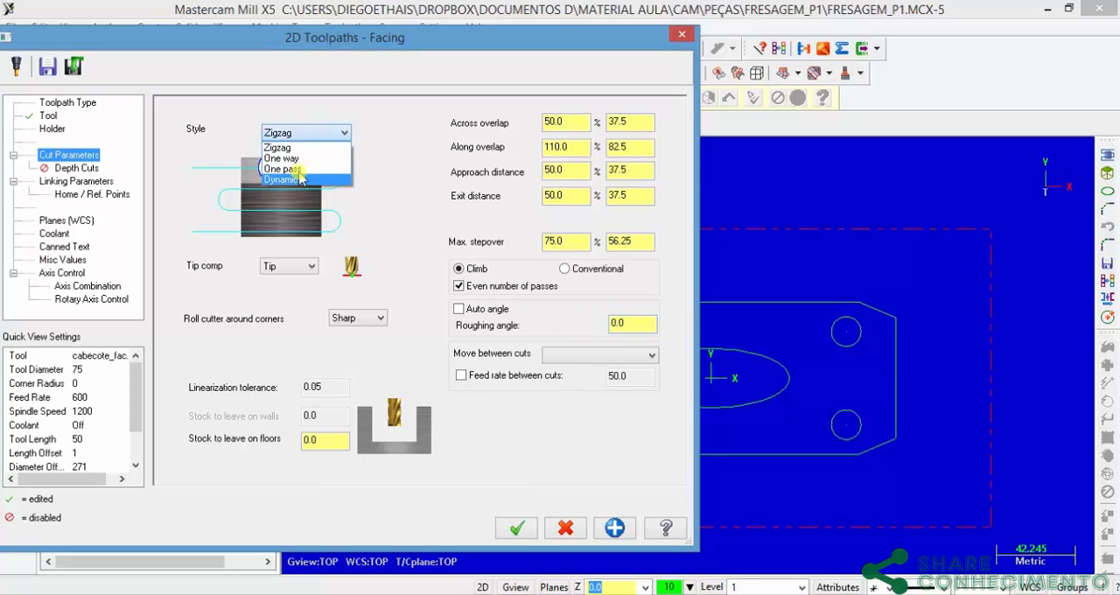
left_click(290, 147)
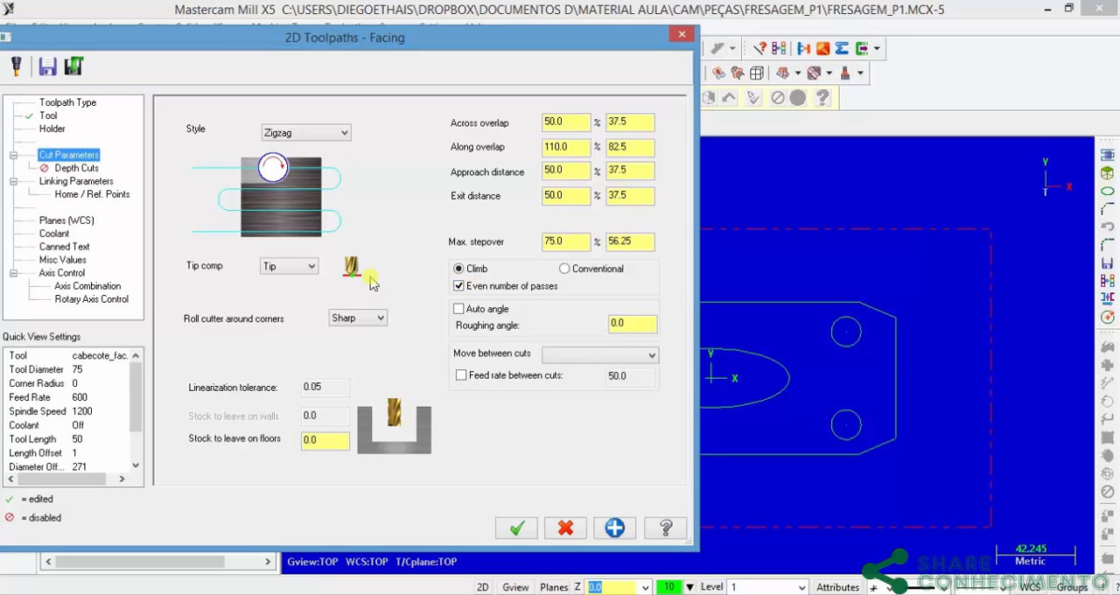
Step: Keep Roll cutter around corners at Sharp and leave the separate feed rate between cuts disabled
left_click(355, 319)
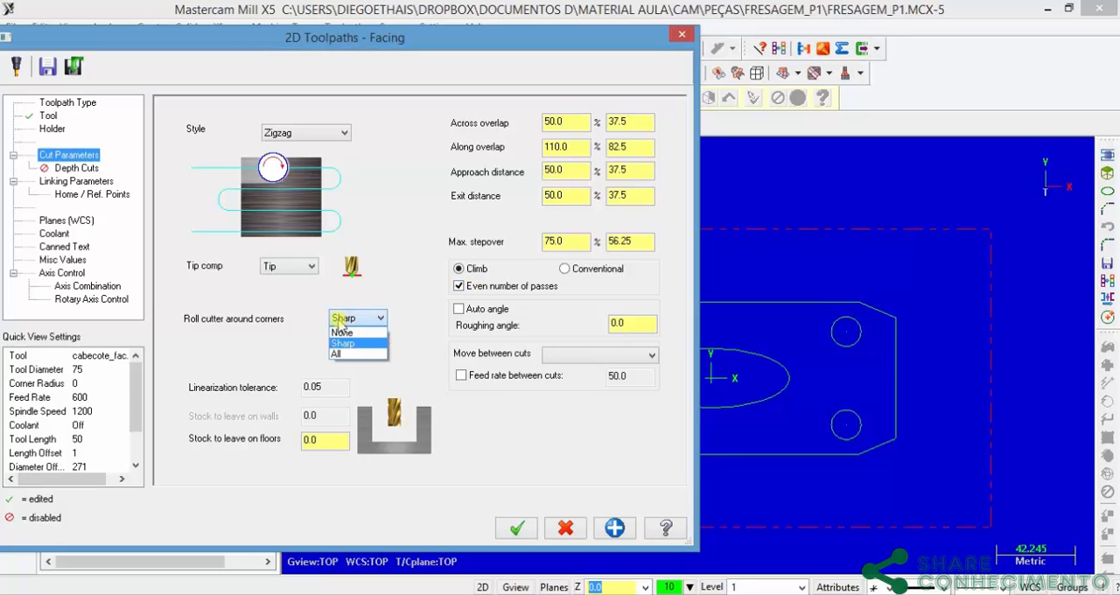
left_click(347, 343)
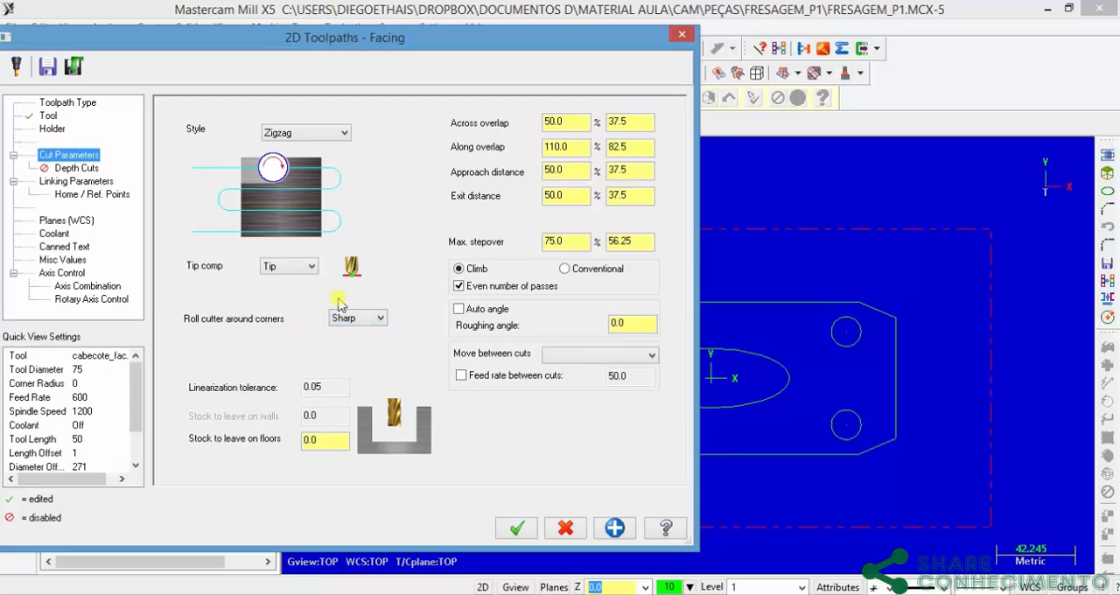
left_click(462, 377)
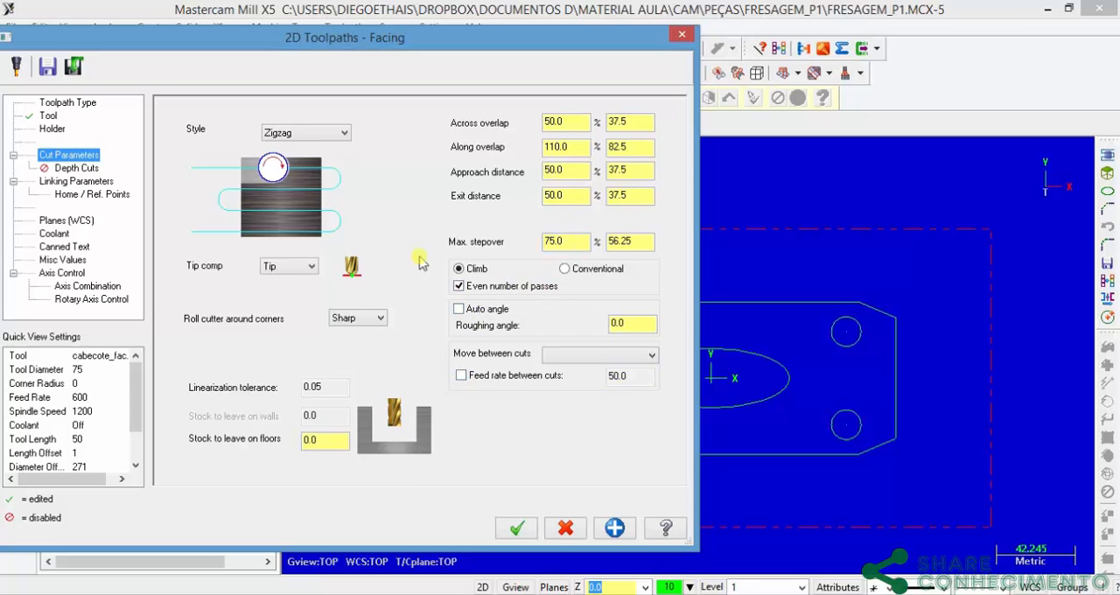
left_click_drag(381, 69, 657, 59)
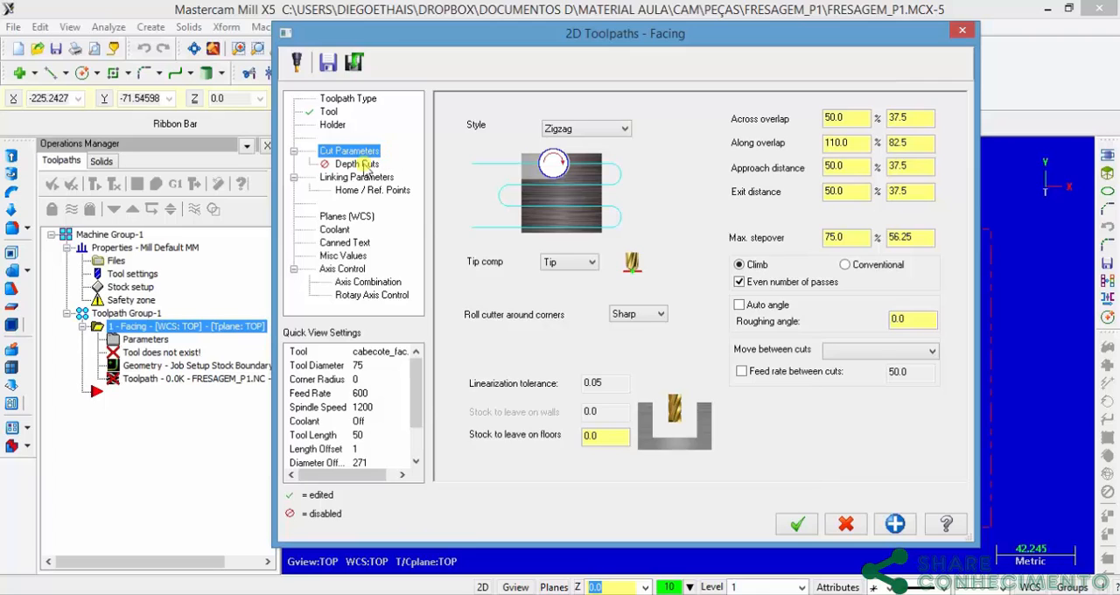
Step: Enable depth cuts for the facing operation with a 2.0 max rough step, 0 finish cuts and Keep tool down
left_click(359, 165)
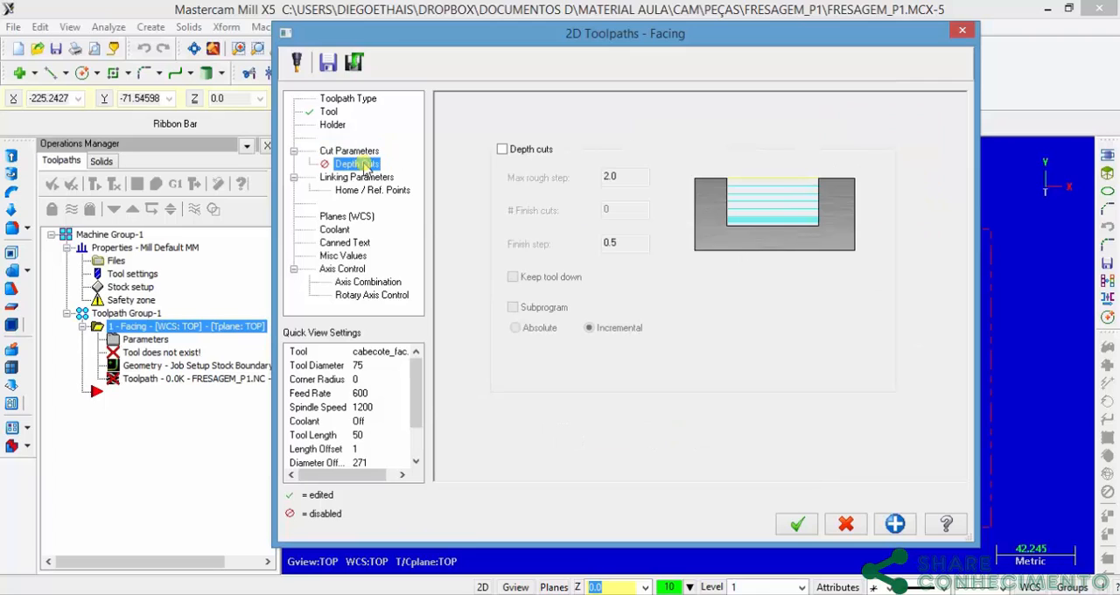
left_click(504, 149)
key("Tab")
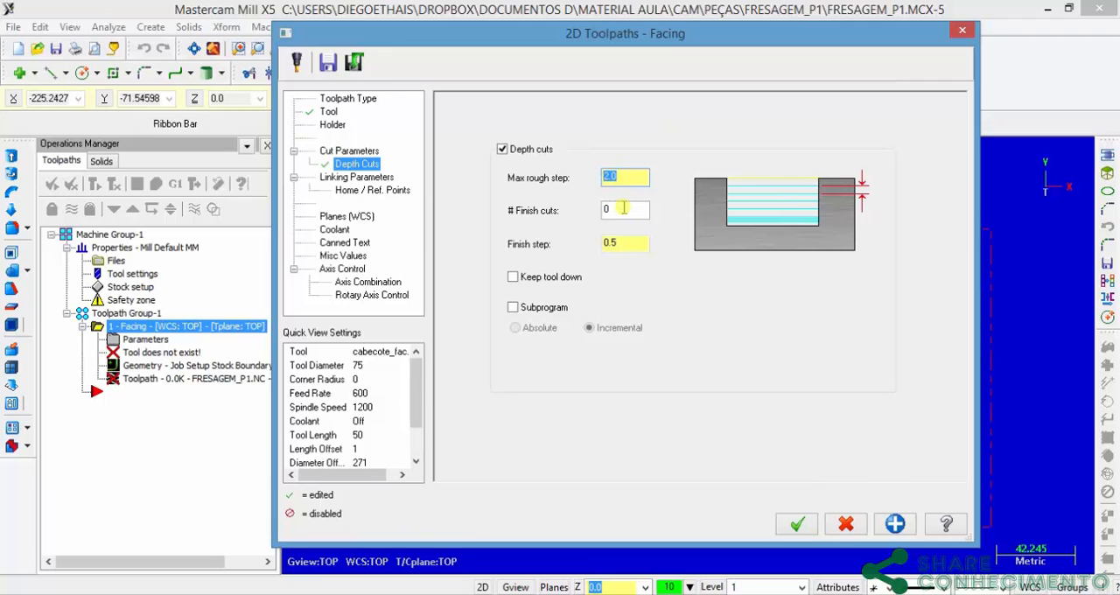
left_click(623, 209)
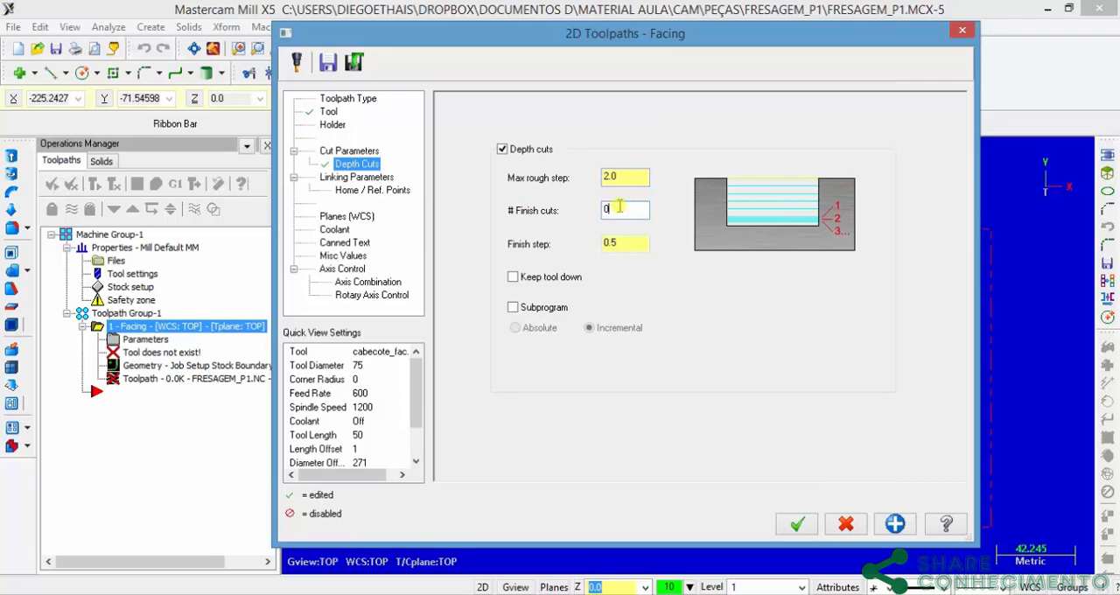
left_click(513, 279)
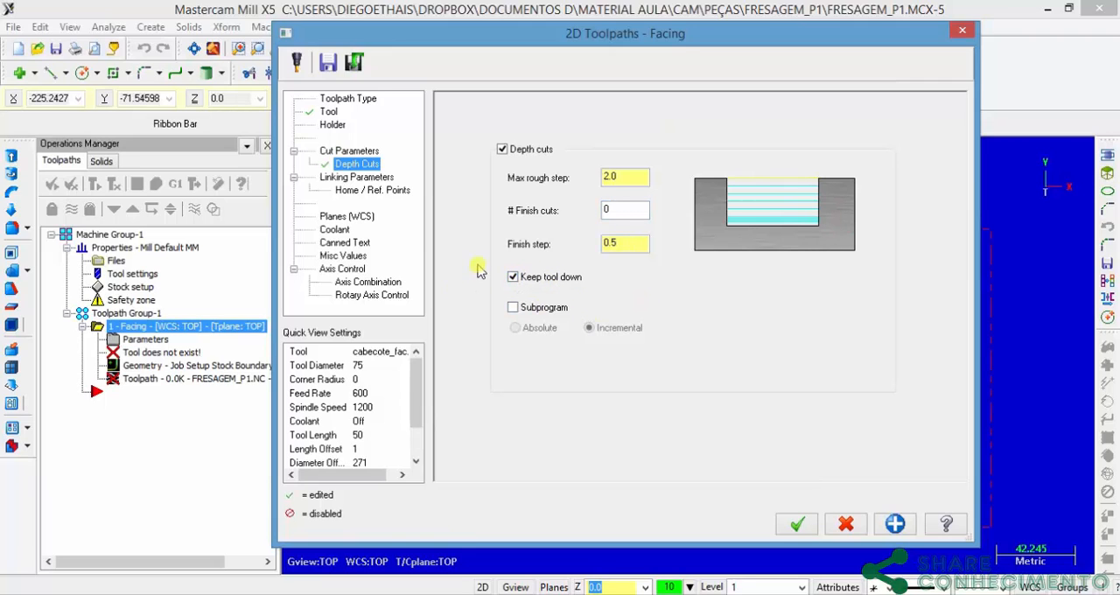
Step: Set the facing retract to 10 absolute and the depth to 0.0 absolute, and generate the toolpath
left_click(363, 178)
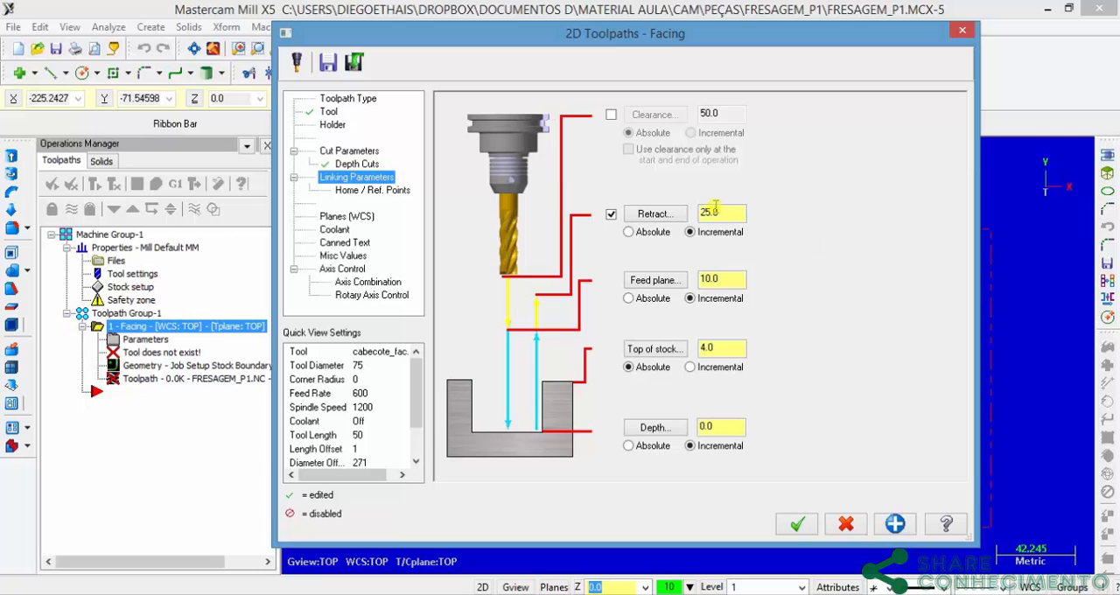
left_click(652, 232)
type("10")
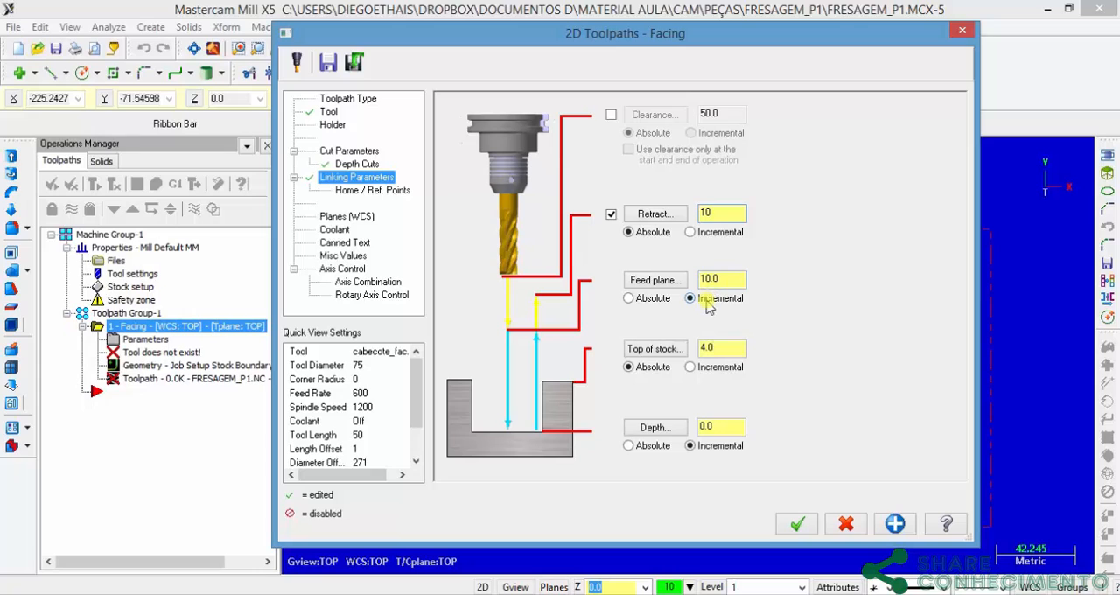
key("Tab")
type("2")
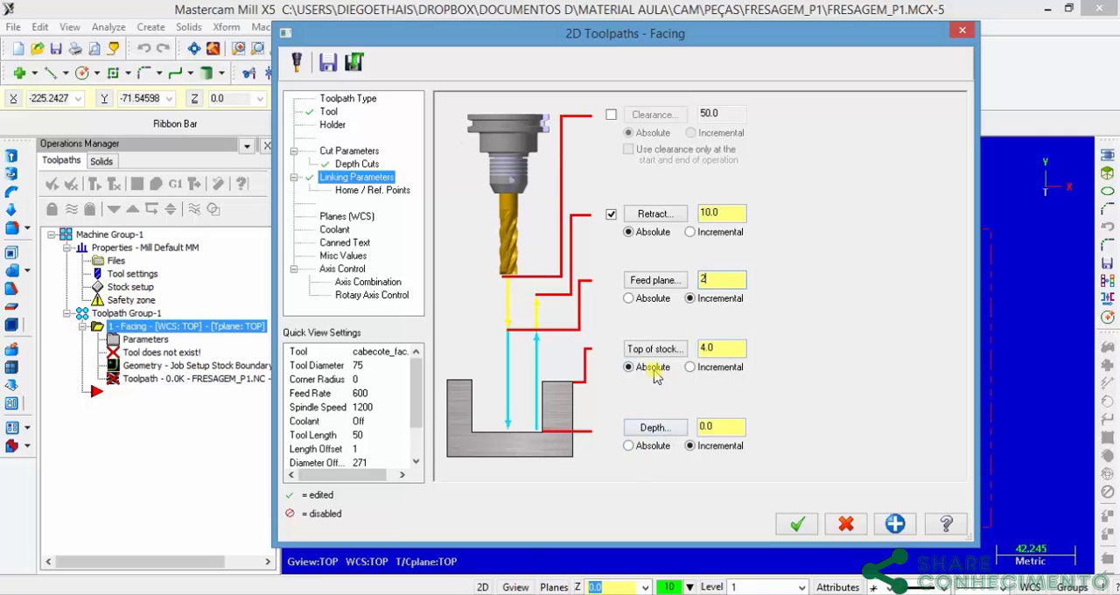
left_click(629, 447)
left_click(796, 523)
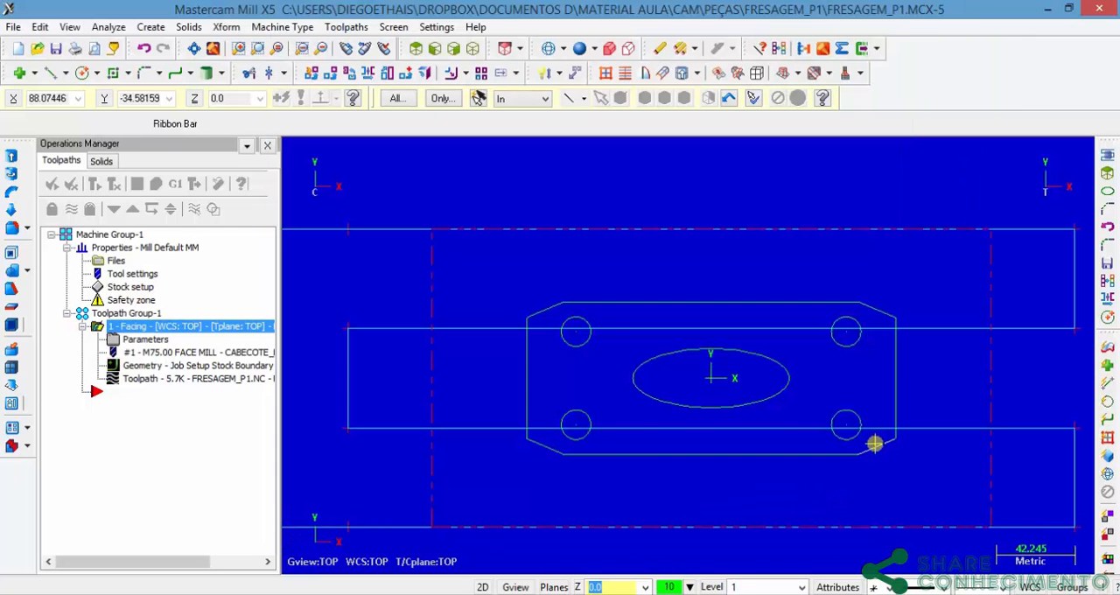
scroll(842, 421, "down", 3)
scroll(844, 420, "up", 2)
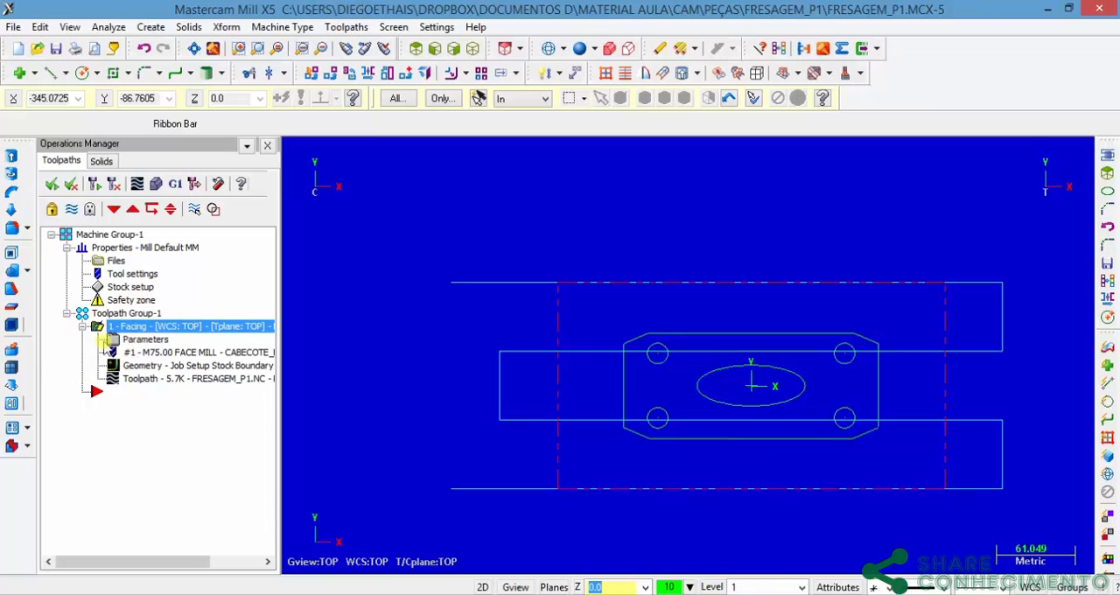
left_click(84, 326)
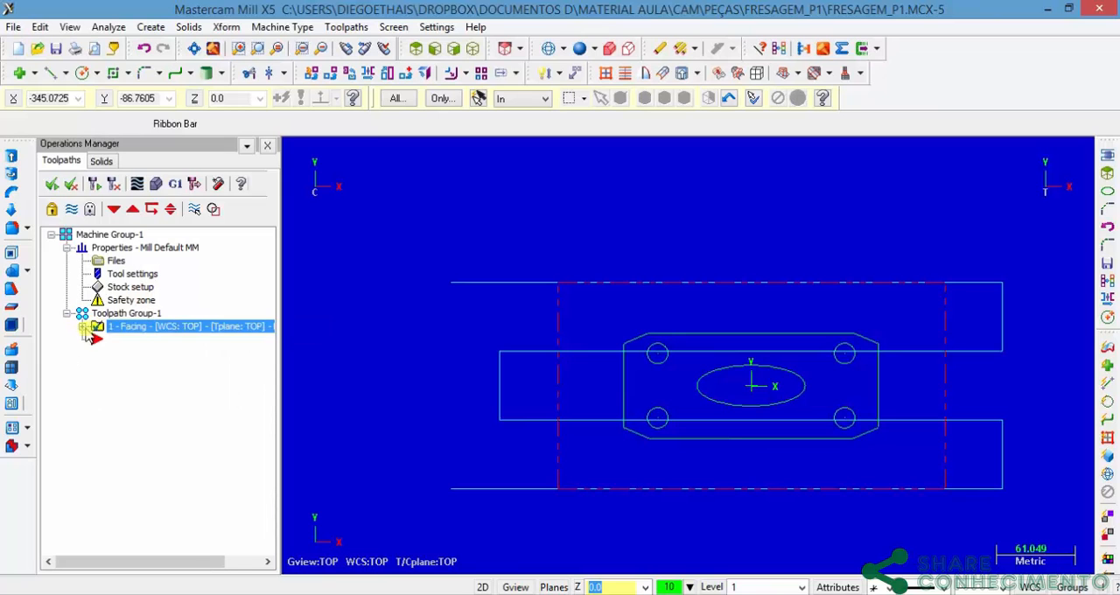
left_click(98, 329)
left_click(83, 326)
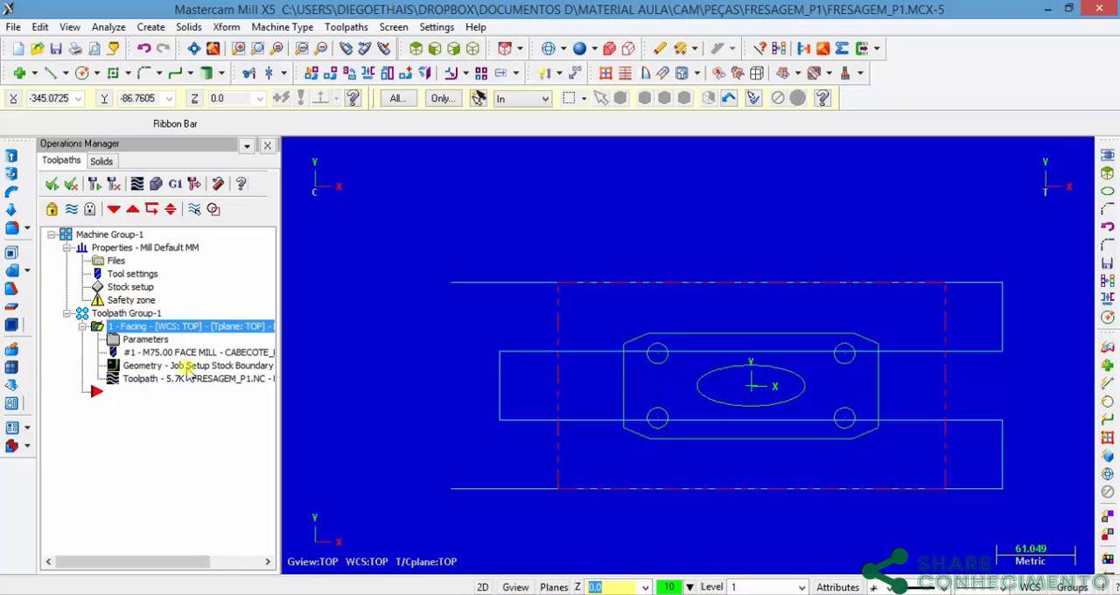
Step: Reopen the facing operation's cut parameters and set Roll cutter around corners to All
left_click(133, 339)
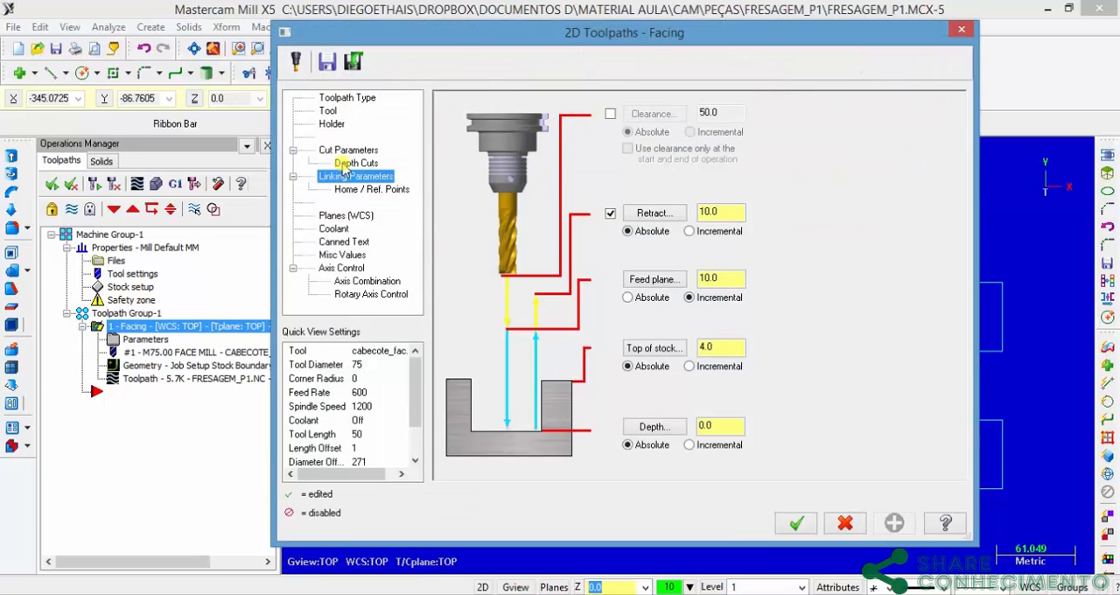
left_click(347, 152)
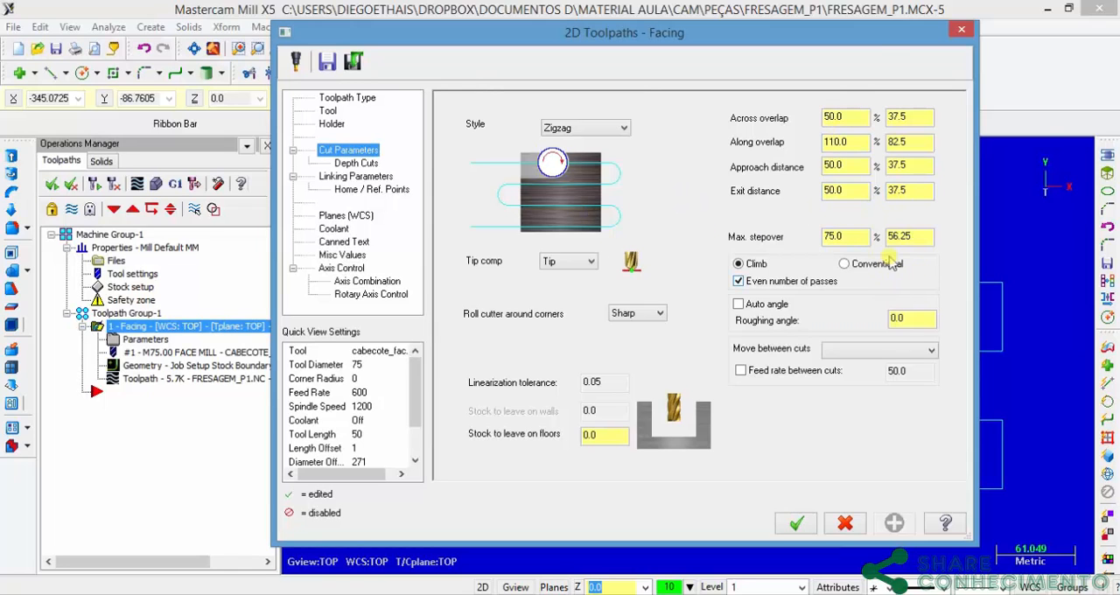
left_click(655, 313)
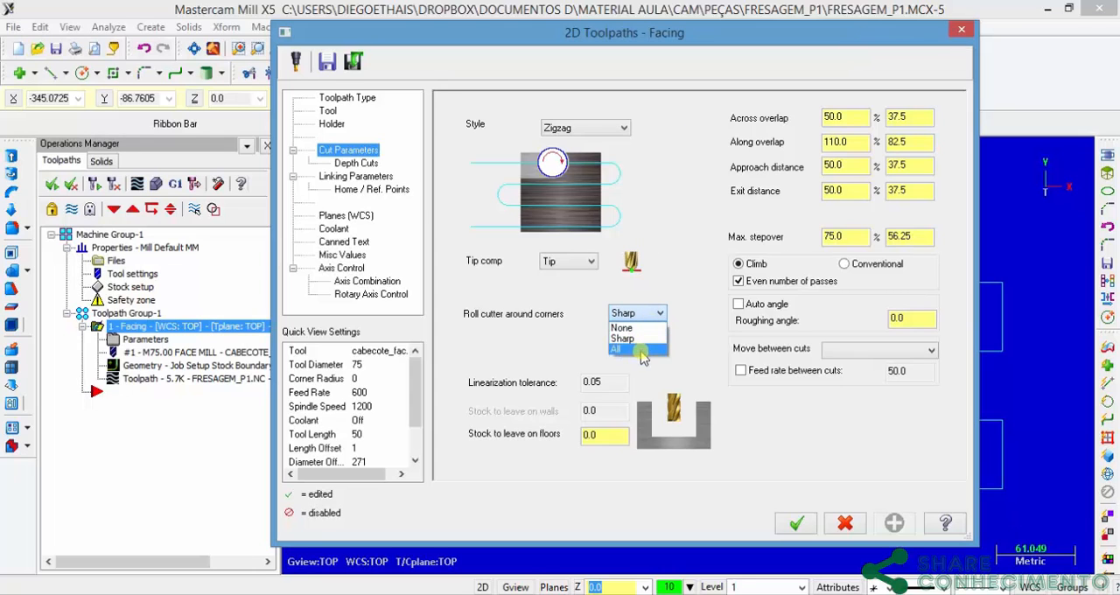
left_click(645, 350)
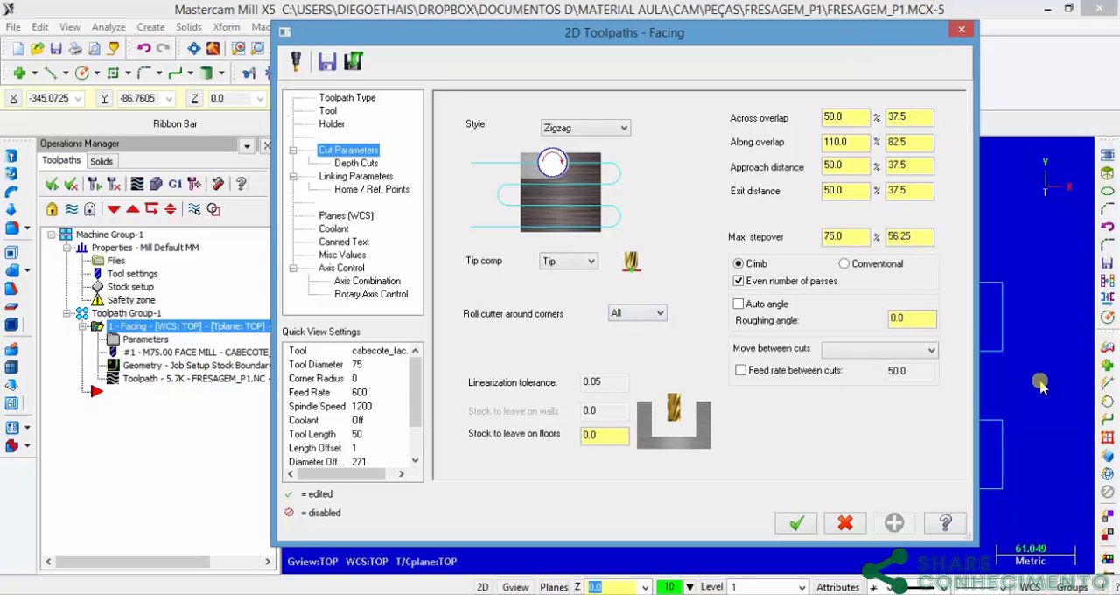
left_click(882, 352)
left_click(884, 362)
Step: Reduce the along overlap of the facing passes, accept the parameters and regenerate the toolpath
double_click(851, 140)
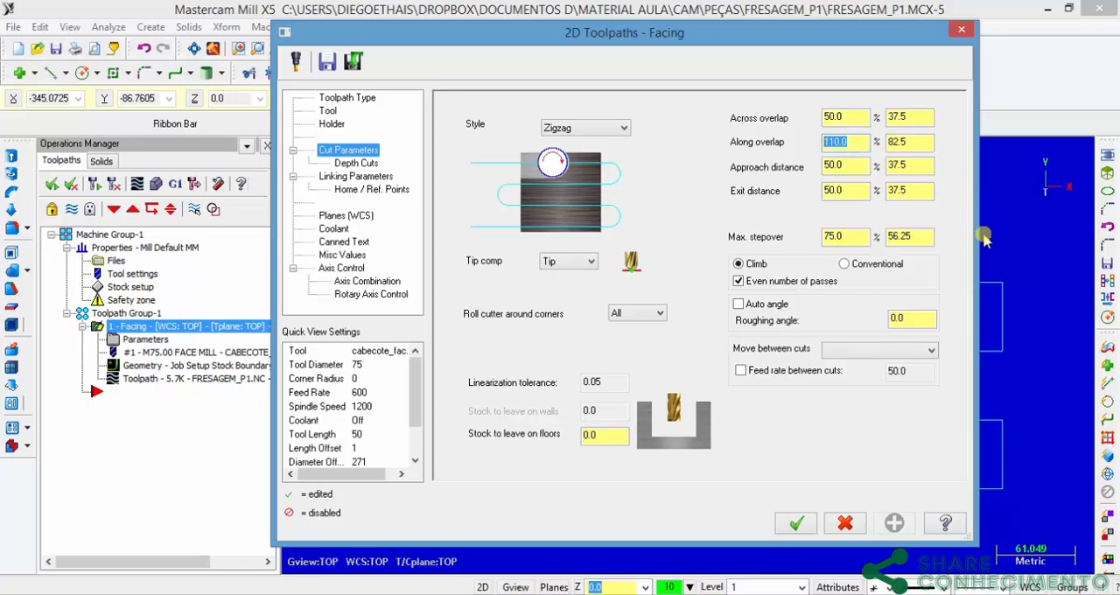
type("50")
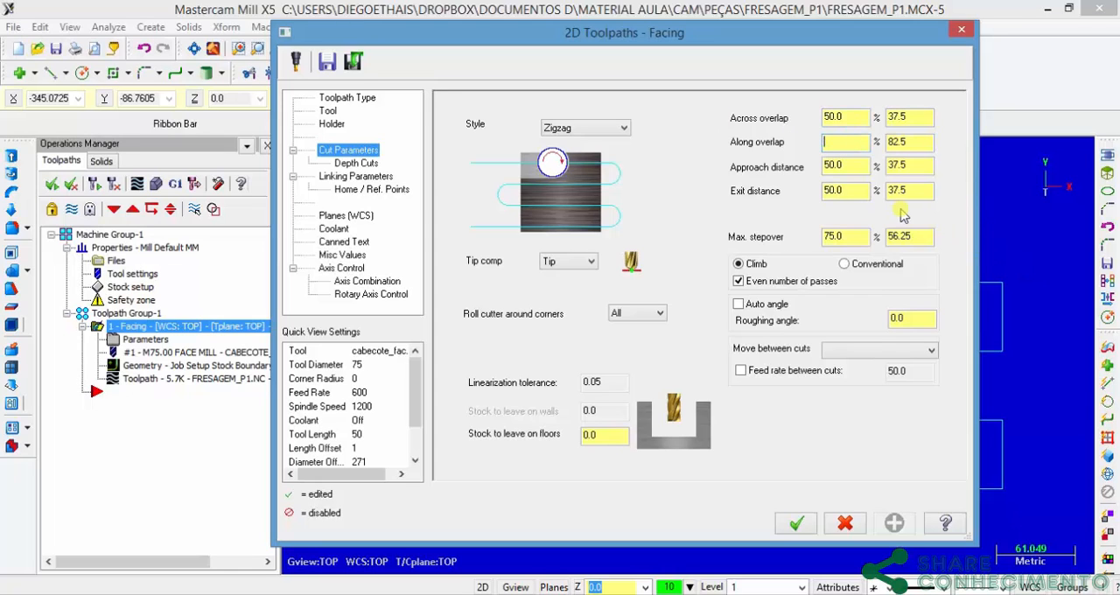
left_click(853, 164)
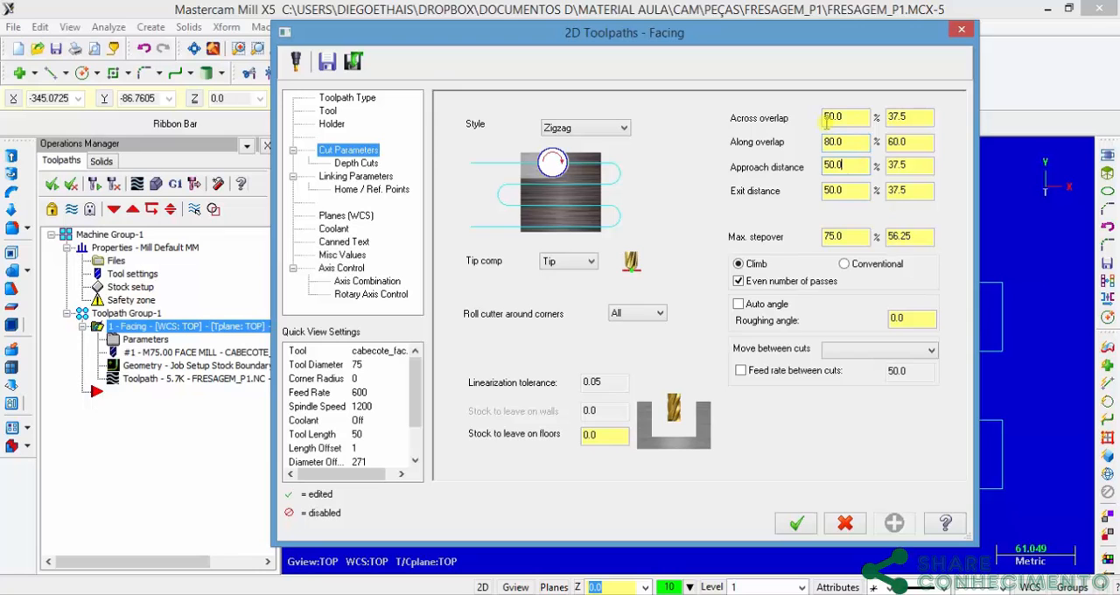
left_click(793, 522)
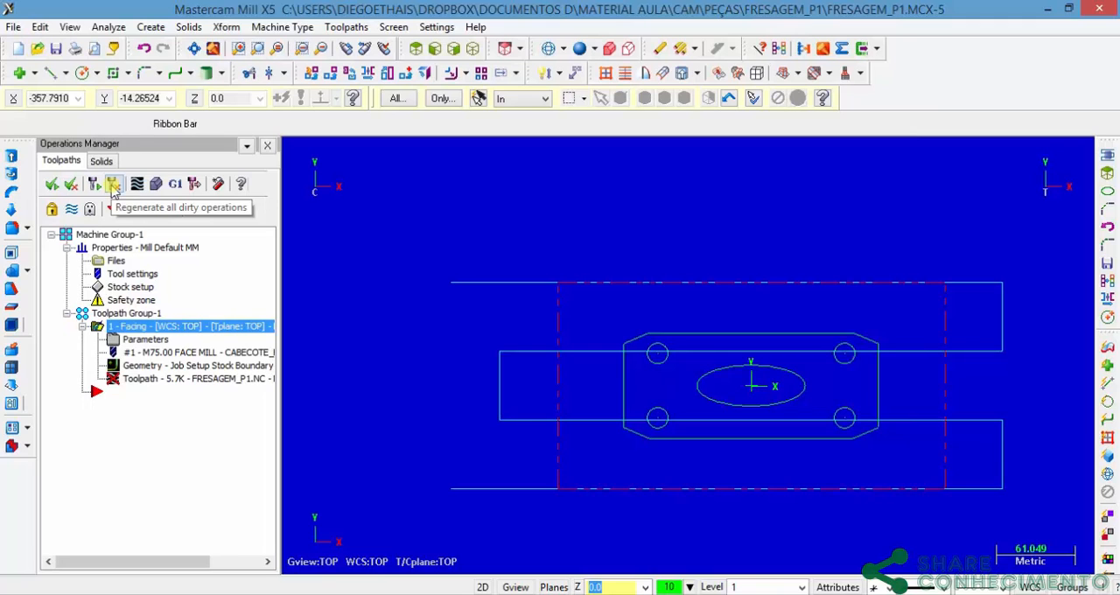
left_click(112, 184)
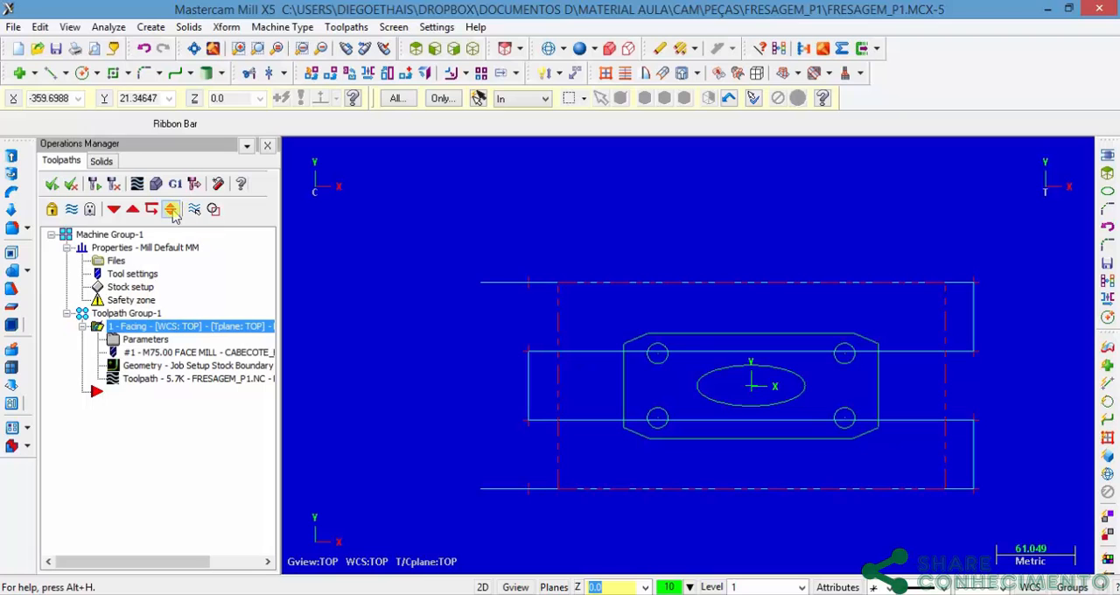
Step: Verify the facing operation in an isometric view and replay the machining simulation at a lower speed
left_click(81, 329)
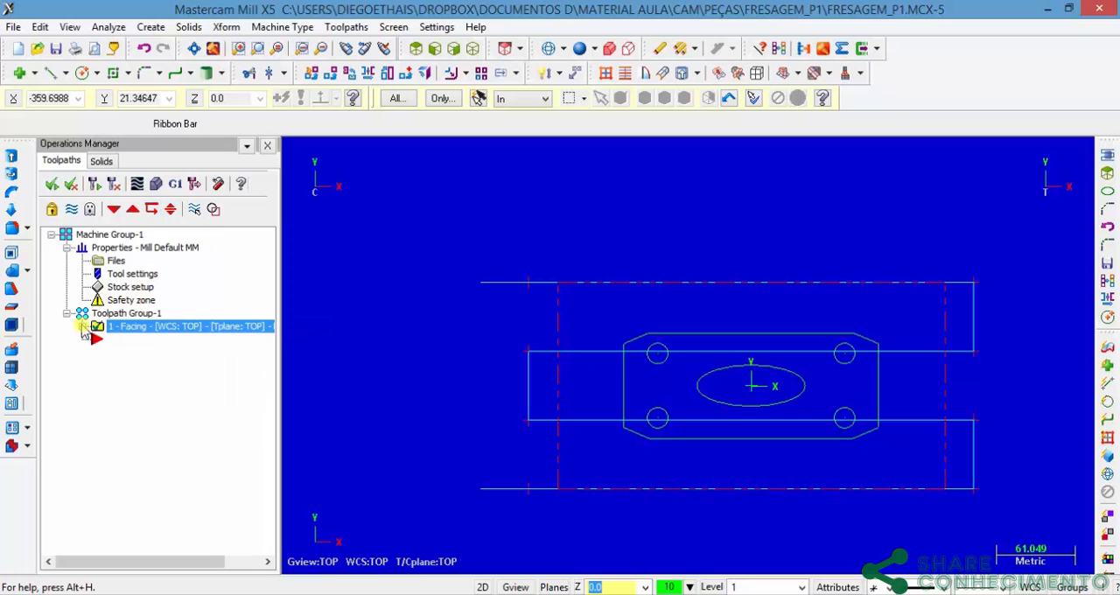
left_click(154, 185)
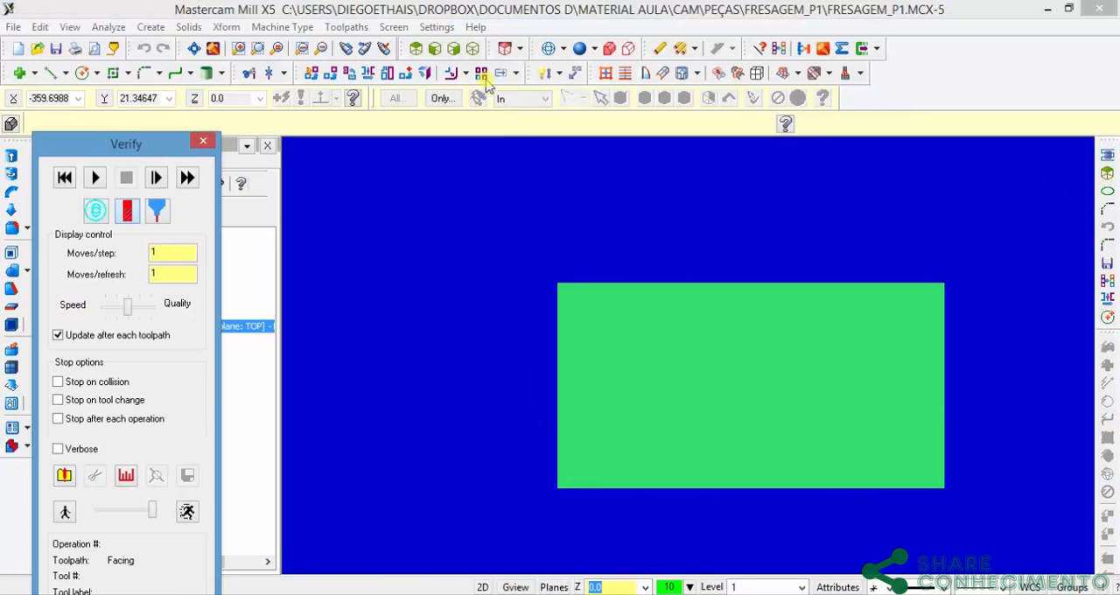
left_click(473, 49)
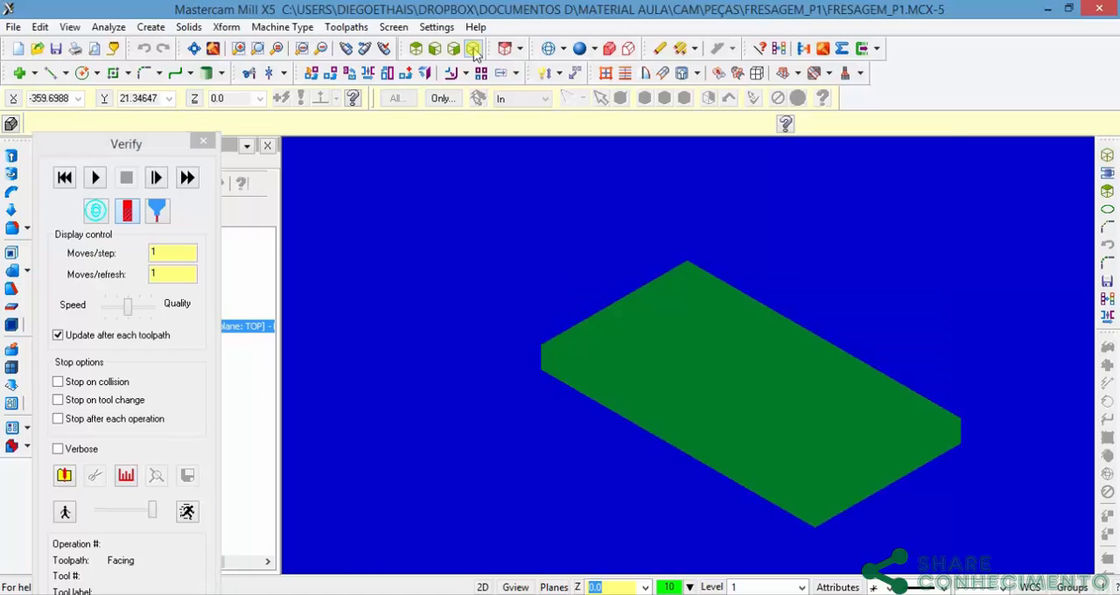
left_click_drag(156, 143, 208, 77)
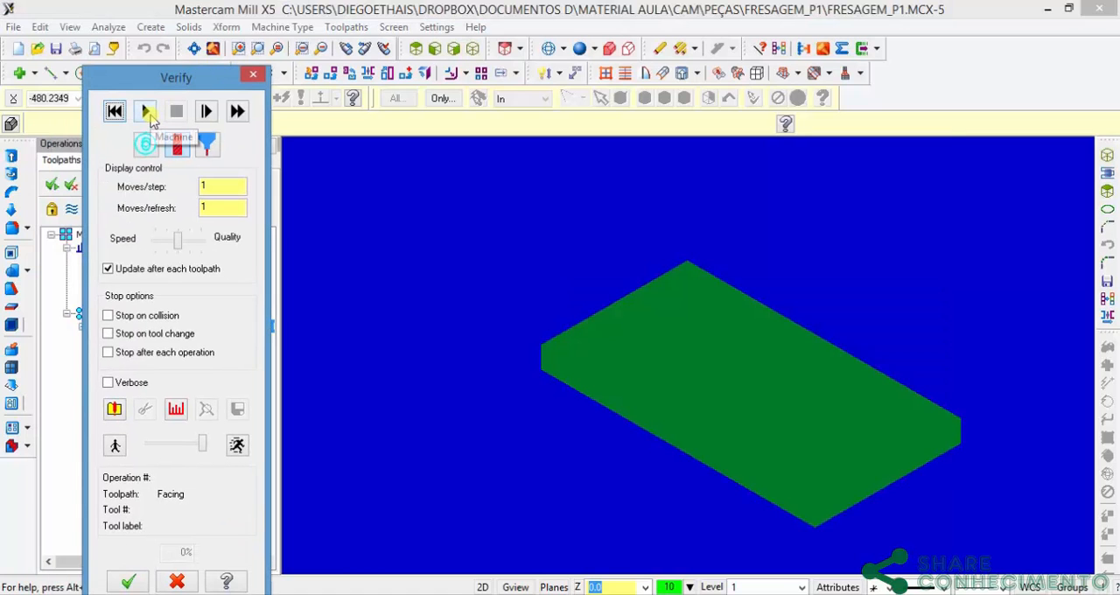
left_click(148, 111)
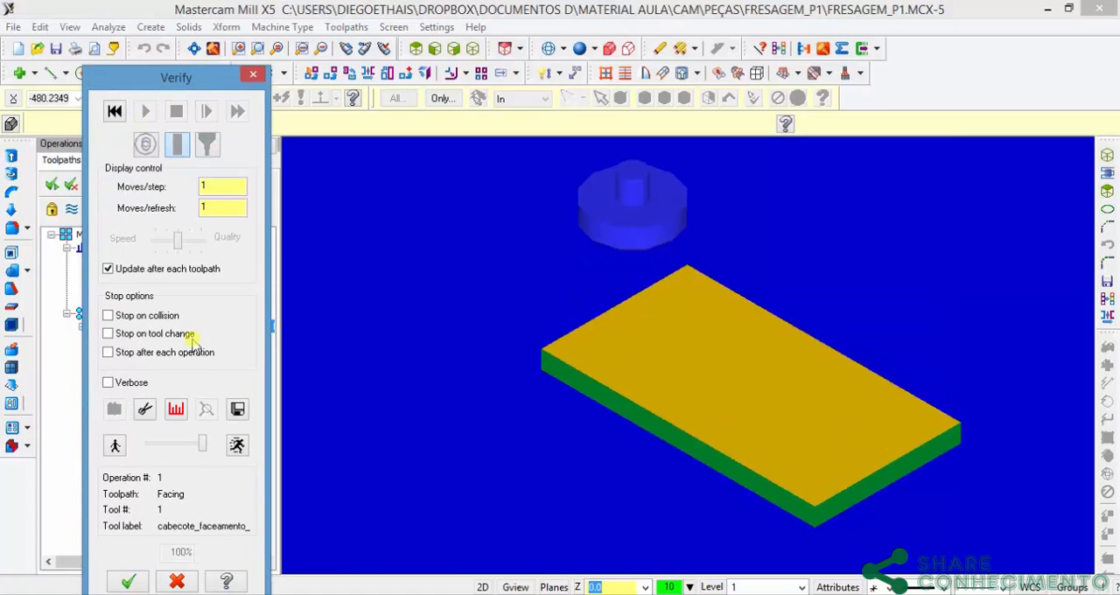
mouse_move(202, 449)
left_mouse_down()
mouse_move(162, 446)
mouse_move(182, 449)
left_mouse_up()
left_click(114, 110)
left_click(145, 111)
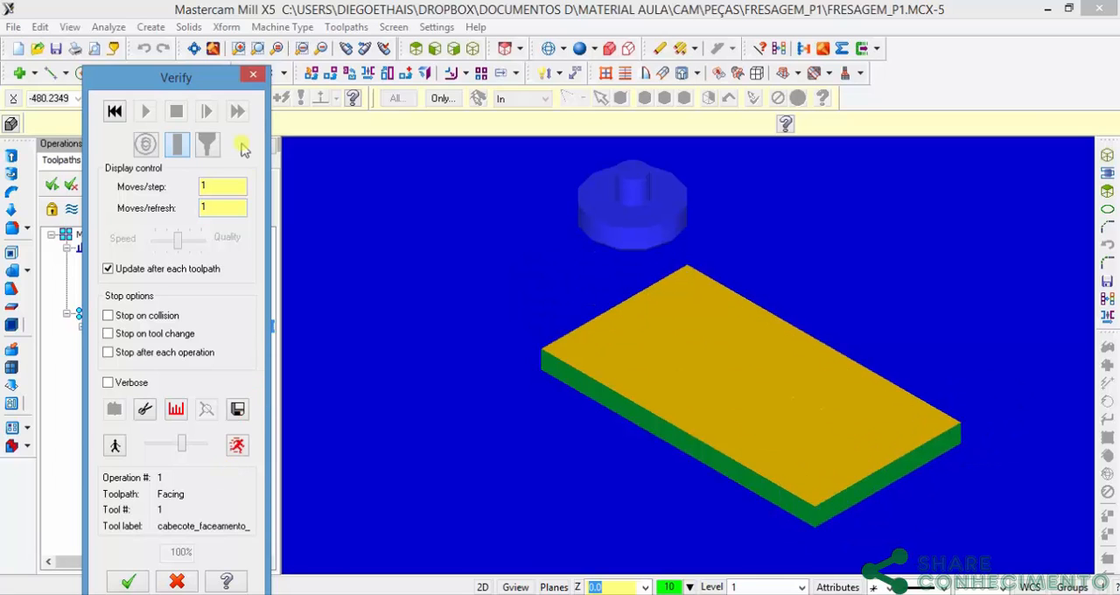
Step: Close the verification and hide the facing toolpath display over the plate
left_click(253, 75)
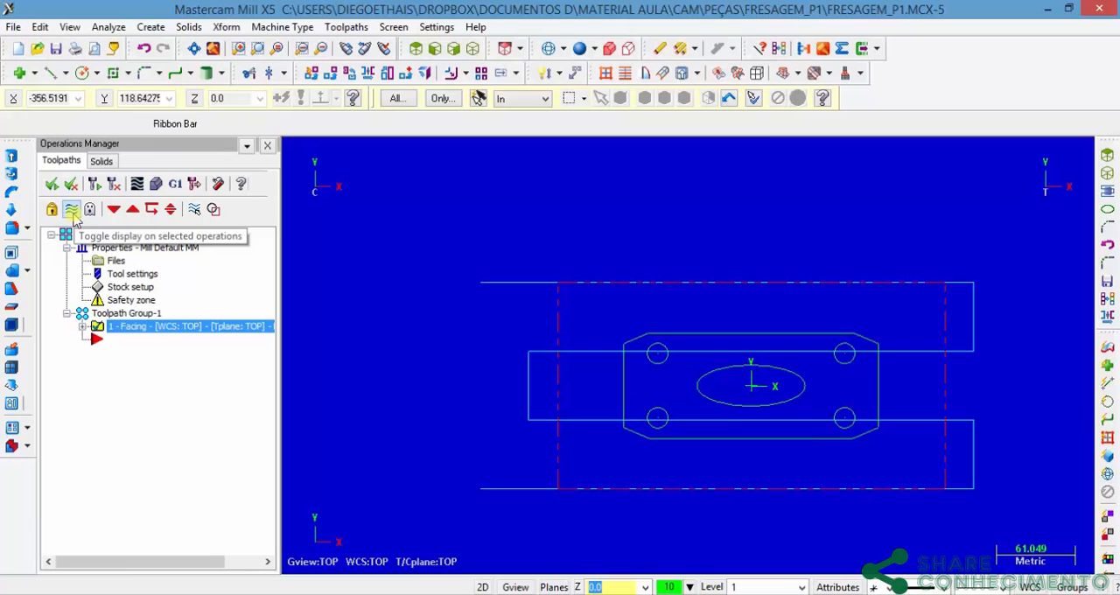
left_click(71, 212)
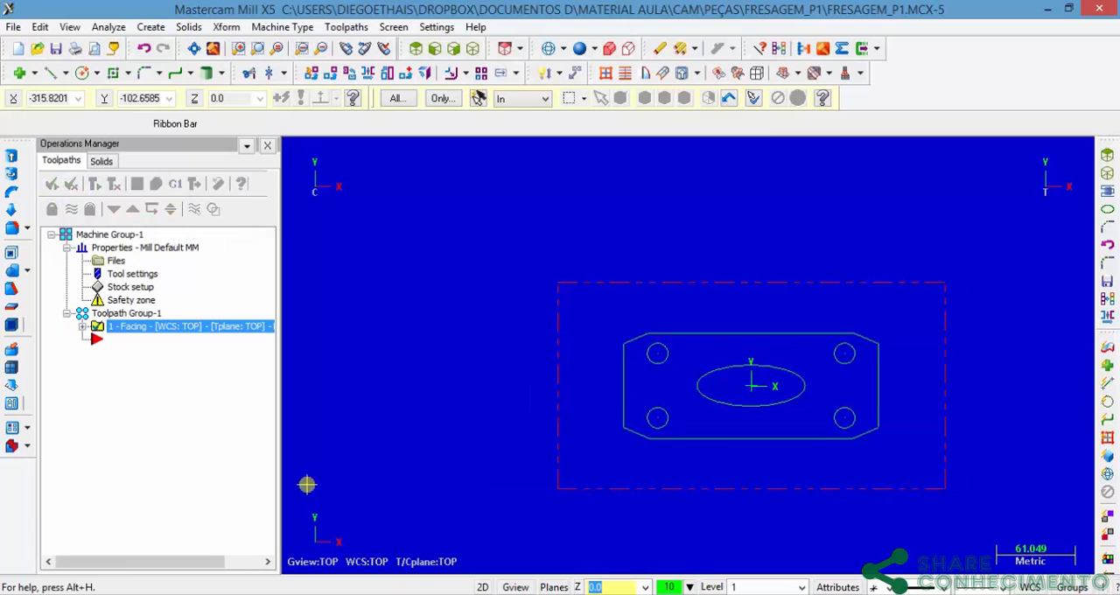
Step: Create a contour toolpath on the plate's outer profile, chaining it from the lower end of its short side near the stock's X-negative edge
left_click(82, 327)
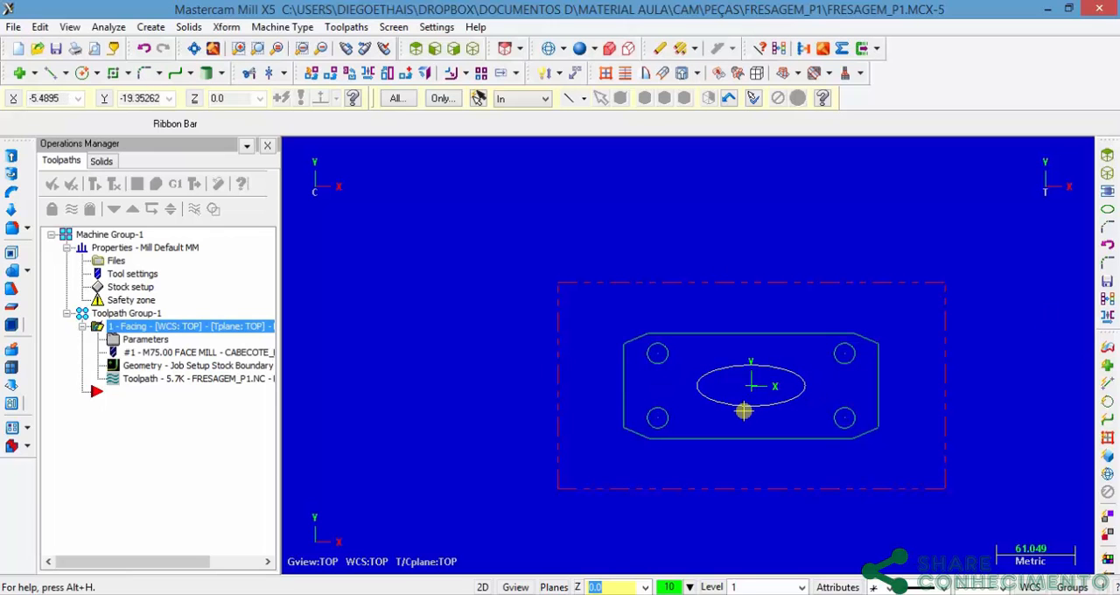
scroll(752, 412, "up", 5)
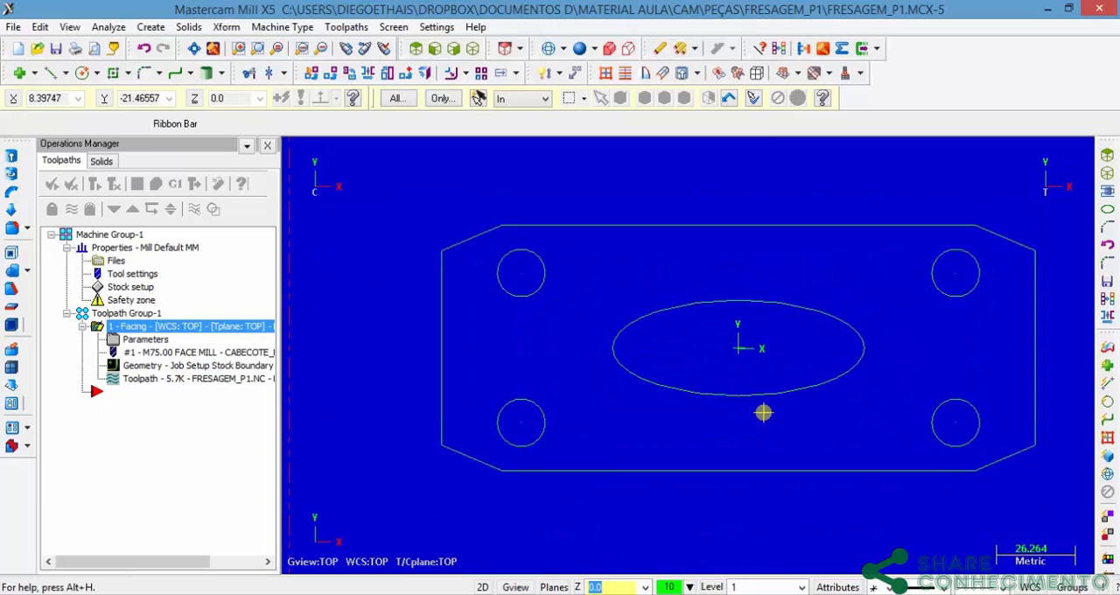
scroll(762, 412, "down", 2)
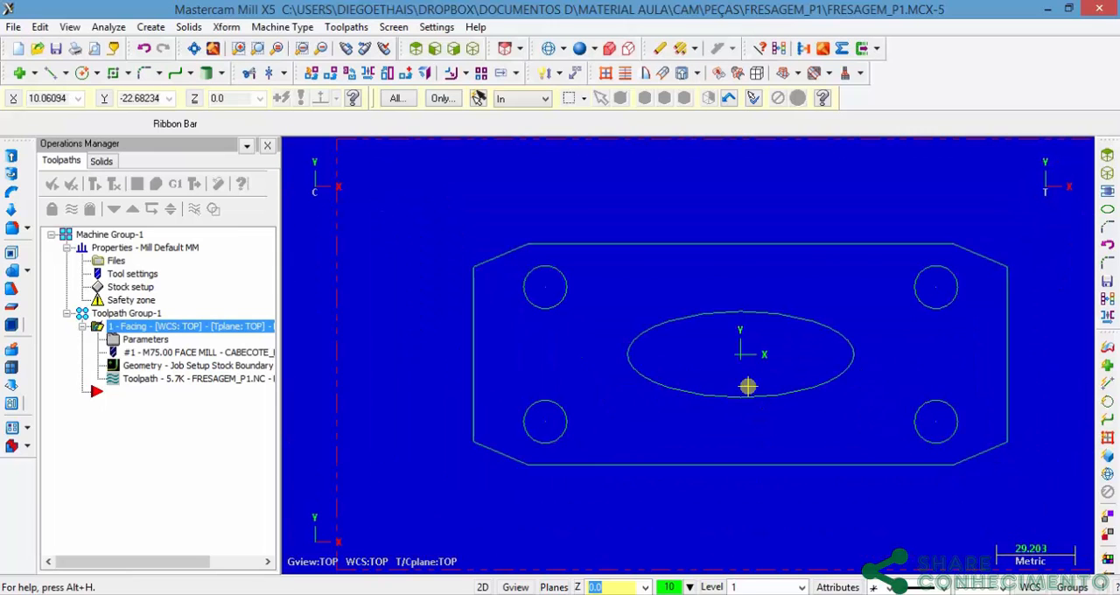
left_click(345, 27)
left_click(368, 99)
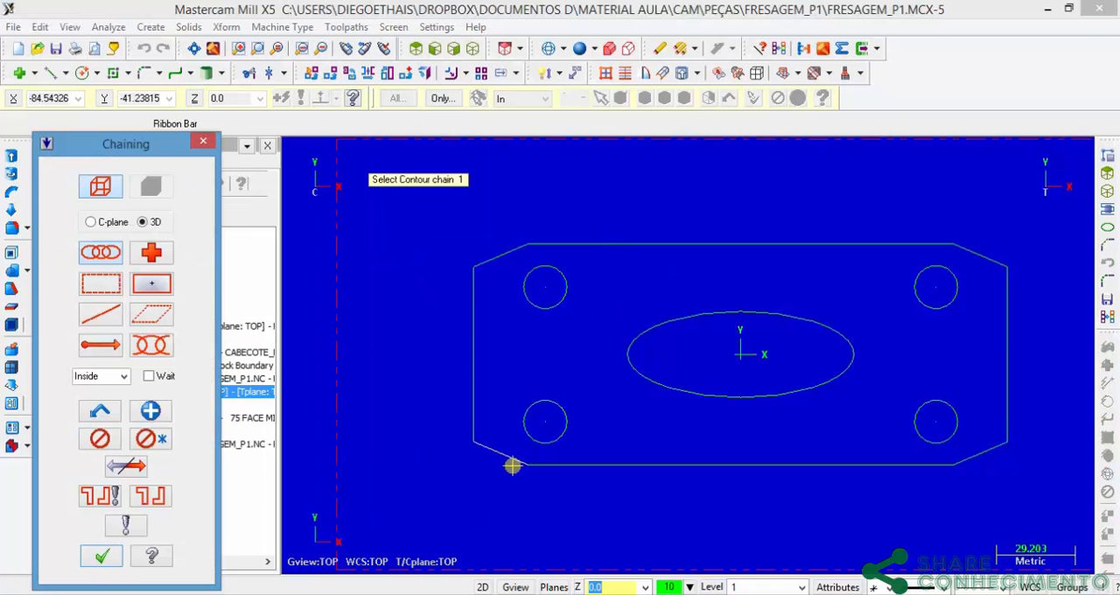
left_click(474, 431)
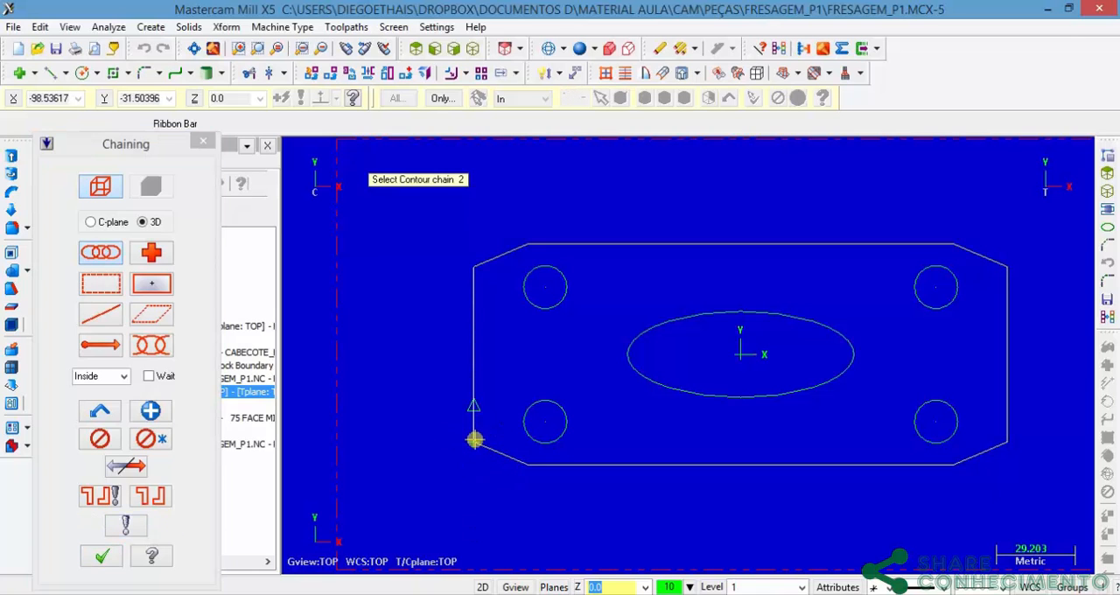
left_click(104, 557)
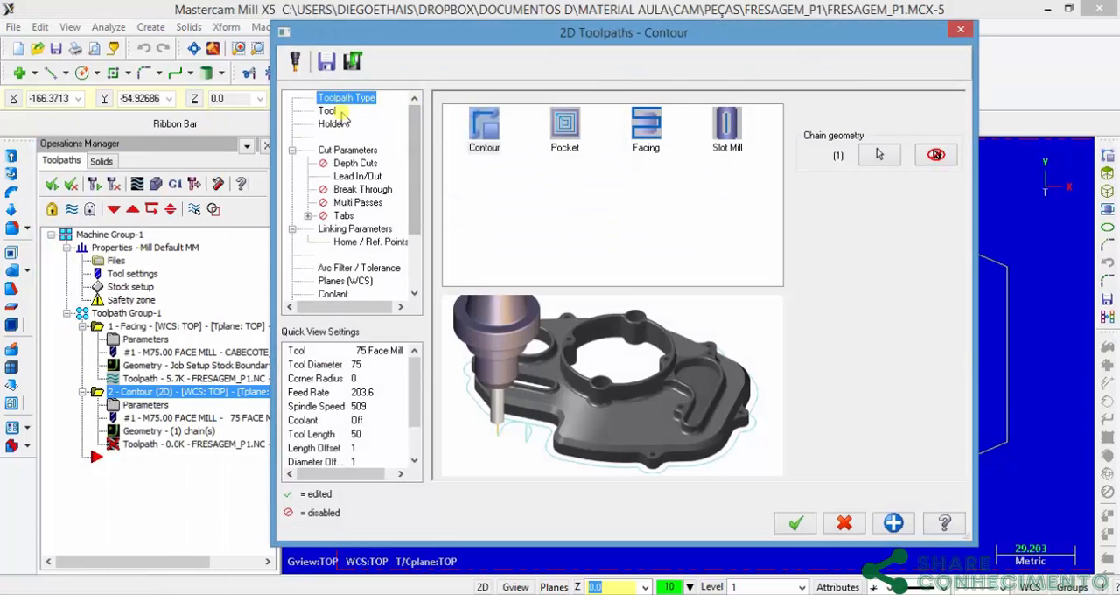
Step: Filter the tool library for a 25 mm diameter and choose the 25 mm flat endmill for the contour
left_click(327, 110)
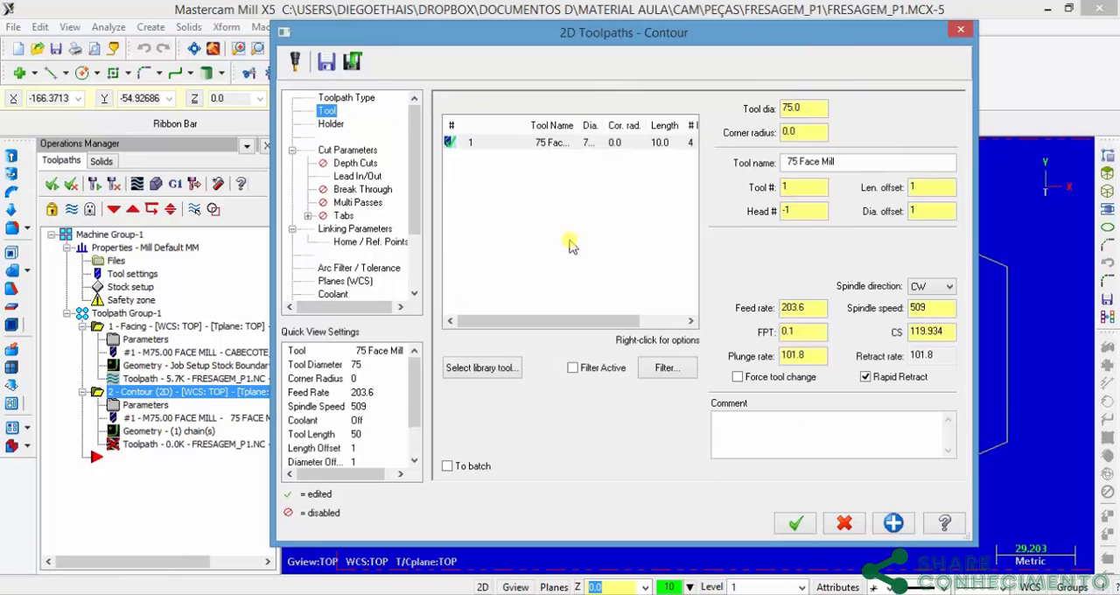
left_click(504, 368)
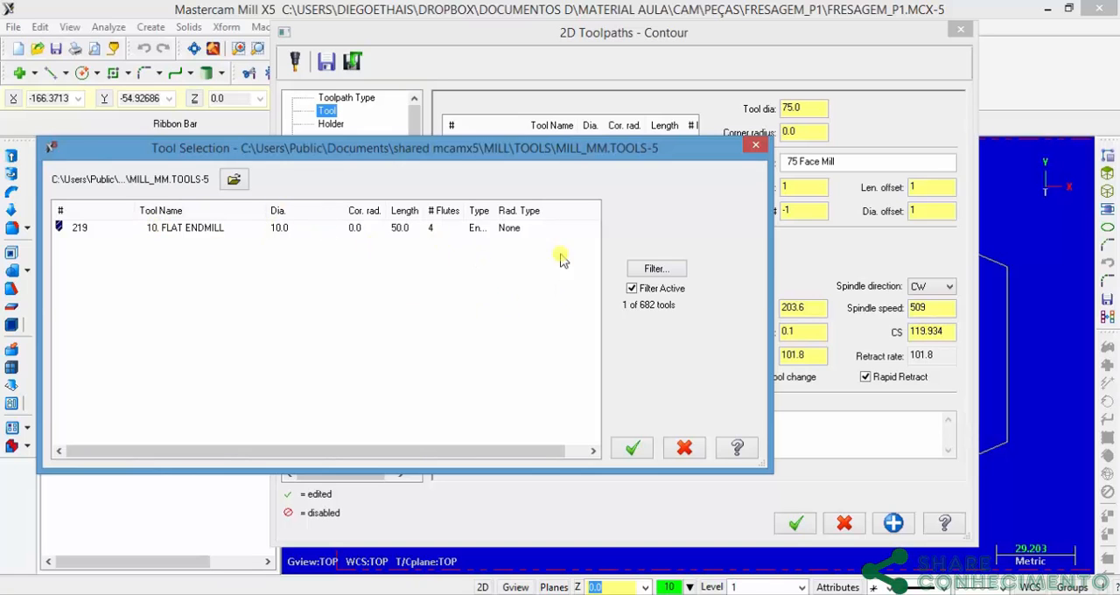
left_click(656, 268)
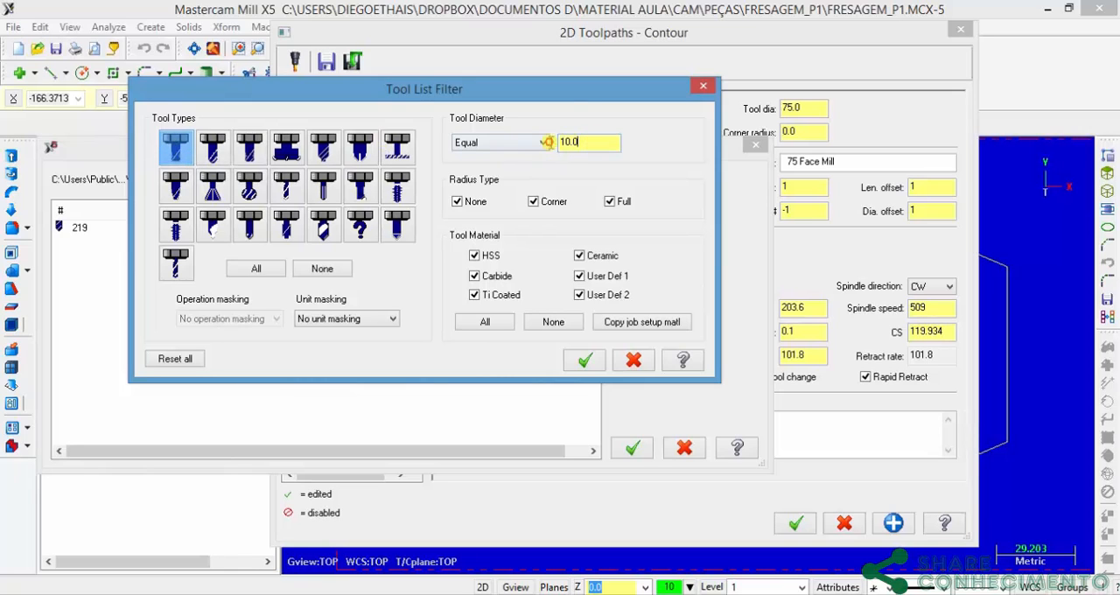
left_click_drag(548, 142, 445, 145)
type("25")
left_click(587, 360)
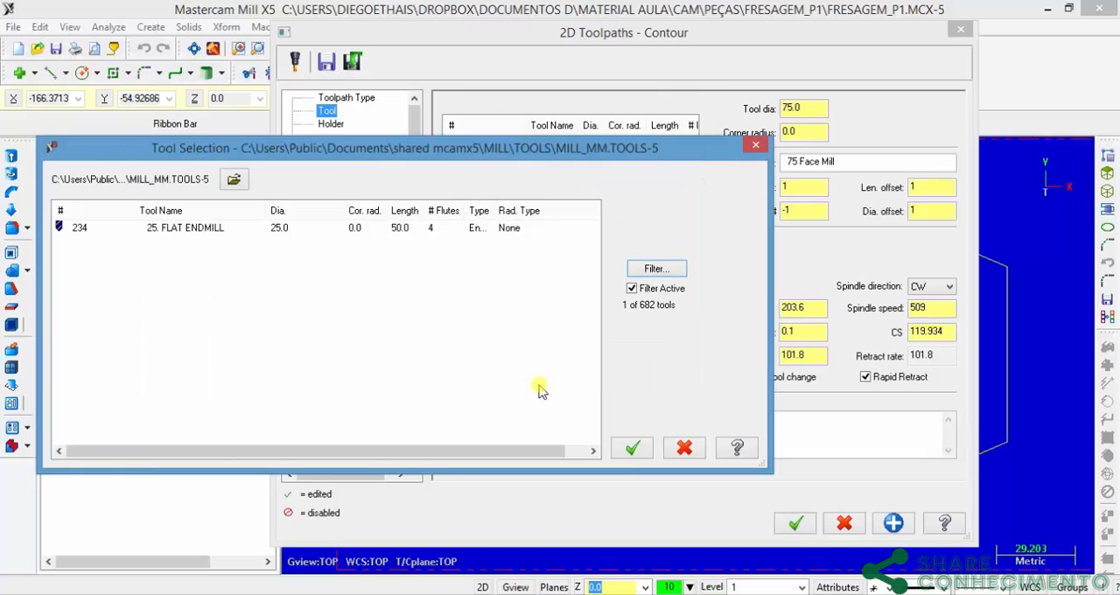
left_click(275, 227)
left_click(636, 448)
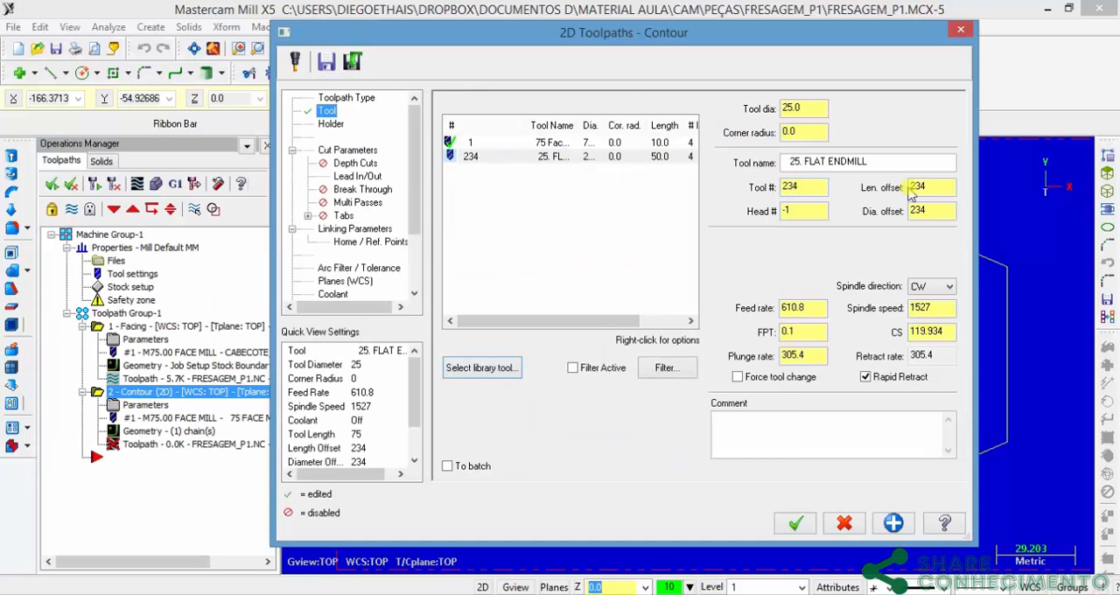
Step: Name the endmill Fresa_Topo_D25 and set its tool number and length offset to 2
left_click(888, 161)
type("Fe")
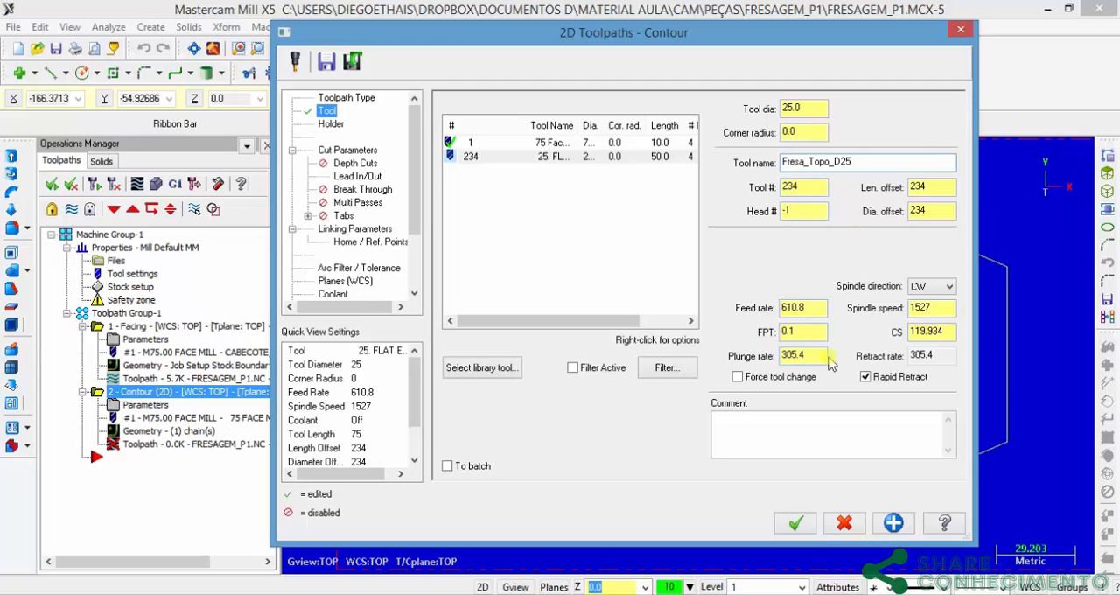
key("Tab")
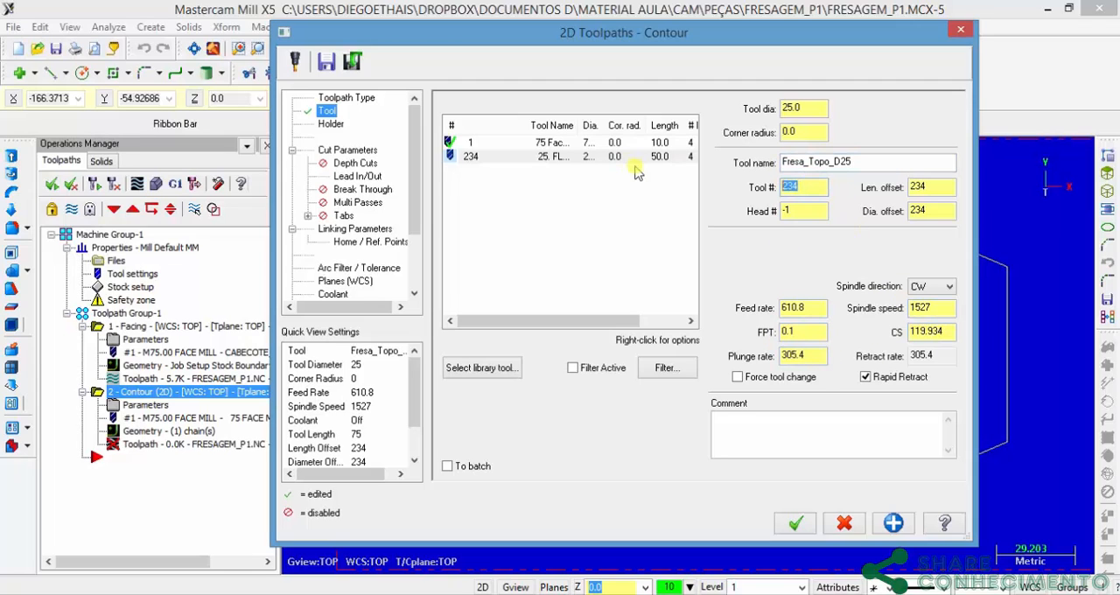
double_click(930, 186)
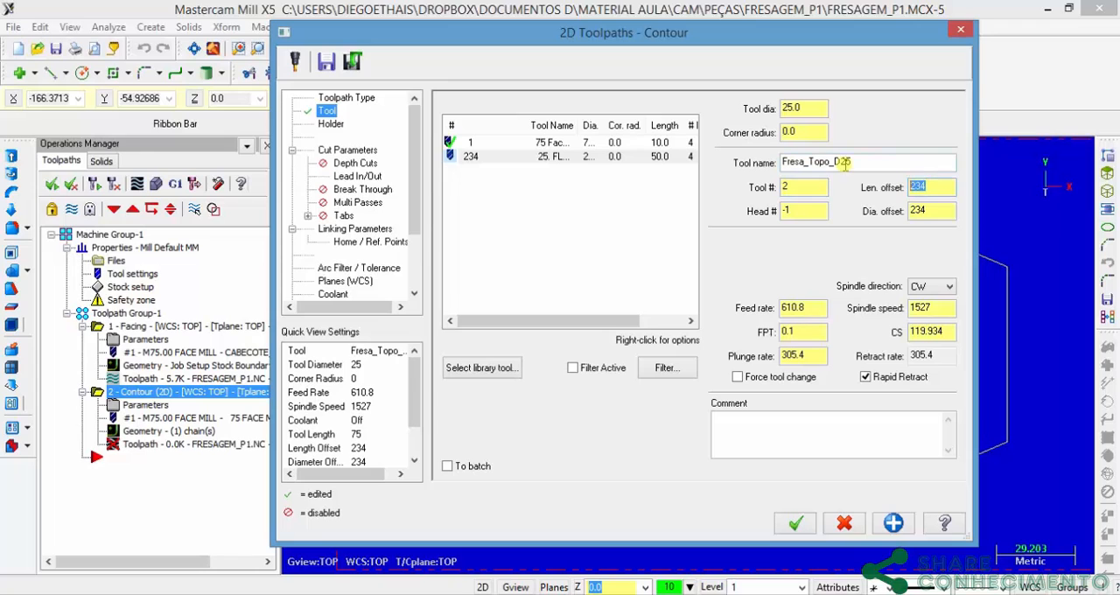
type("2")
Step: Review the contour types in the cut parameters, keep 2D, and set Roll cutter around corners to All
left_click(348, 151)
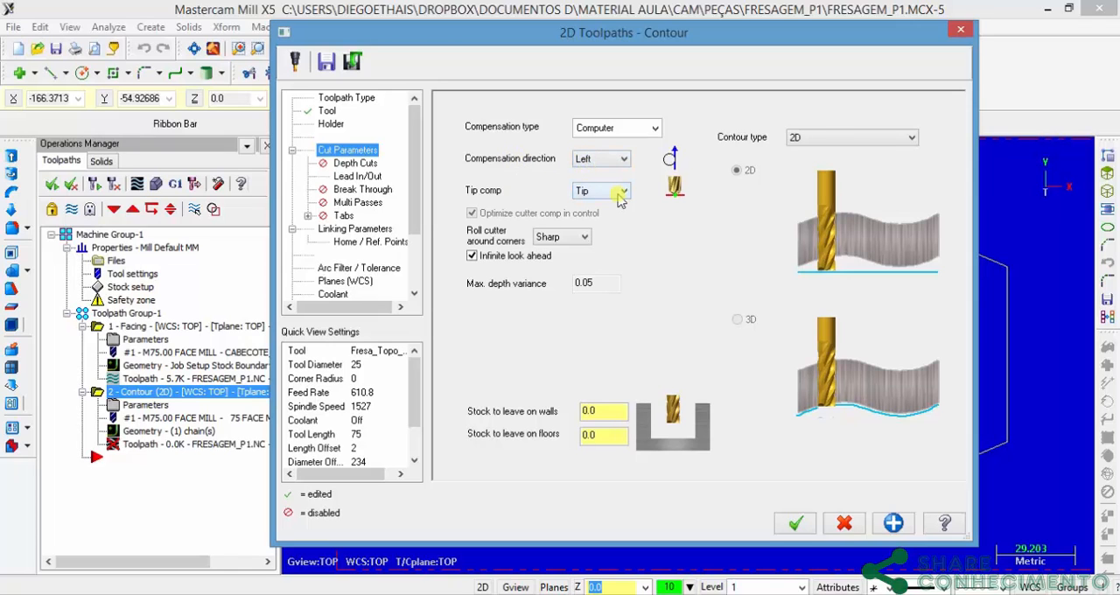
left_click(874, 132)
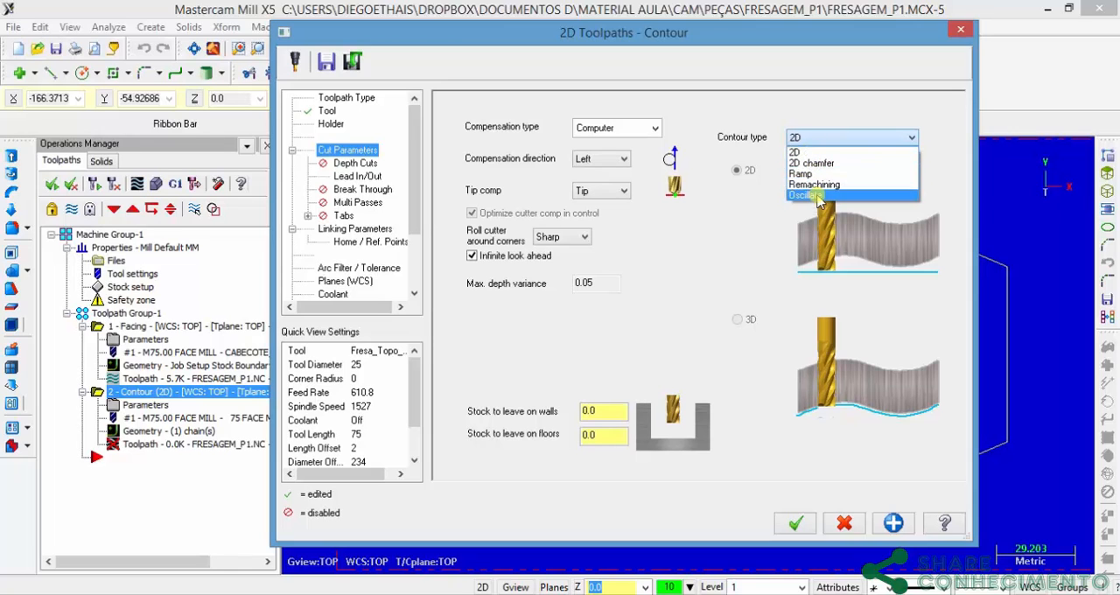
left_click(737, 249)
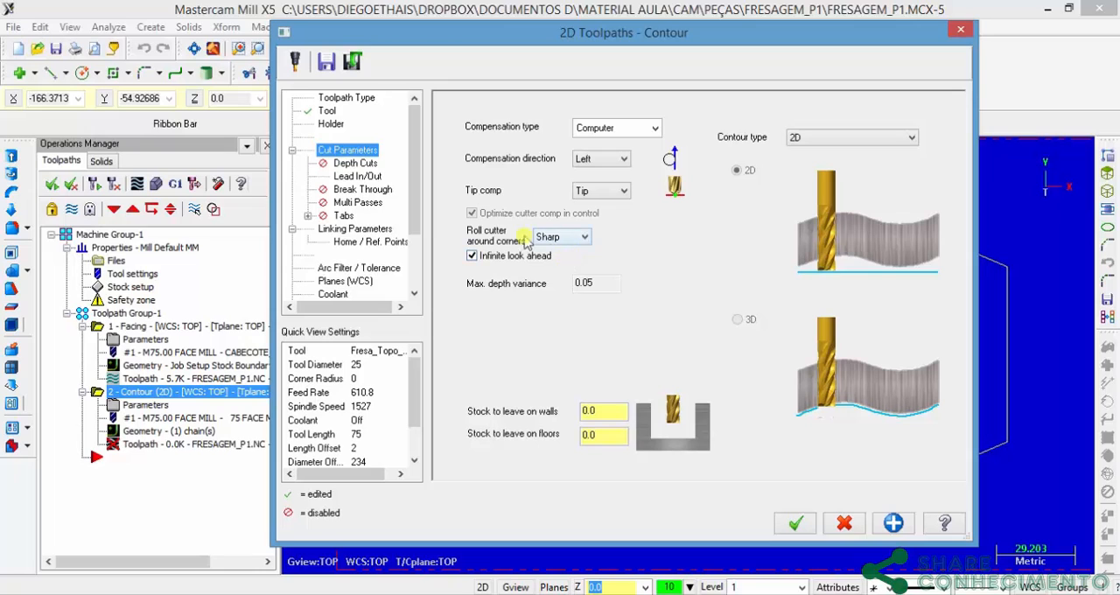
left_click(561, 238)
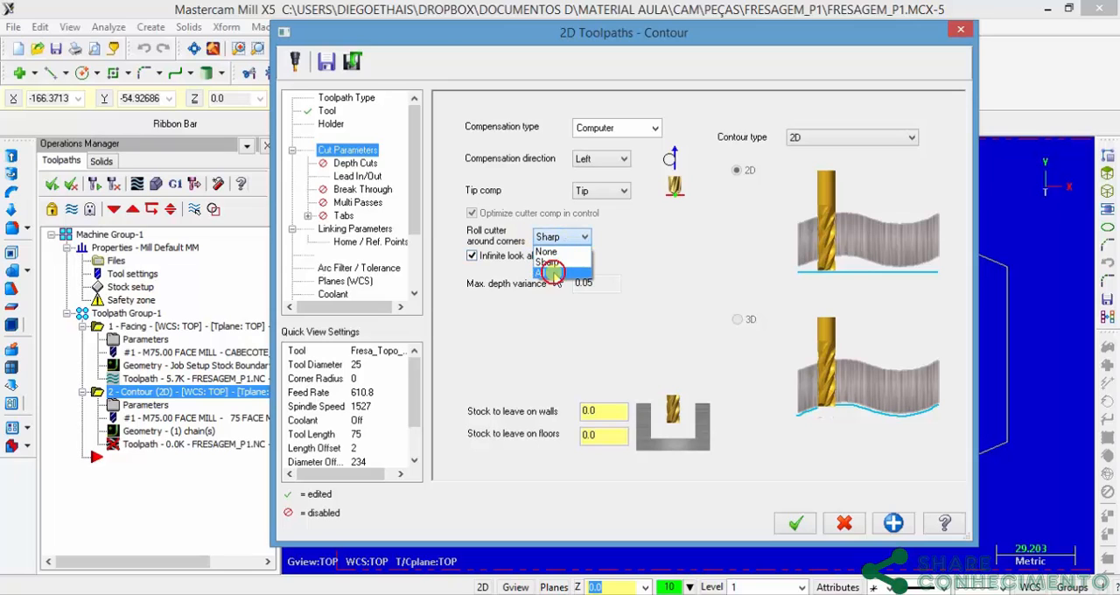
left_click(553, 273)
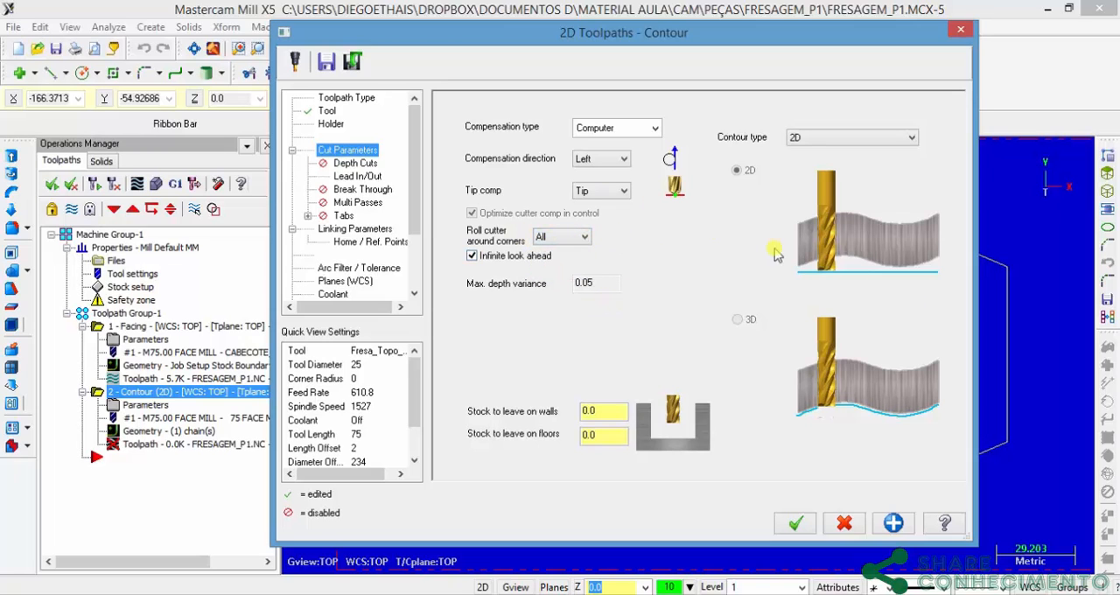
left_click_drag(806, 31, 382, 115)
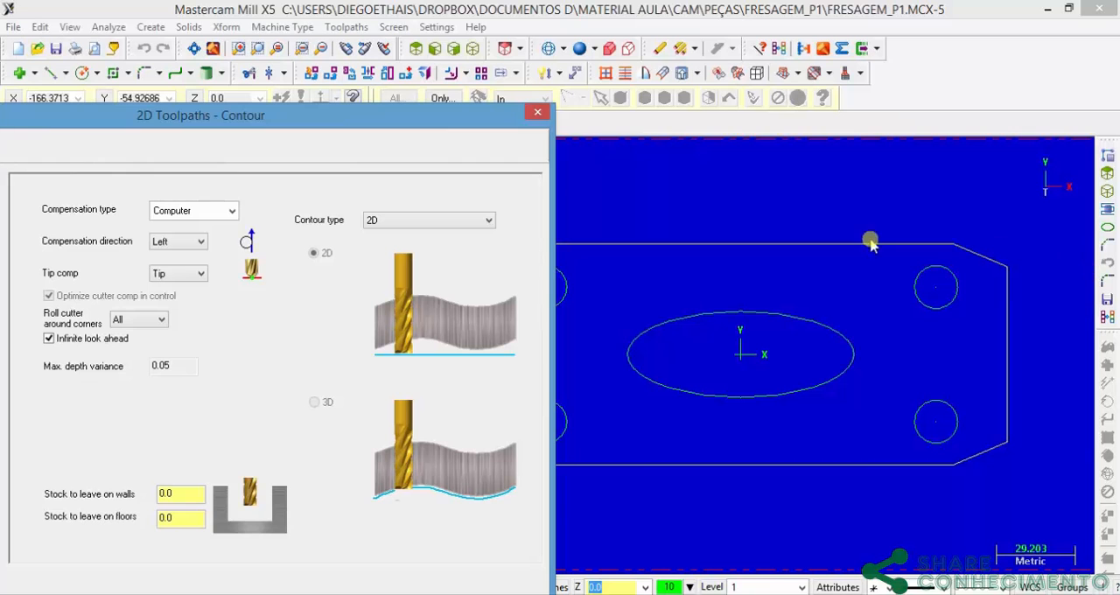
left_click_drag(436, 119, 913, 47)
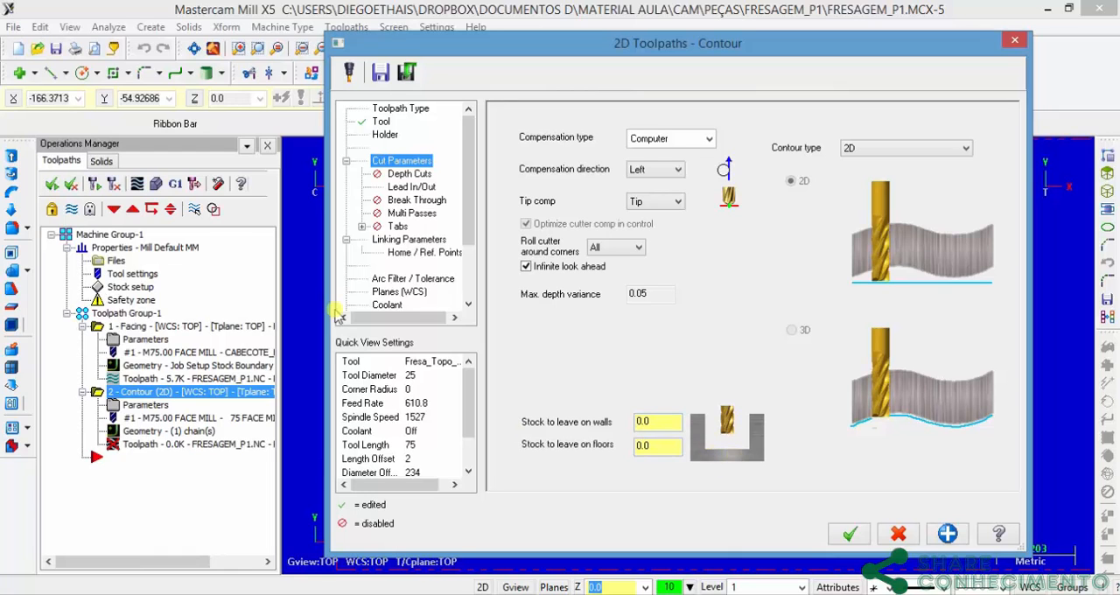
Step: Enable depth cuts for the contour with a maximum rough step of 5 mm and Keep tool down on
left_click(411, 173)
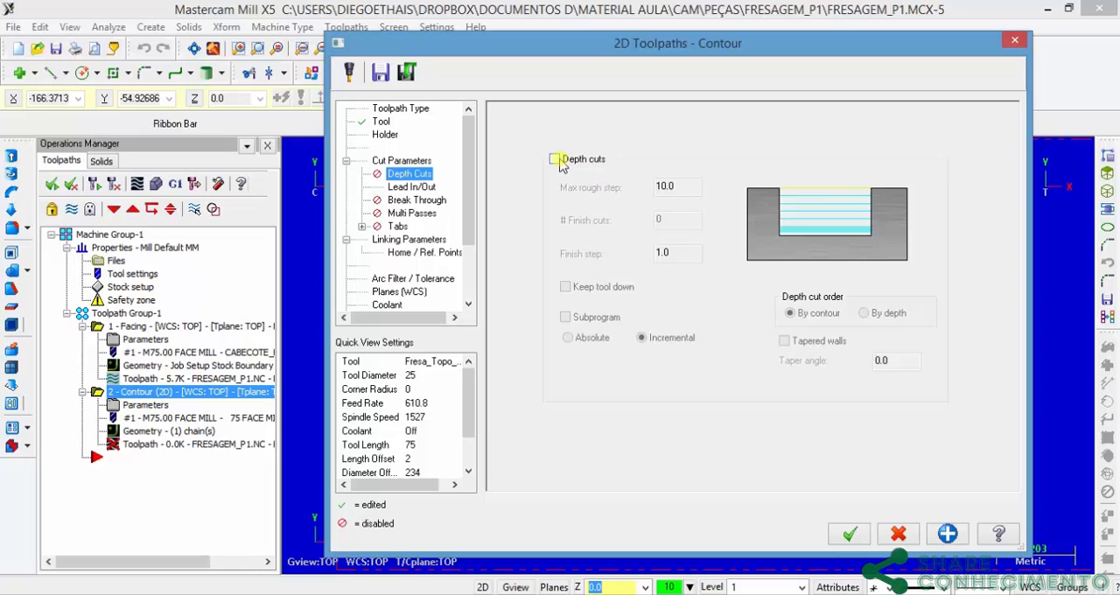
left_click(556, 159)
left_click(690, 187)
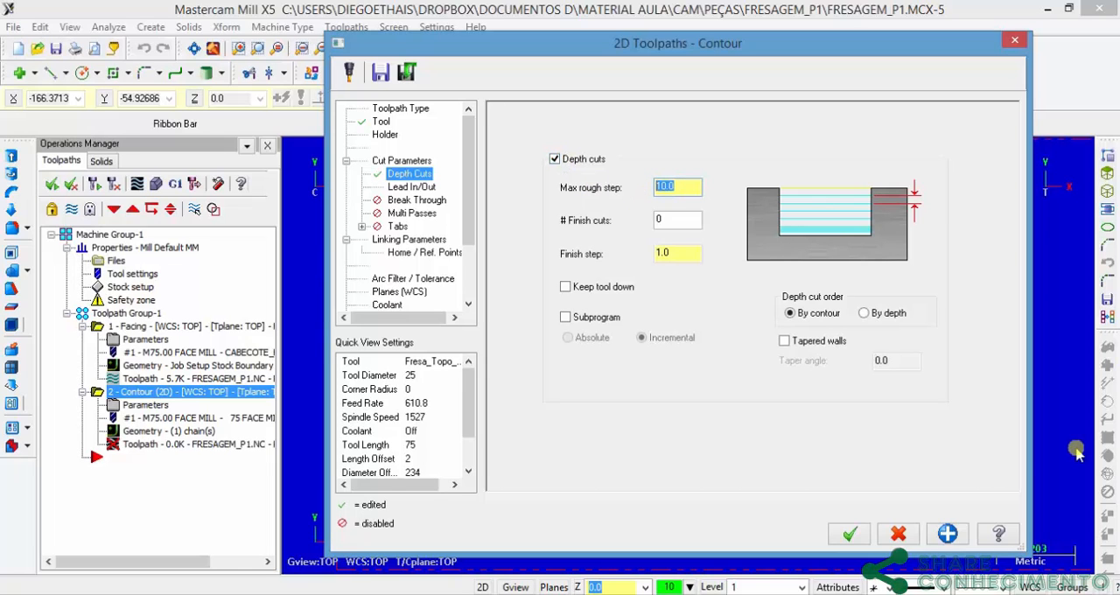
type("5")
left_click(693, 255)
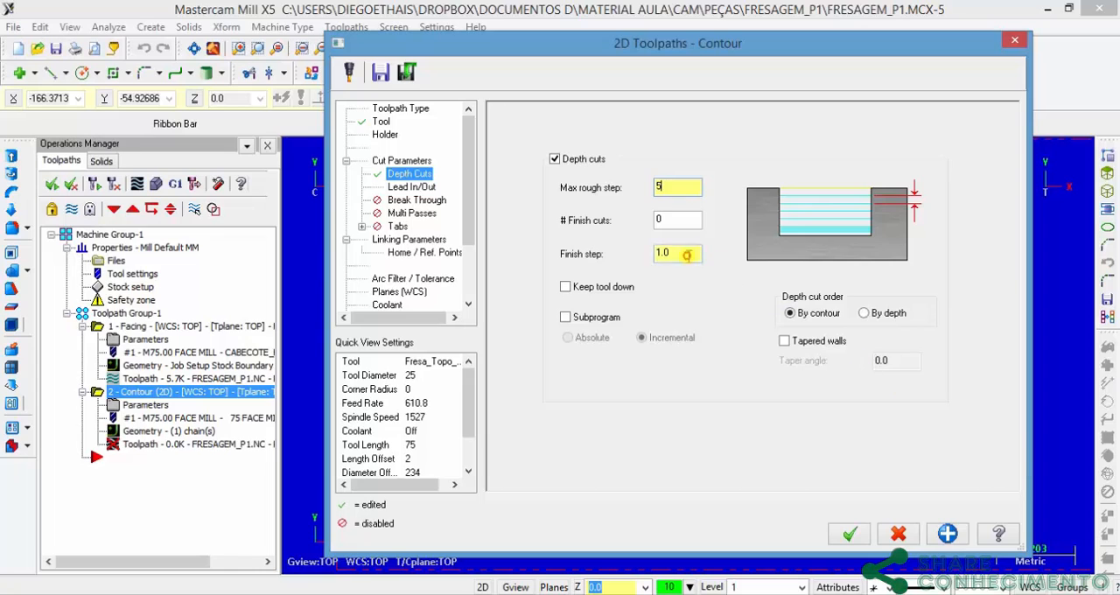
left_click(565, 289)
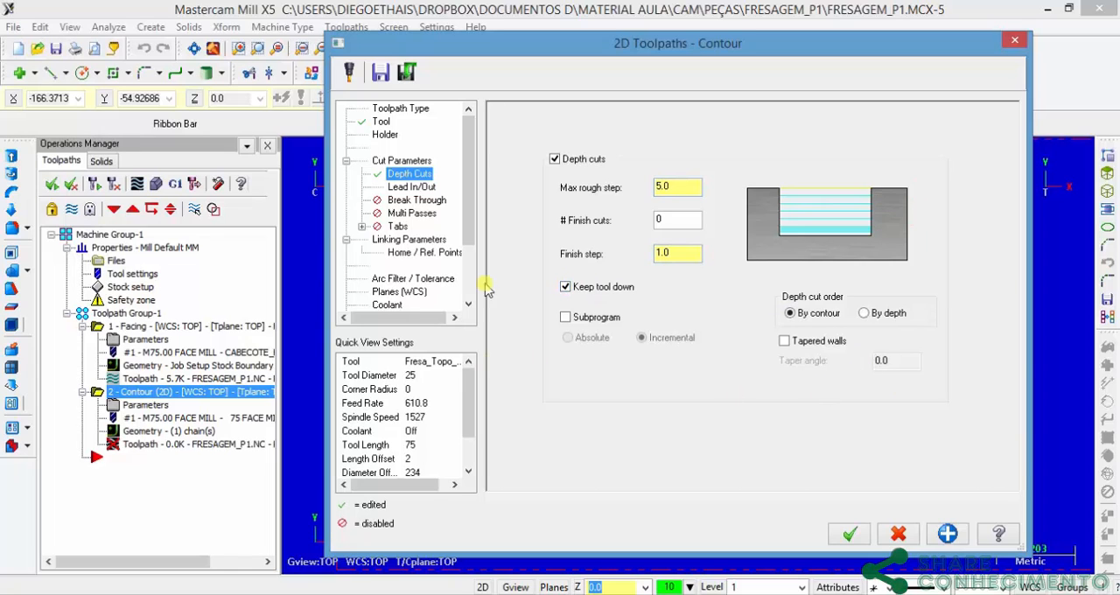
Step: Set the contour's linking parameters to an absolute retract of 10, a feed plane of 5 and a top of stock of 0
left_click(391, 240)
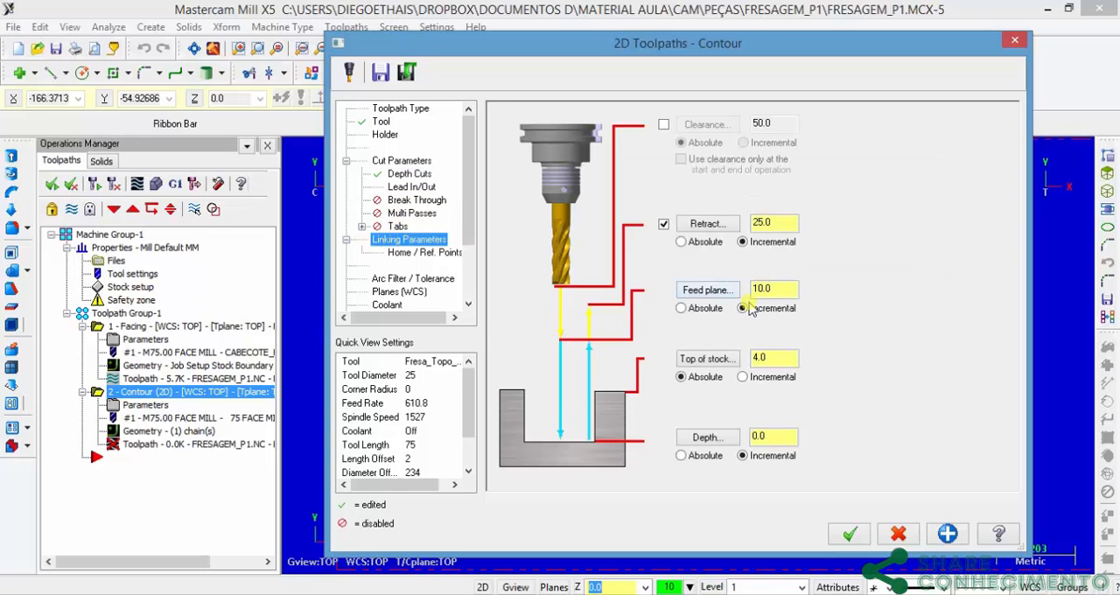
left_click(681, 242)
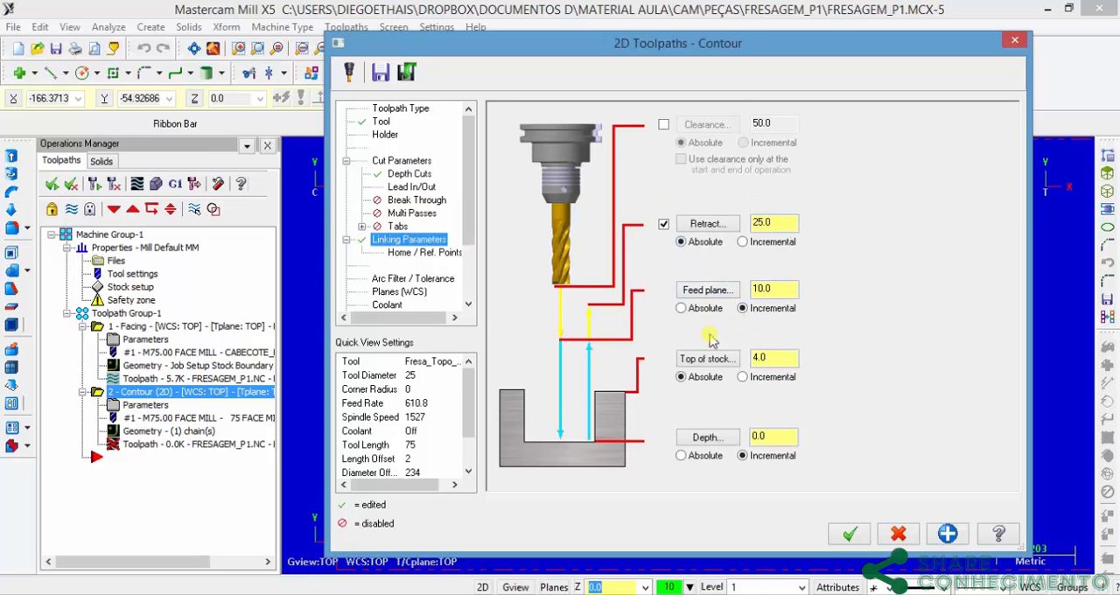
double_click(754, 288)
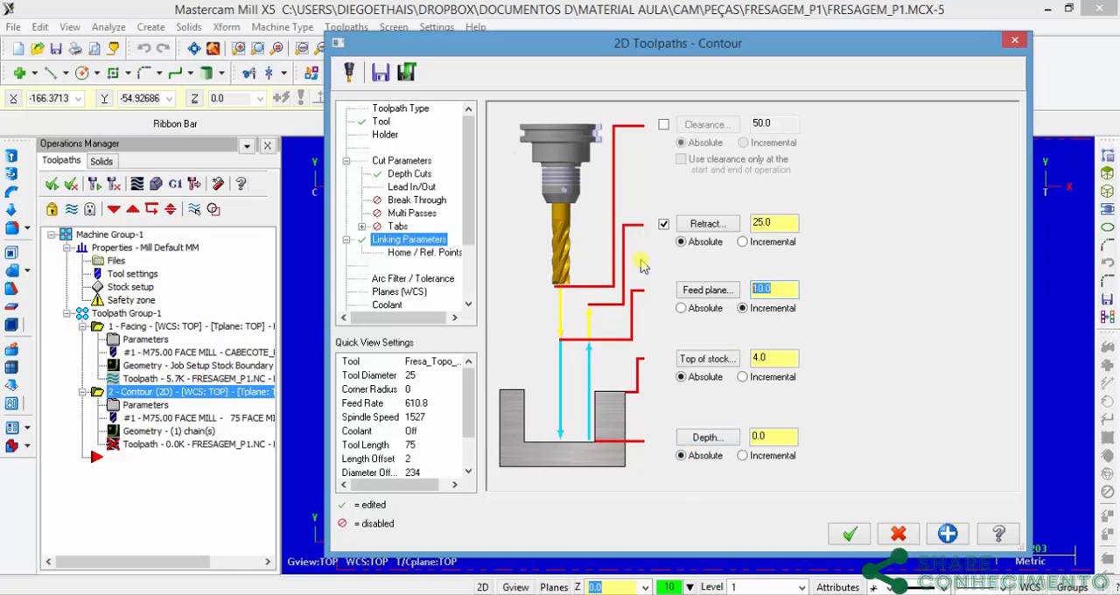
type("5")
left_click(776, 223)
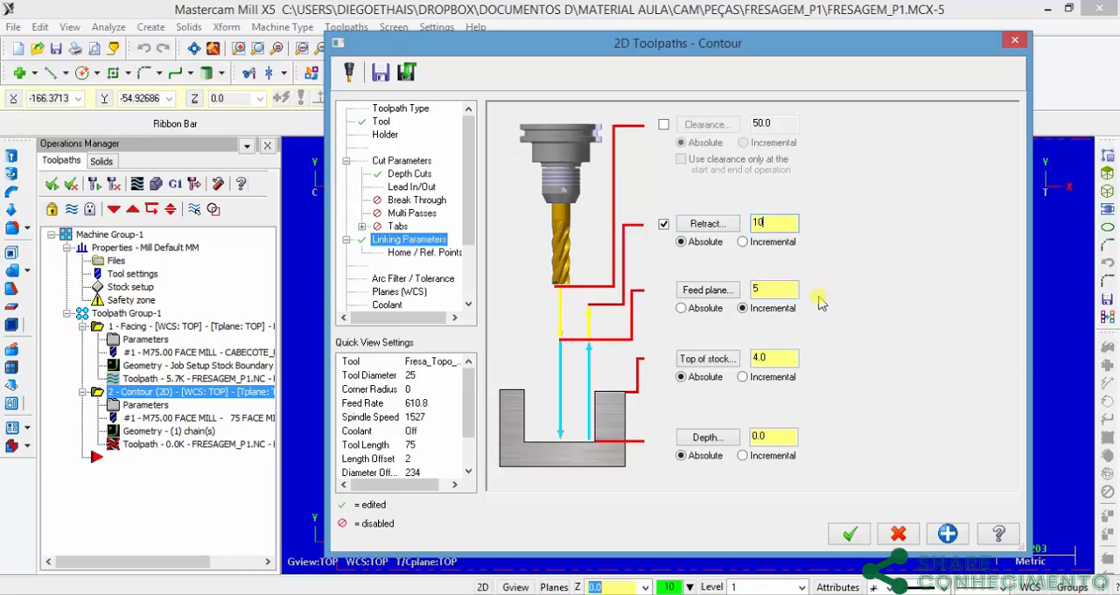
double_click(776, 357)
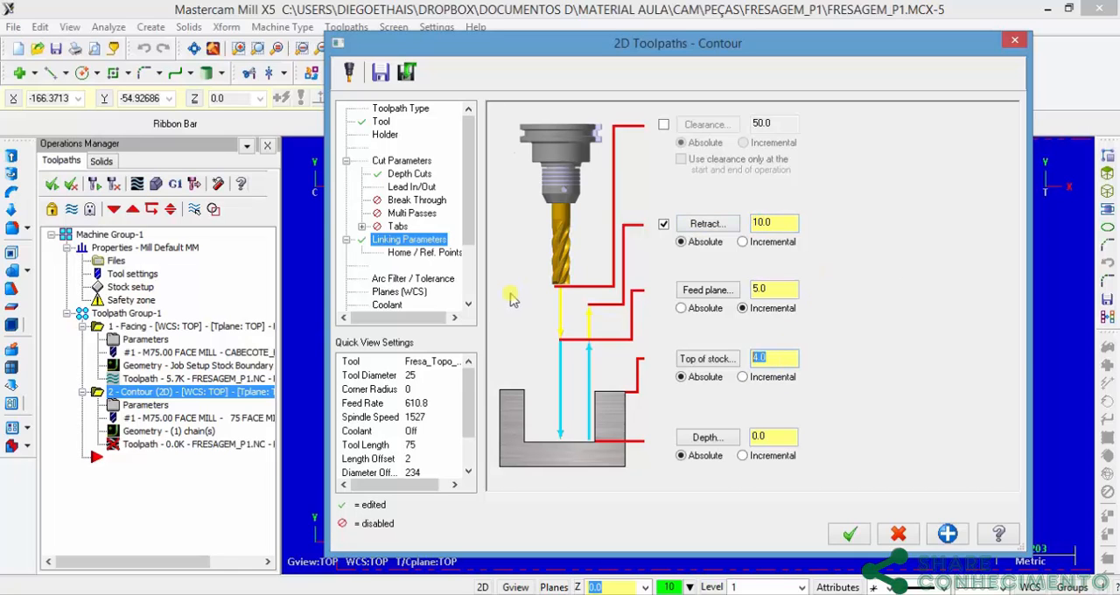
type("0")
Step: Check the plate's thickness in Fresagem_P1.pdf, set the contour depth to match and accept the parameters to generate the toolpath
key("alt+Tab")
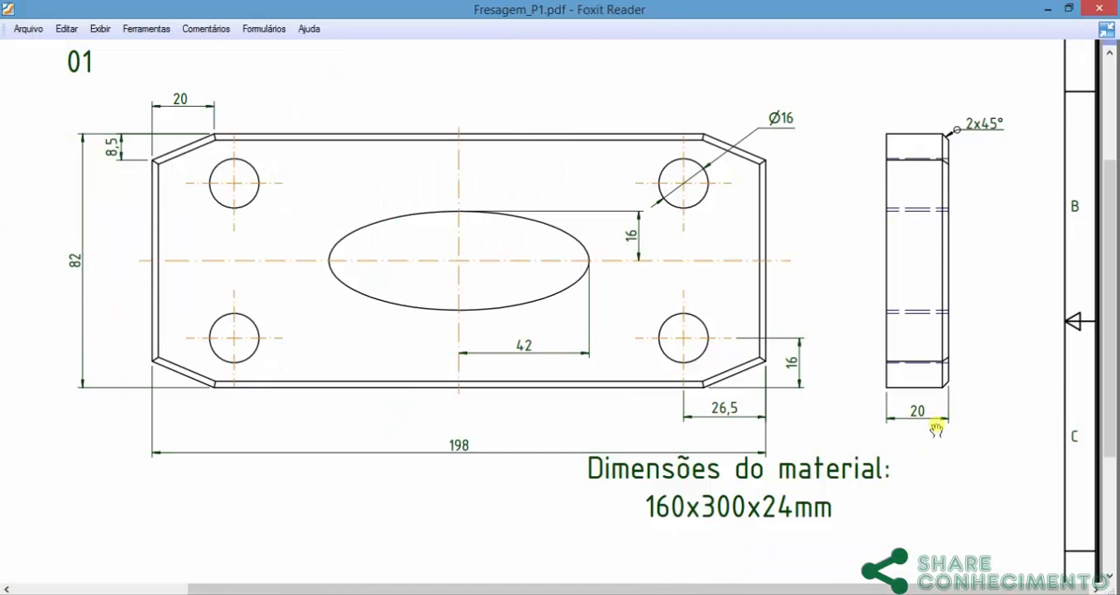
key("alt+Tab")
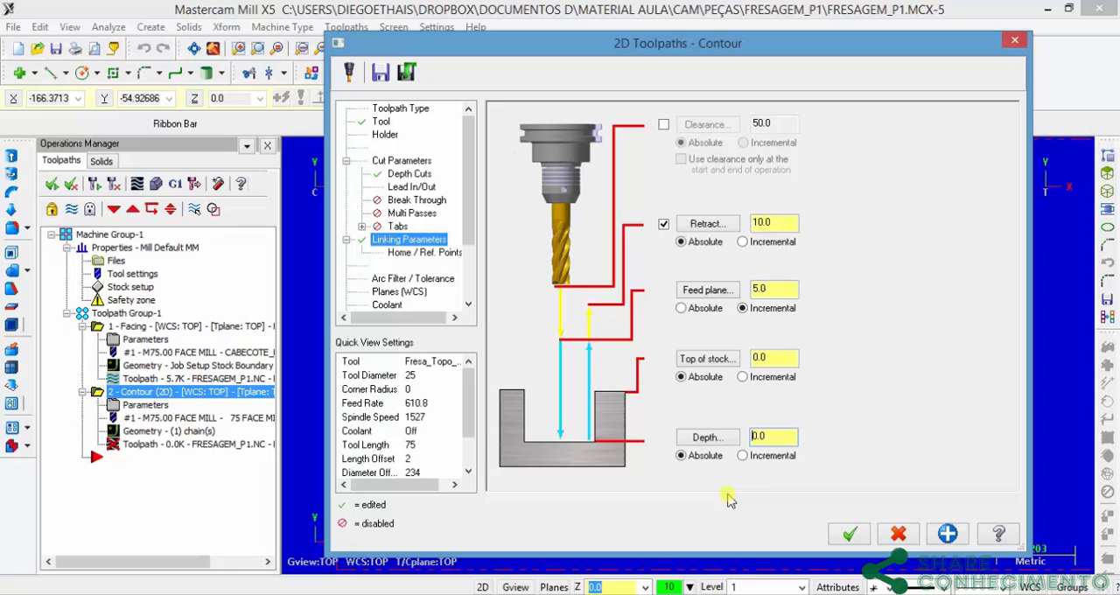
double_click(777, 440)
left_click(847, 536)
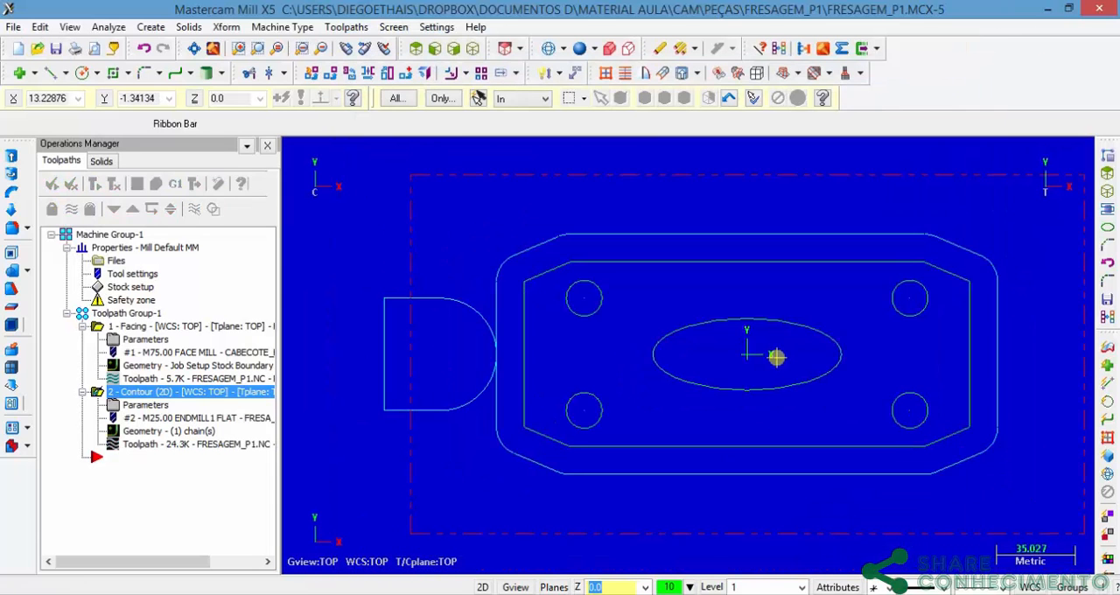
Step: Verify the whole toolpath group by simulating the facing and contour operations on the stock, and close the verification
scroll(776, 357, "down", 2)
middle_click_drag(750, 382, 691, 392)
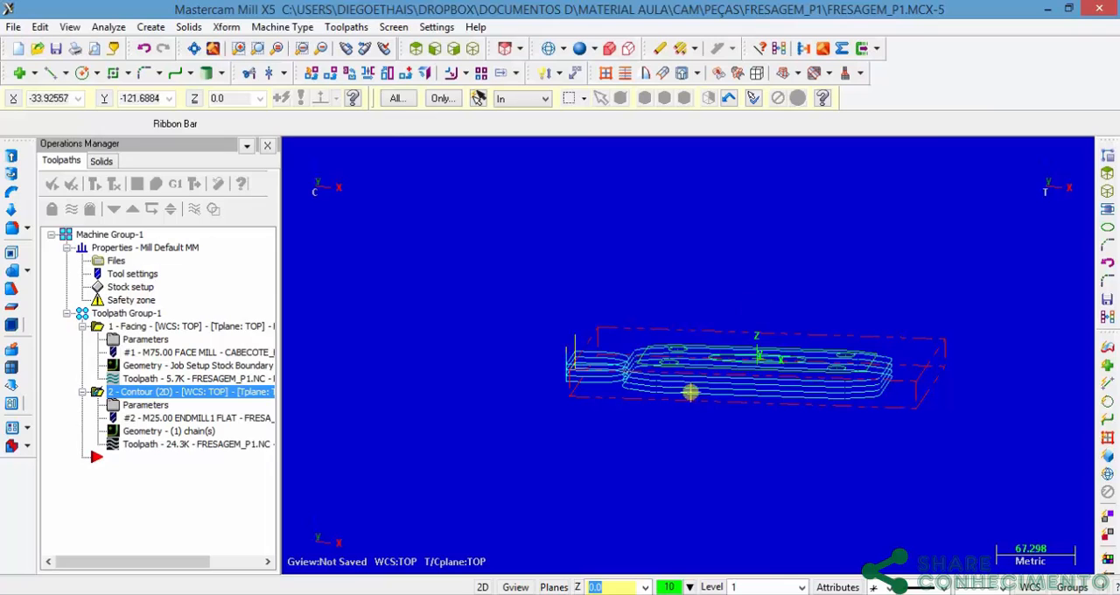
left_click(98, 329)
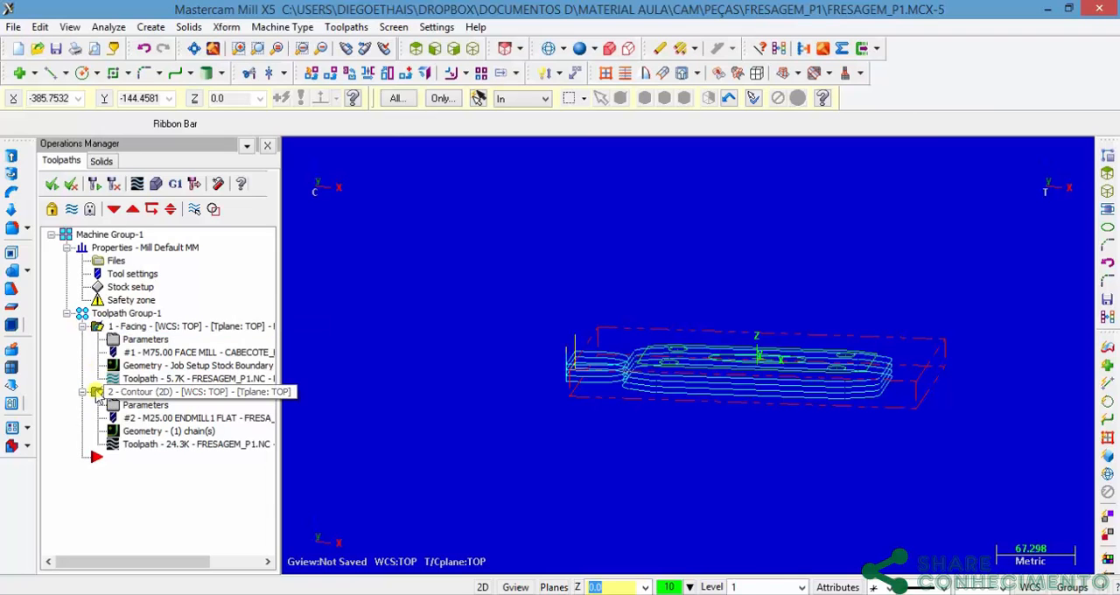
left_click(83, 325)
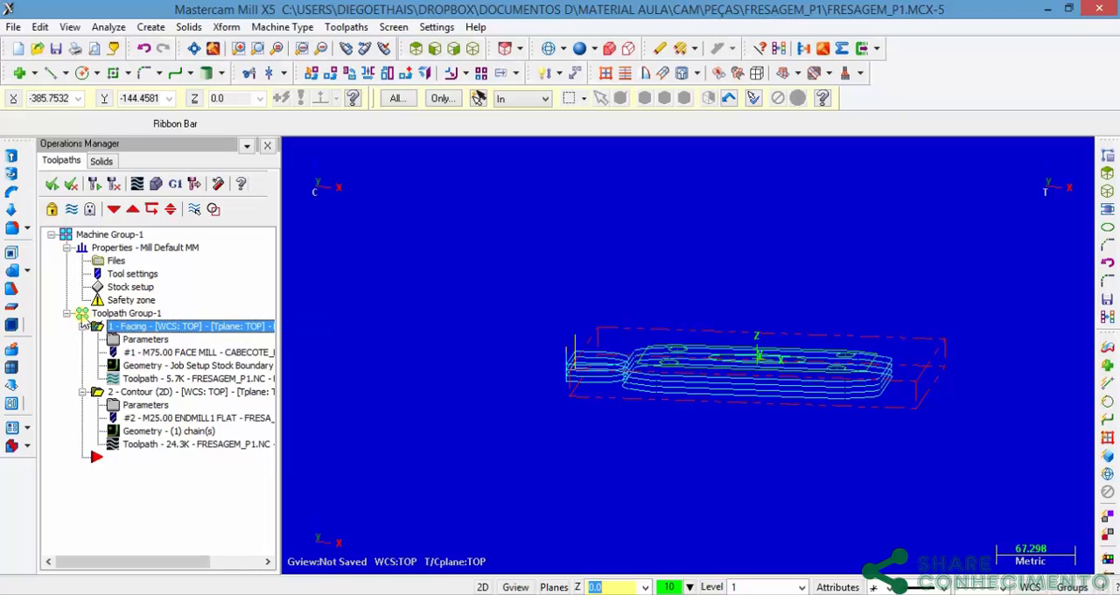
left_click(84, 313)
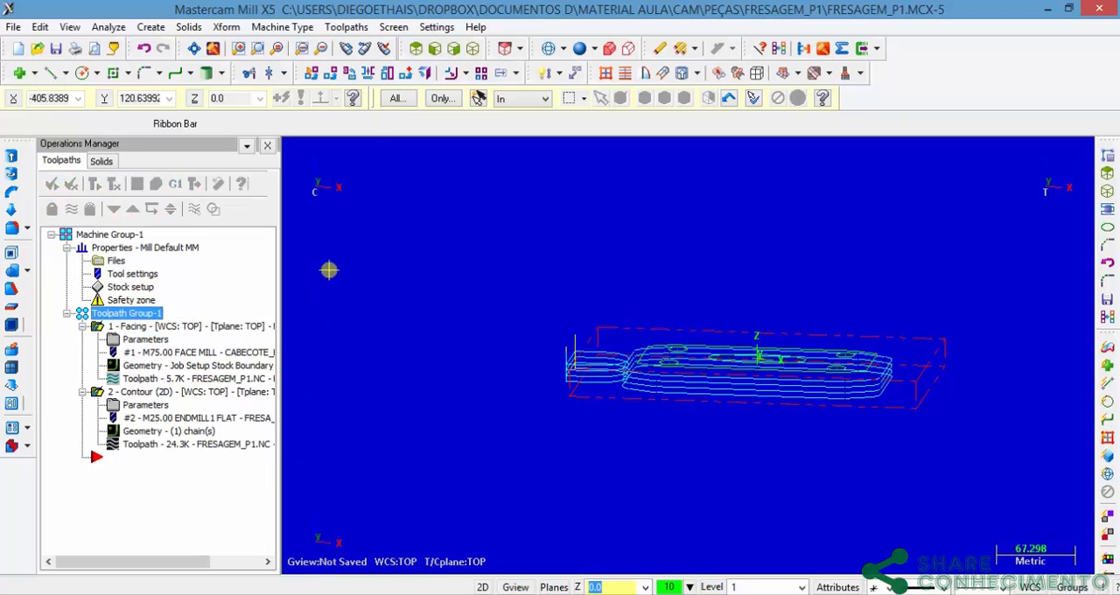
left_click(156, 182)
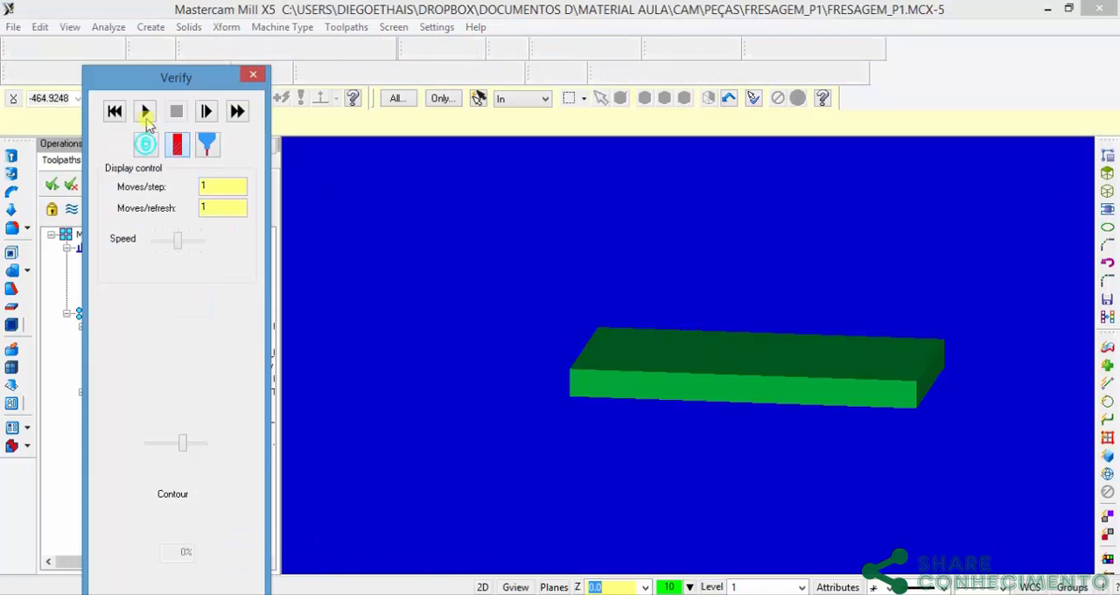
left_click(146, 112)
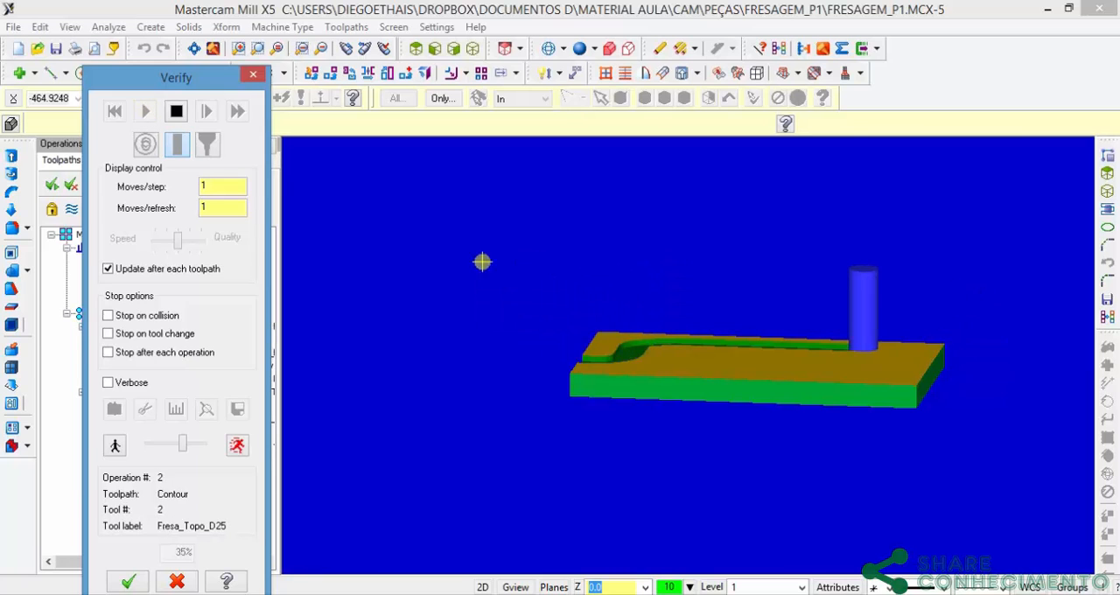
left_click(417, 48)
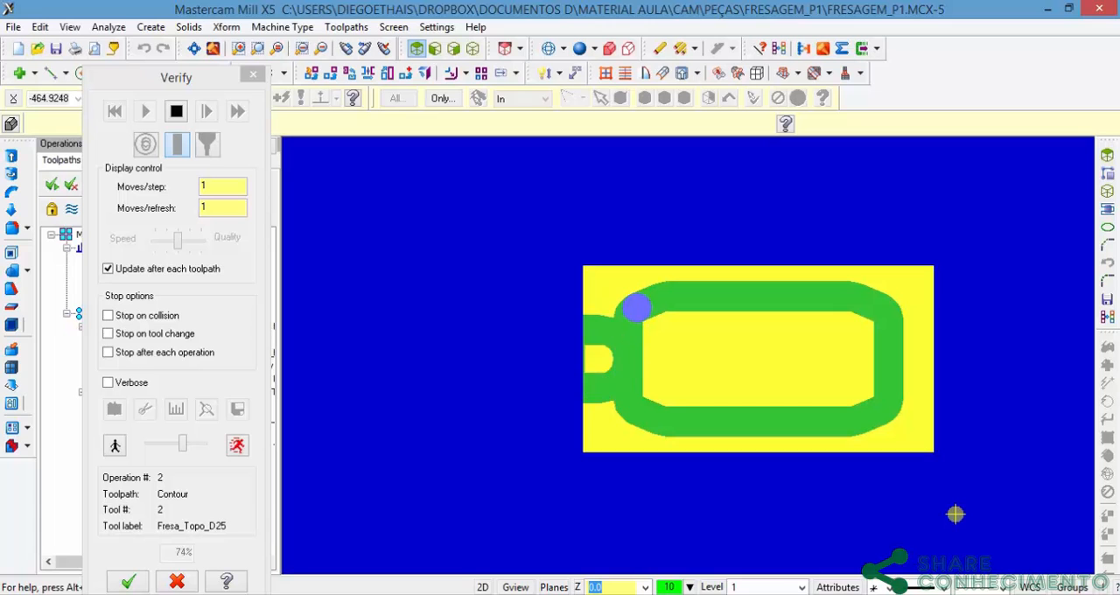
middle_click_drag(756, 415, 798, 321)
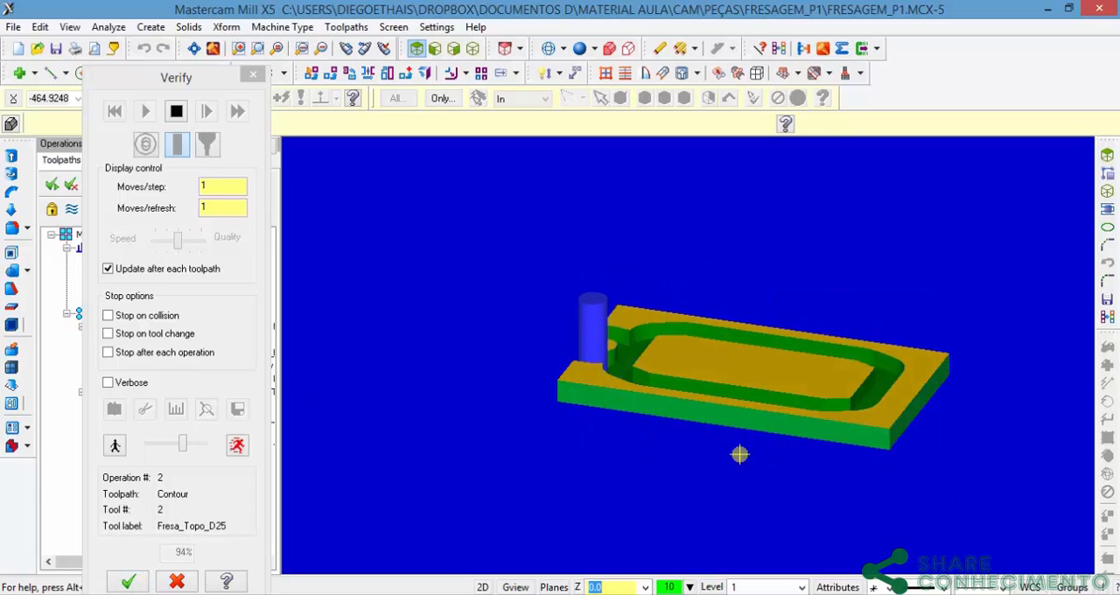
left_click(131, 581)
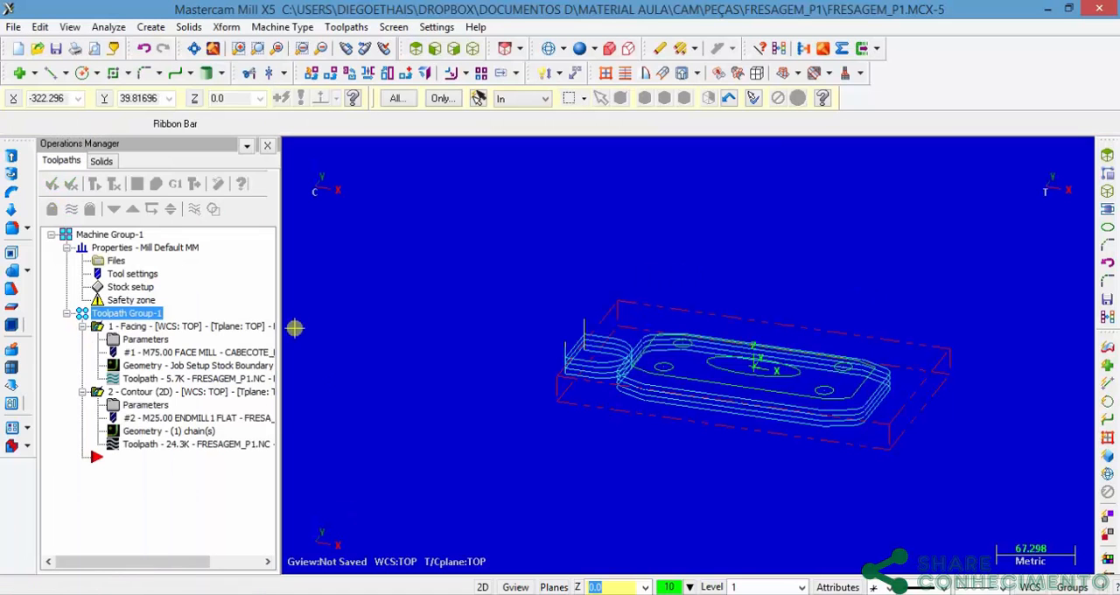
Step: In the contour's Lead In/Out parameters, set the entry line length and arc radius to 30% and copy the entry values to the exit
left_click(141, 410)
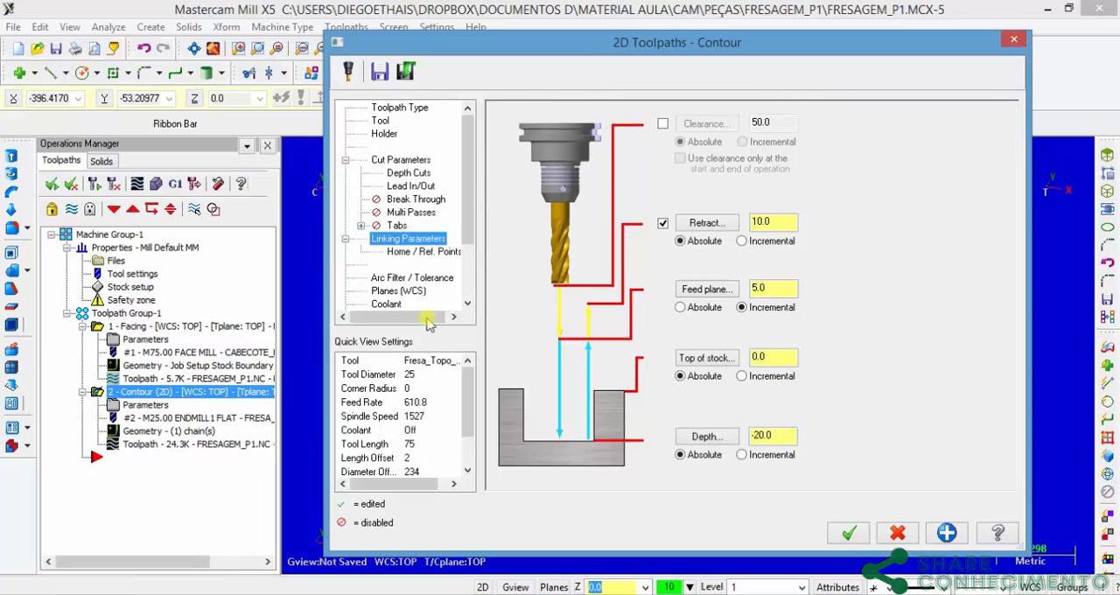
left_click(408, 187)
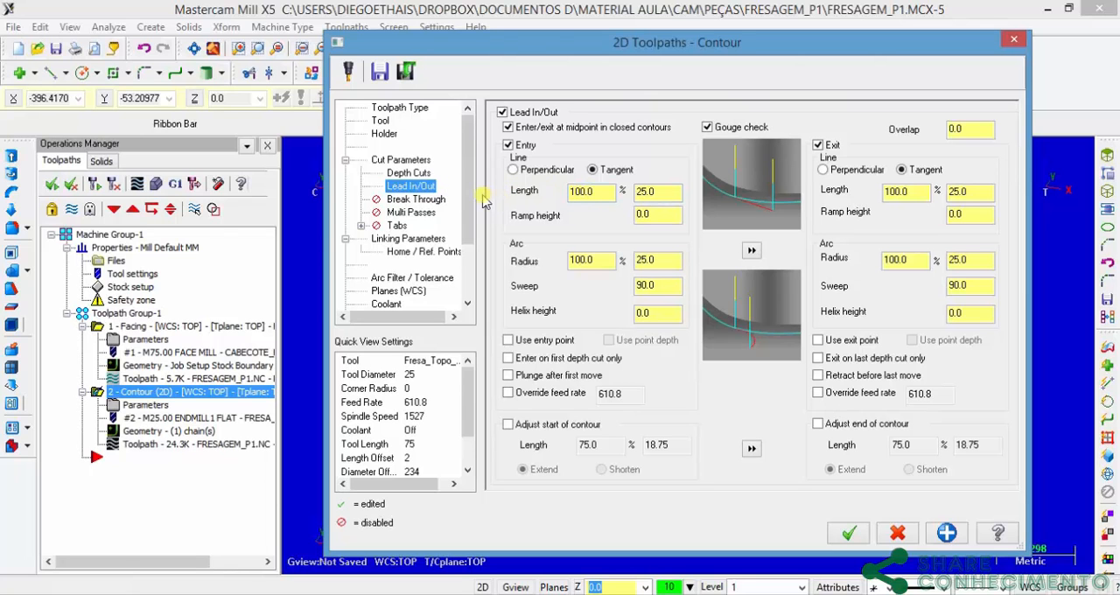
left_click_drag(688, 43, 94, 370)
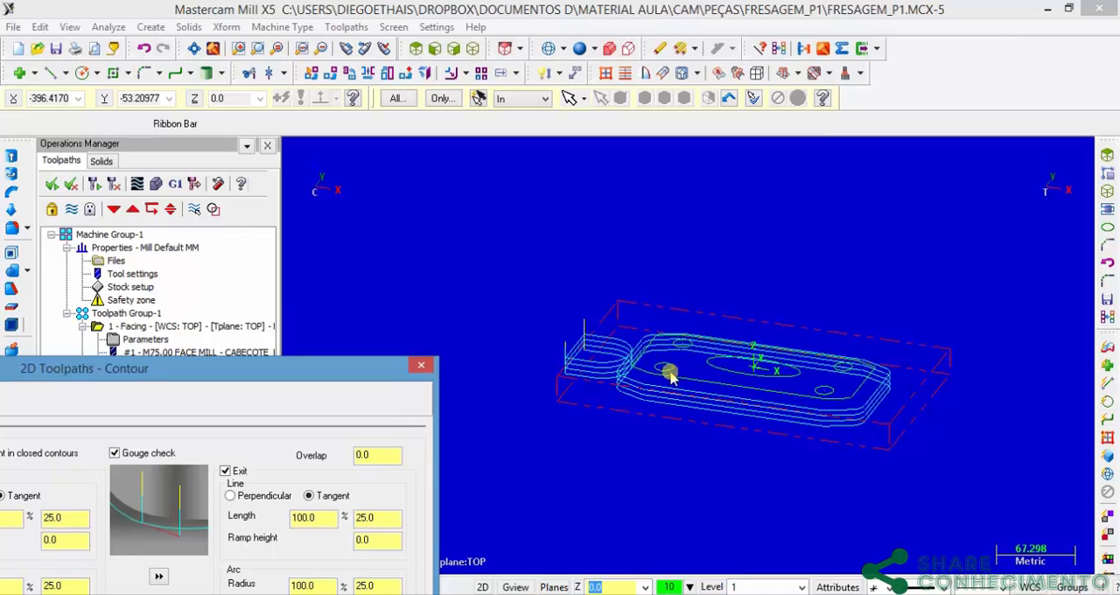
left_click_drag(317, 367, 865, 129)
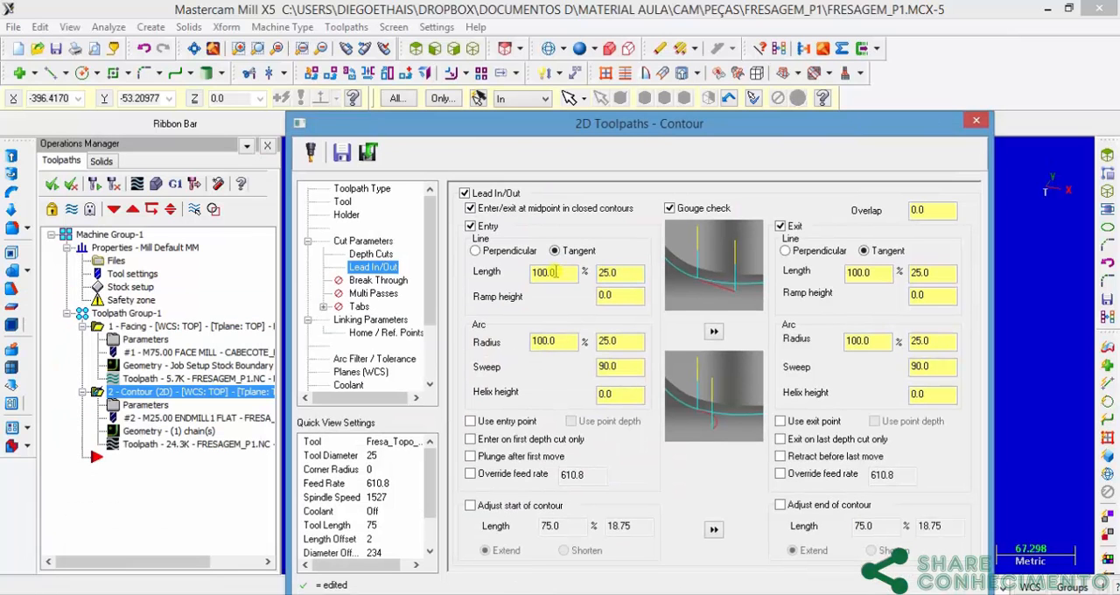
type("30")
double_click(564, 342)
type("30")
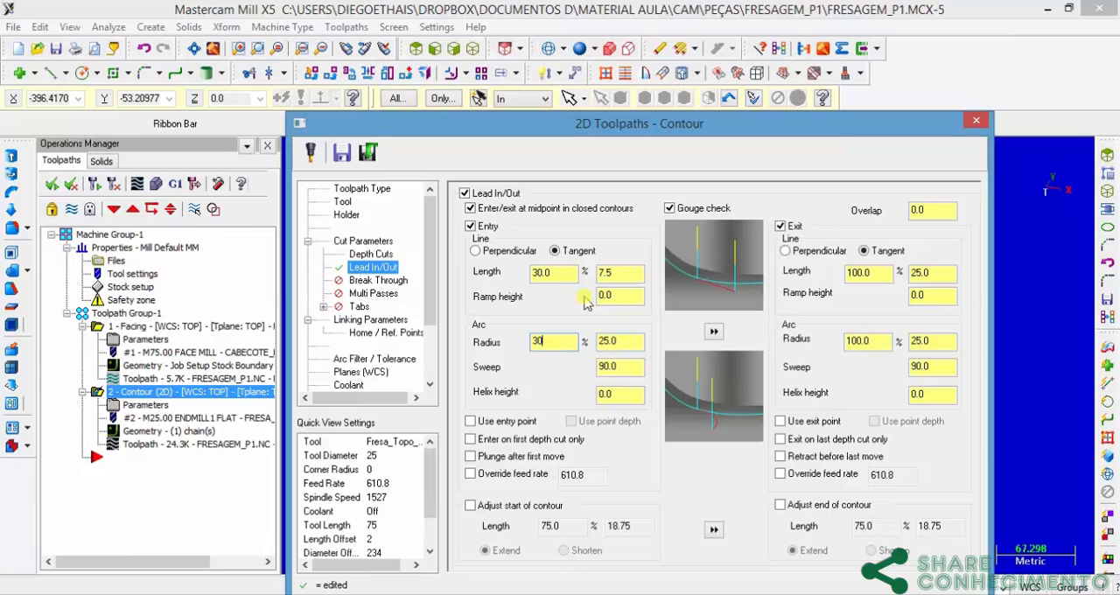
left_click(606, 296)
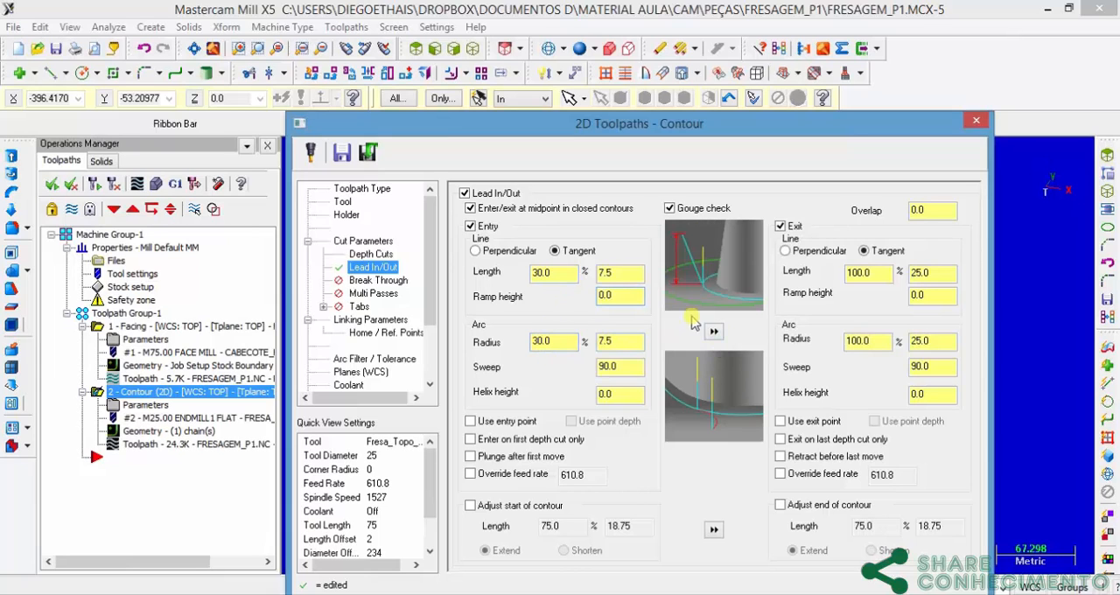
left_click(714, 333)
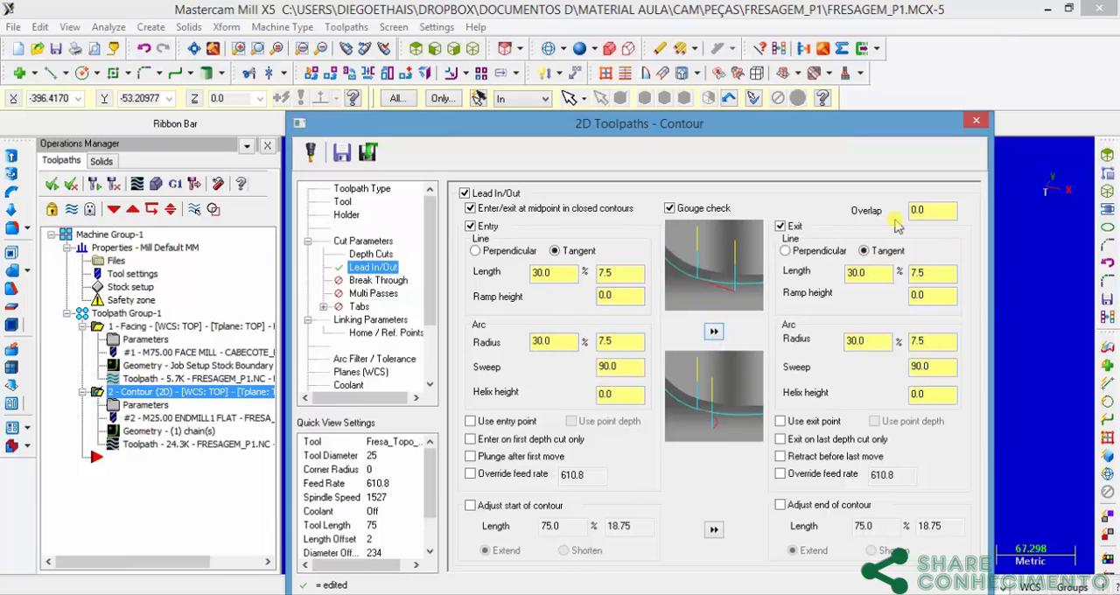
Step: Set the lead in/out overlap to 2, accept the parameters to regenerate the contour toolpath and inspect its entry and exit moves
double_click(923, 210)
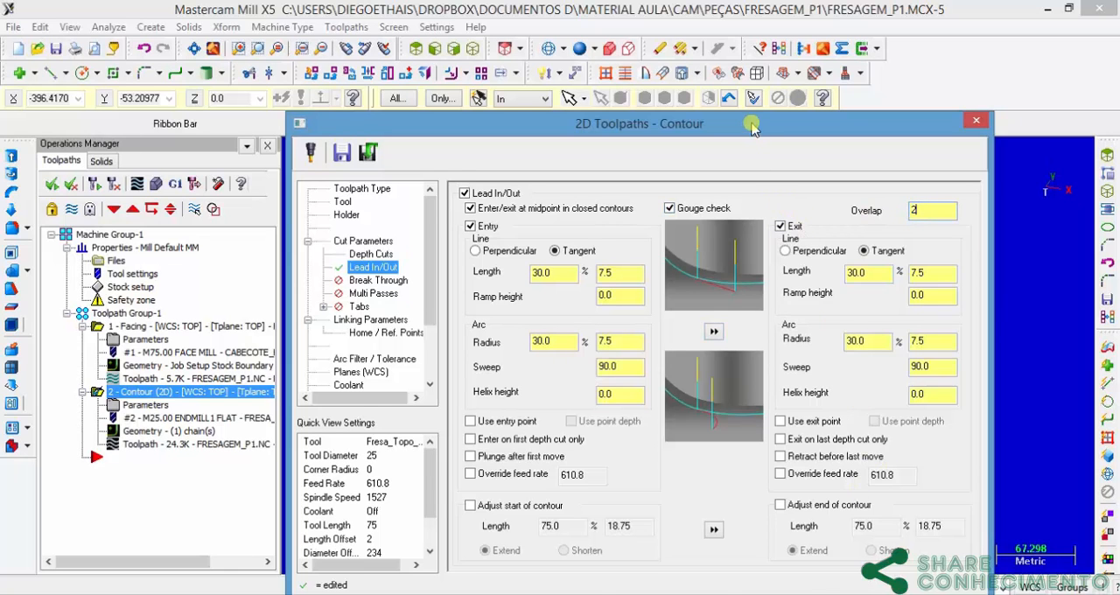
left_click_drag(751, 124, 771, 40)
left_click(828, 531)
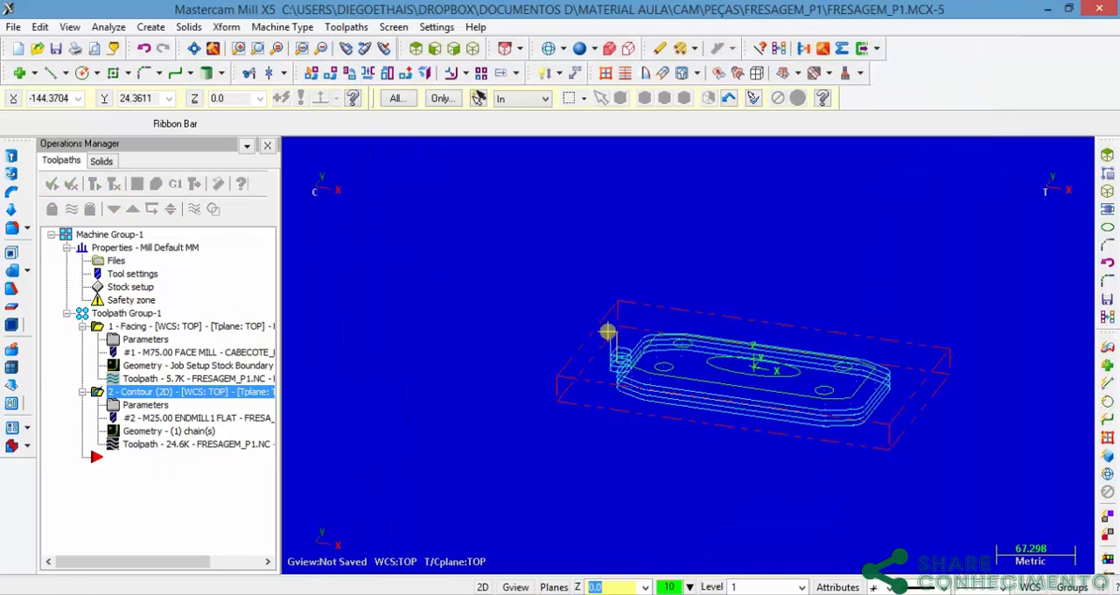
middle_click_drag(610, 365, 544, 168)
left_click(417, 48)
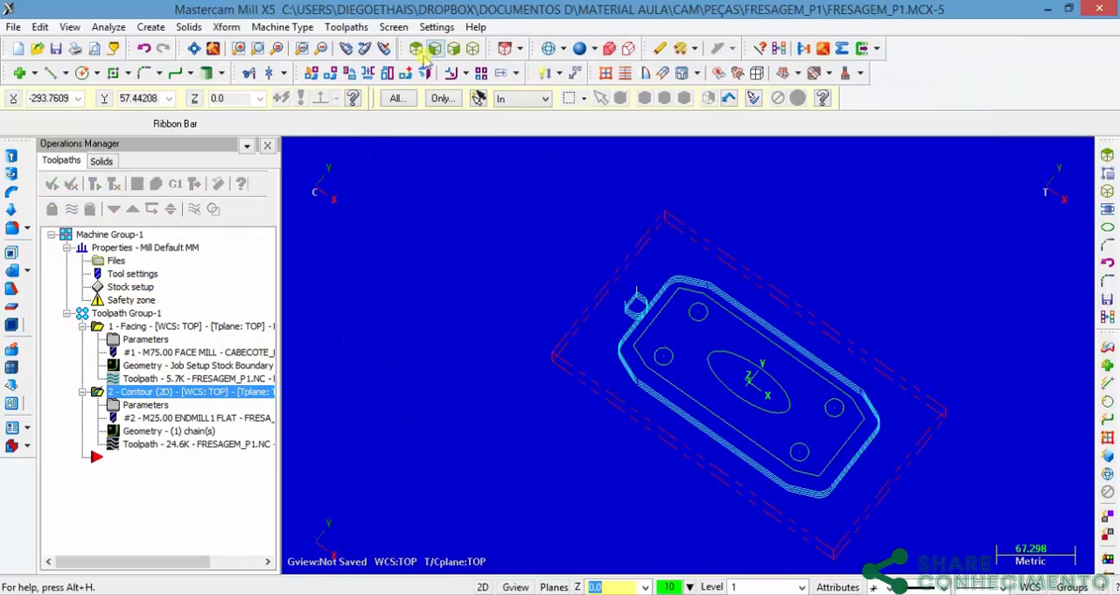
scroll(626, 375, "up", 2)
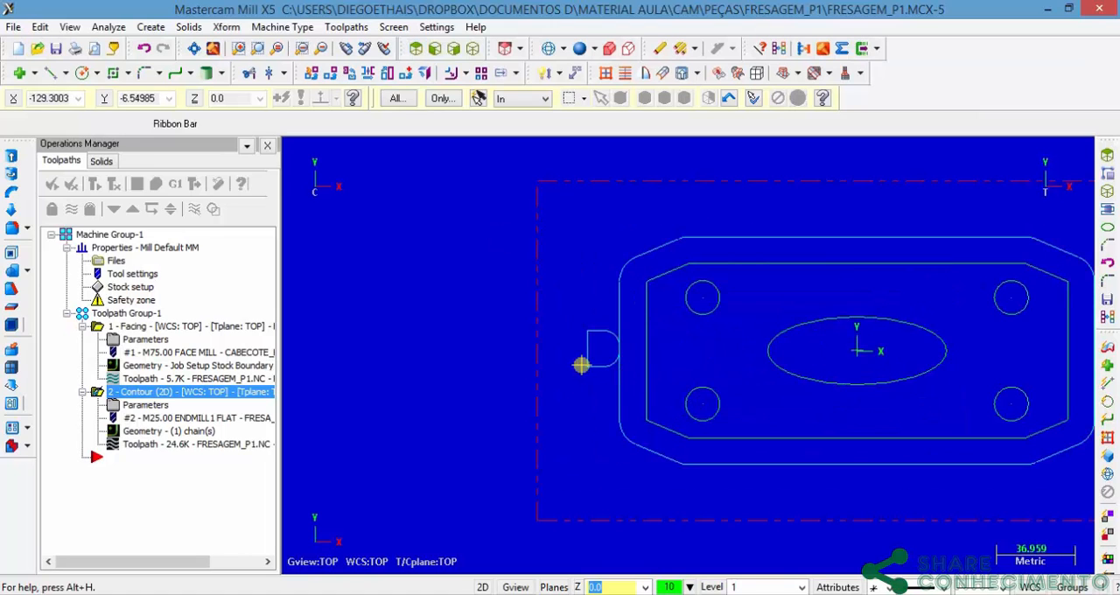
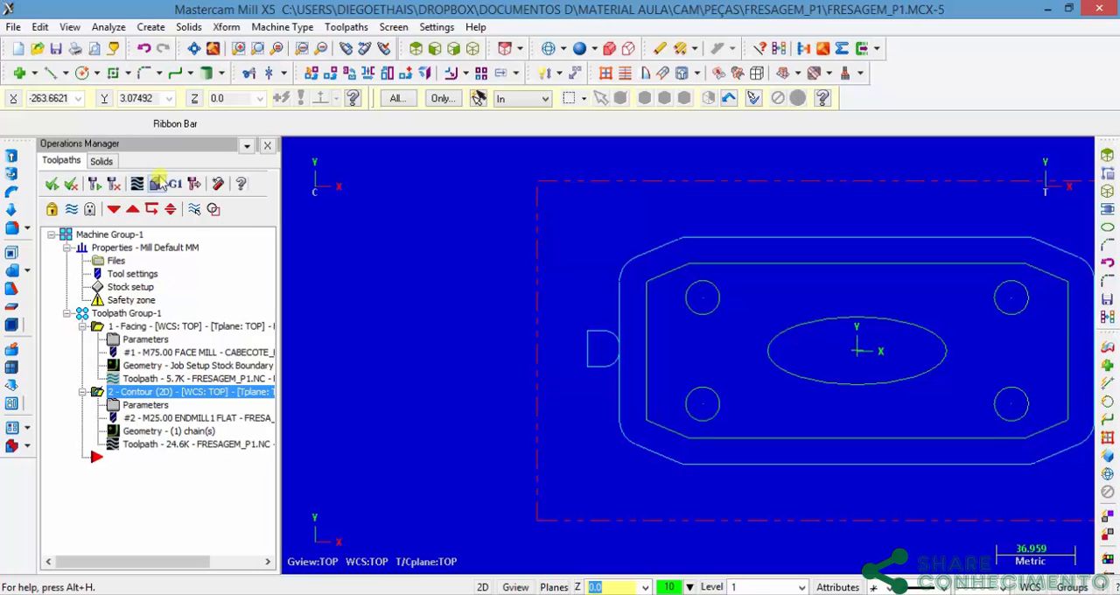
Step: Verify the contour operation on the stock, view the cut from a tilted angle and close the verification
left_click(157, 183)
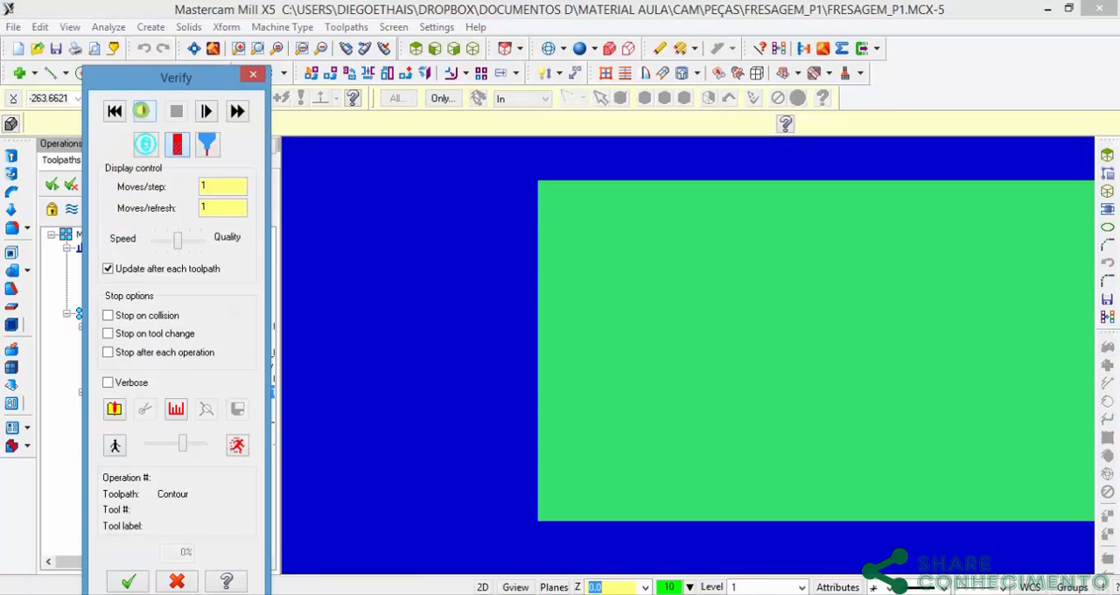
left_click(143, 110)
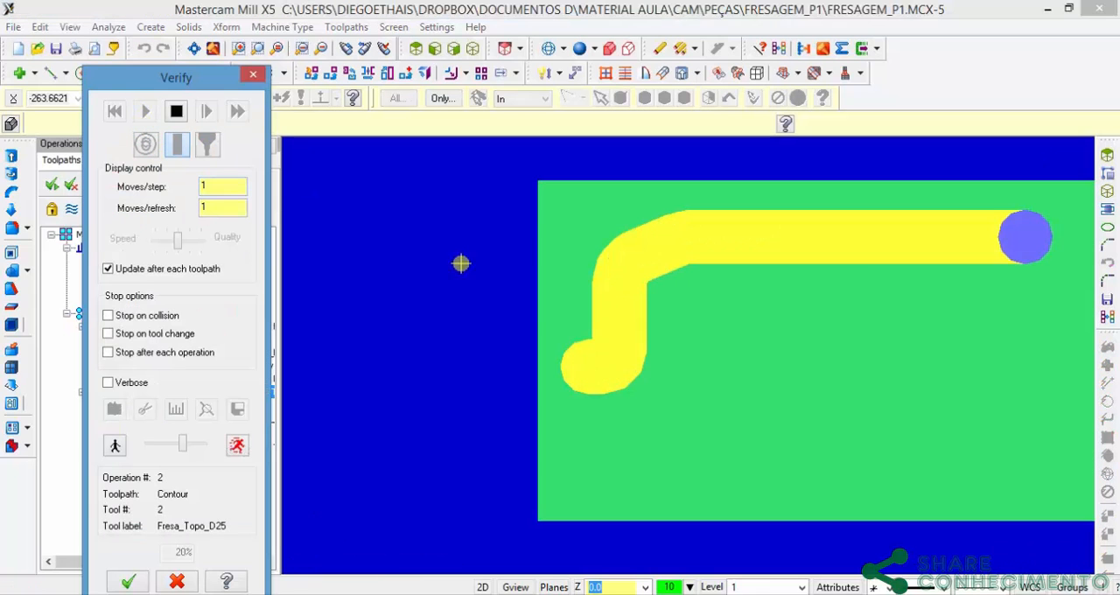
middle_click_drag(785, 390, 615, 414)
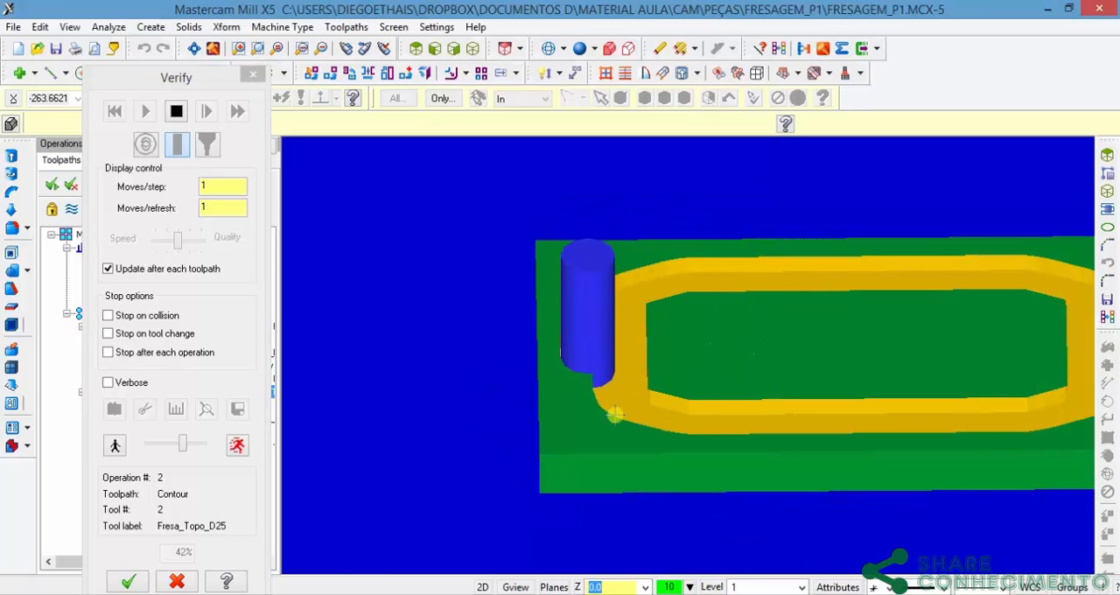
left_click(251, 78)
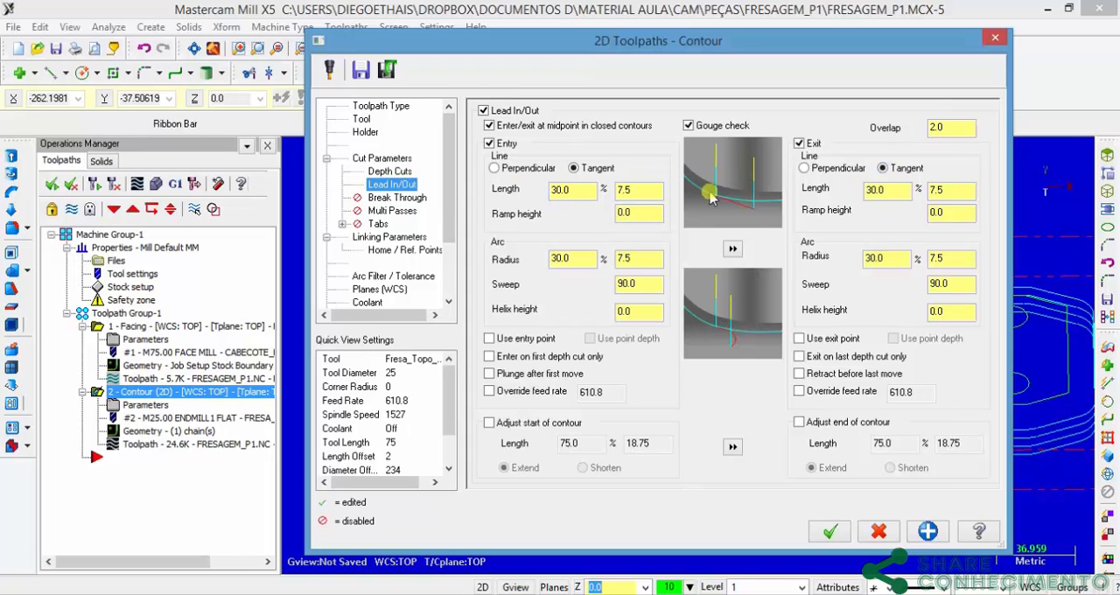
Step: Set the contour's lead-in line length to 150%, accept the parameters and regenerate the toolpath in the top view
double_click(571, 189)
left_click(589, 263)
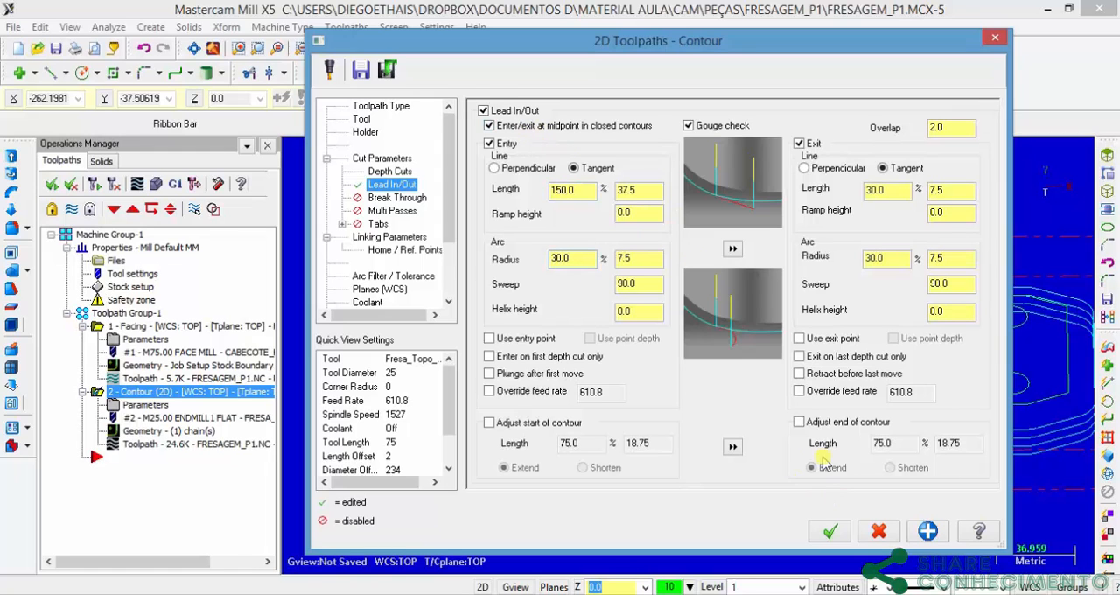
left_click(831, 530)
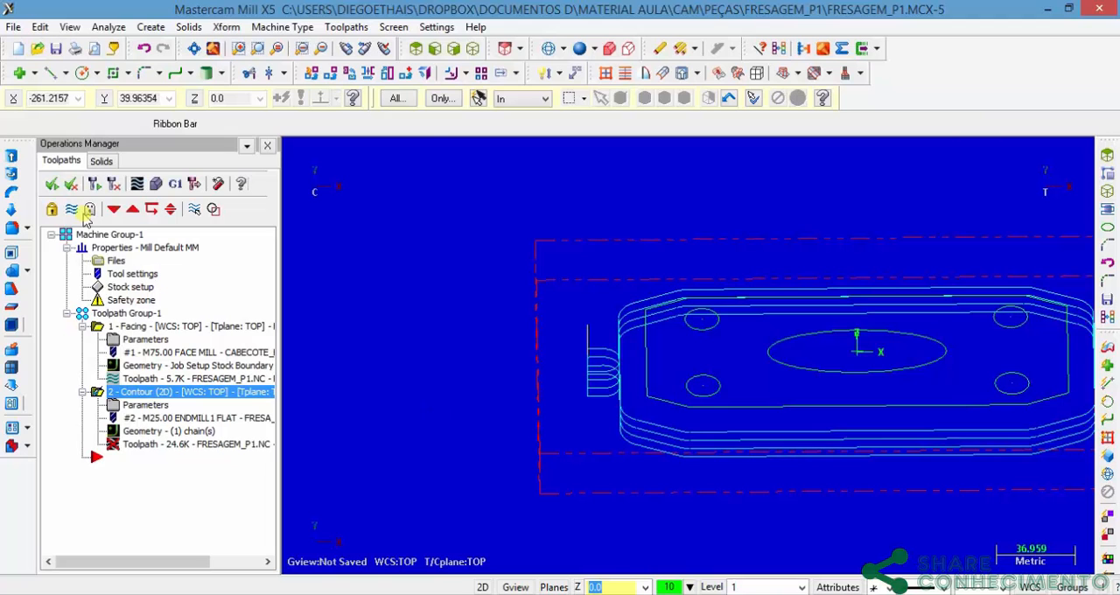
left_click(415, 48)
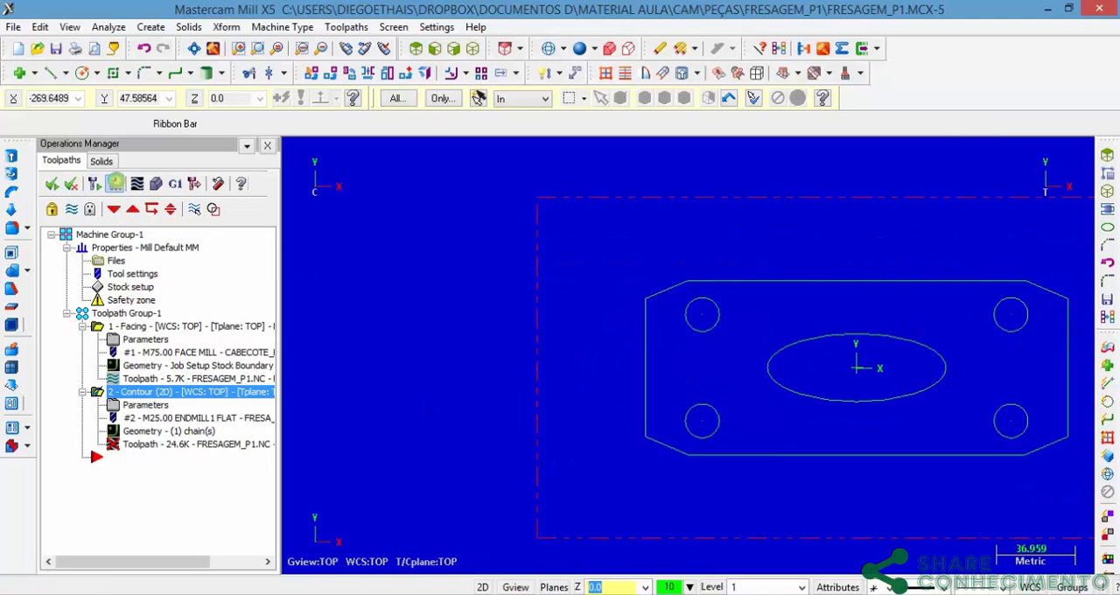
left_click(116, 185)
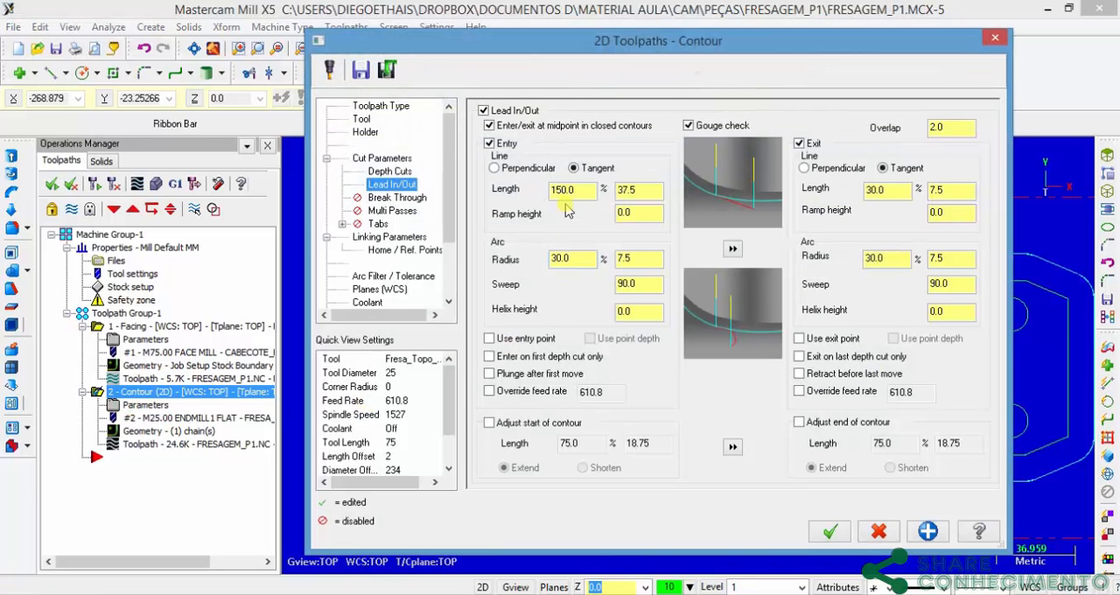
Step: Set the contour's entry line length and arc radius to 200%, copy them to the exit, regenerate the toolpath and inspect it
double_click(578, 189)
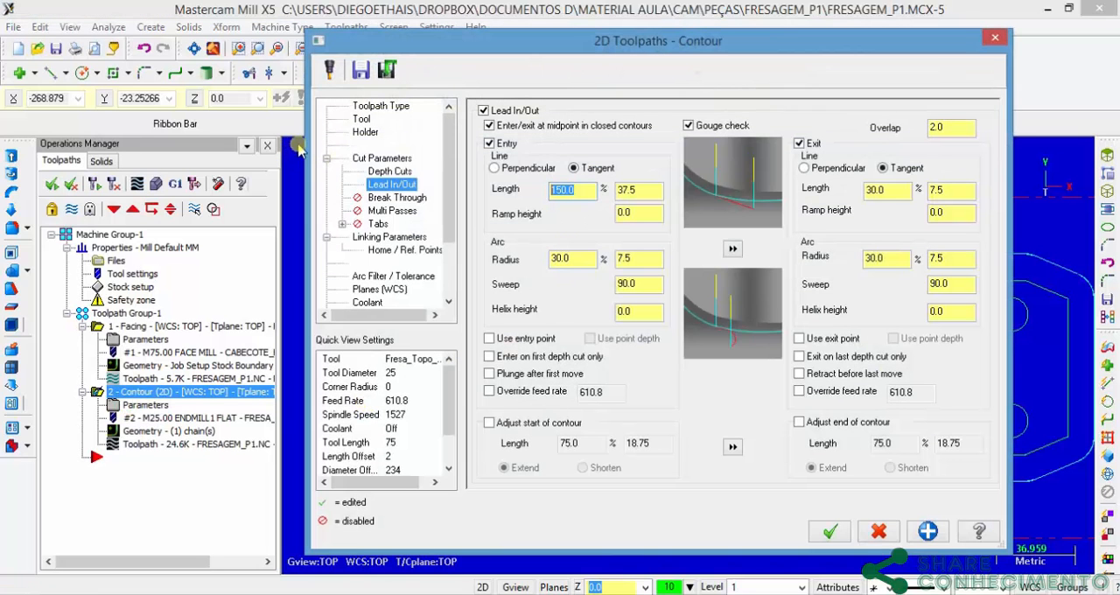
type("200")
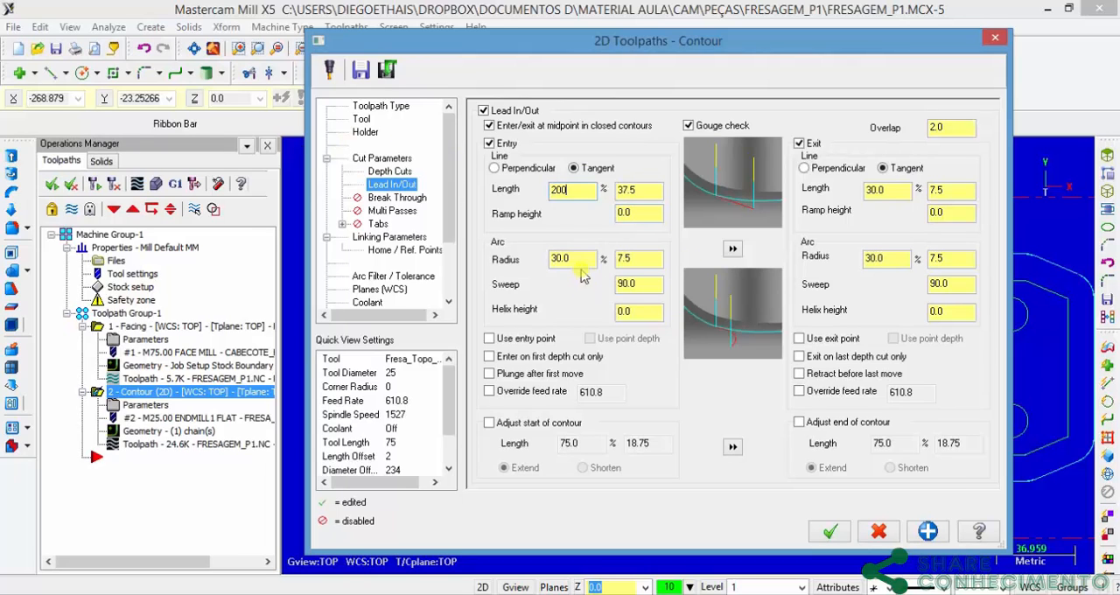
double_click(569, 258)
type("2")
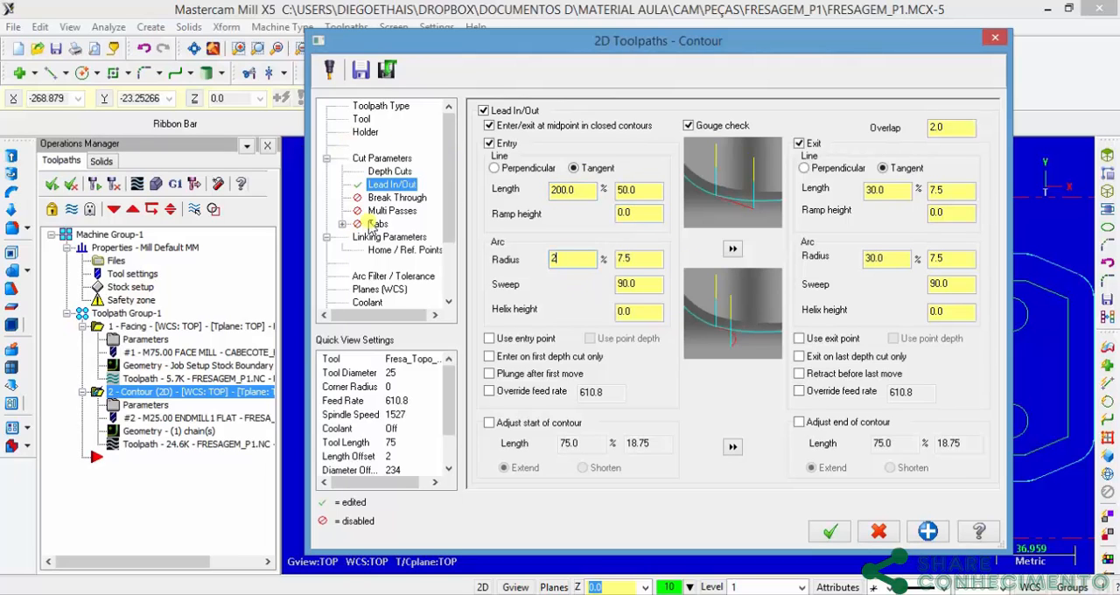
type("00")
double_click(640, 262)
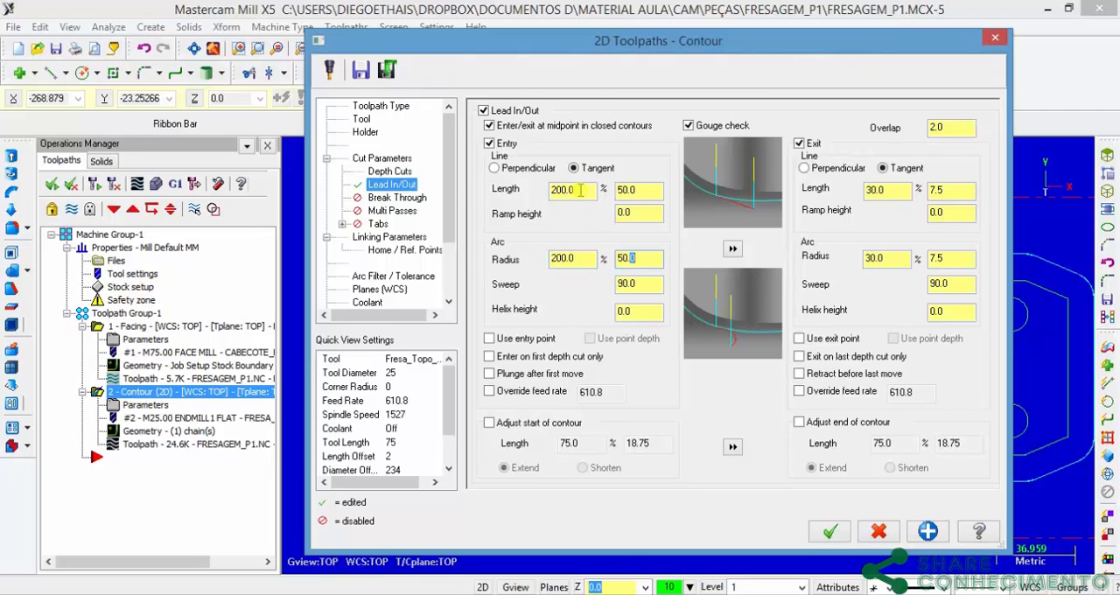
left_click(733, 248)
left_click(830, 531)
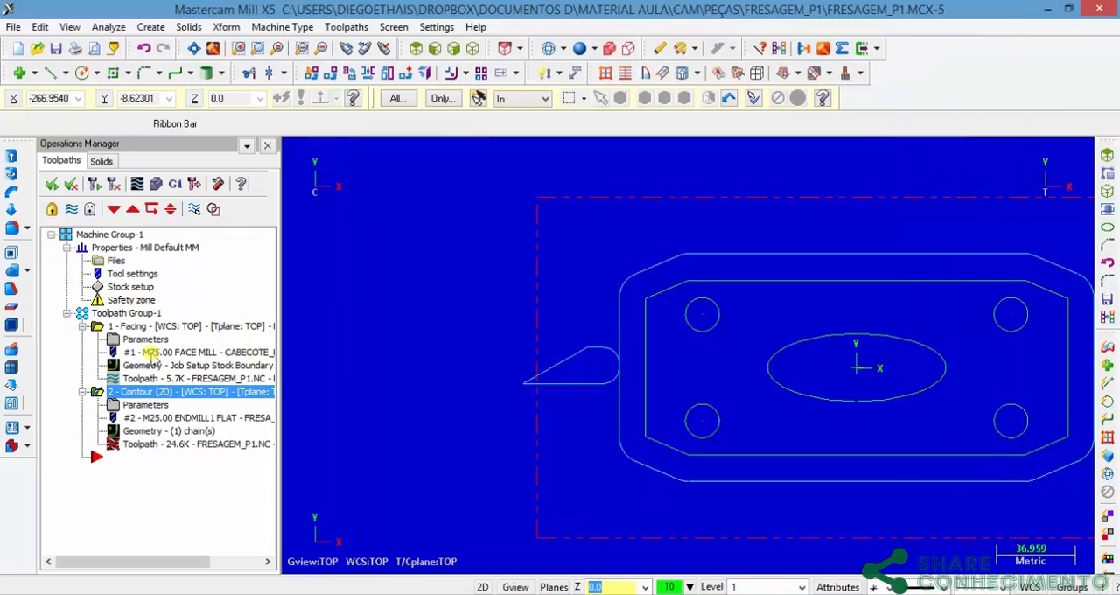
left_click(114, 185)
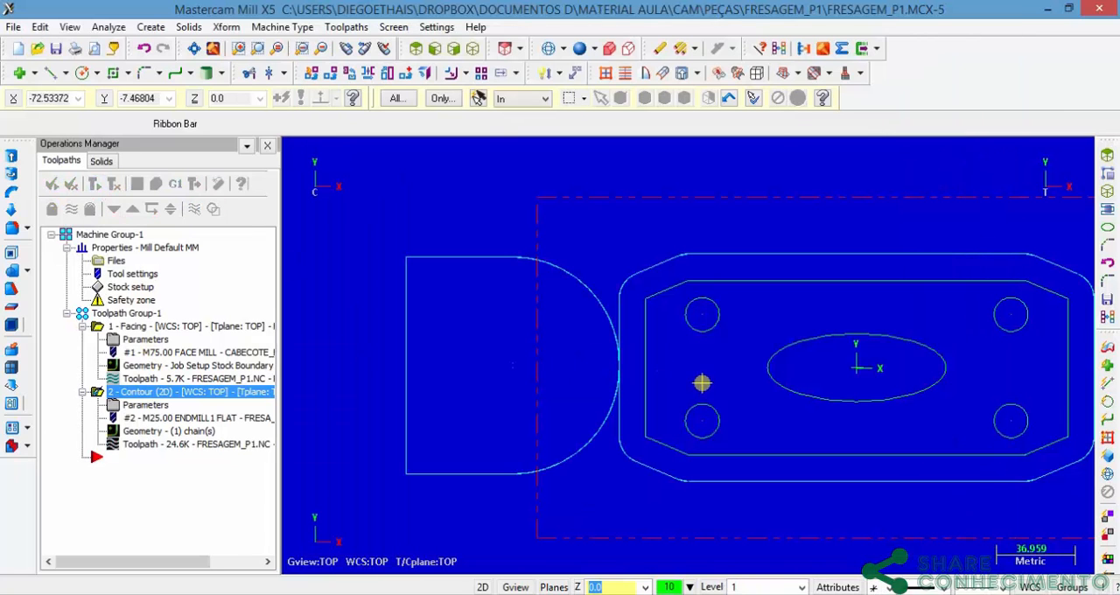
scroll(691, 385, "down", 4)
middle_click_drag(688, 391, 665, 354)
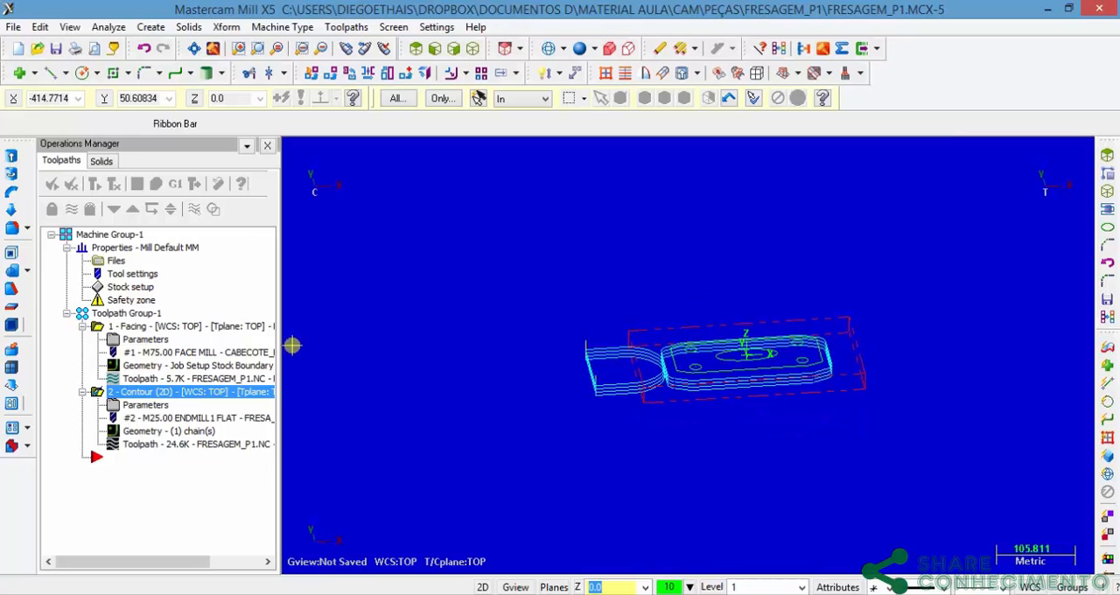
Step: Set the contour's entry line length and arc radius to 100%, copy them to the exit and regenerate the toolpath in the top view
left_click(130, 406)
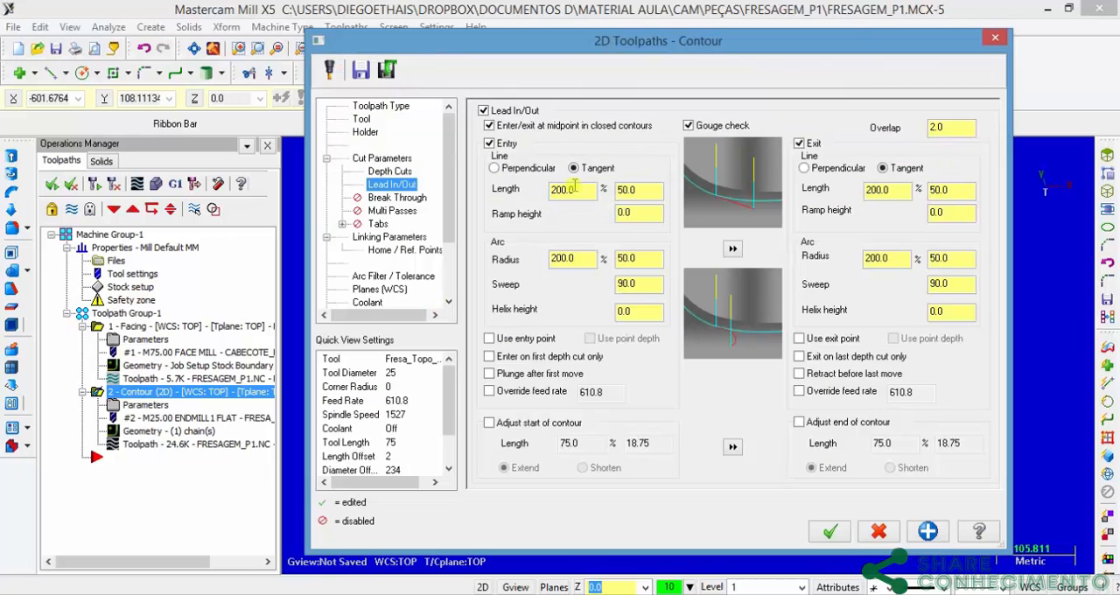
double_click(573, 189)
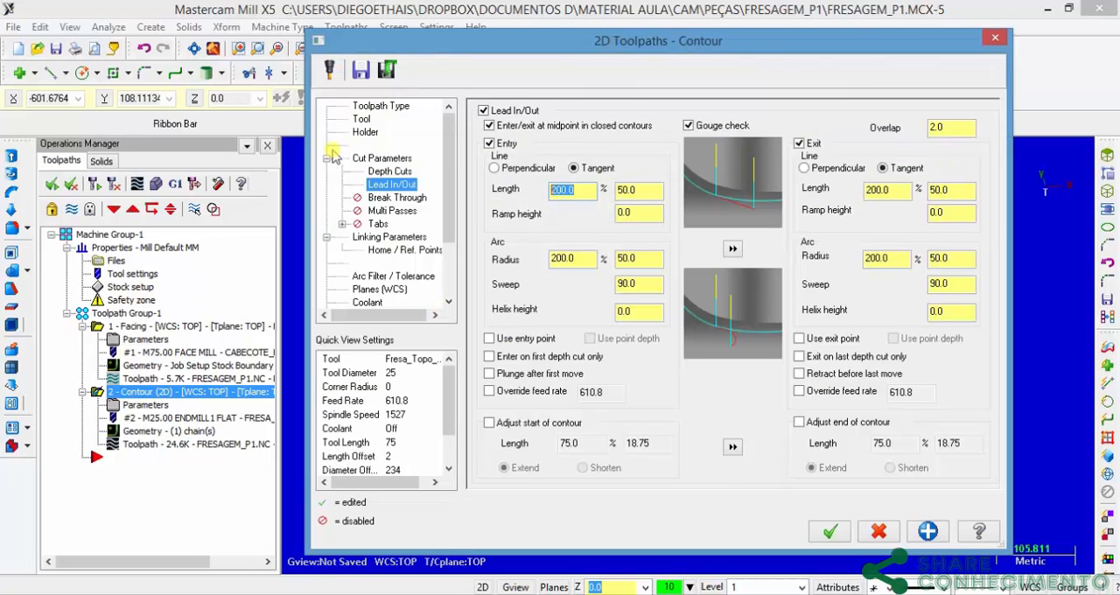
type("100")
double_click(580, 260)
type("100")
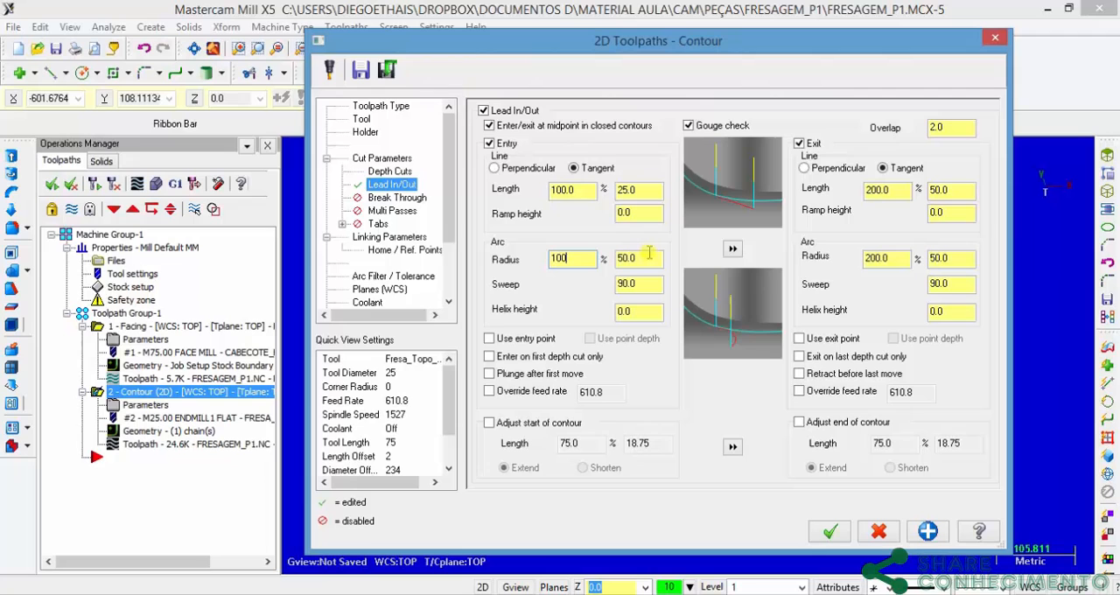
left_click(734, 248)
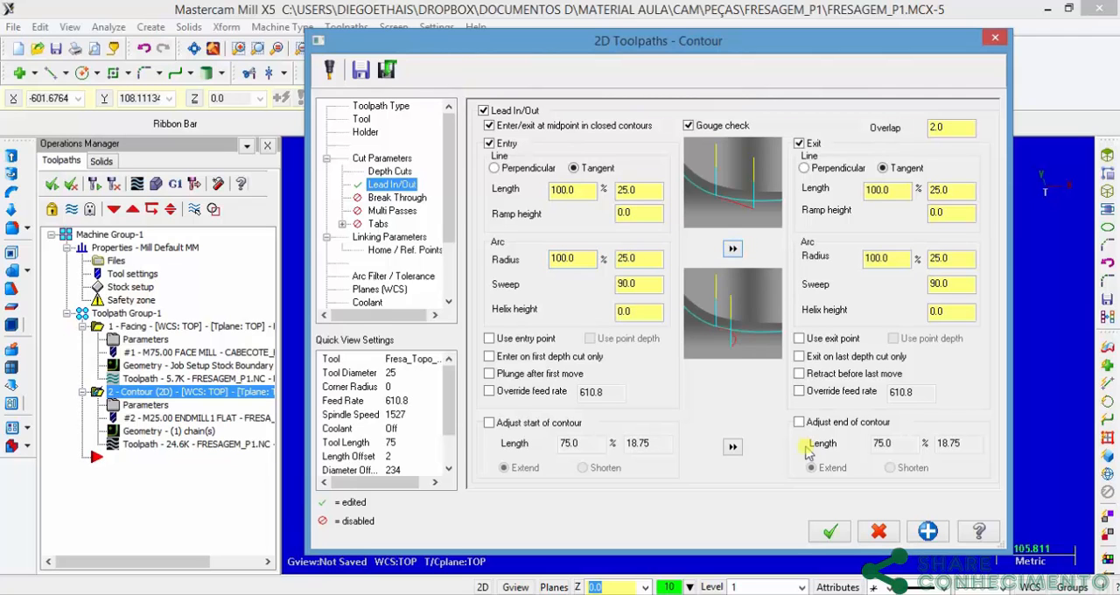
left_click(830, 531)
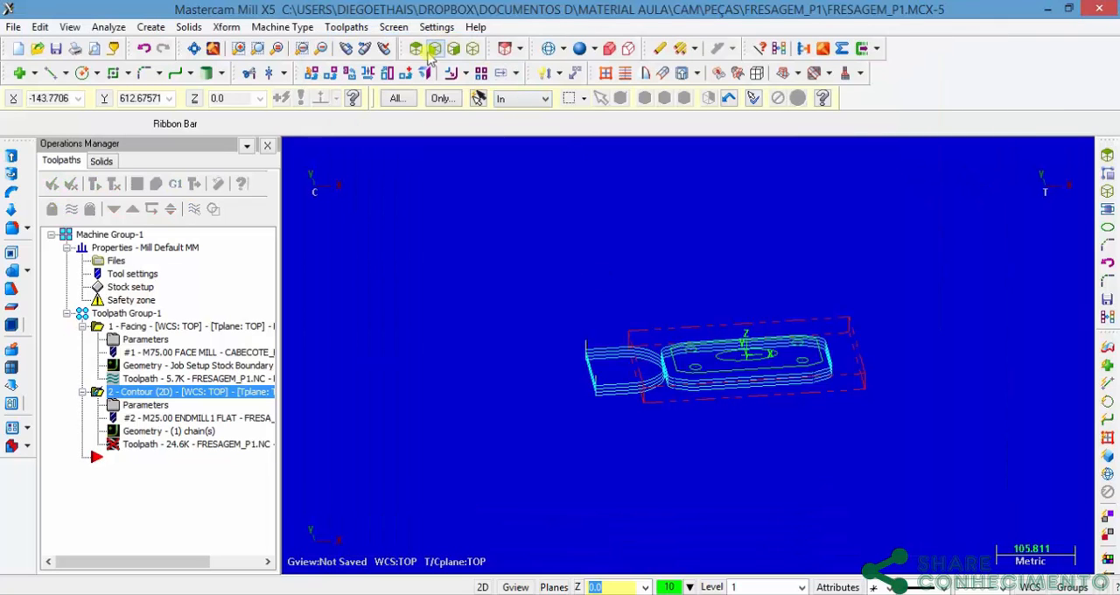
left_click(434, 48)
left_click(72, 183)
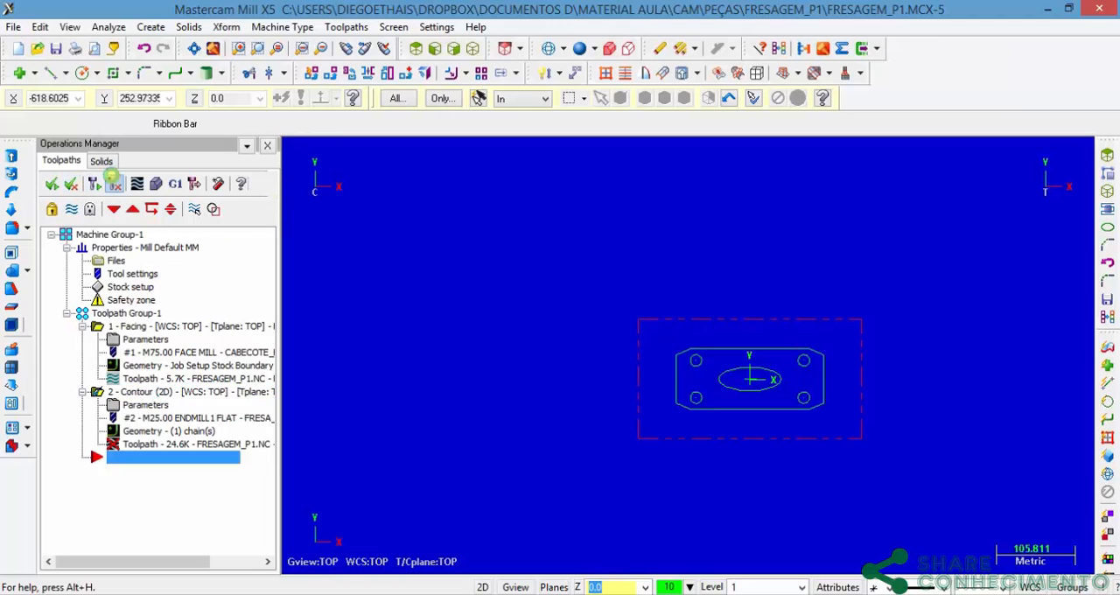
left_click(114, 182)
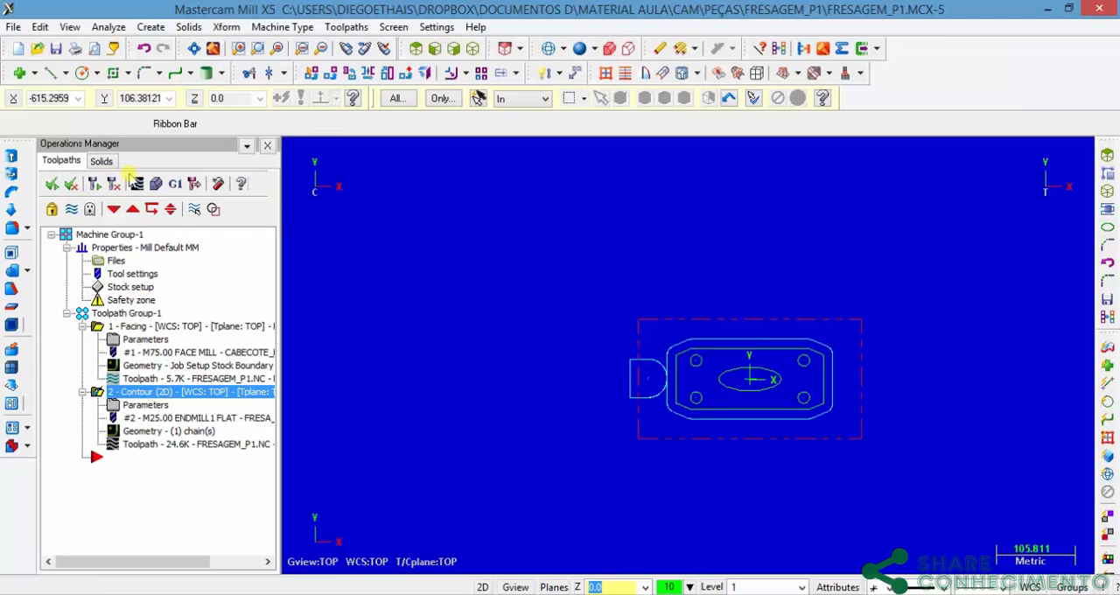
Step: Examine the contour's lead moves, the four holes and the central ellipse, and check the holes against the drawing in Fresagem_P1.pdf
key("F1")
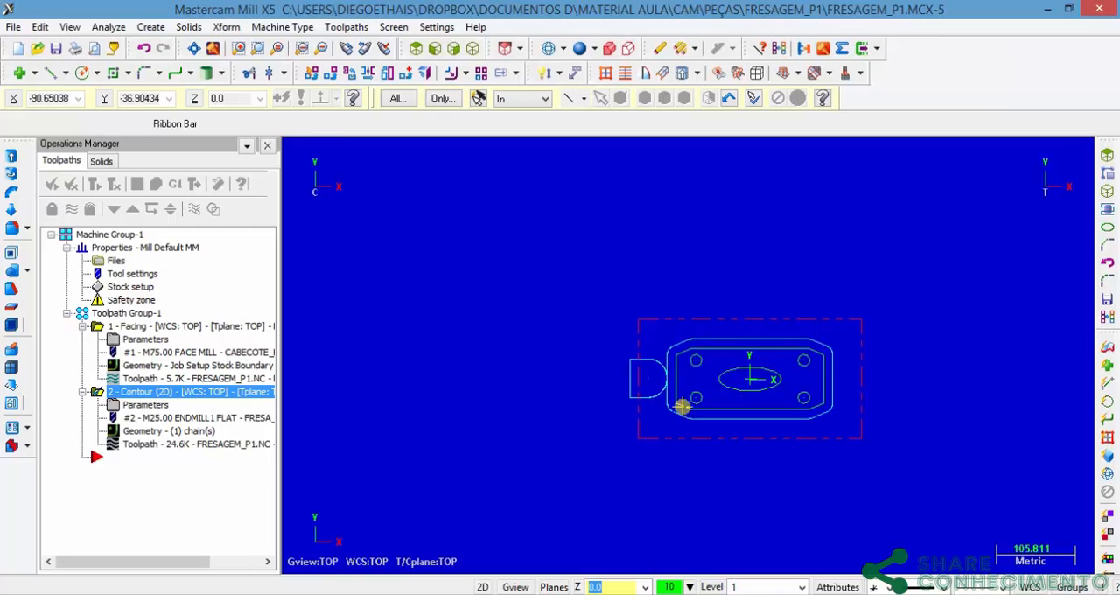
scroll(692, 372, "up", 4)
scroll(741, 407, "down", 1)
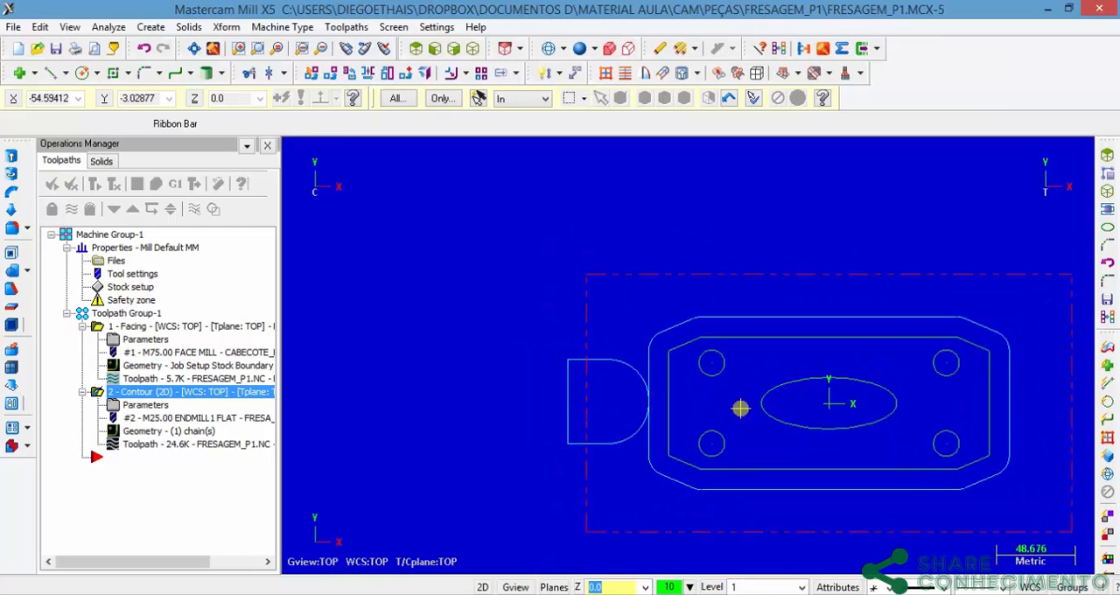
scroll(740, 408, "down", 1)
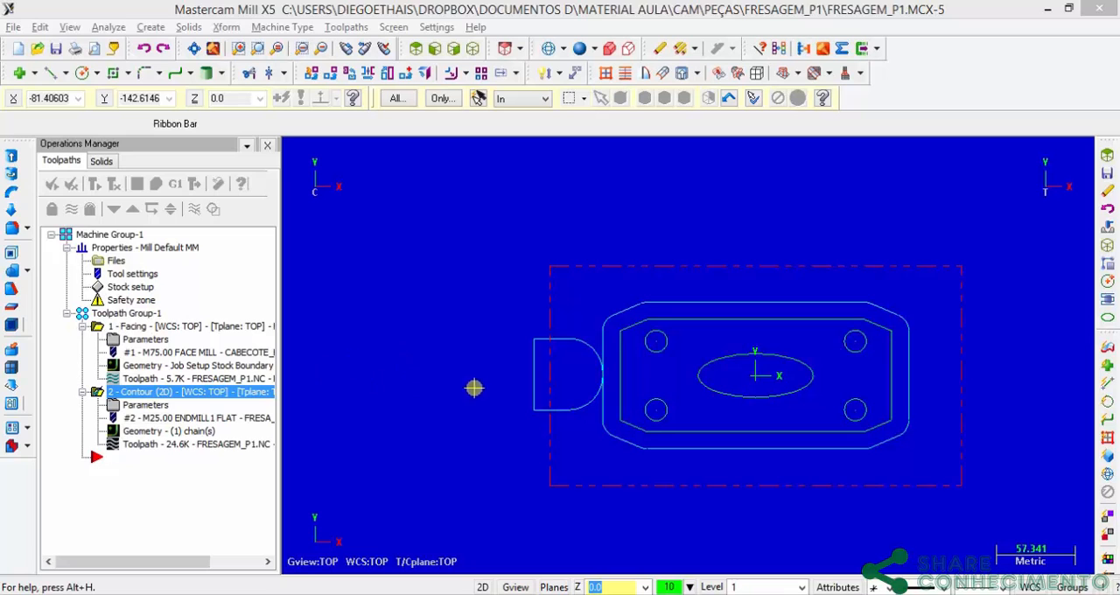
scroll(771, 368, "up", 2)
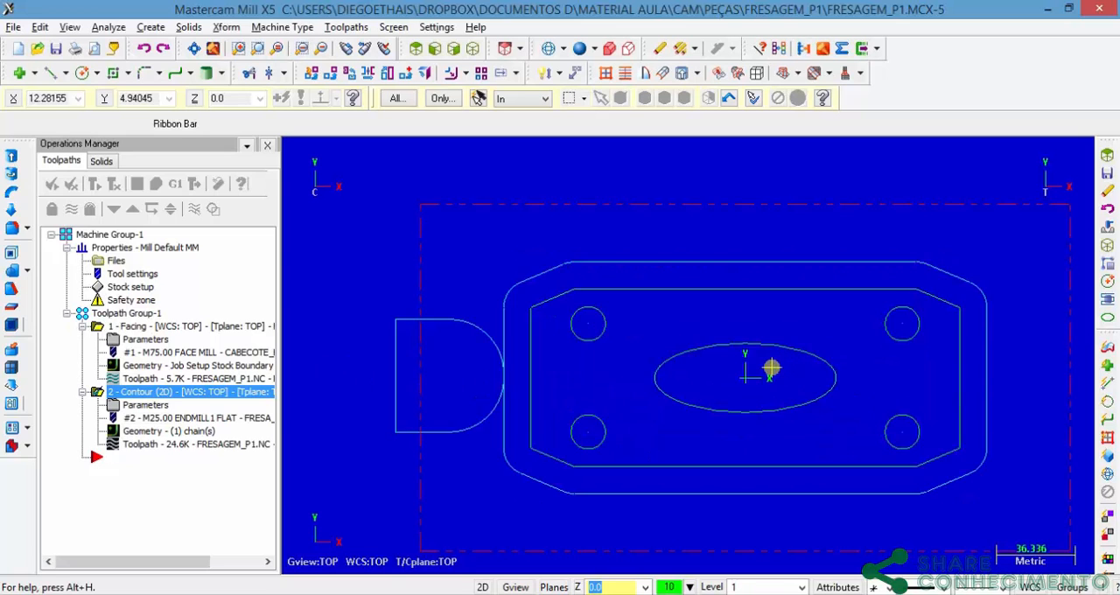
scroll(771, 368, "up", 4)
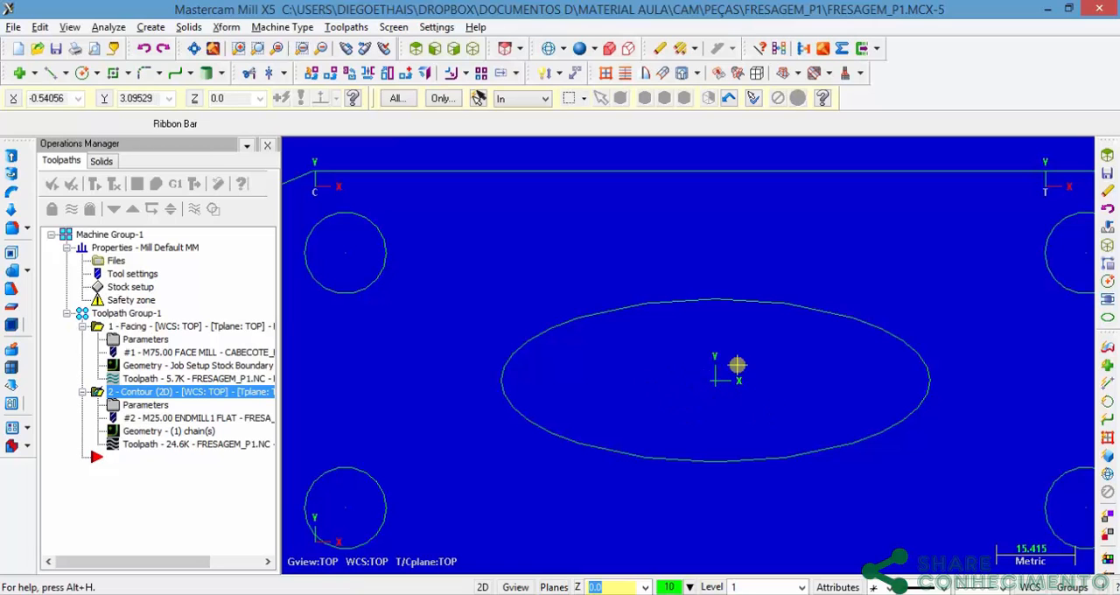
scroll(710, 383, "down", 4)
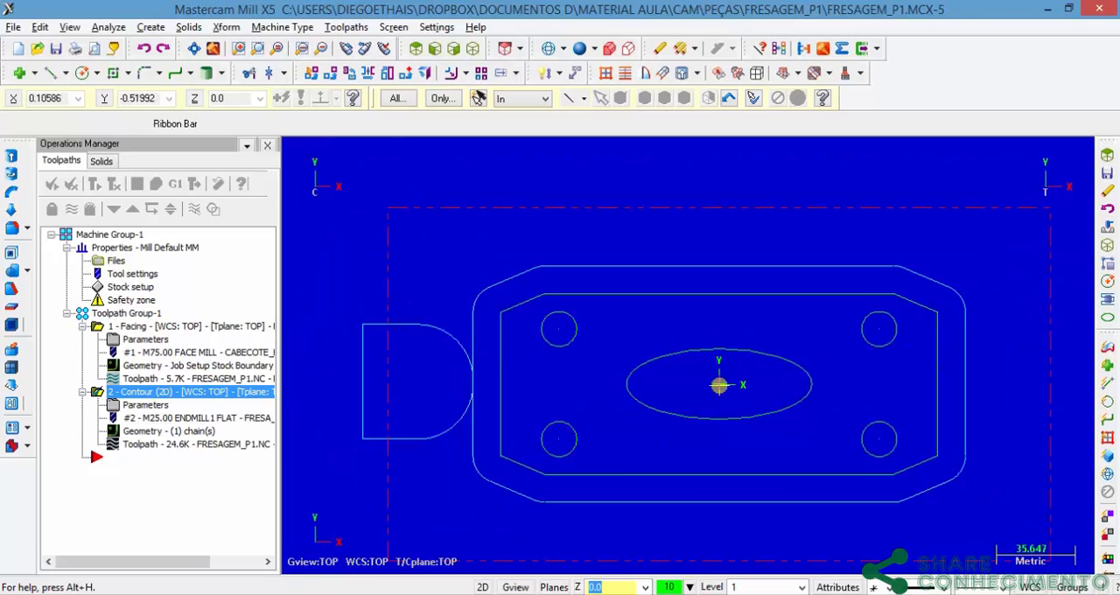
scroll(718, 385, "up", 1)
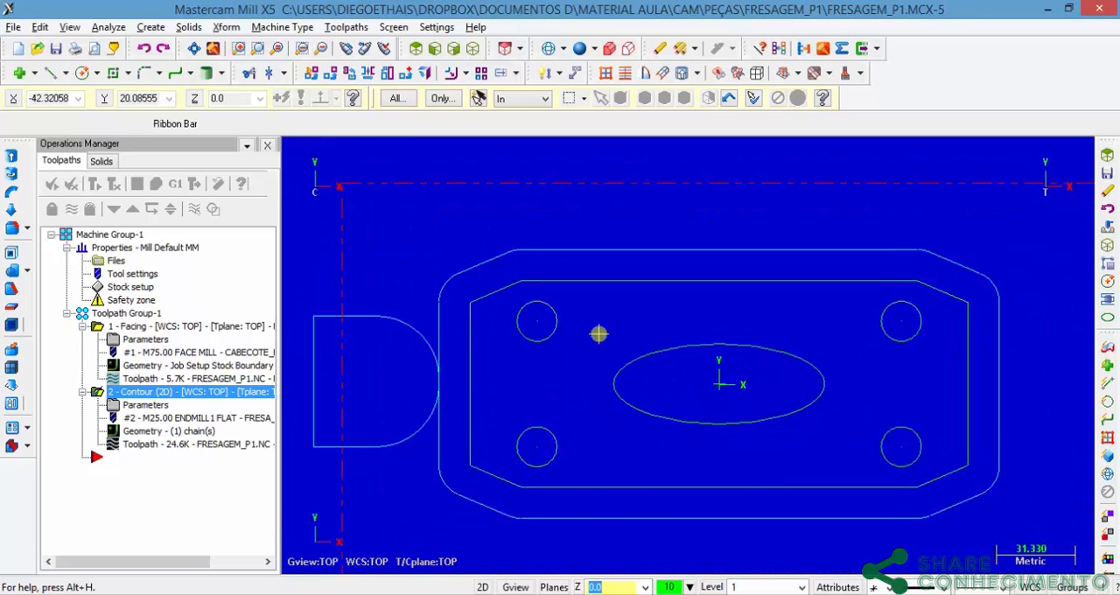
key("alt+Tab")
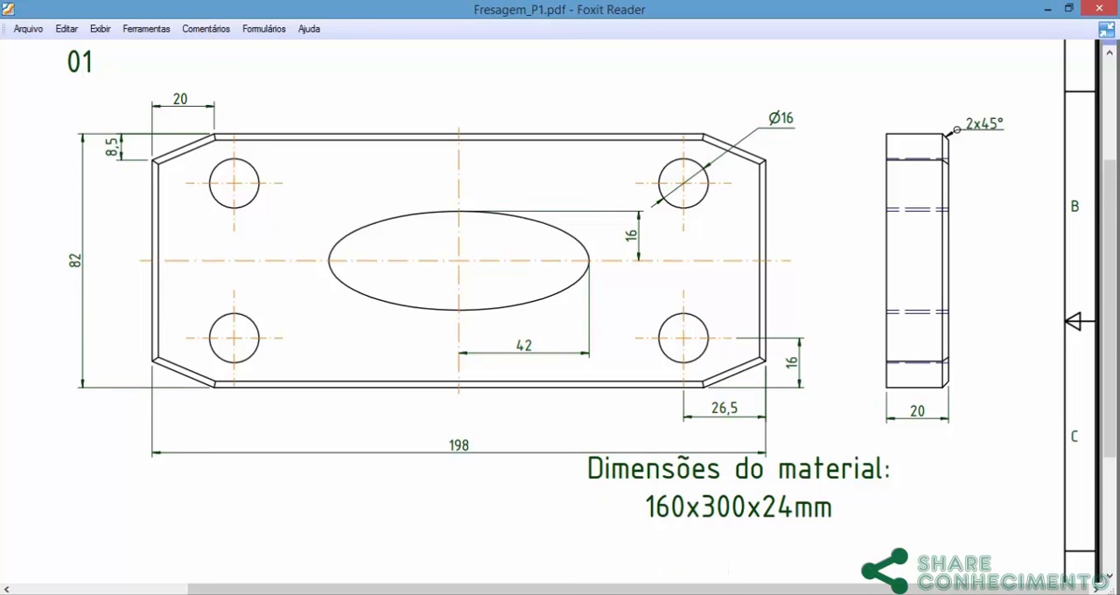
key("alt+Tab")
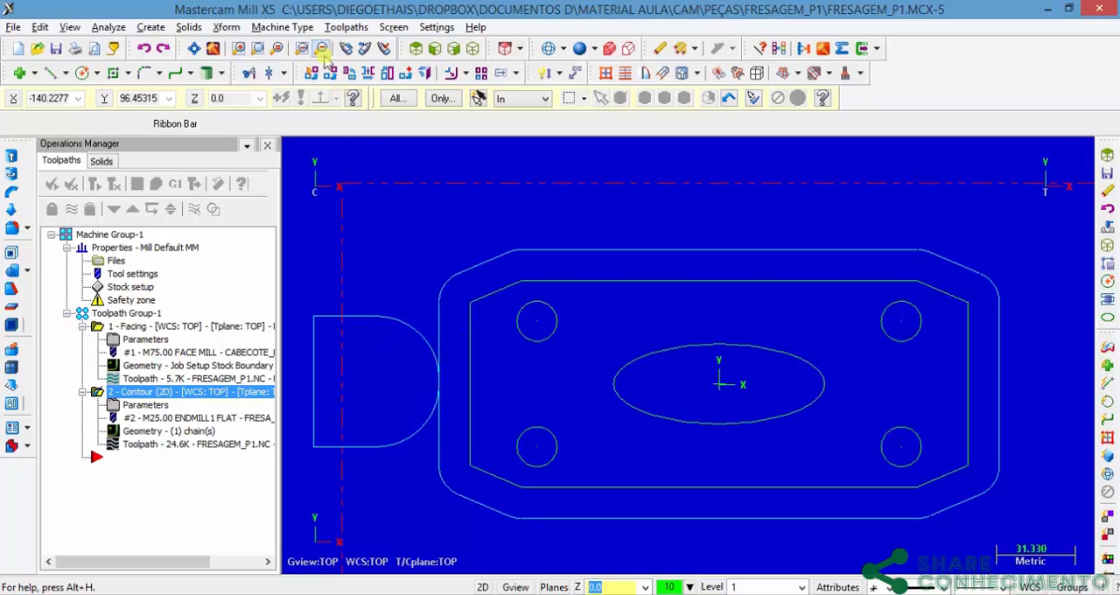
Step: Start a drill toolpath, pick the centres of the plate's four corner holes as drill points and accept the selection
left_click(347, 27)
left_click(359, 118)
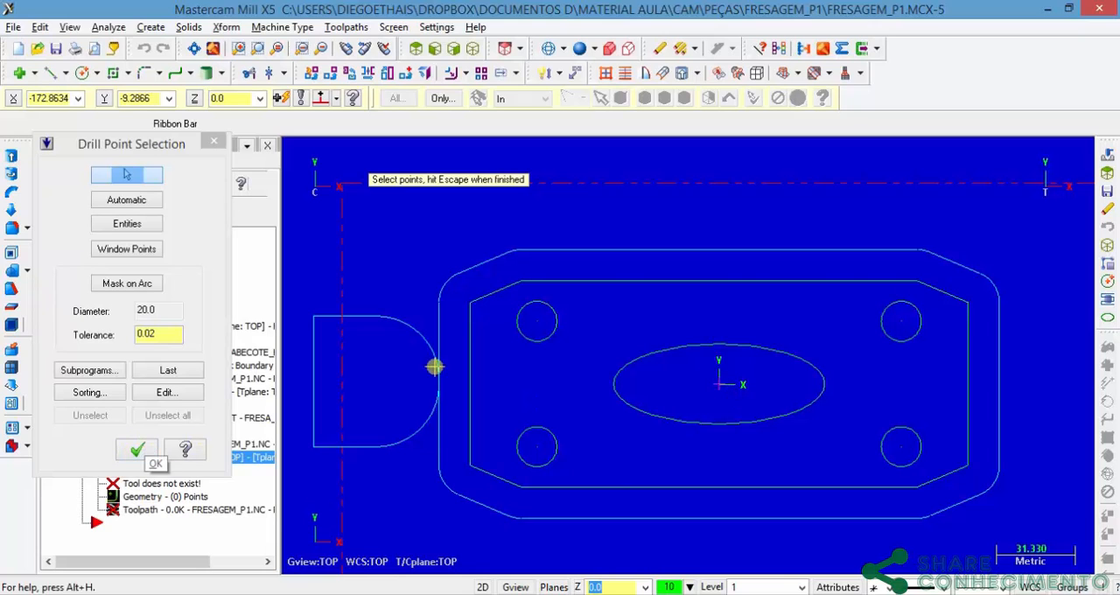
left_click(541, 319)
left_click(536, 447)
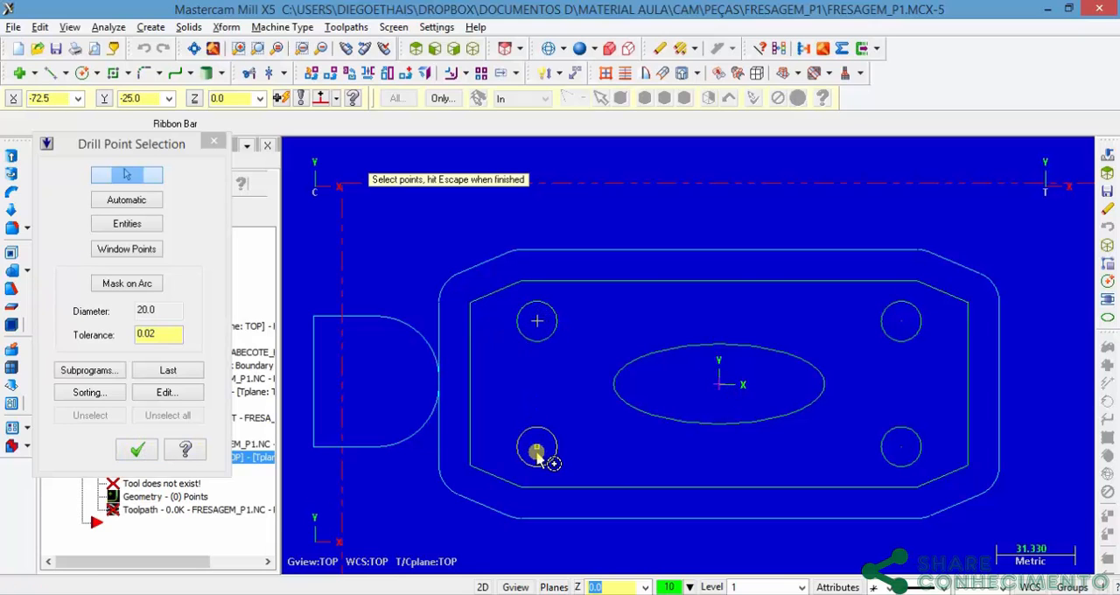
left_click(902, 449)
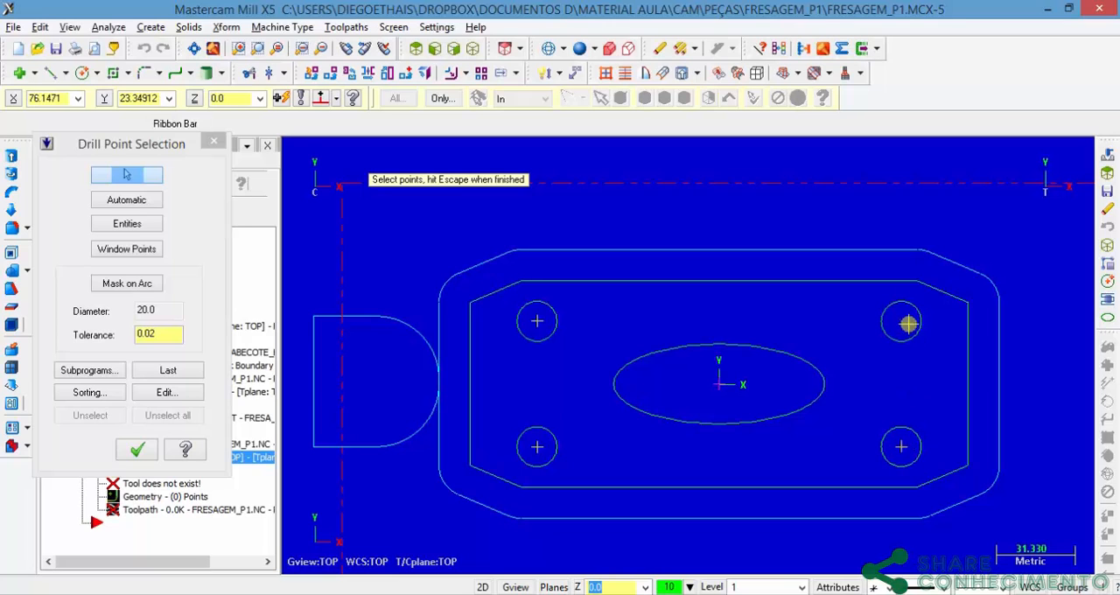
left_click(902, 322)
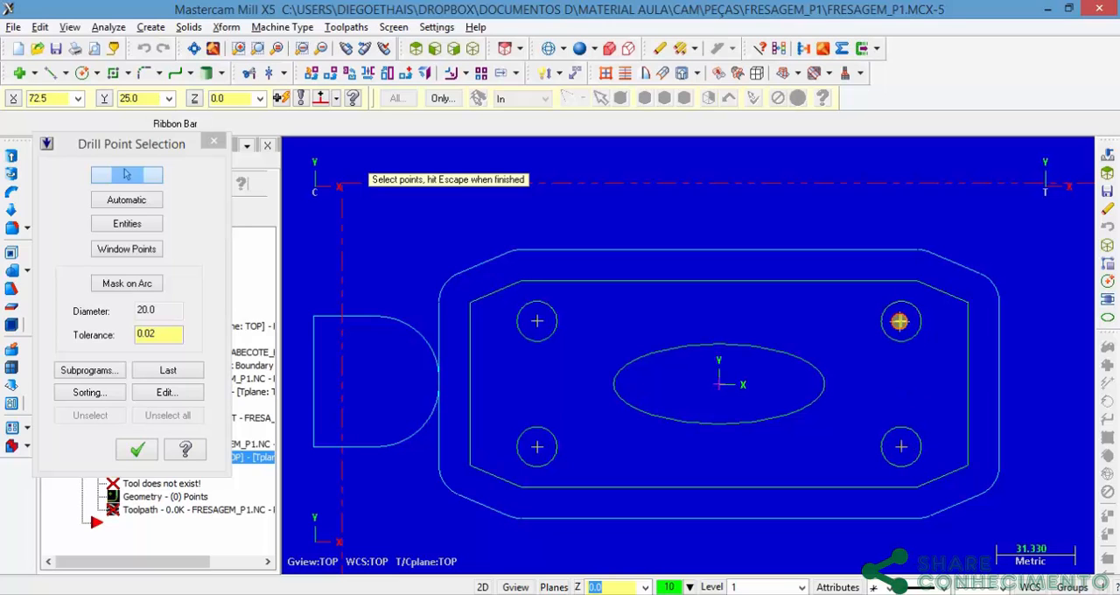
left_click(137, 449)
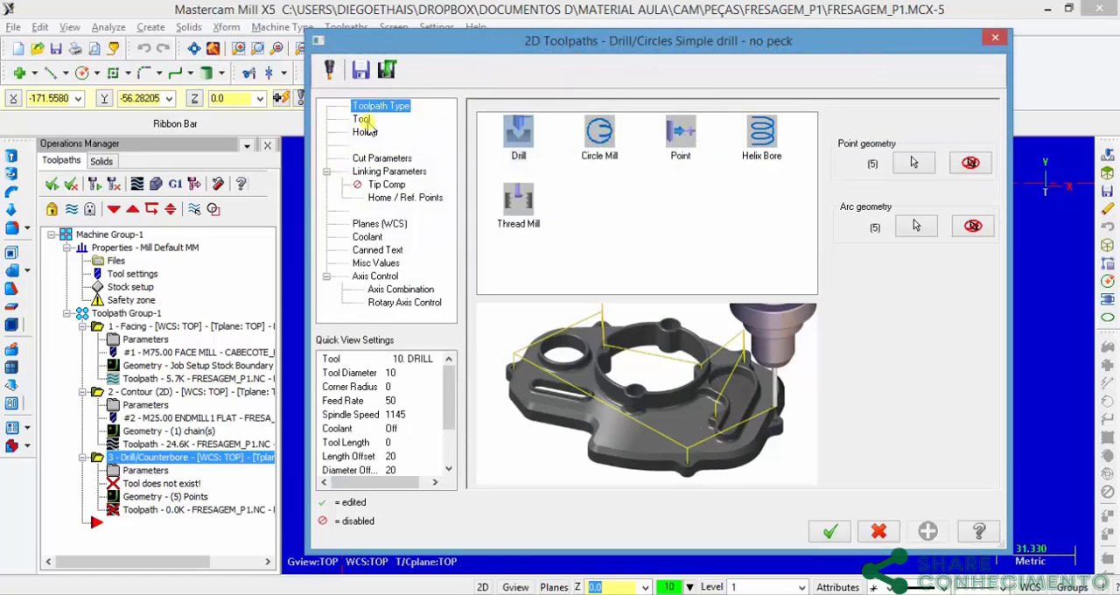
Step: Choose the 16 mm drill from the tool library, keeping the filter on drills with a diameter equal to 16
left_click(361, 119)
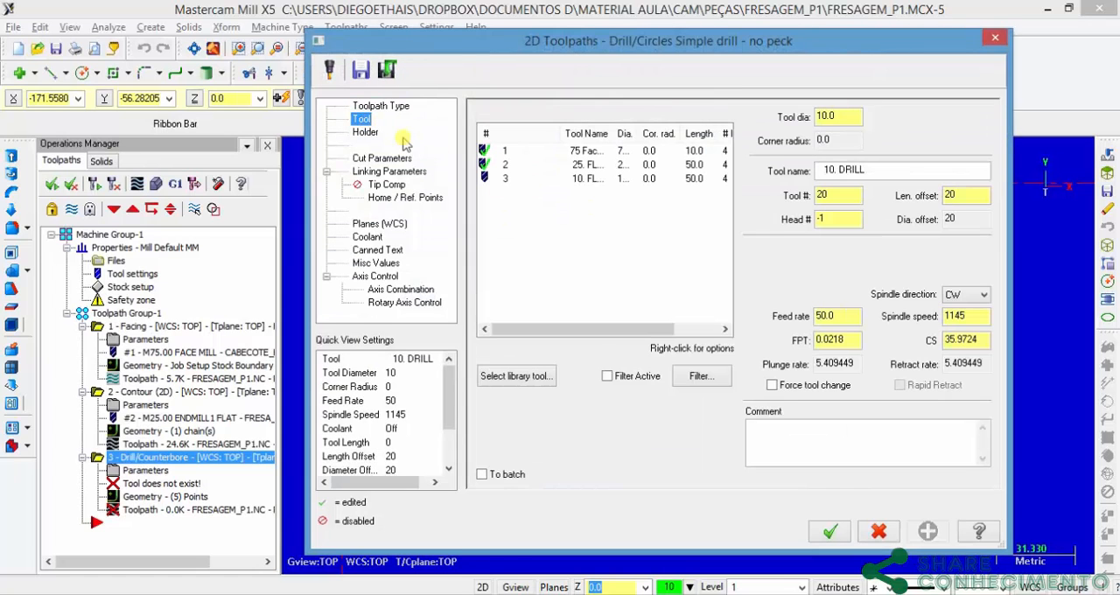
left_click(516, 375)
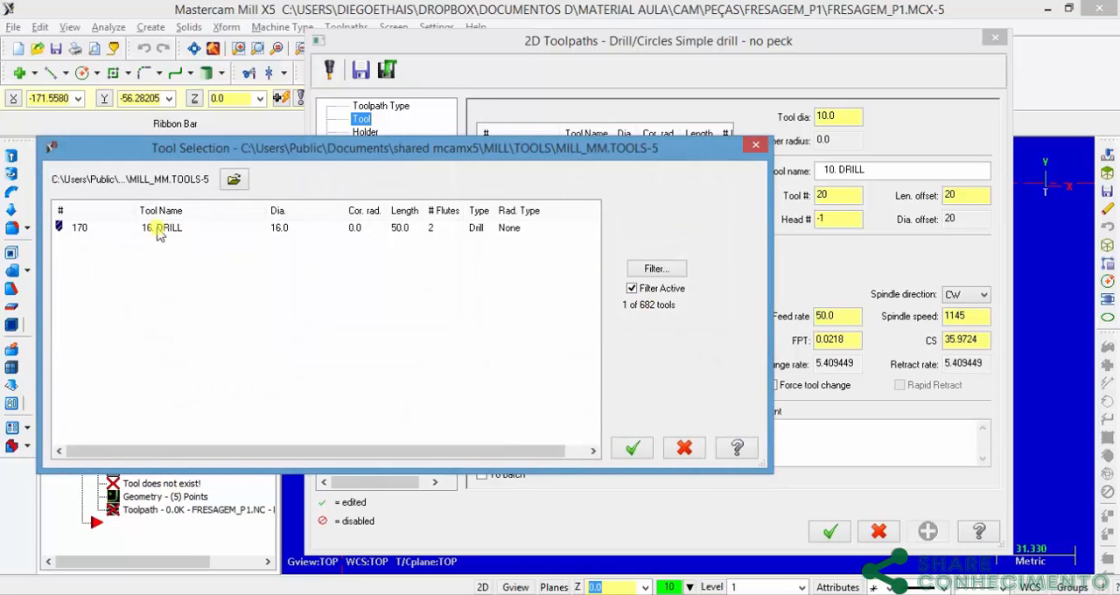
left_click(658, 268)
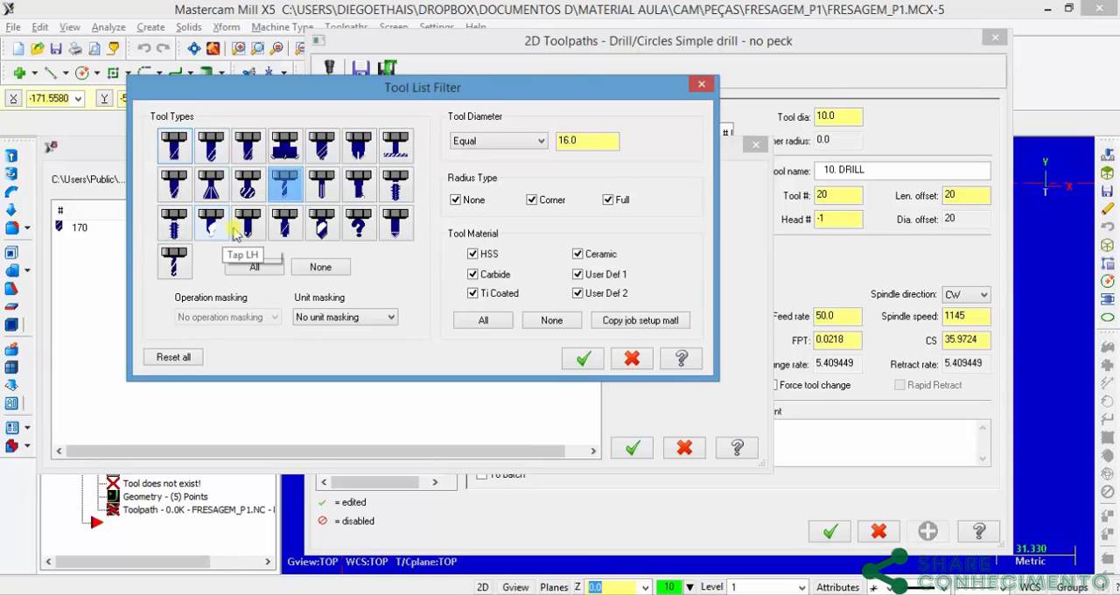
left_click(274, 202)
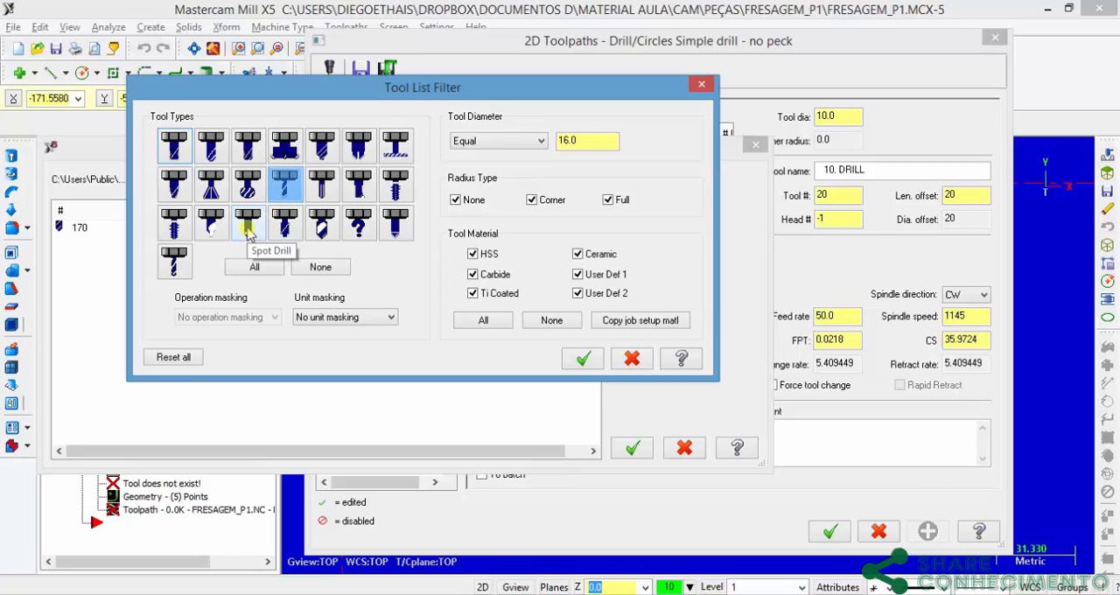
left_click(285, 186)
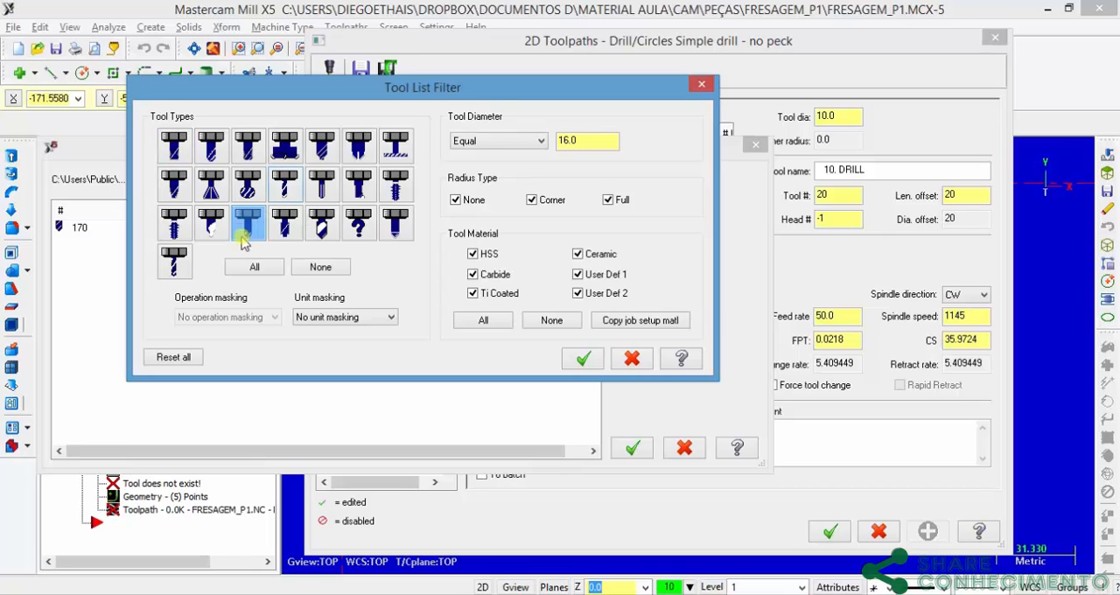
left_click(248, 225)
left_click(284, 184)
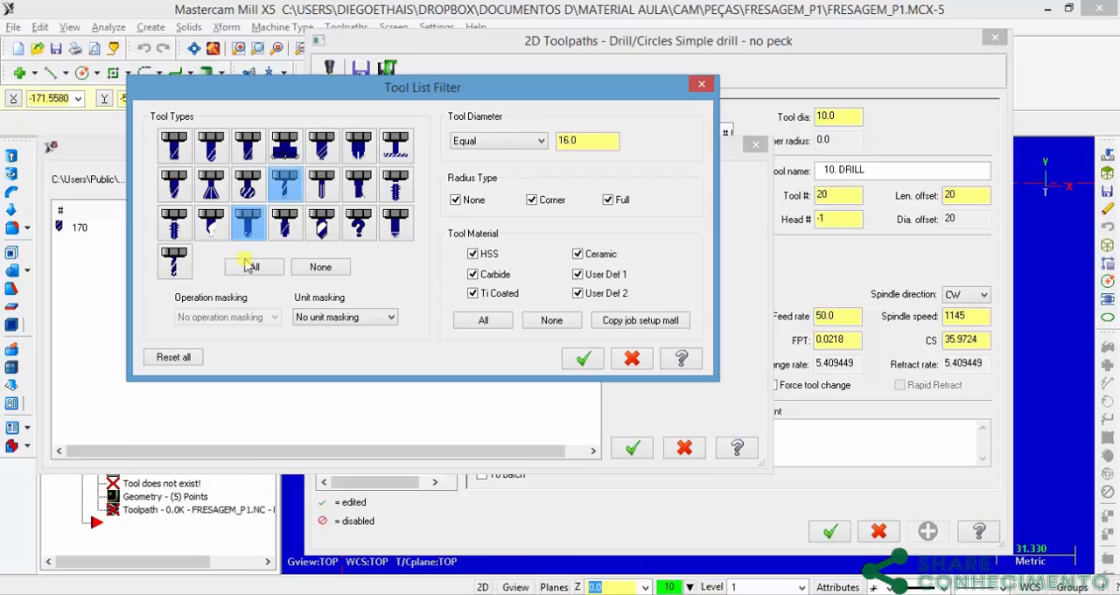
left_click(246, 230)
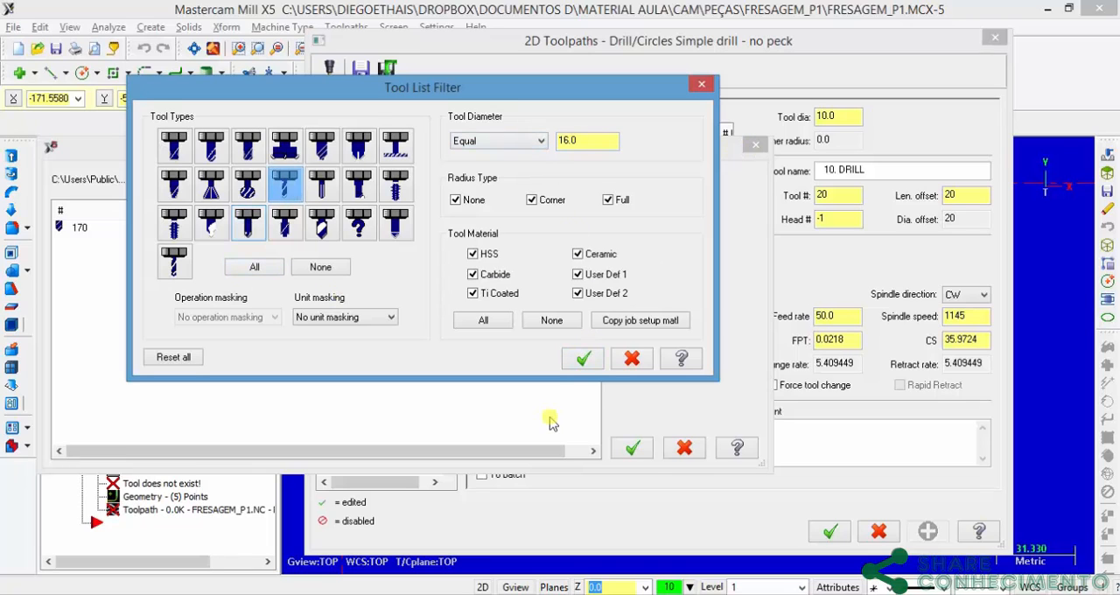
left_click(582, 356)
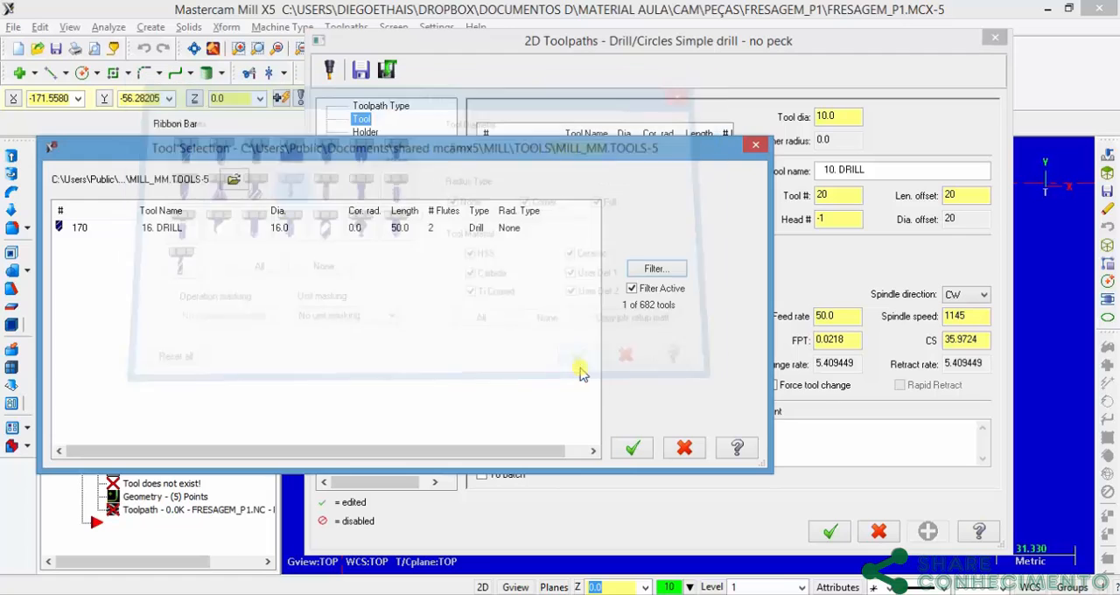
left_click(296, 227)
left_click(632, 447)
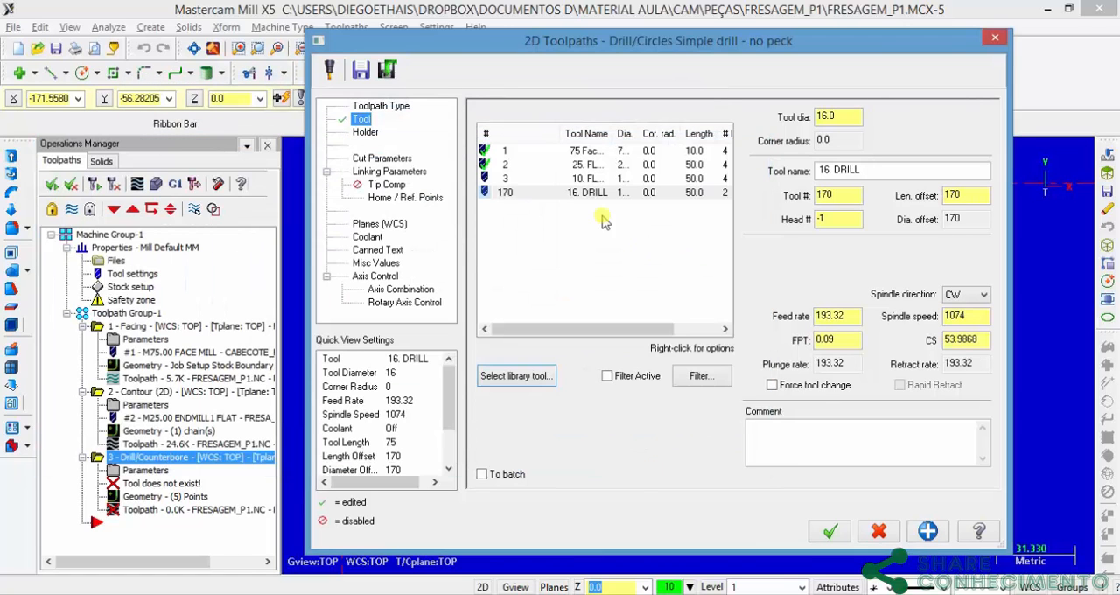
Step: Rename the 16 mm drill Broca_D16 and set its tool number and length offset to 4
left_click(589, 193)
left_click_drag(871, 173, 459, 142)
type("Broca_D16")
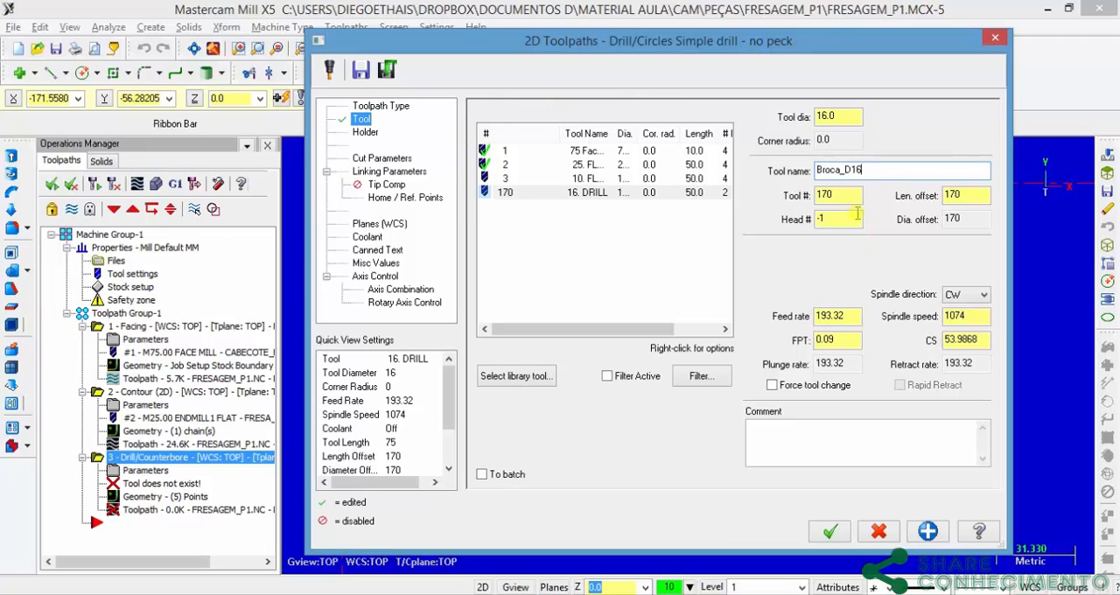
key("Tab")
type("4")
key("Tab")
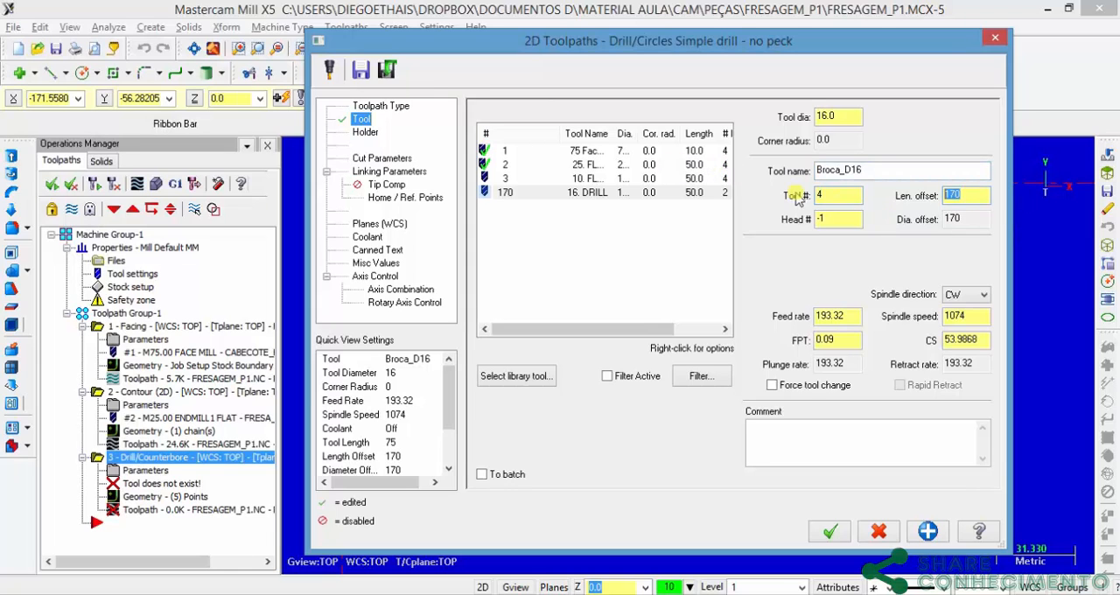
type("4")
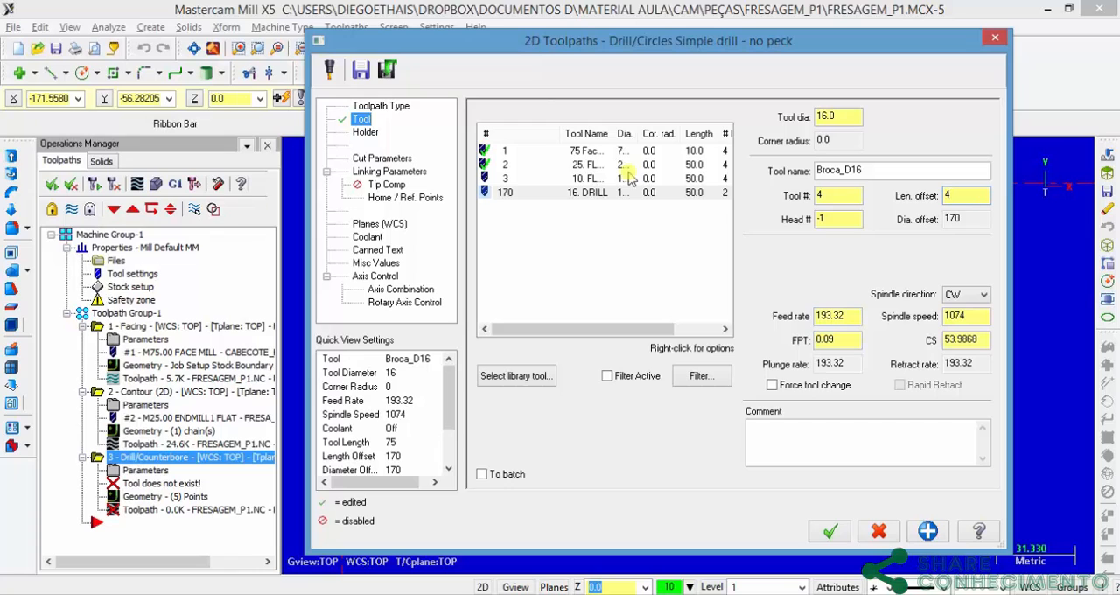
Step: Set the drilling cycle to Peck Drill with a peck of 5 mm
left_click(382, 158)
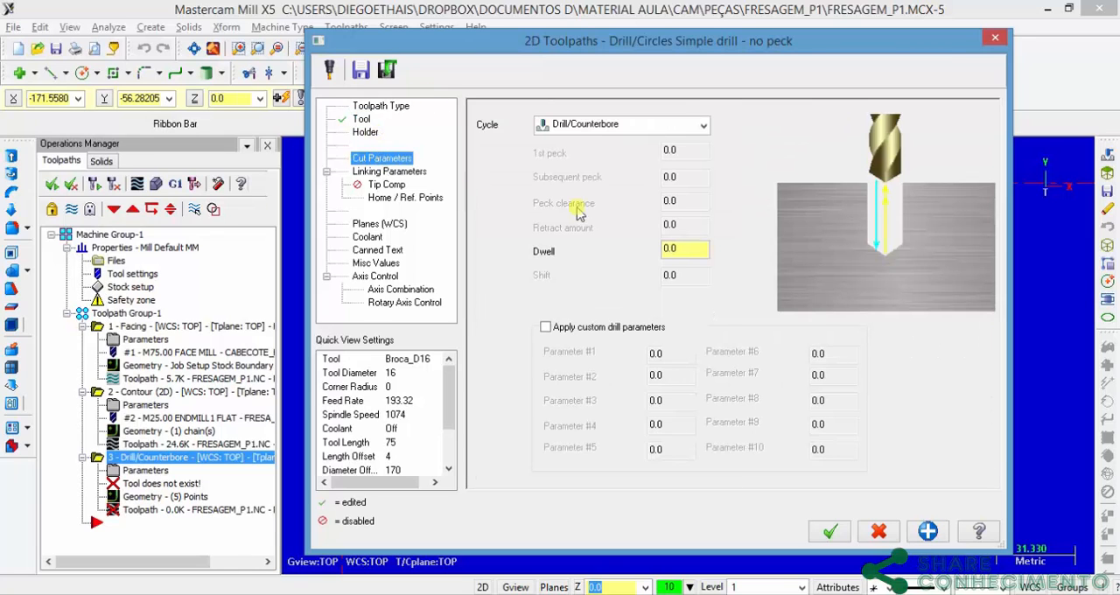
left_click(667, 125)
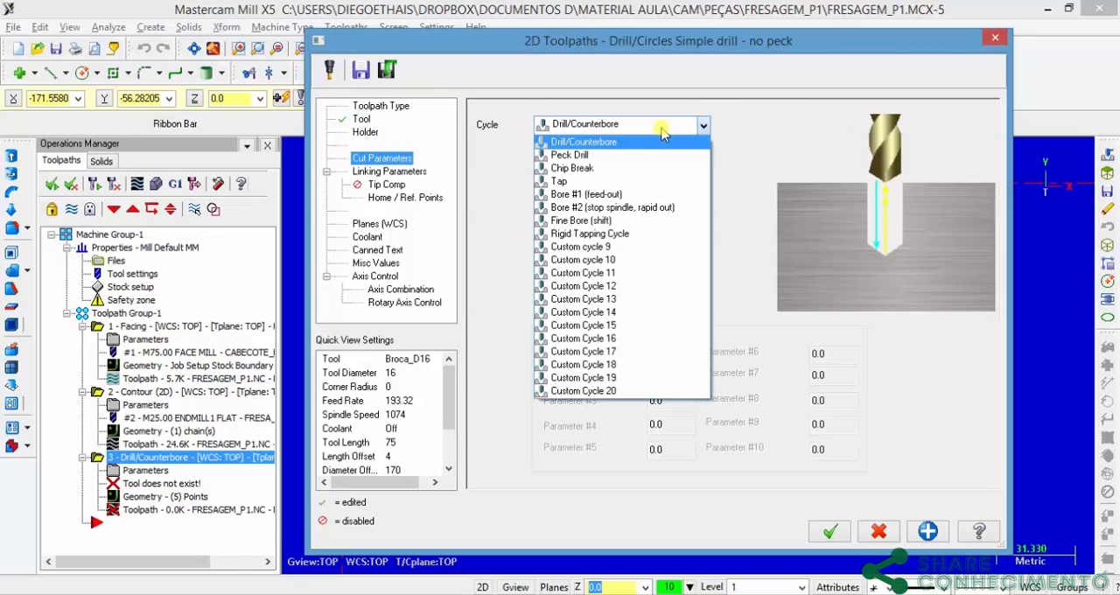
left_click(598, 273)
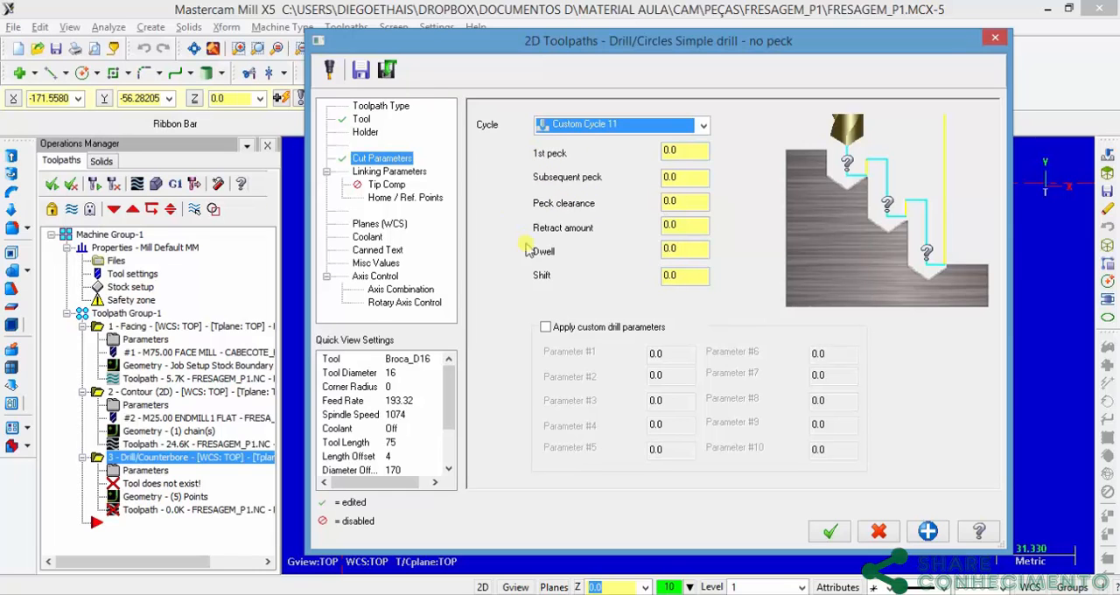
left_click(672, 125)
left_click(565, 160)
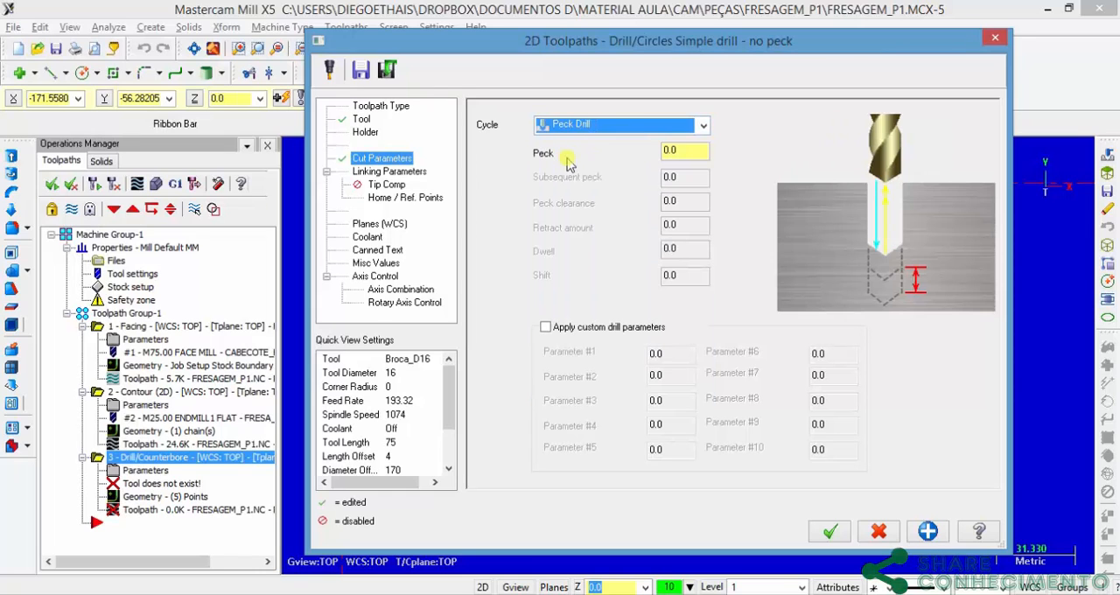
double_click(692, 150)
type("5")
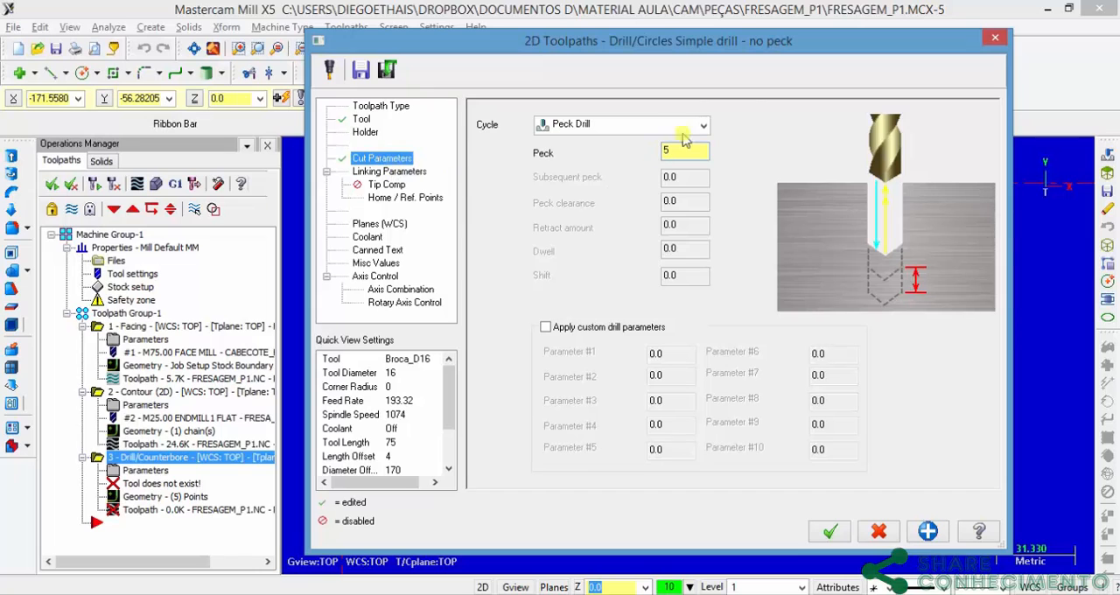
Step: Set the drill's linking parameters to incremental retract 2, absolute top of stock 0 and absolute depth -20
left_click(403, 172)
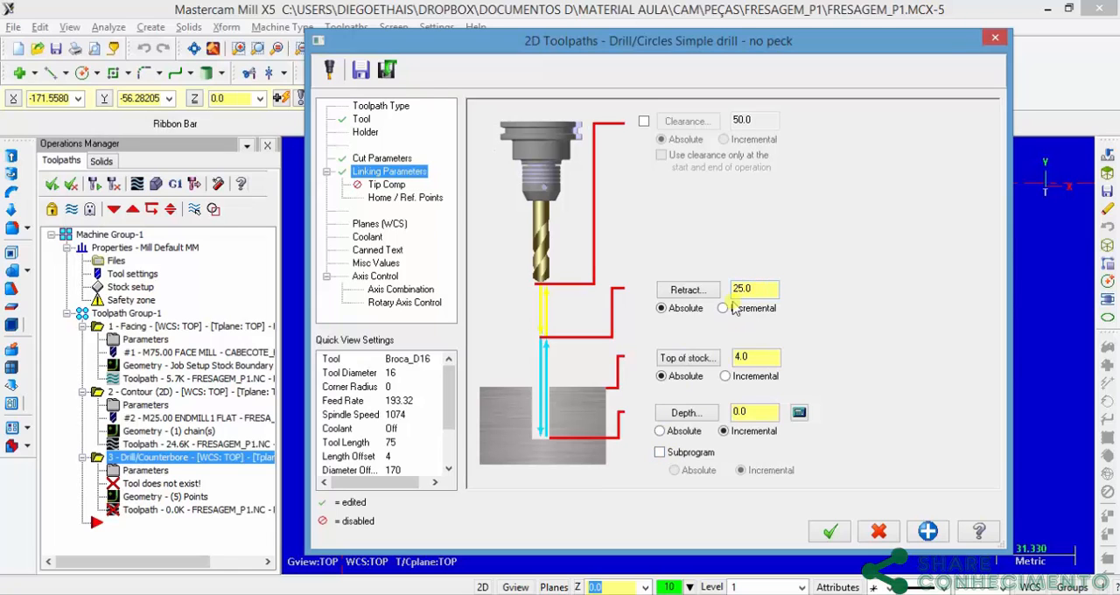
left_click(726, 309)
type("2")
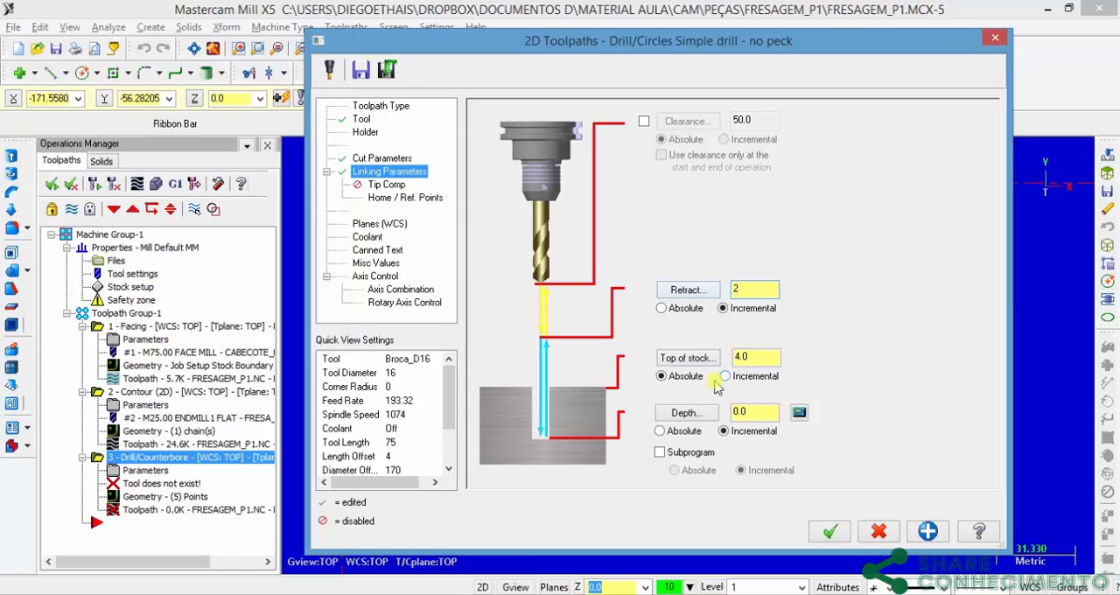
key("Tab")
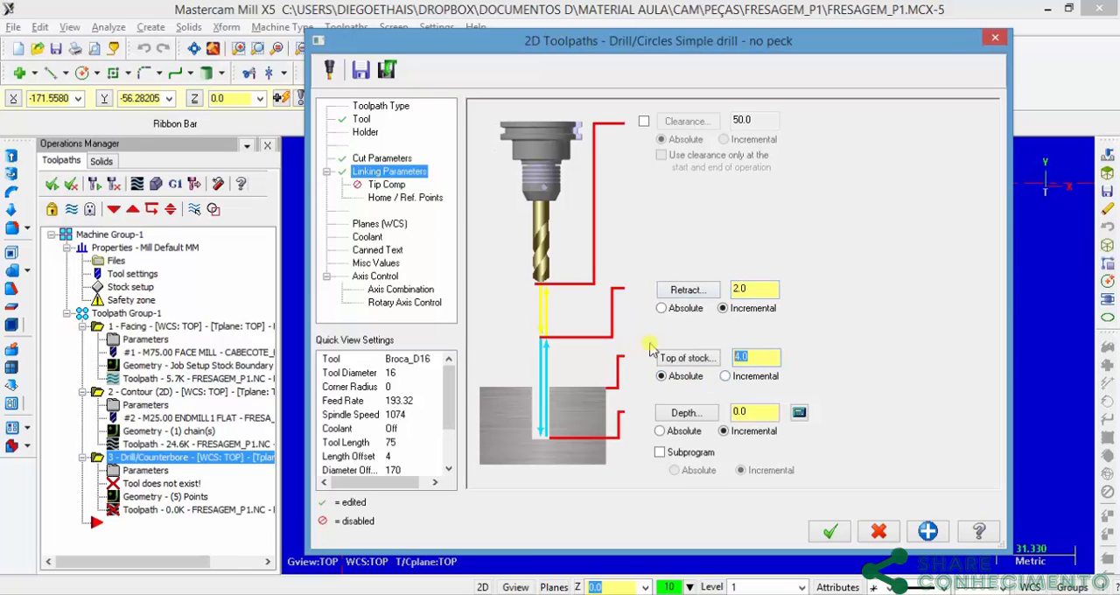
double_click(748, 408)
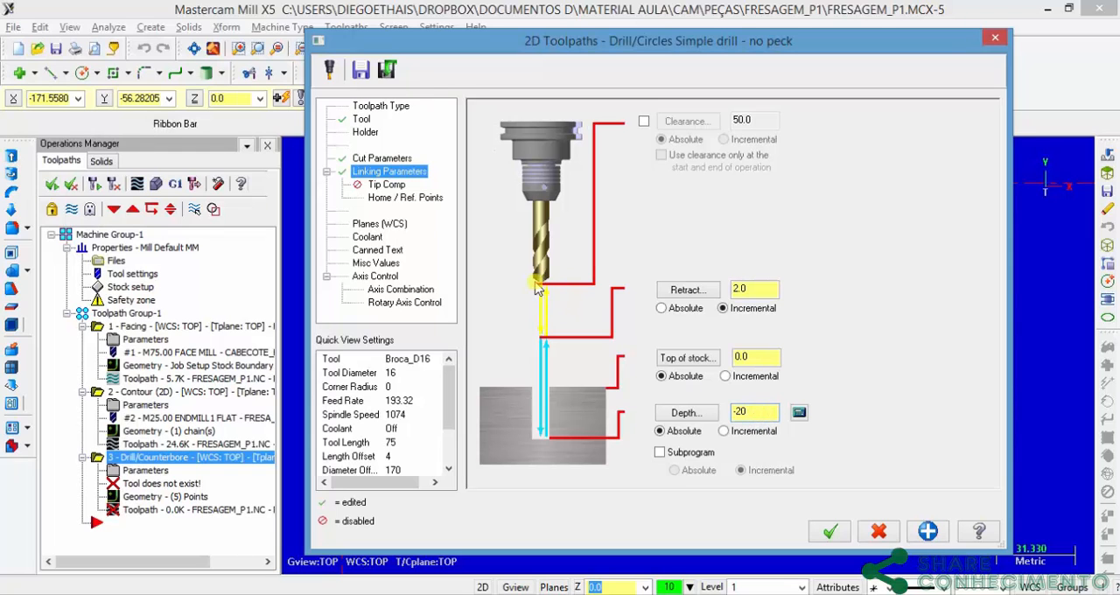
left_click(798, 413)
left_click_drag(219, 148, 692, 133)
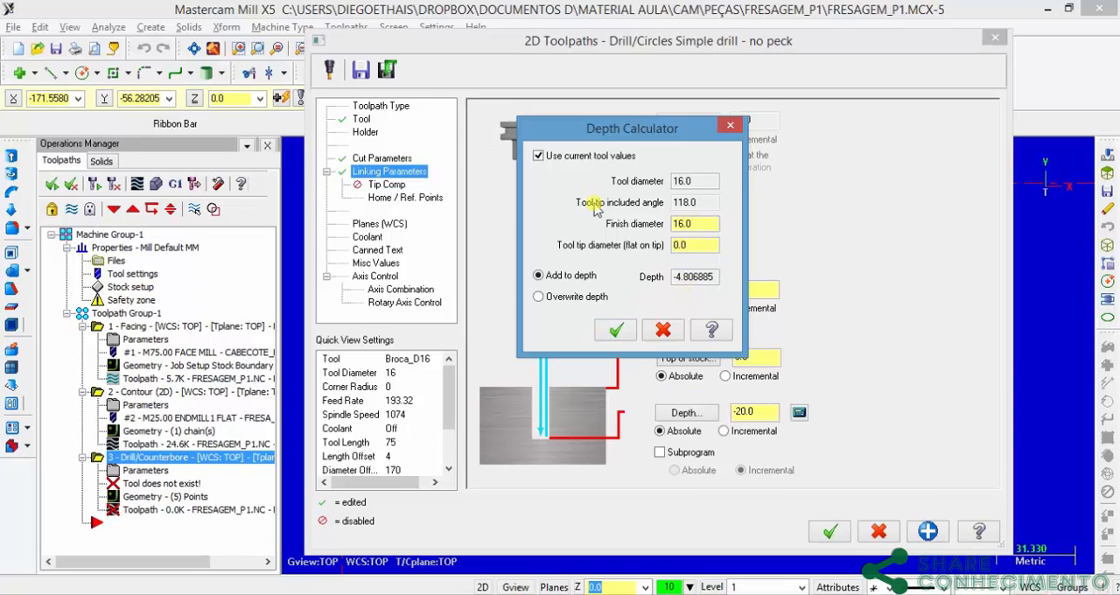
left_click_drag(595, 131, 783, 118)
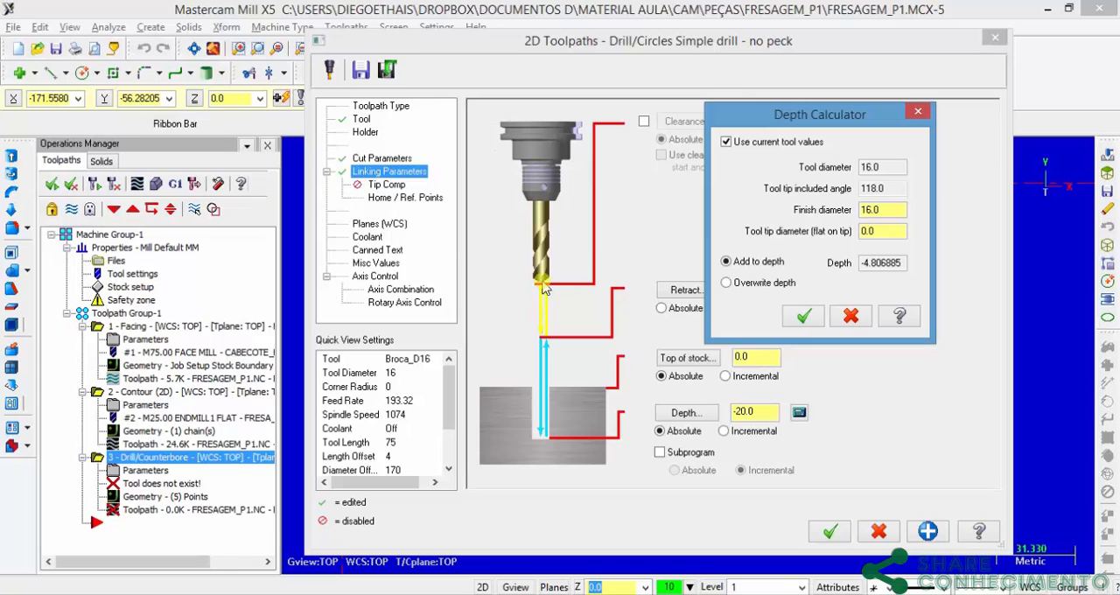
left_click(851, 315)
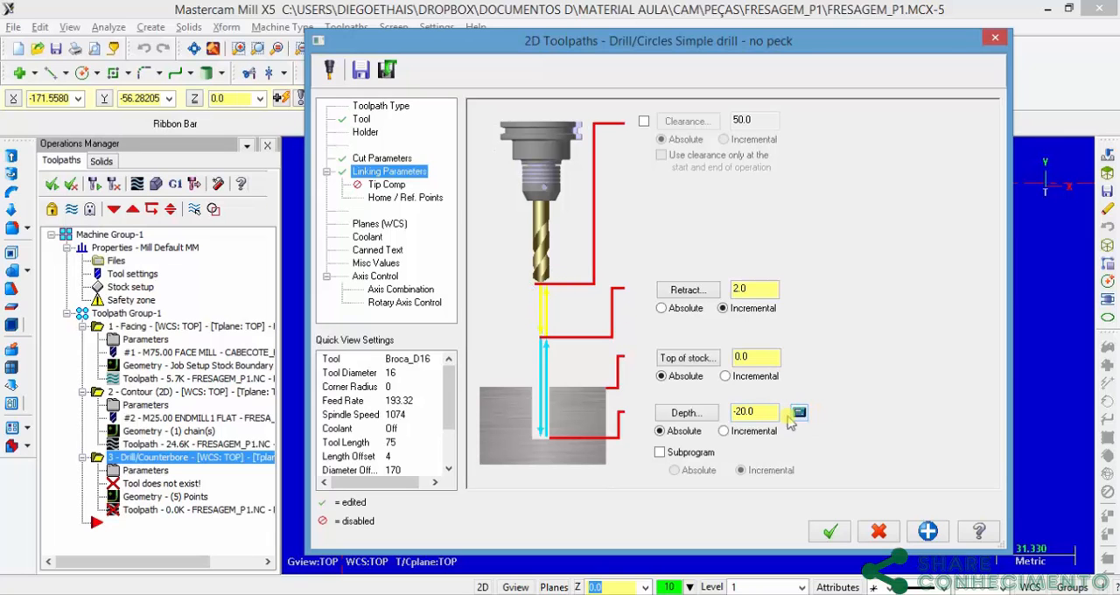
Step: Add the drill tip length to the hole depth with the Depth Calculator and generate the peck drill toolpath
left_click(764, 411)
left_click(798, 412)
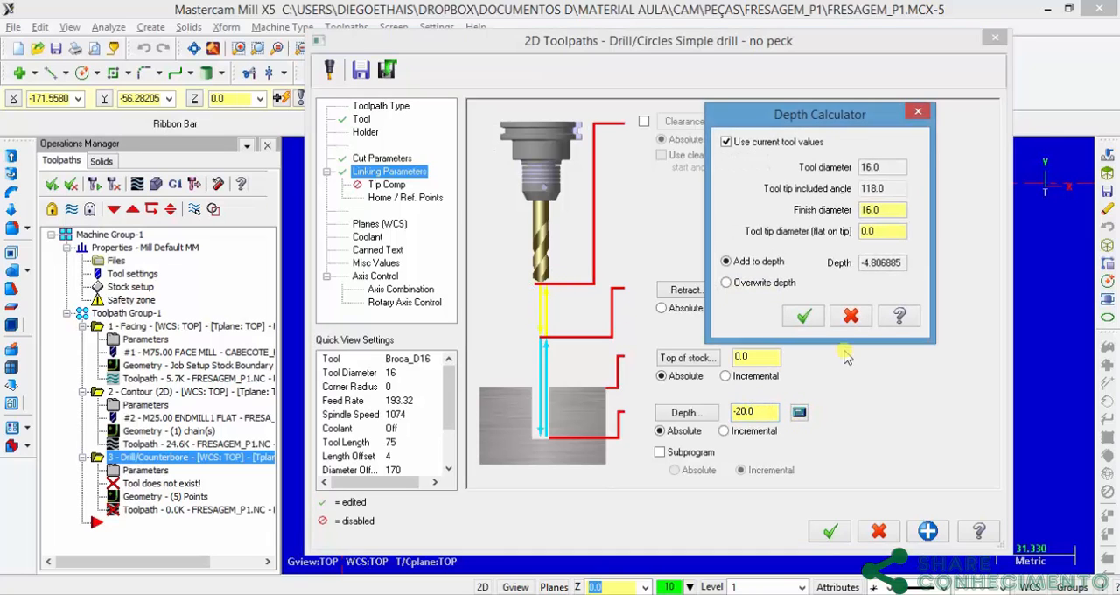
left_click(805, 318)
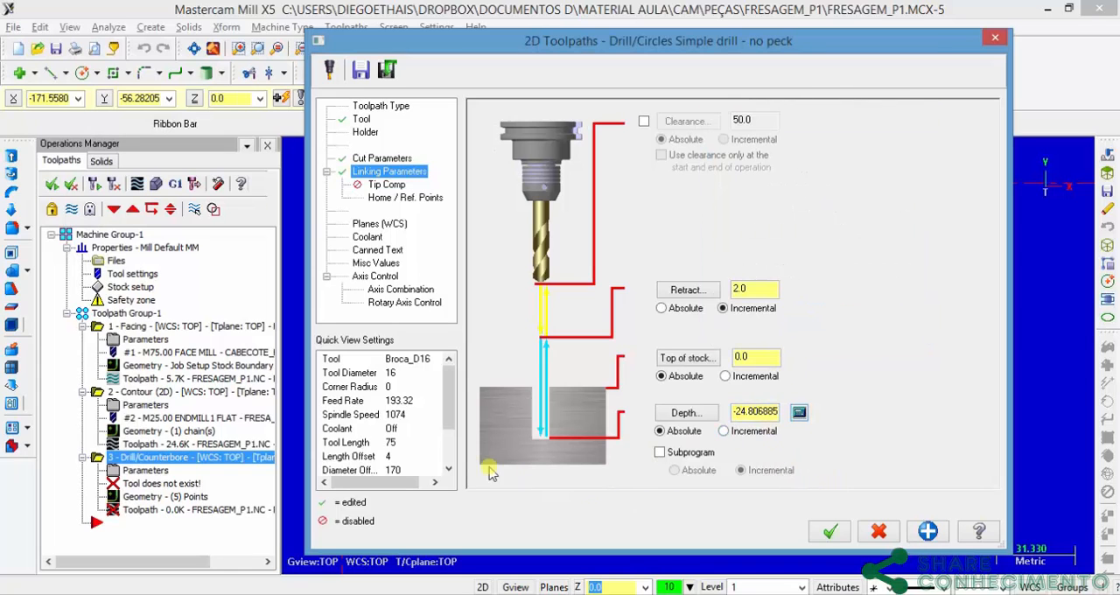
left_click(831, 532)
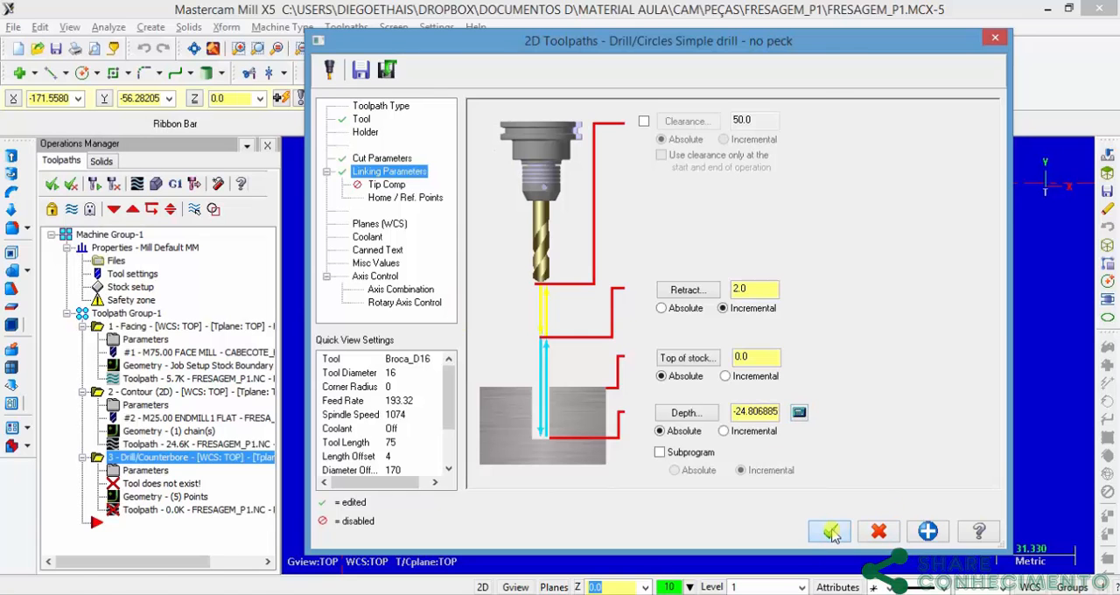
scroll(713, 349, "down", 2)
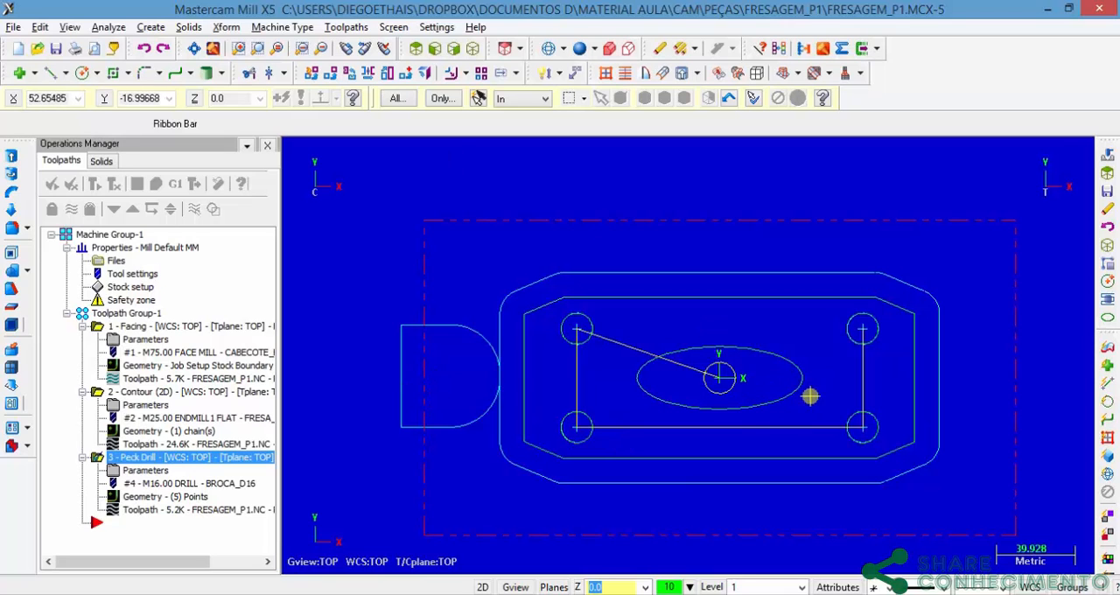
Step: Start a contour toolpath on the central ellipse, reverse the chain direction and accept the chain
left_click(350, 27)
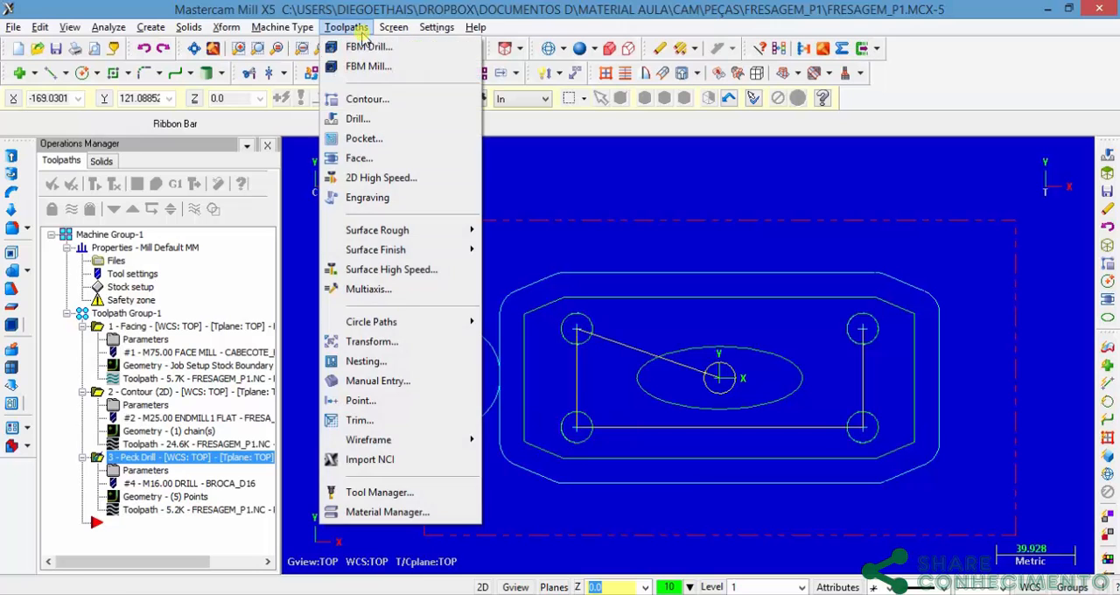
left_click(378, 101)
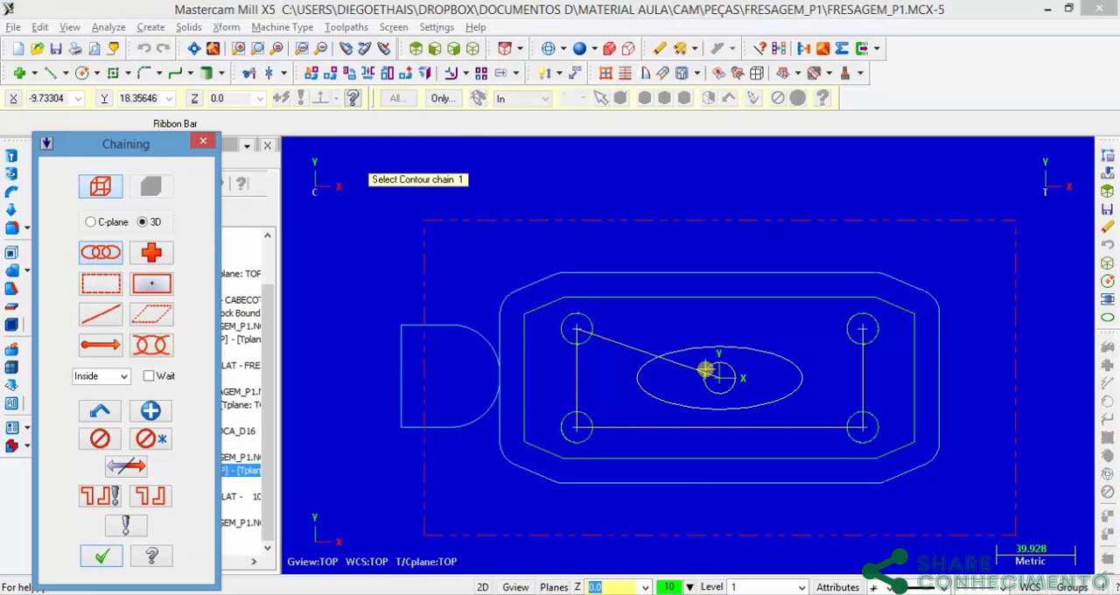
left_click(797, 382)
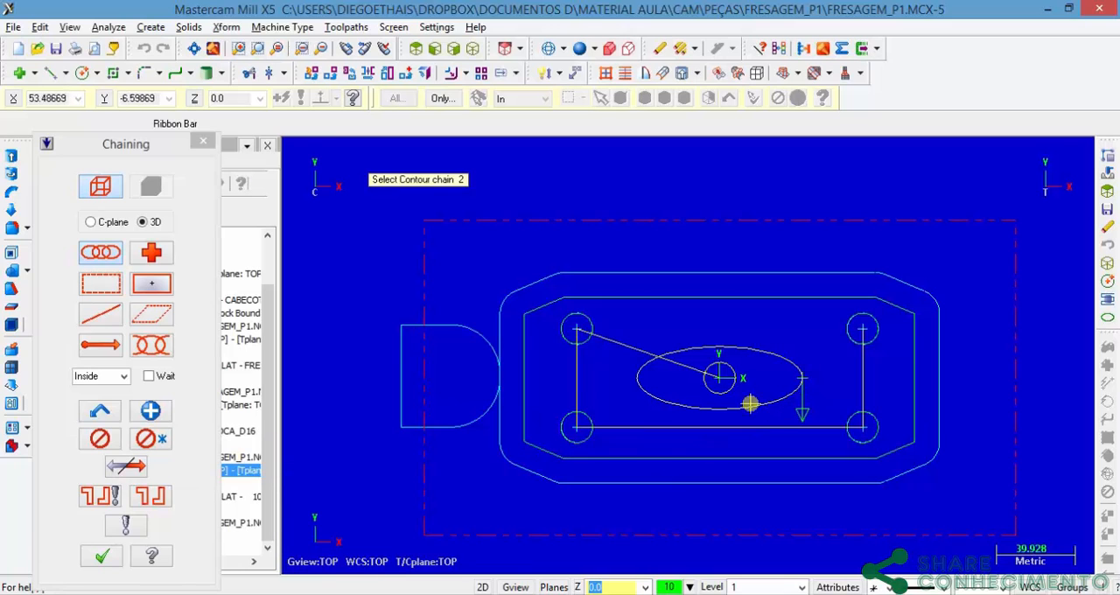
left_click(127, 468)
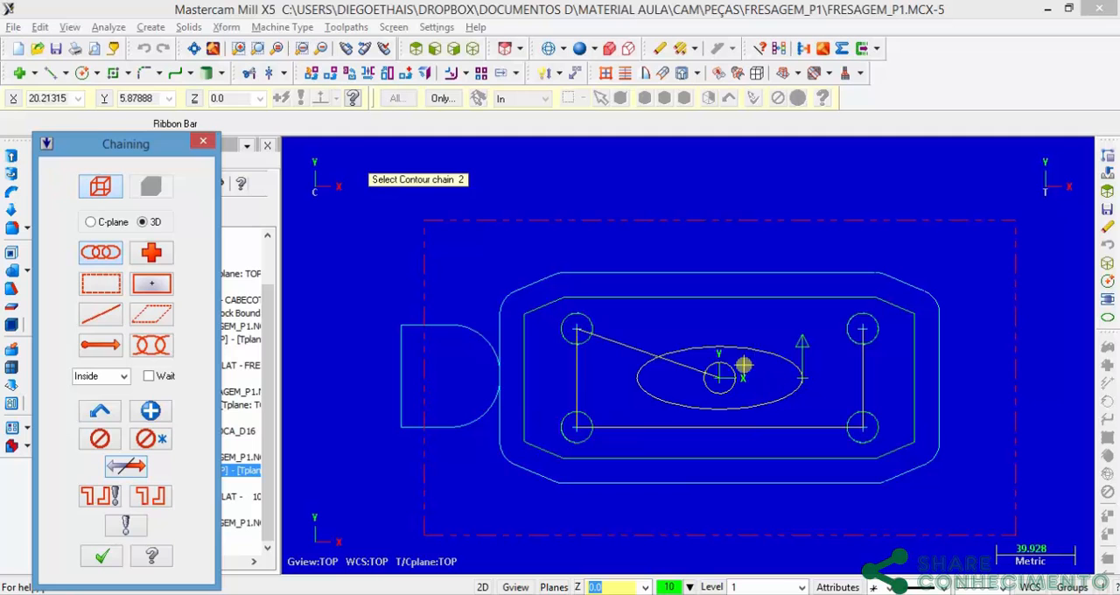
left_click(98, 558)
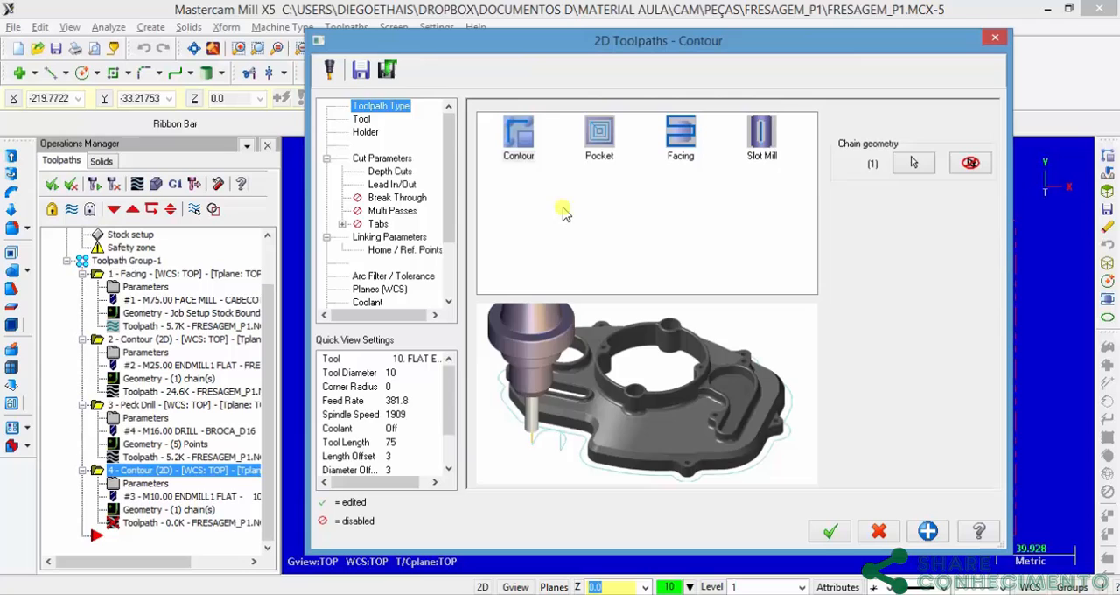
Step: Select the 25 mm flat endmill for the ellipse contour and generate the toolpath
left_click(365, 120)
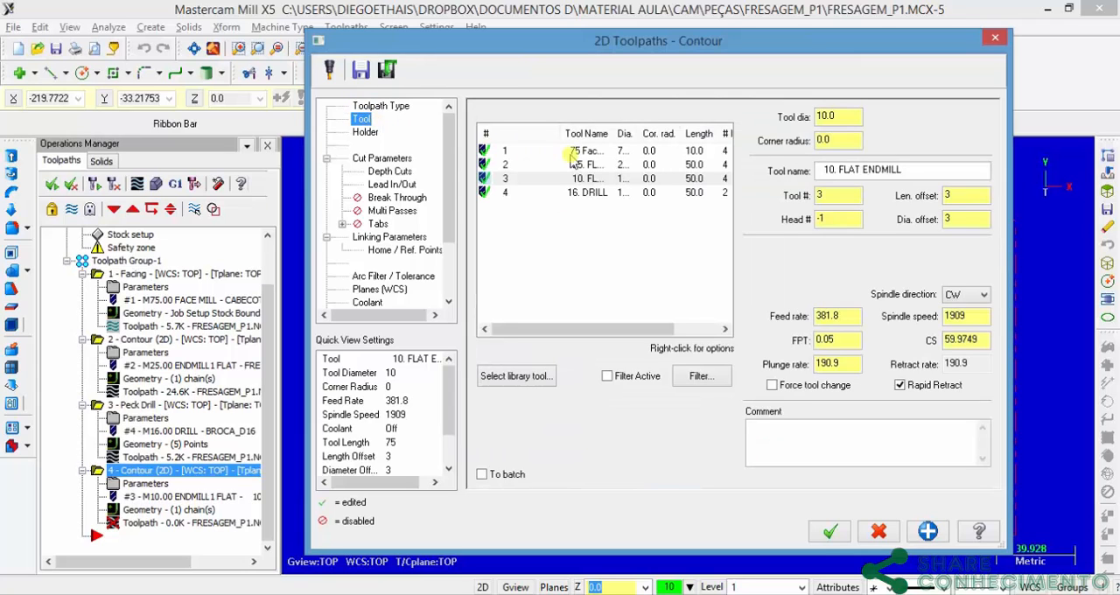
left_click(530, 165)
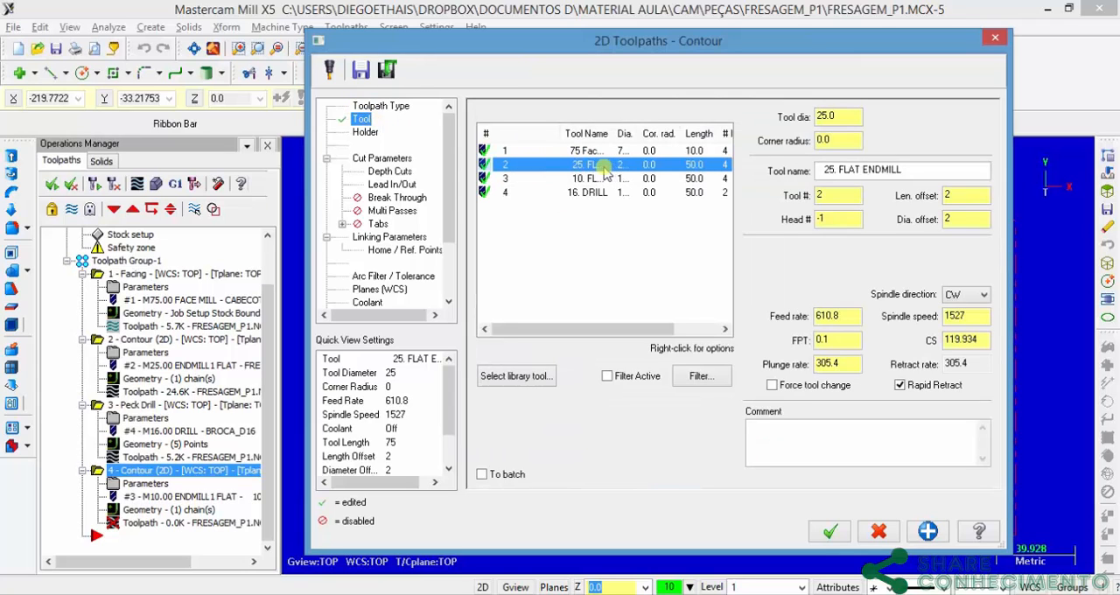
left_click(831, 532)
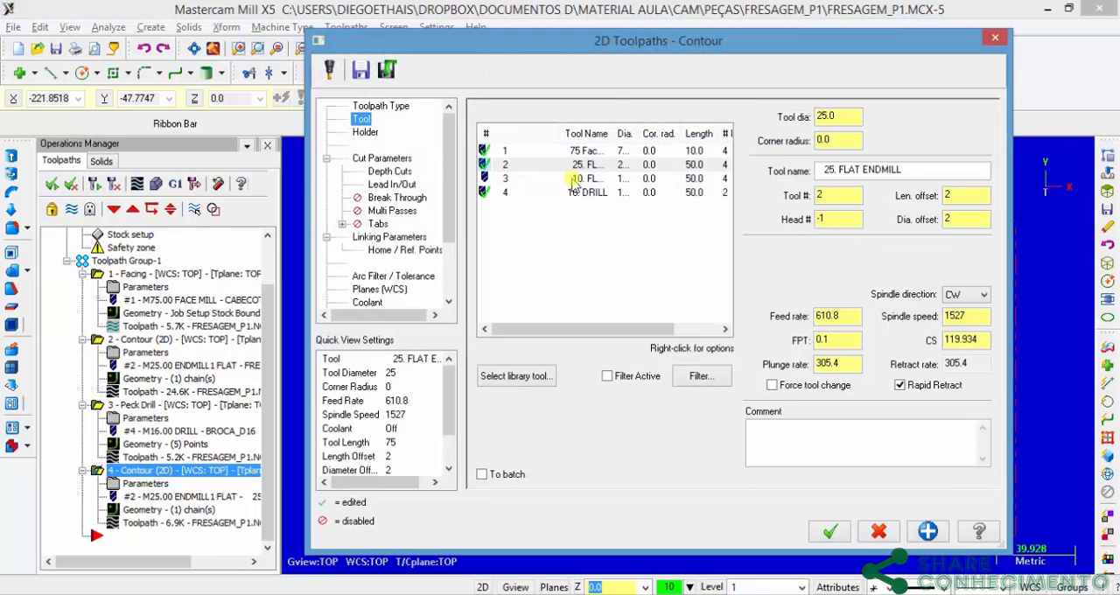
Step: Rename the 25 mm flat endmill of the ellipse contour as Fresa_Topo_D25
left_click(577, 171)
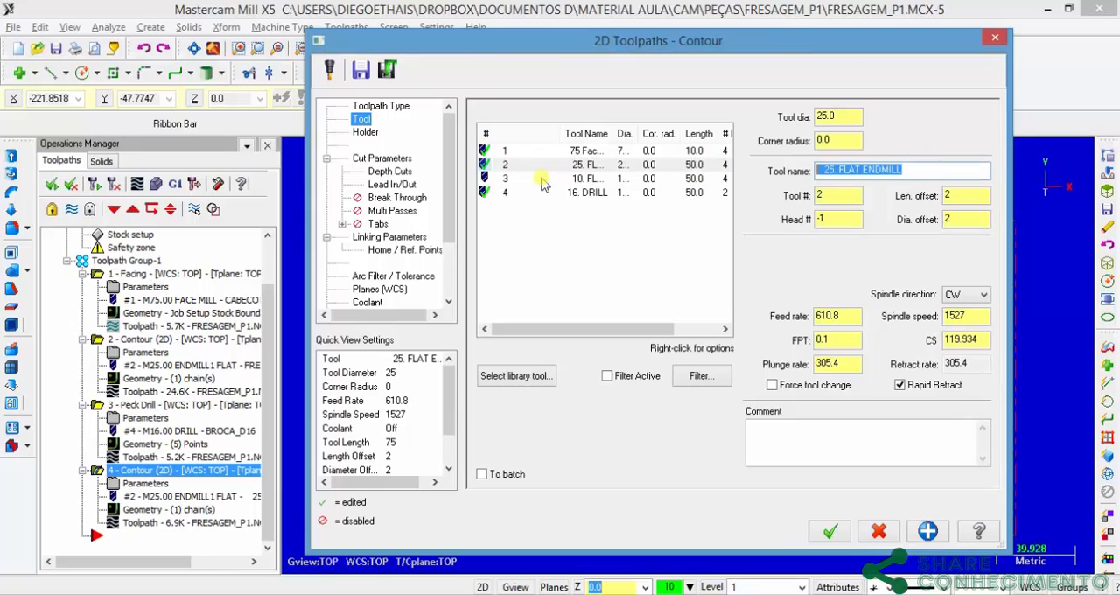
type("Fresa_Topo_D25")
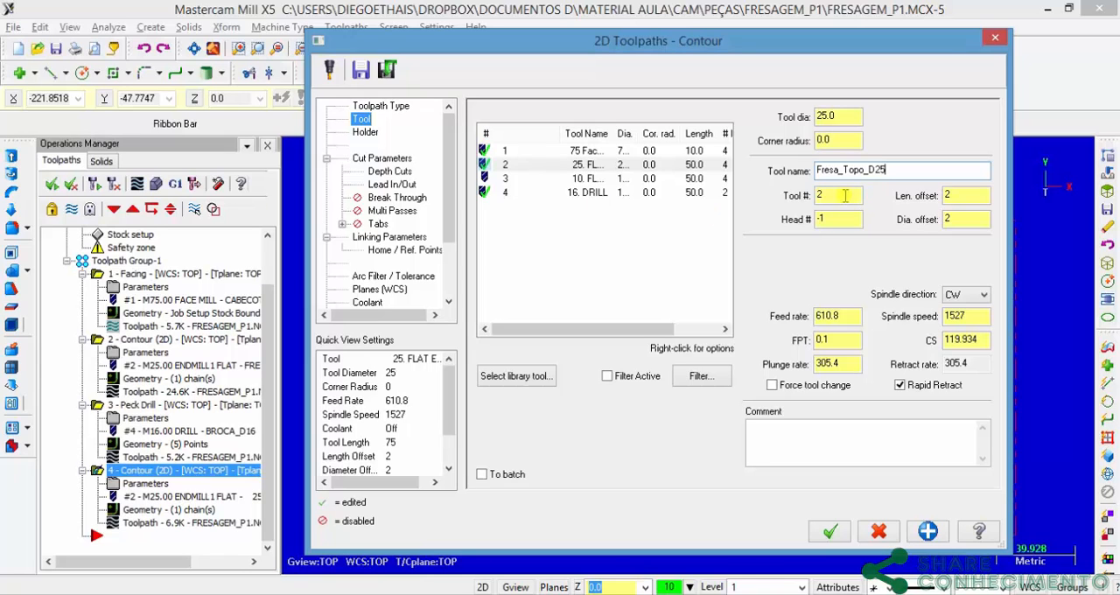
key("Tab")
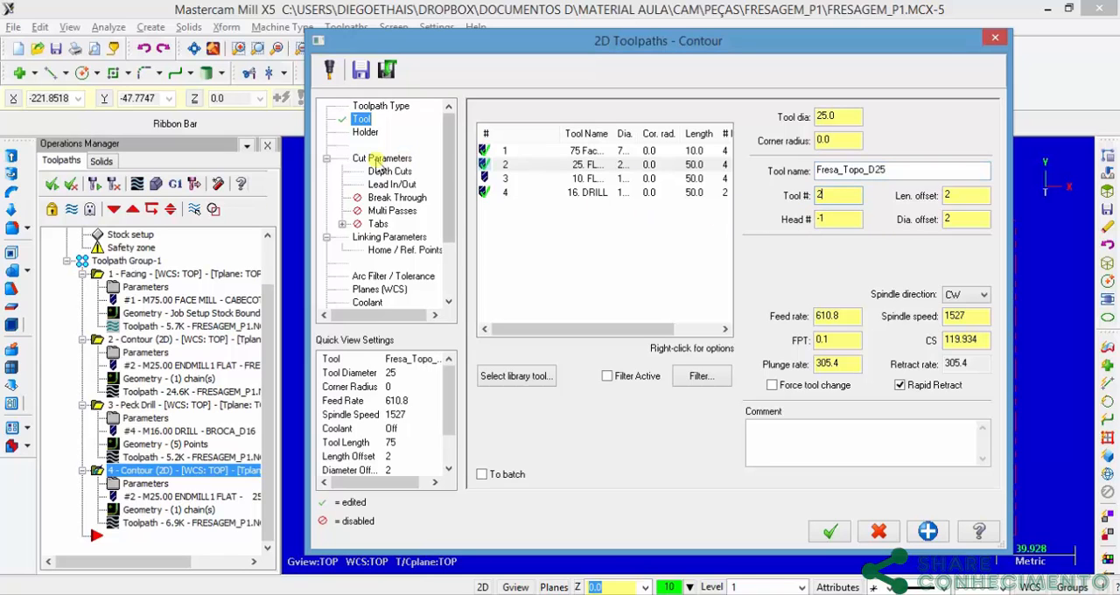
Step: Set the ellipse contour's entry line length and arc radius to 30% and copy the entry values to the exit
left_click(372, 159)
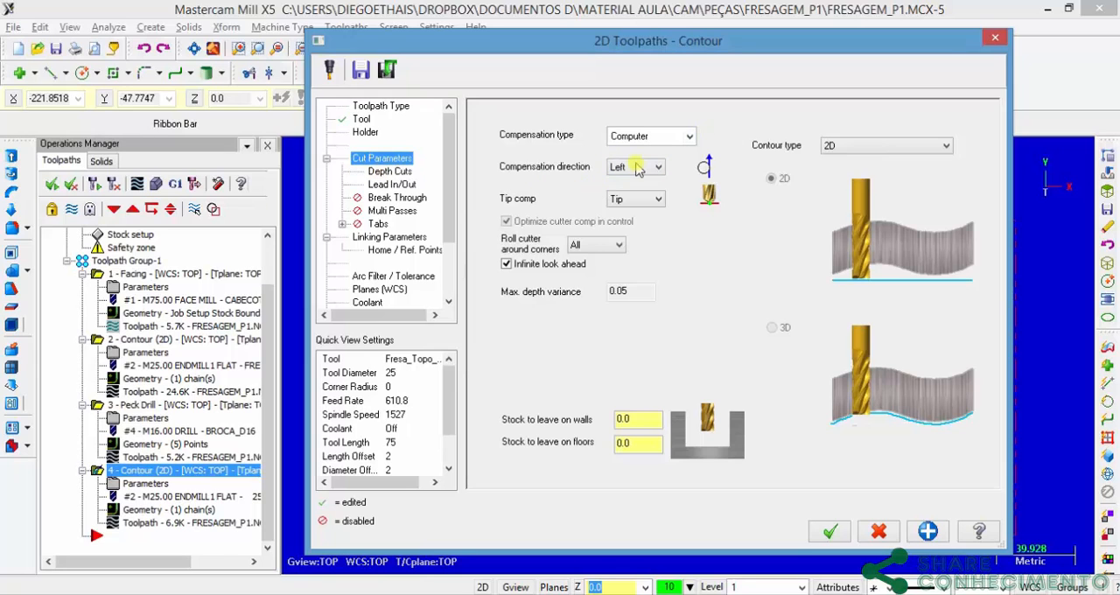
left_click(386, 173)
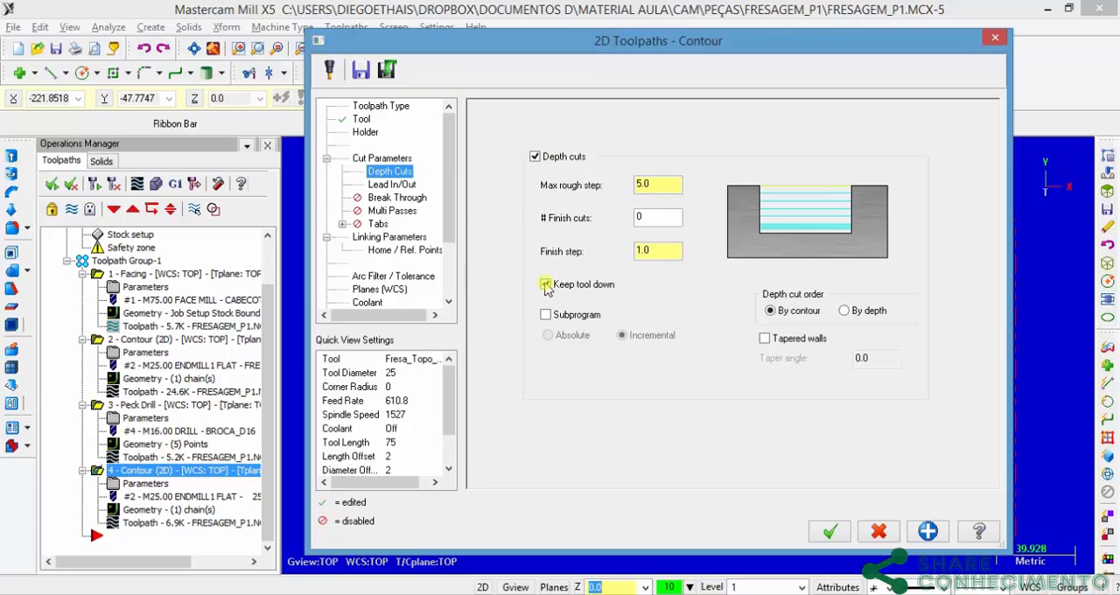
left_click(391, 185)
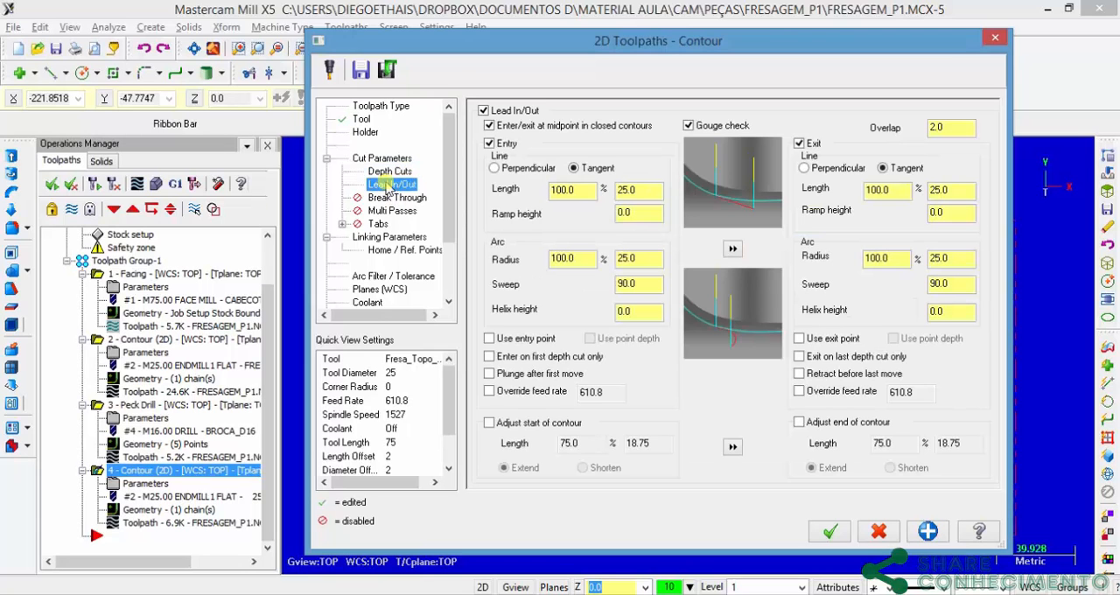
double_click(582, 197)
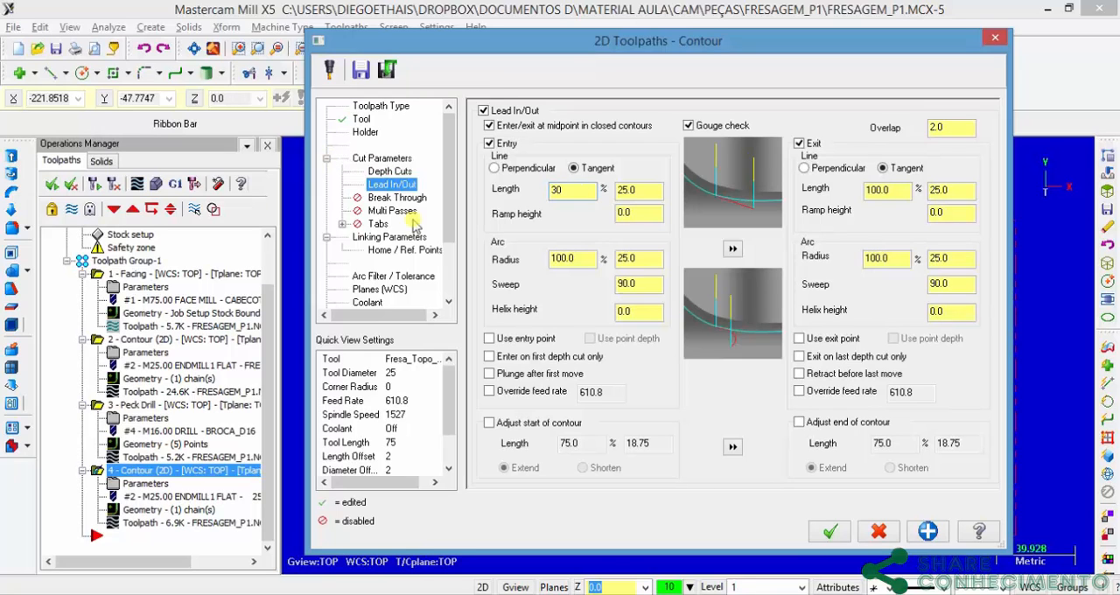
key("Tab")
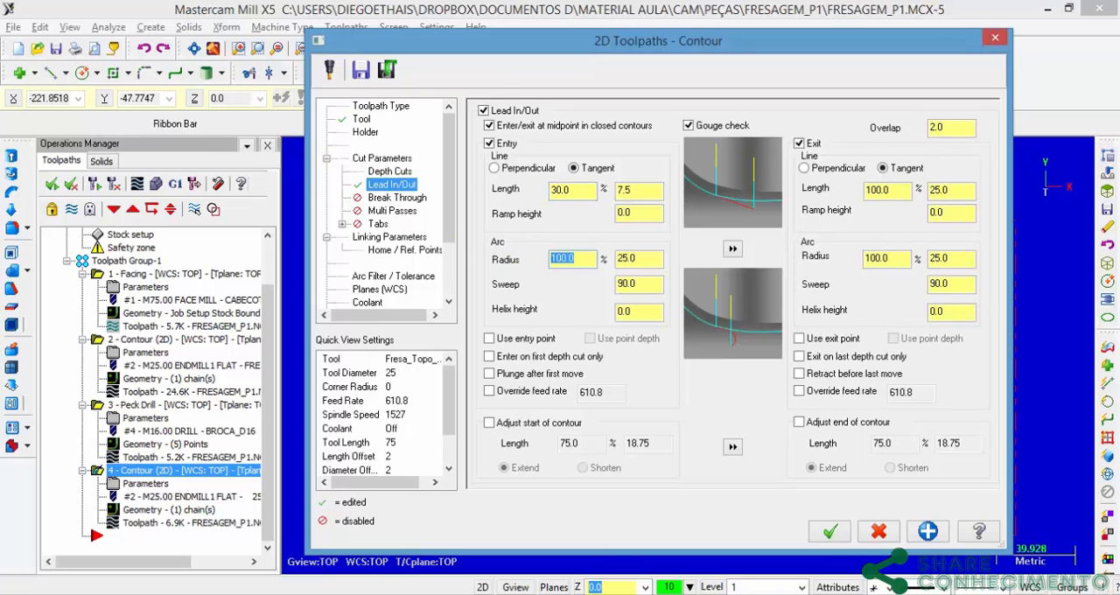
type("30")
left_click(582, 189)
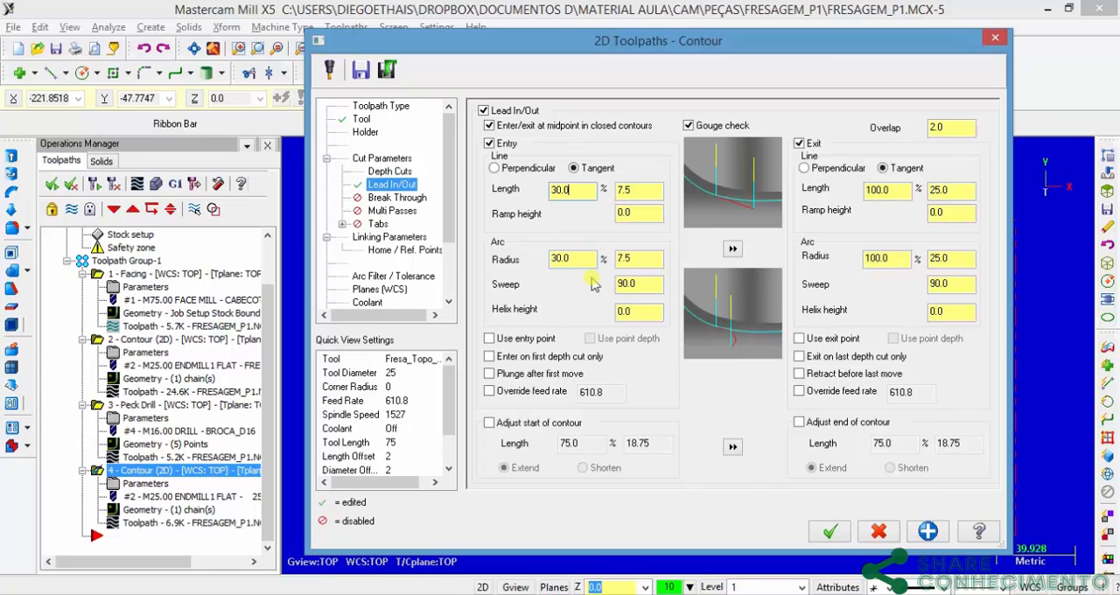
left_click(733, 250)
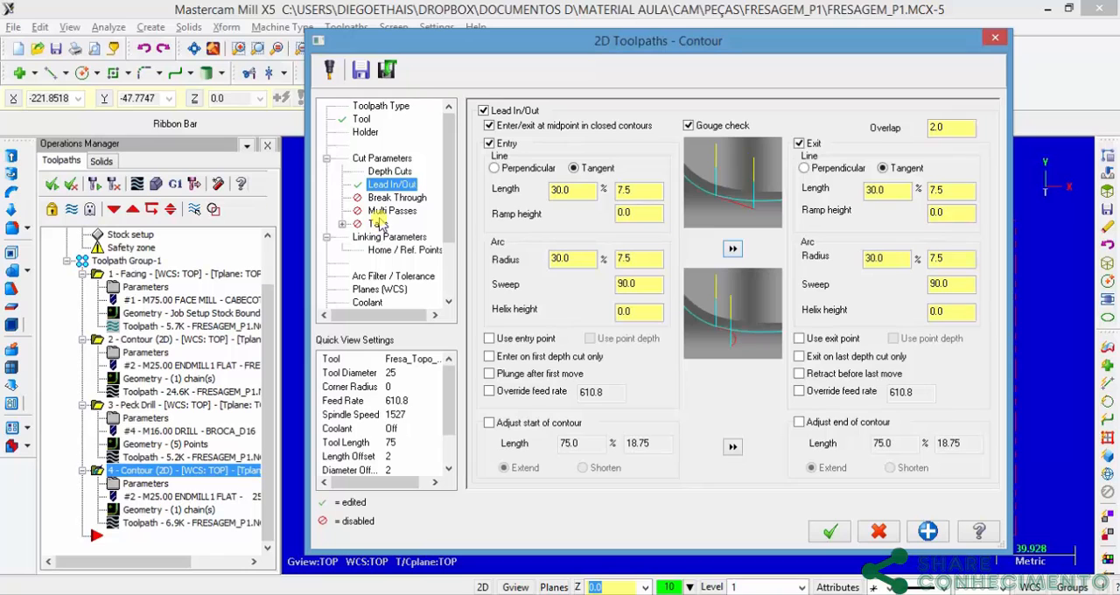
Step: Set the ellipse contour's absolute depth to -20 in the linking parameters and accept the toolpath settings
left_click(359, 238)
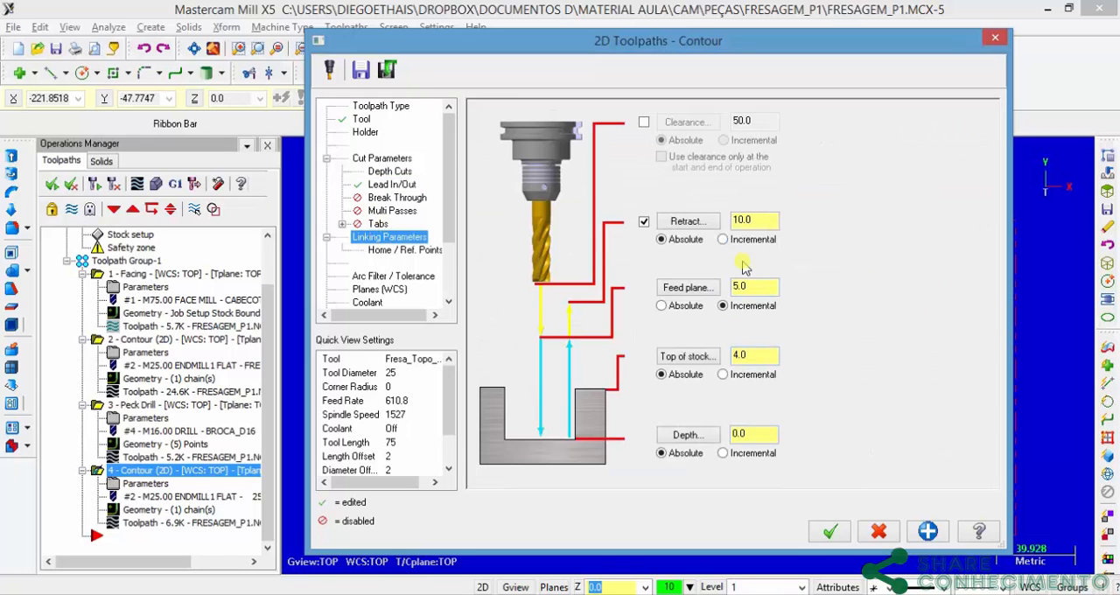
double_click(761, 355)
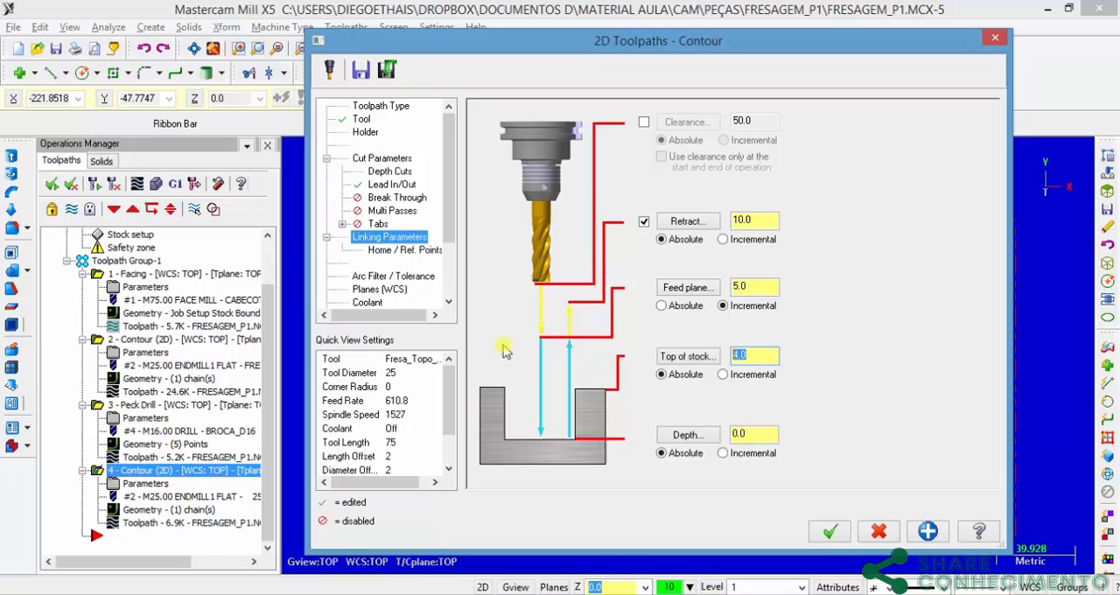
double_click(741, 434)
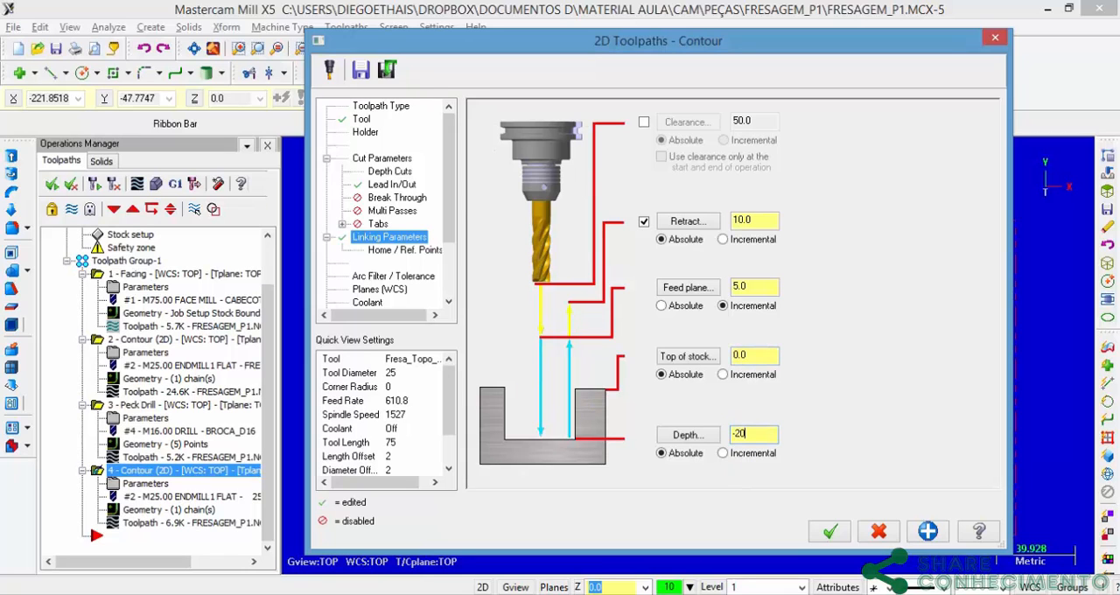
type("-20")
left_click(832, 531)
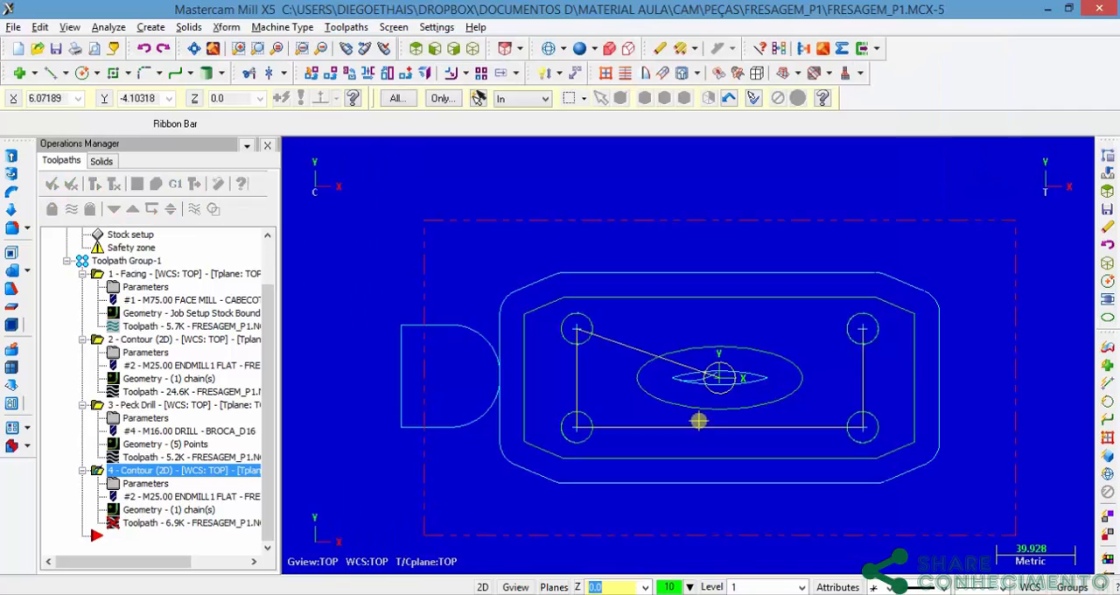
Step: Regenerate the outdated ellipse contour toolpath and inspect its passes from an oblique angle
middle_click_drag(740, 384, 723, 408)
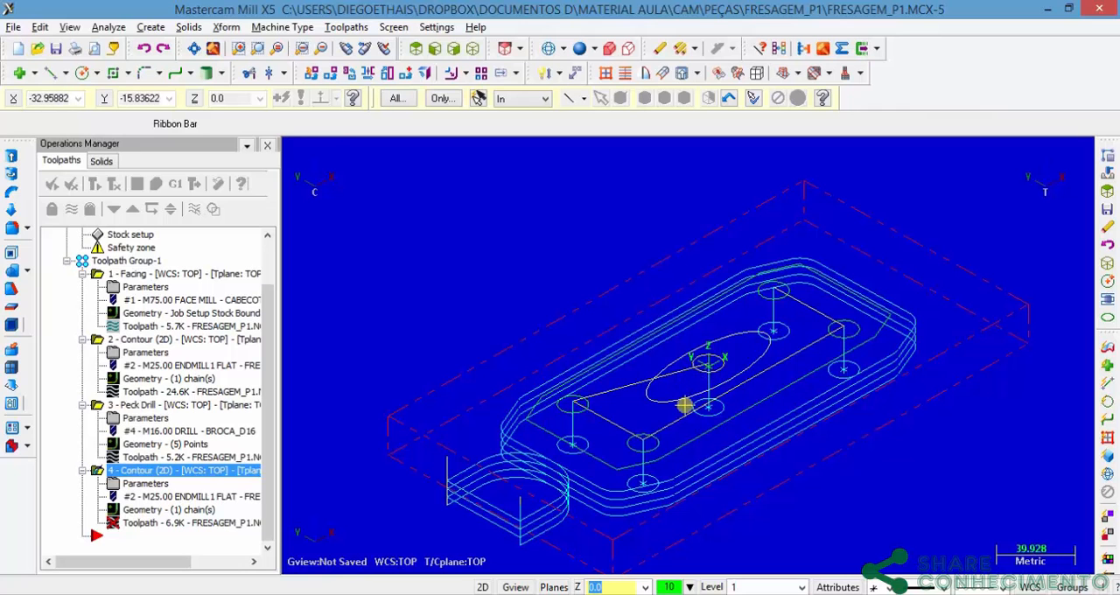
middle_click_drag(685, 405, 581, 170)
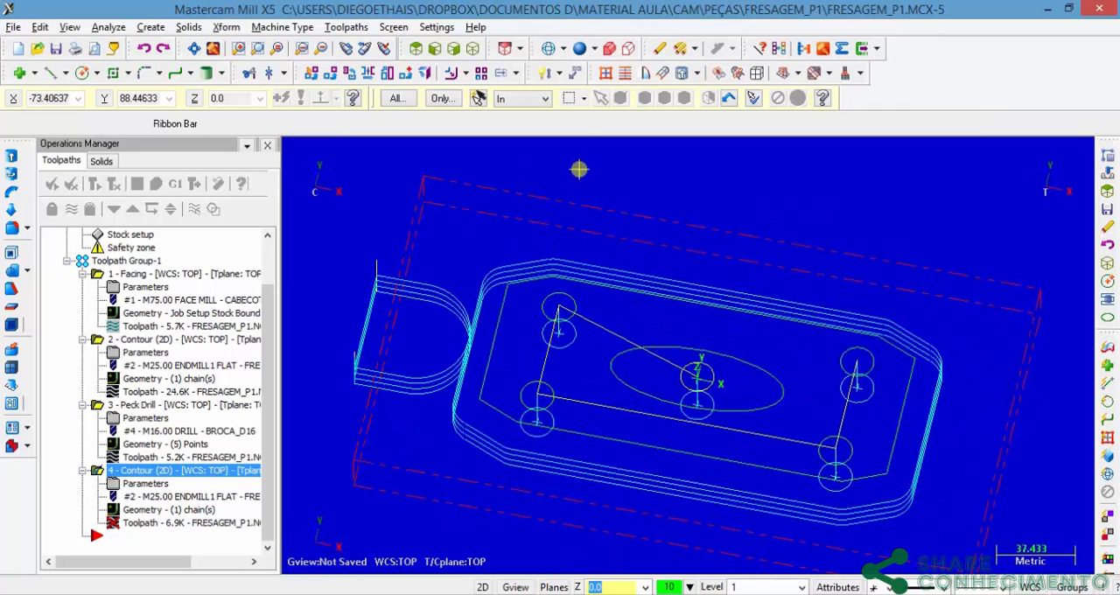
left_click(418, 48)
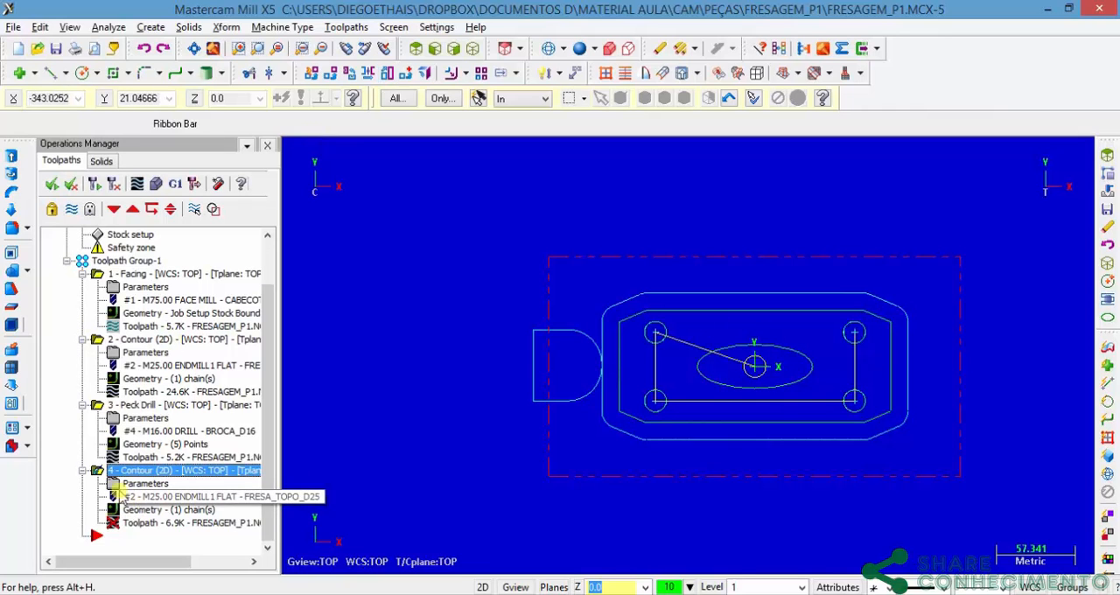
left_click(115, 185)
middle_click_drag(608, 353, 752, 385)
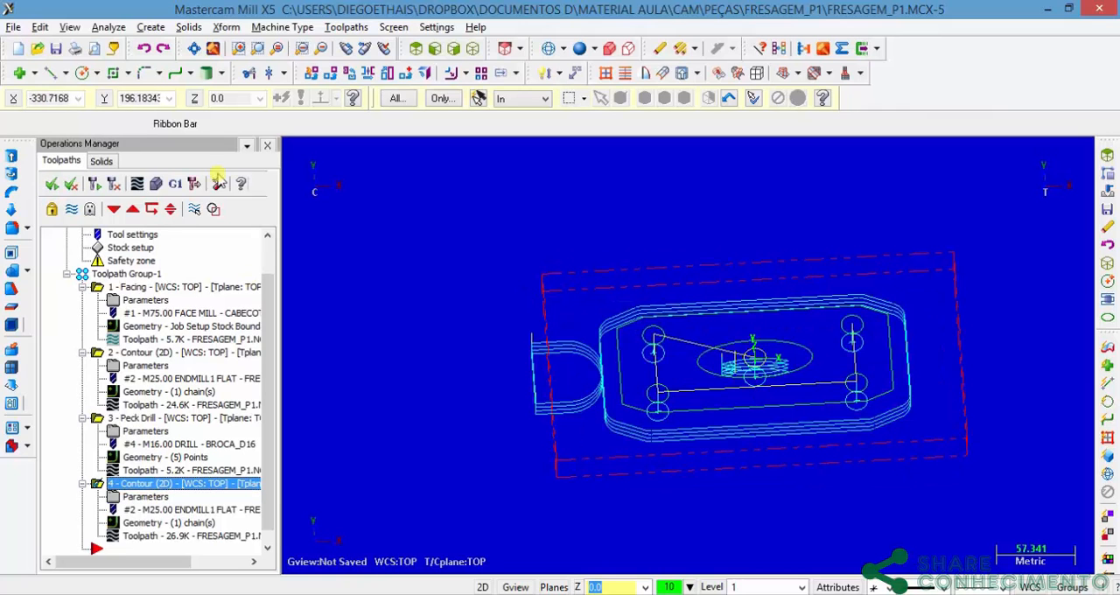
left_click(431, 51)
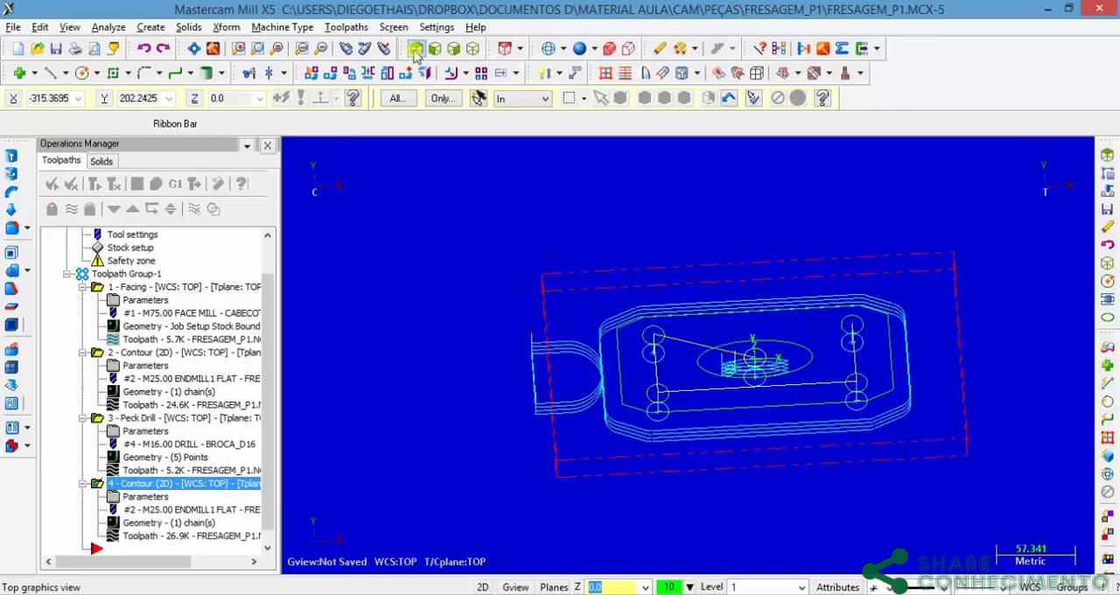
Step: Verify all operations of Toolpath Group-1 in a solid simulation seen in isometric view, and close the simulation
left_click(97, 273)
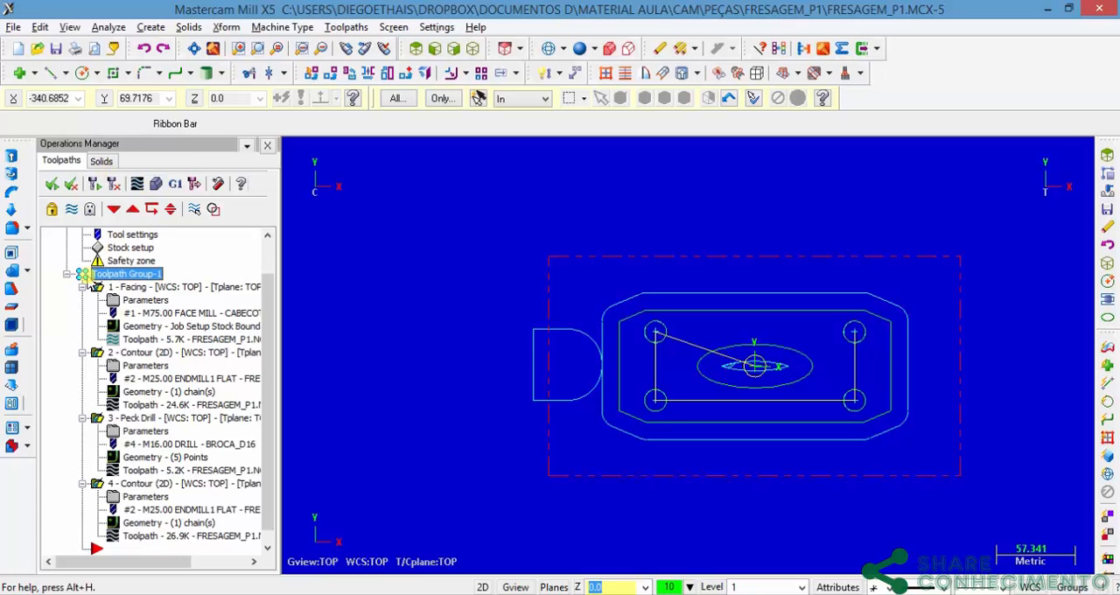
left_click(154, 186)
left_click(146, 111)
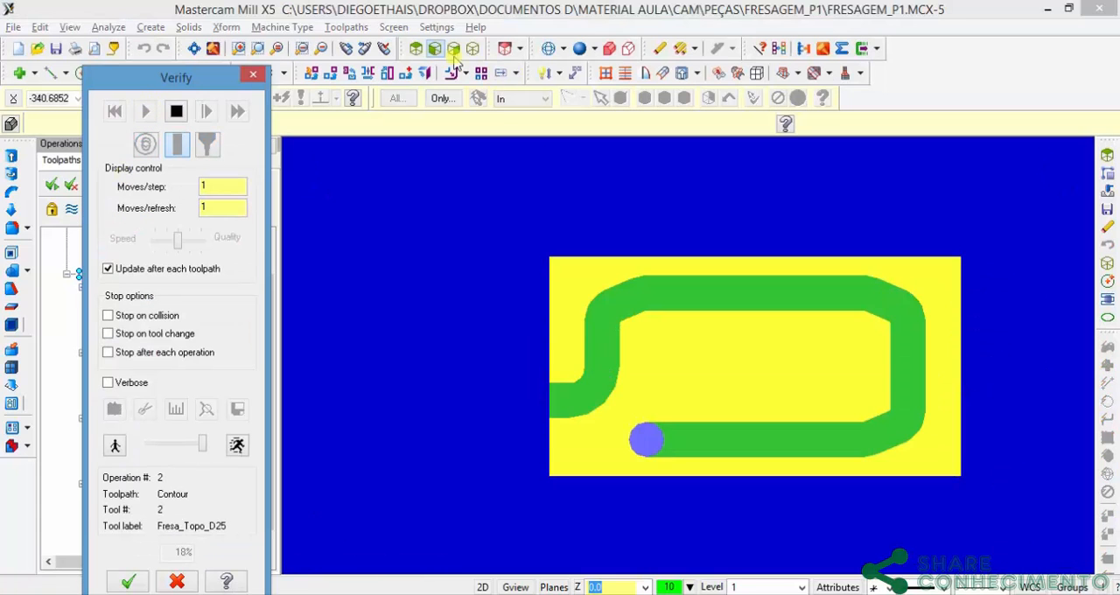
left_click(477, 51)
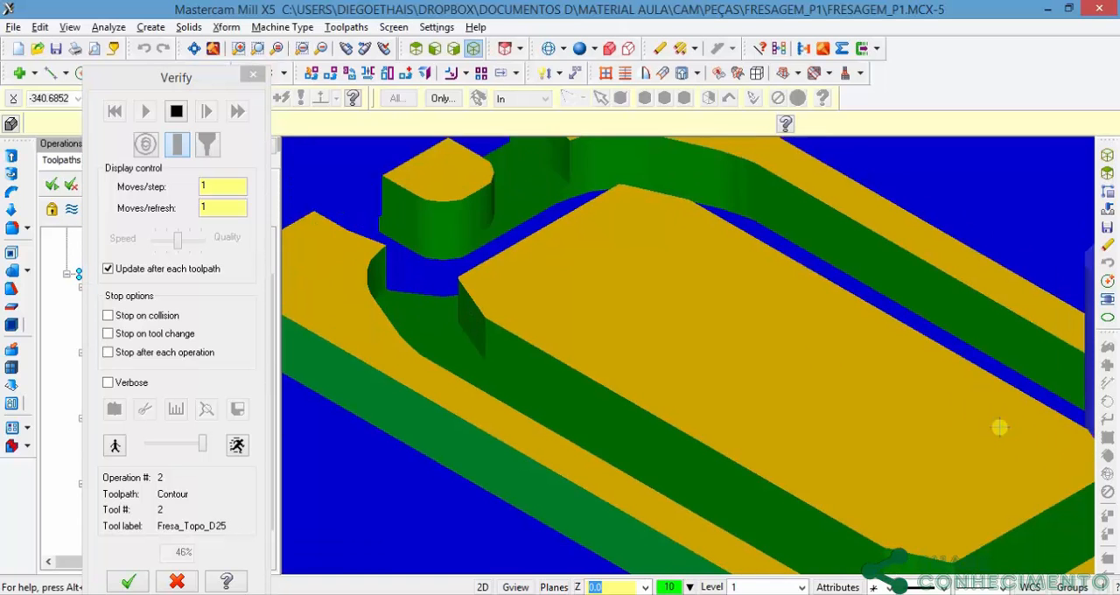
scroll(999, 427, "down", 2)
middle_click_drag(919, 436, 826, 411)
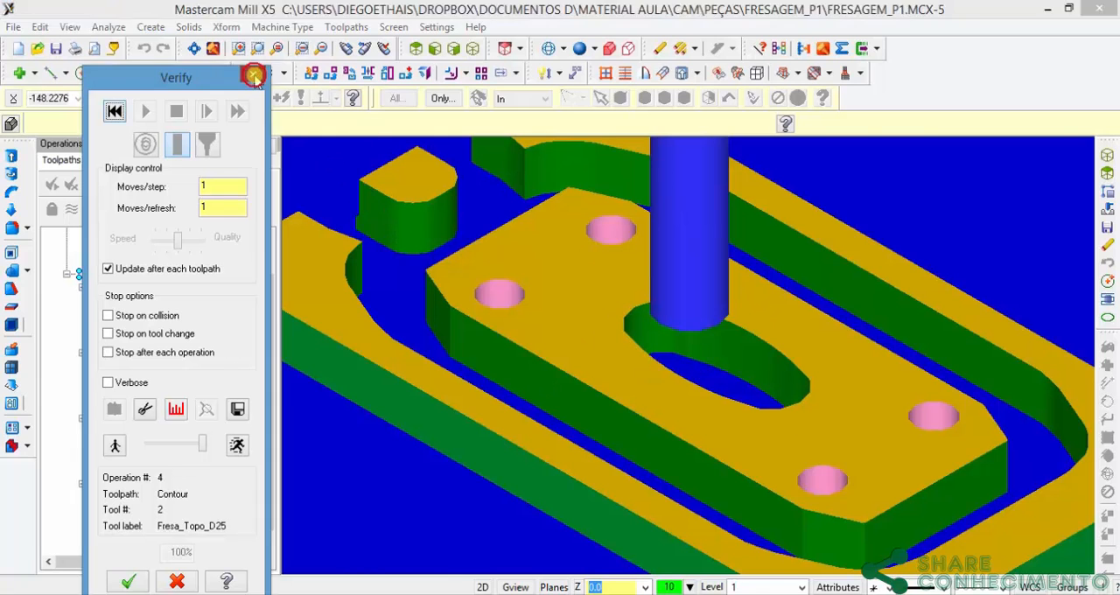
left_click(254, 77)
Step: Preview a center-point circle of 25 mm diameter against the narrow end of the central ellipse
left_click(416, 50)
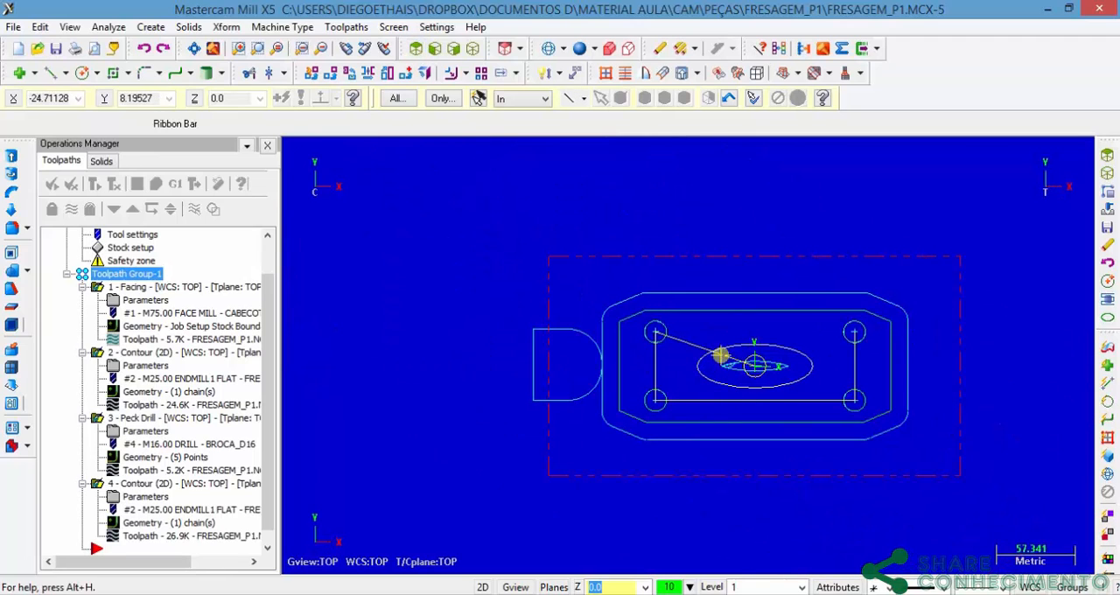
scroll(718, 366, "up", 5)
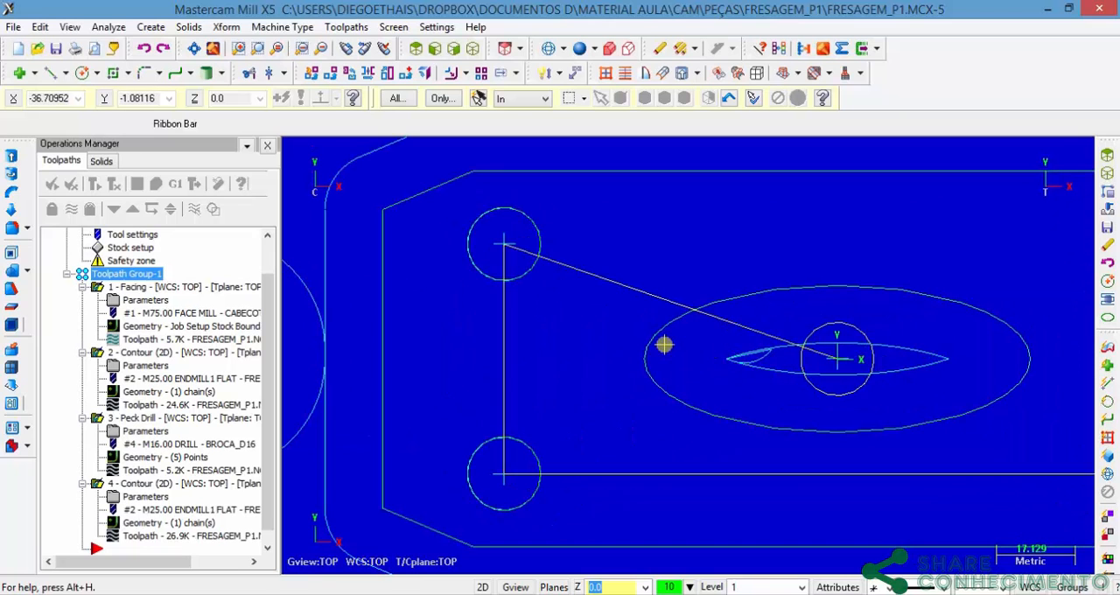
left_click(81, 74)
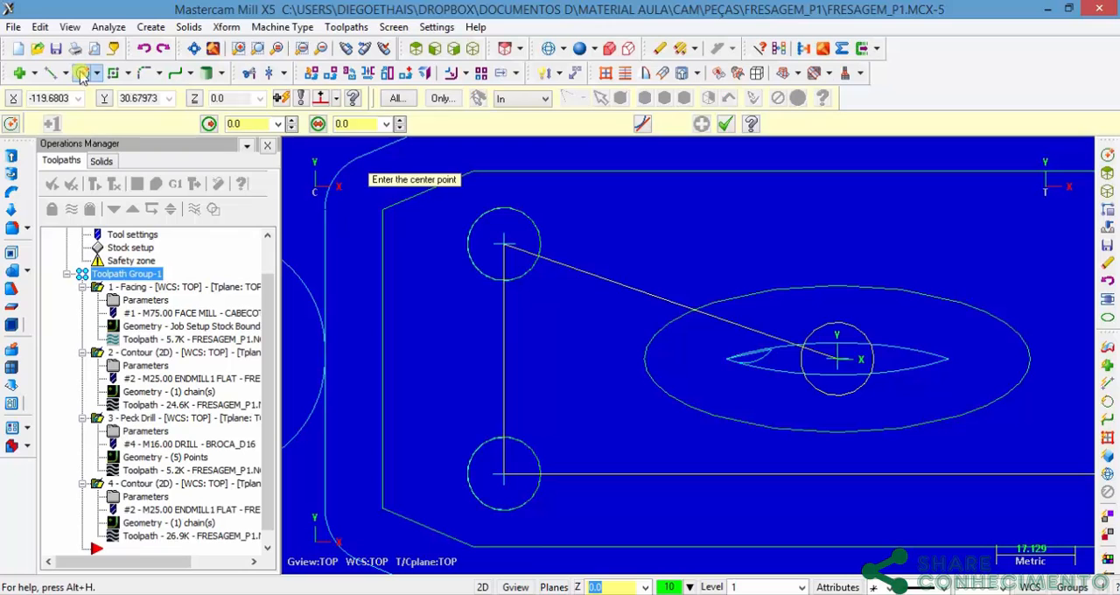
left_click(150, 27)
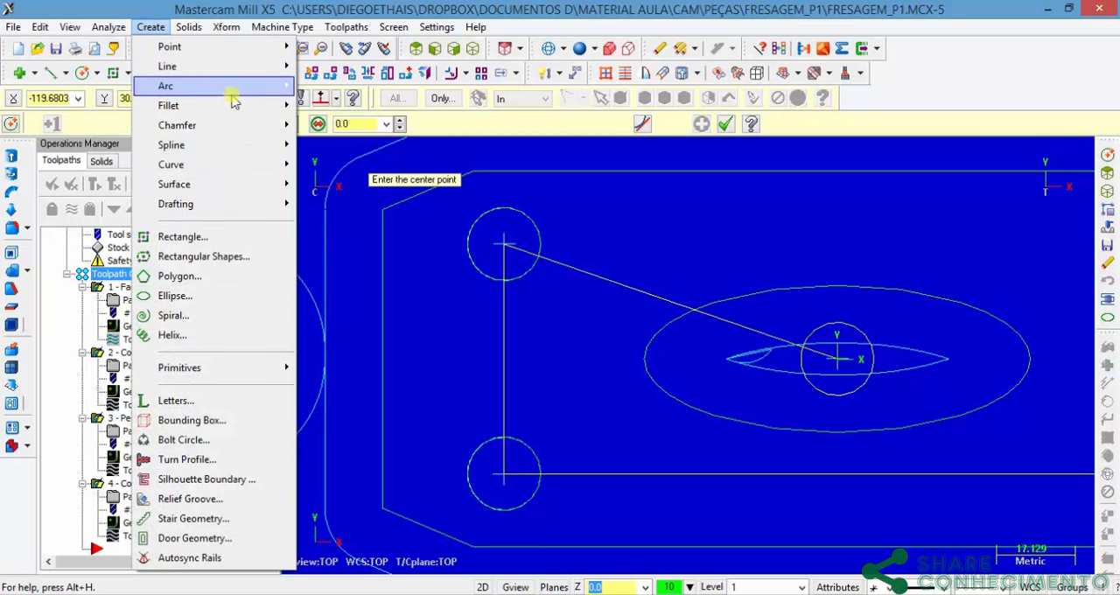
mouse_move(232, 87)
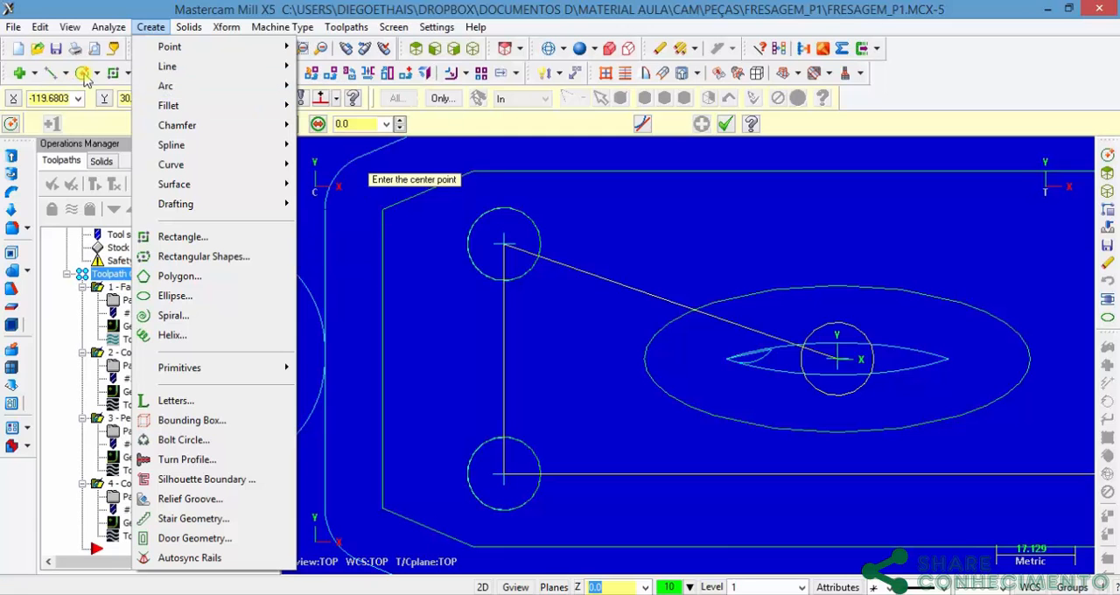
left_click(111, 5)
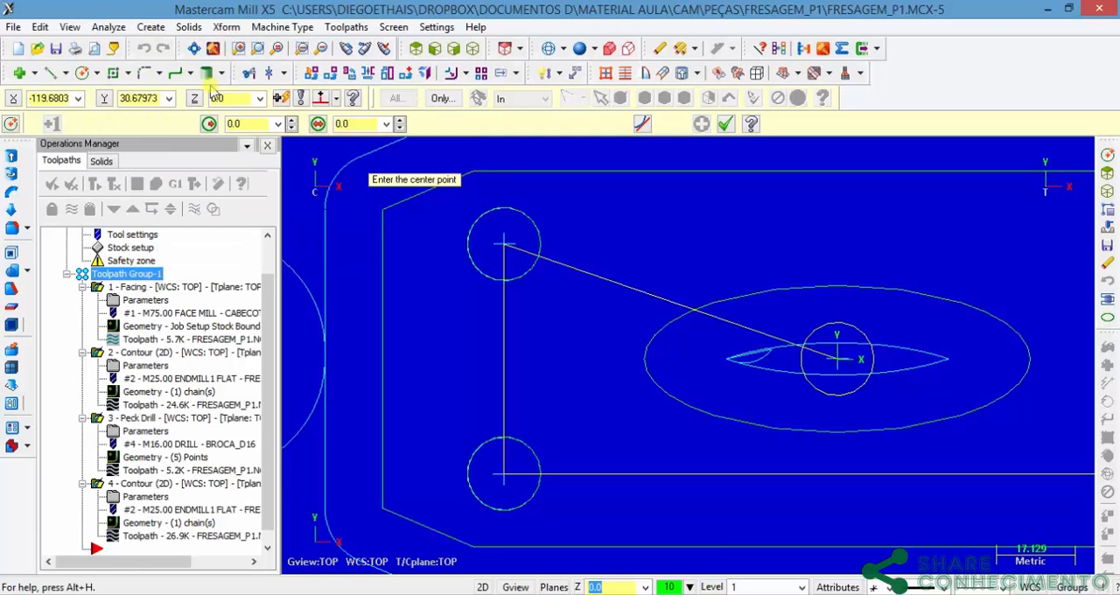
left_click(355, 123)
key("Return")
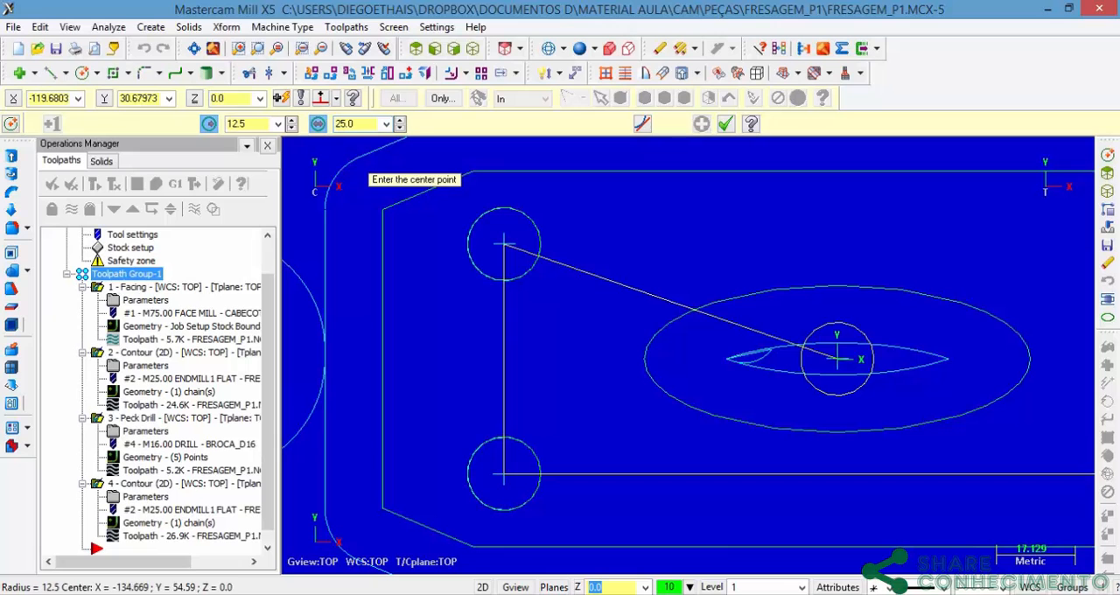
scroll(741, 363, "up", 4)
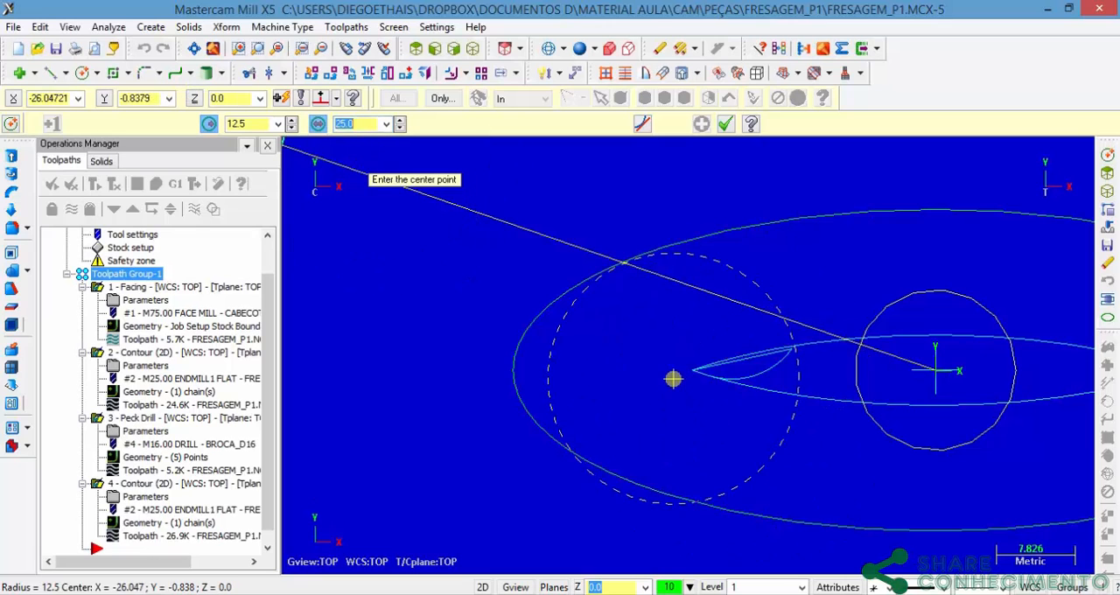
Step: Compare a 10 mm diameter circle preview with the ellipse's narrow end and leave the circle command without placing it
type("10")
key("Return")
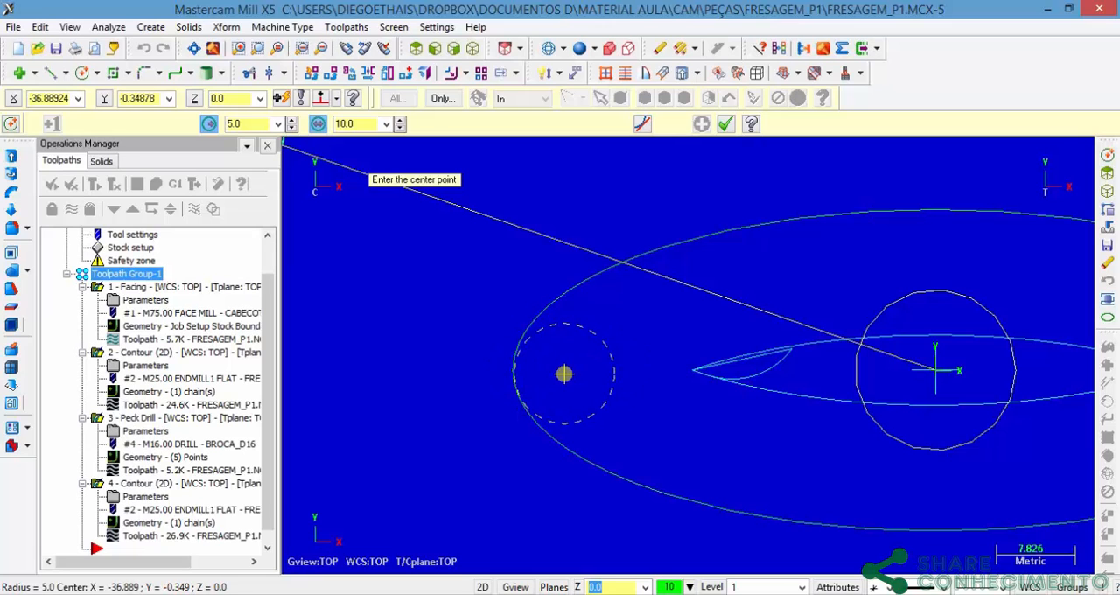
scroll(571, 373, "up", 4)
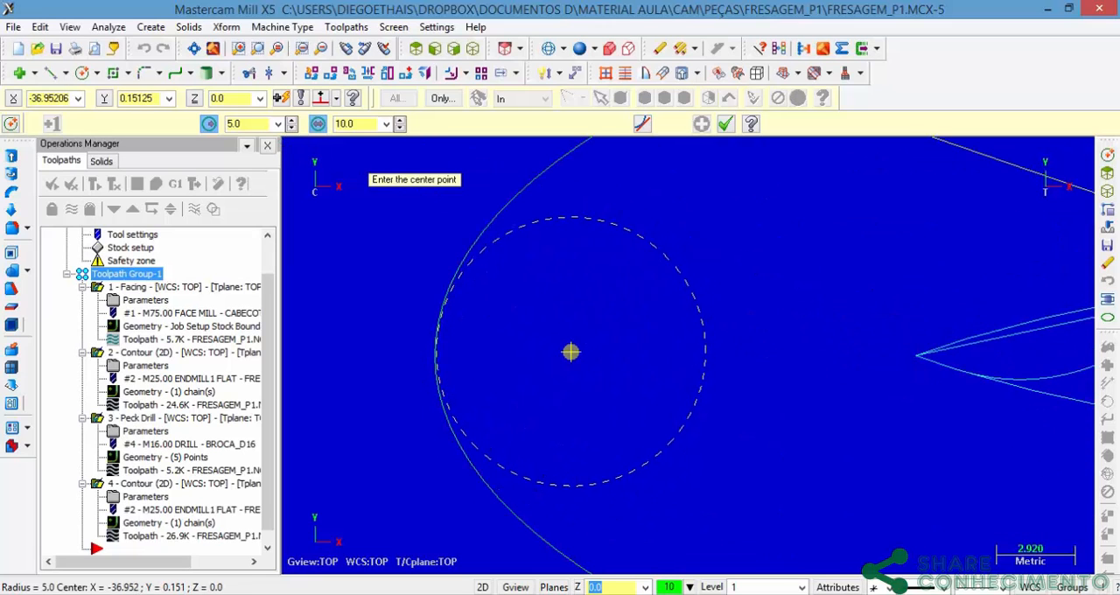
scroll(571, 353, "down", 4)
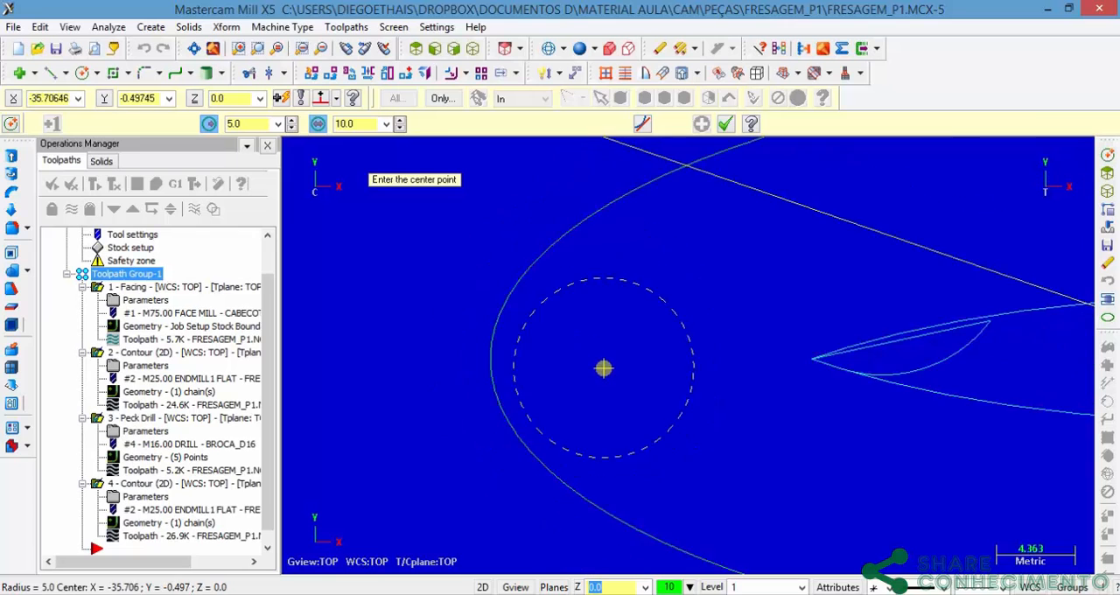
scroll(611, 370, "down", 5)
key("Escape")
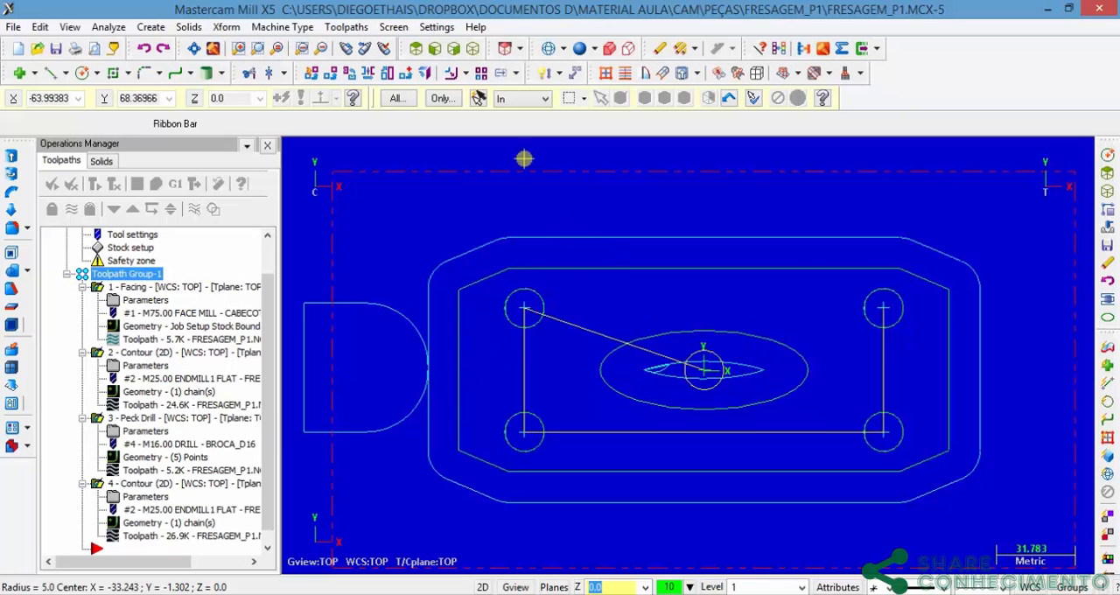
Step: Create a new Contour toolpath on the central ellipse with the chain direction reversed
left_click(346, 27)
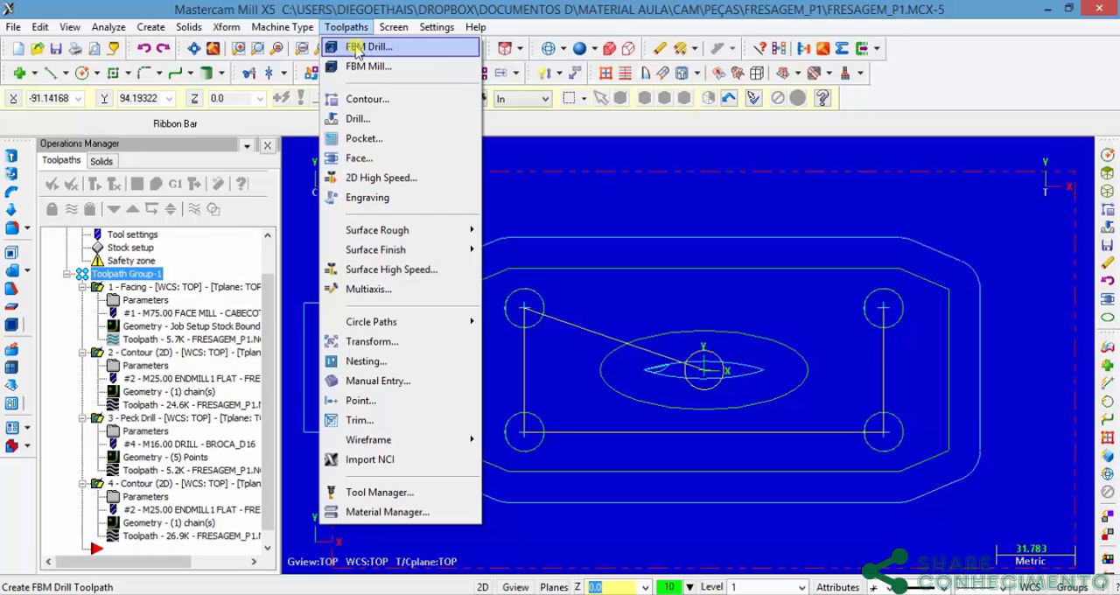
left_click(366, 99)
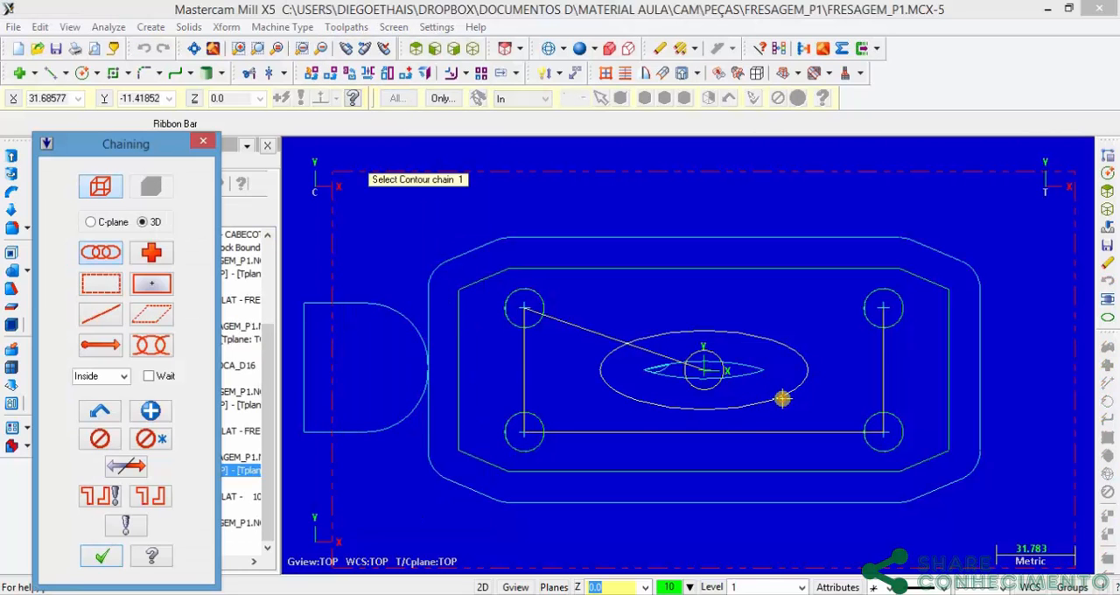
left_click(781, 397)
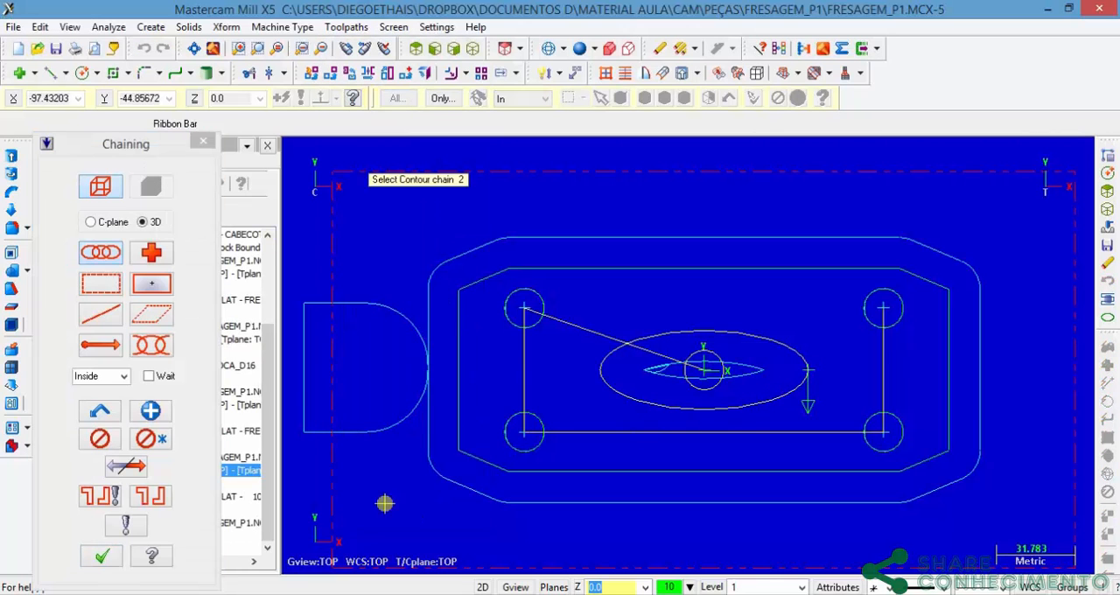
left_click(126, 468)
left_click(103, 560)
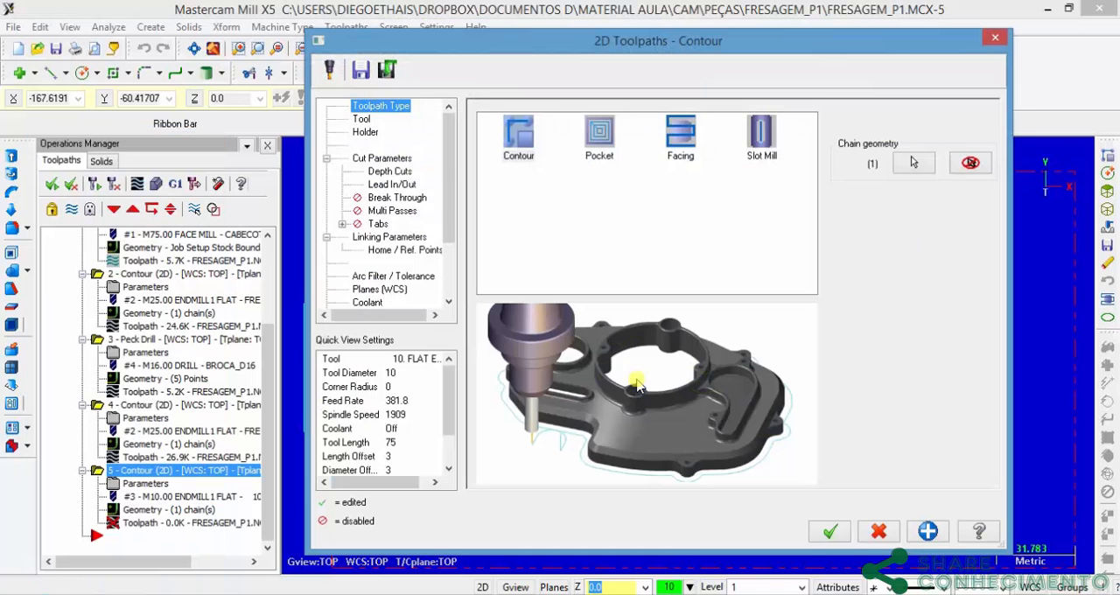
Step: Choose the 10 mm flat endmill from the MILL_MM tool library, keeping the filter at flat endmills with diameter equal to 10
left_click(362, 120)
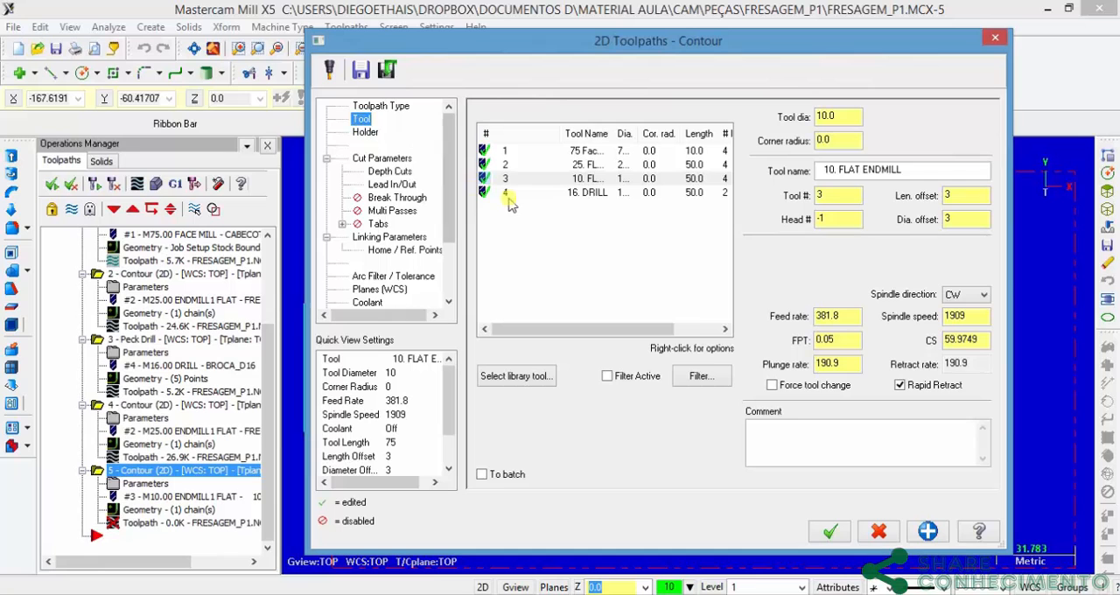
left_click(531, 375)
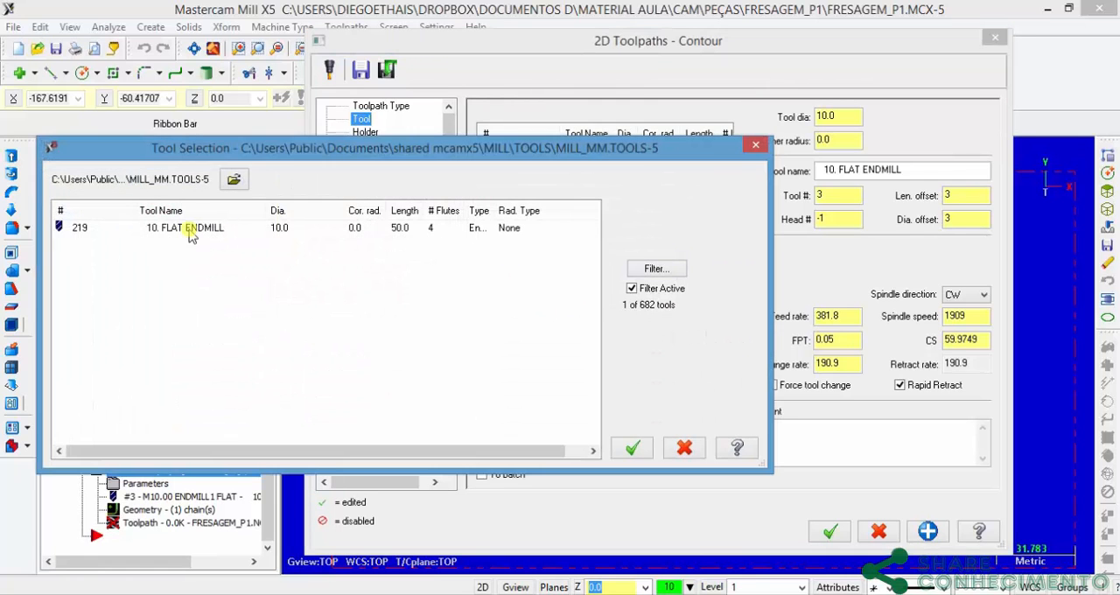
left_click(188, 229)
left_click_drag(455, 156, 662, 114)
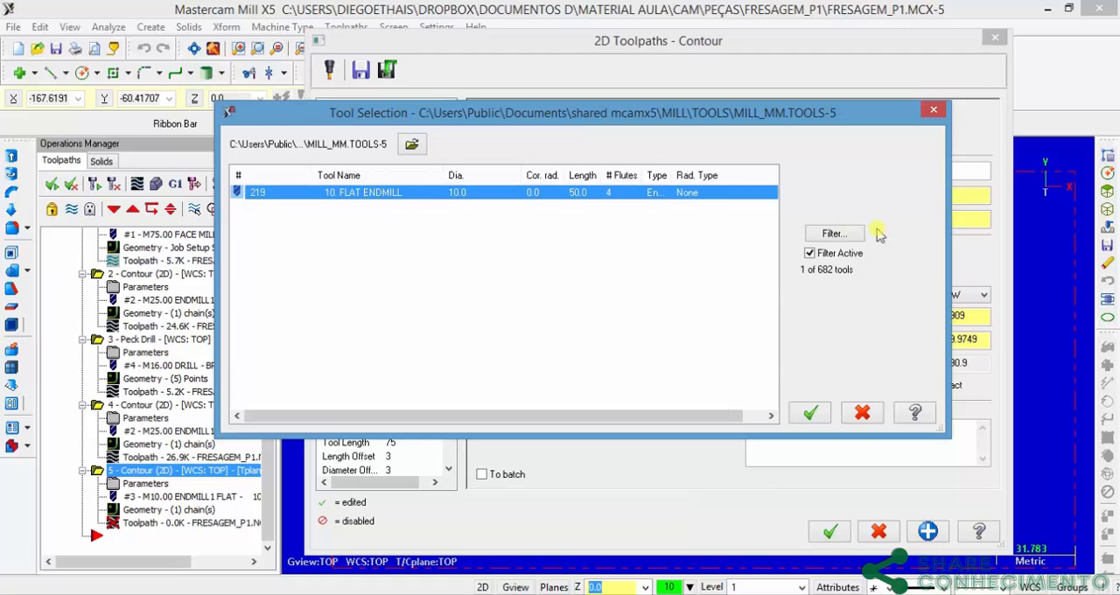
left_click(823, 236)
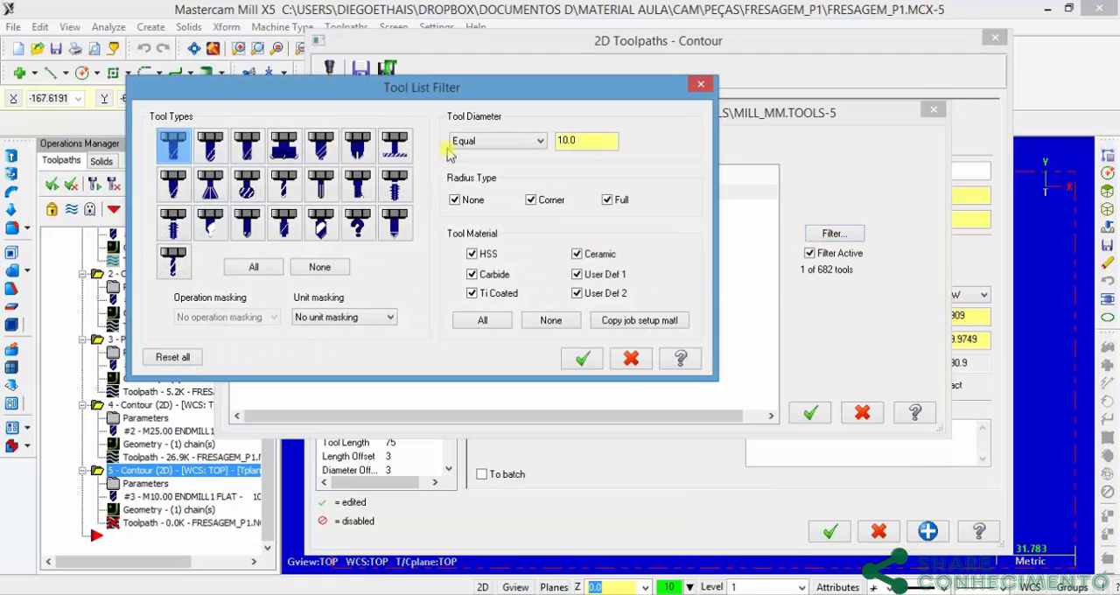
left_click(584, 360)
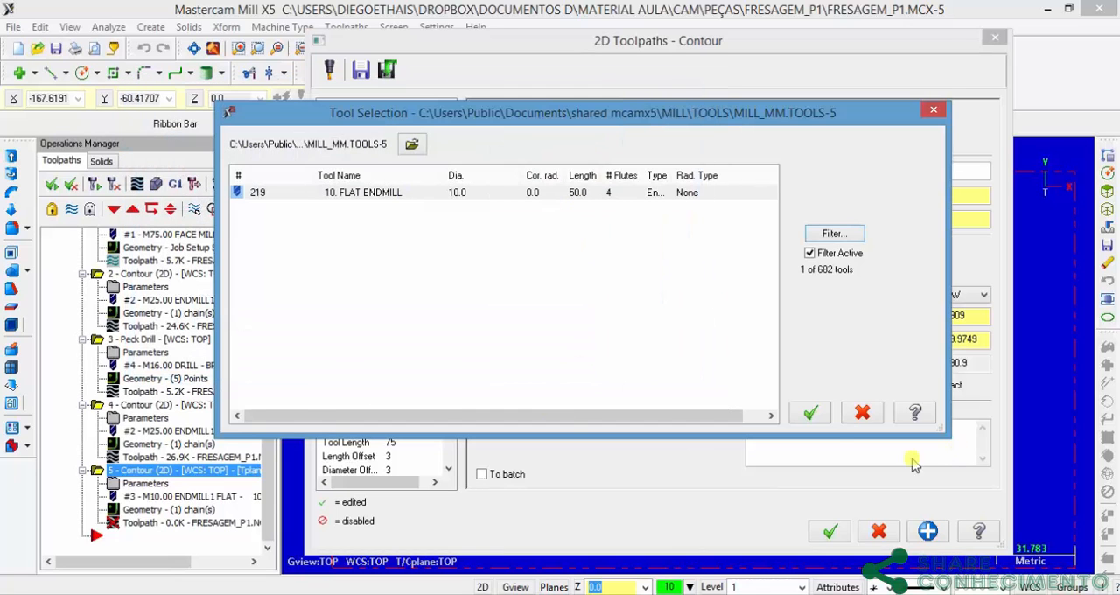
left_click(810, 412)
left_click(583, 182)
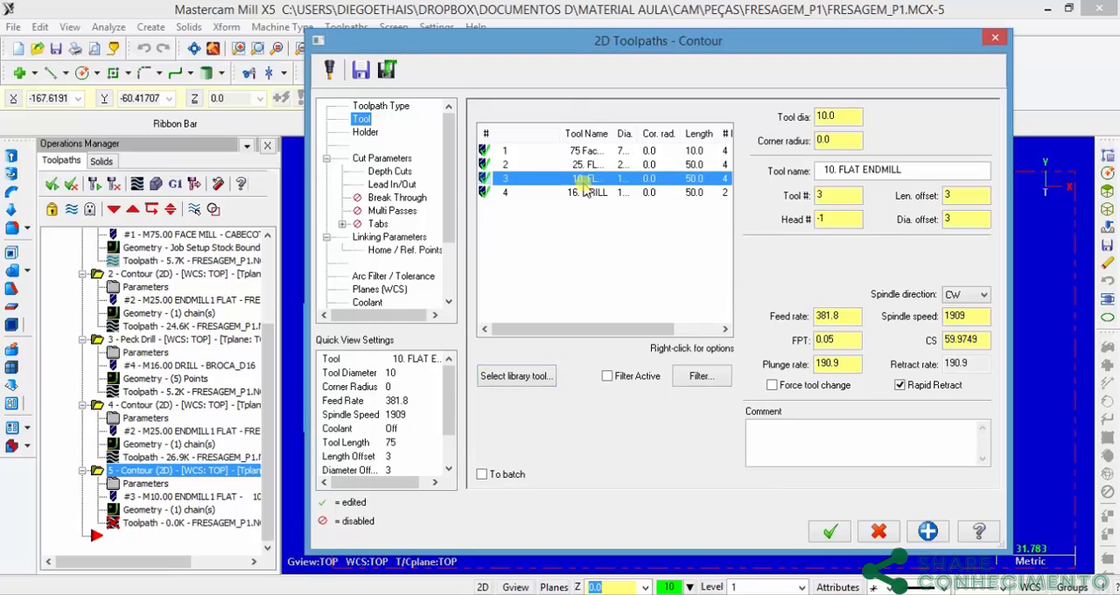
Step: Name the 10 mm endmill Fresa_Topo_D10 and set its tool number and length offset to 5
left_click(909, 176)
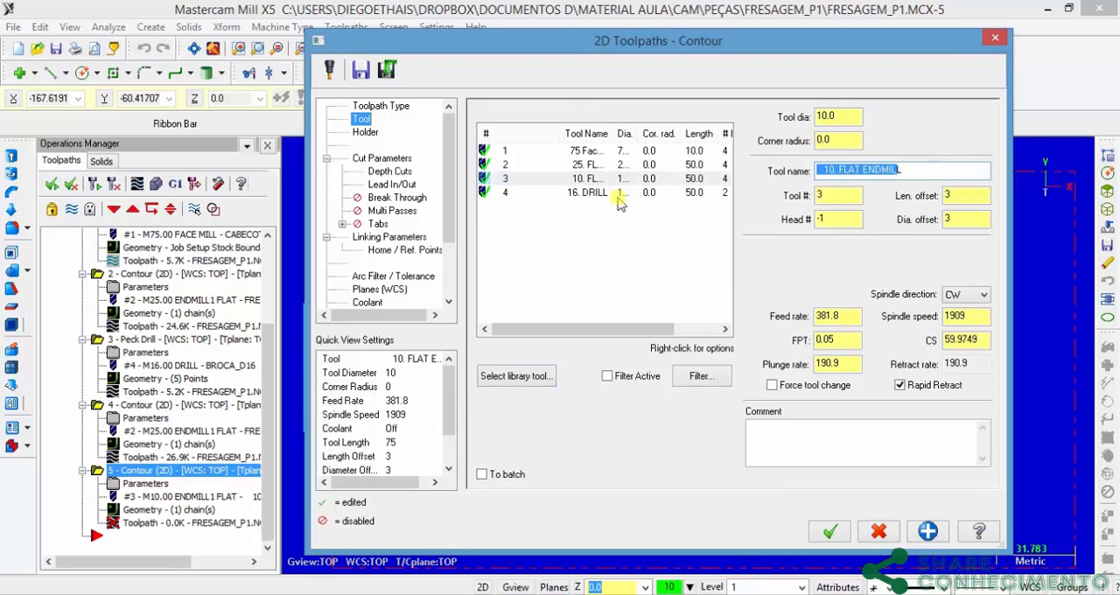
type("Fresa_Topo_D10")
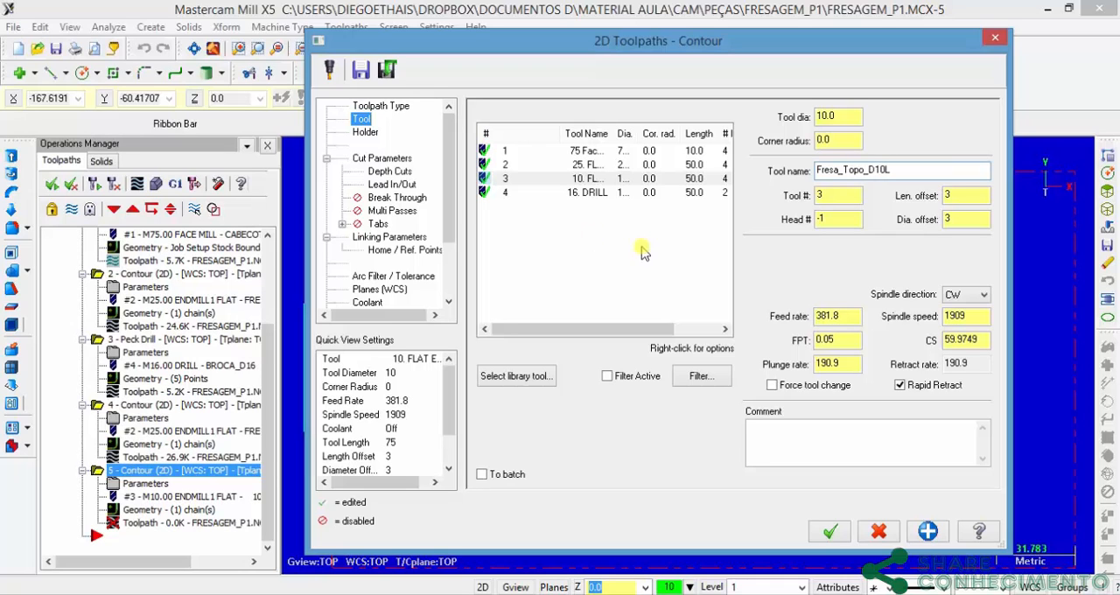
left_click(834, 194)
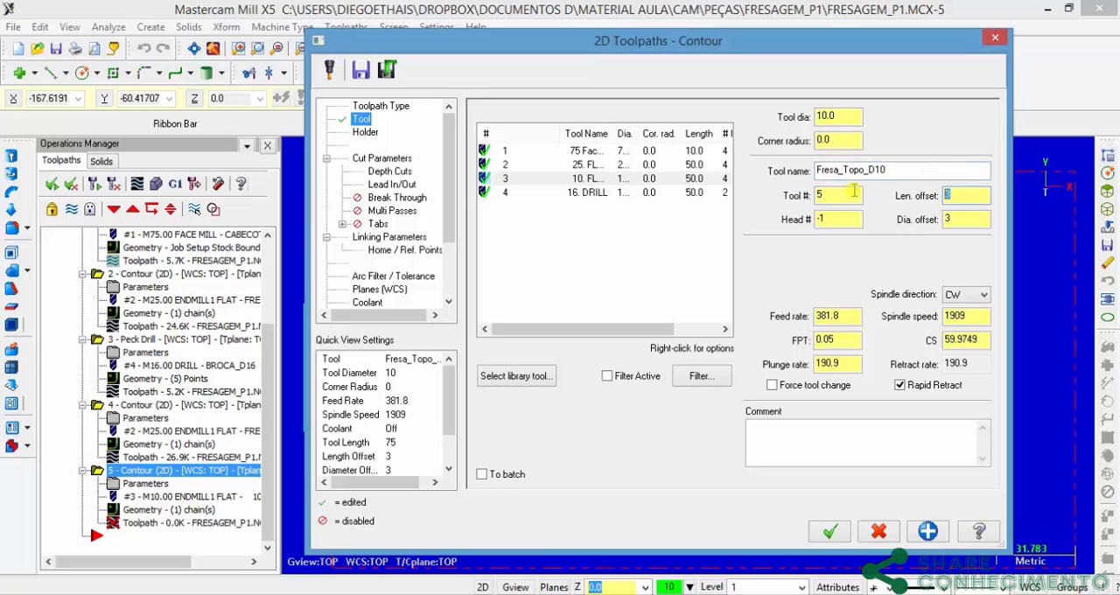
Step: Set the contour type to Remachining and review the depth cuts and lead in/out settings
left_click(382, 159)
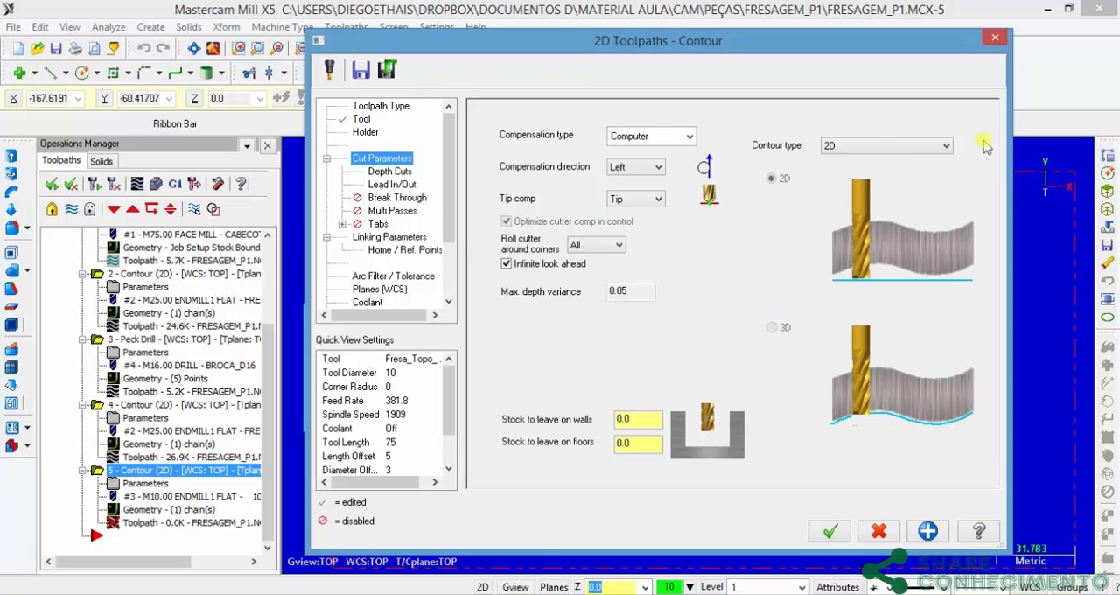
left_click(915, 152)
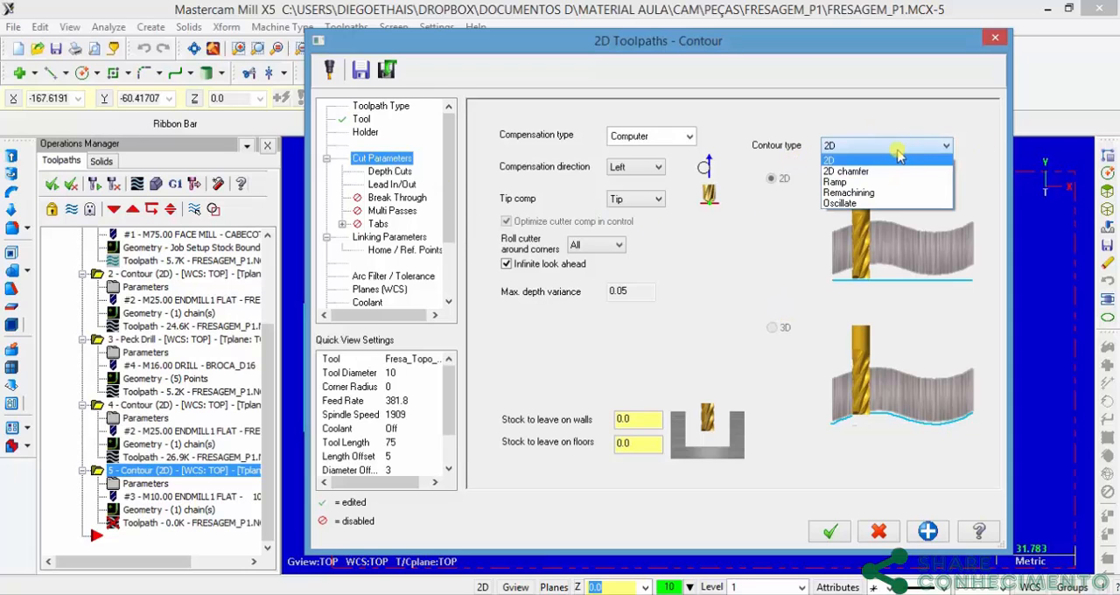
left_click(849, 193)
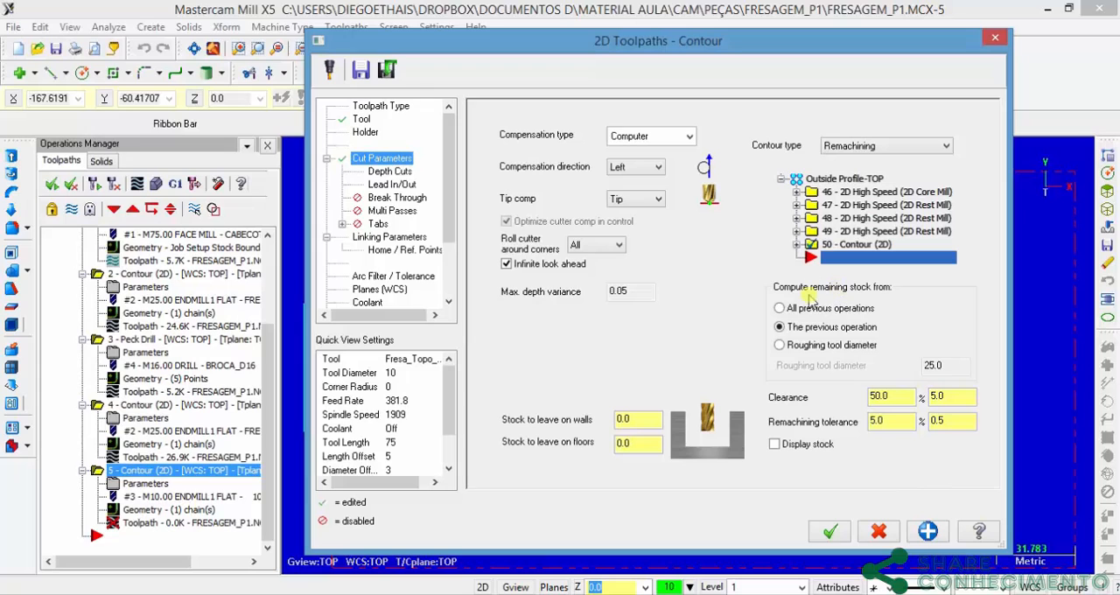
left_click(390, 172)
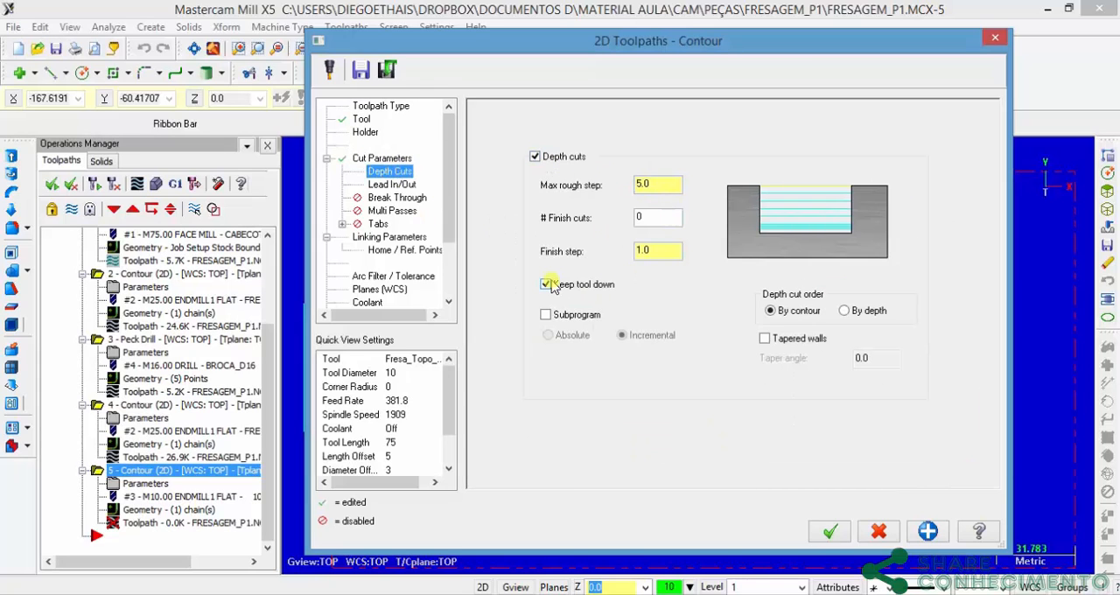
left_click(392, 185)
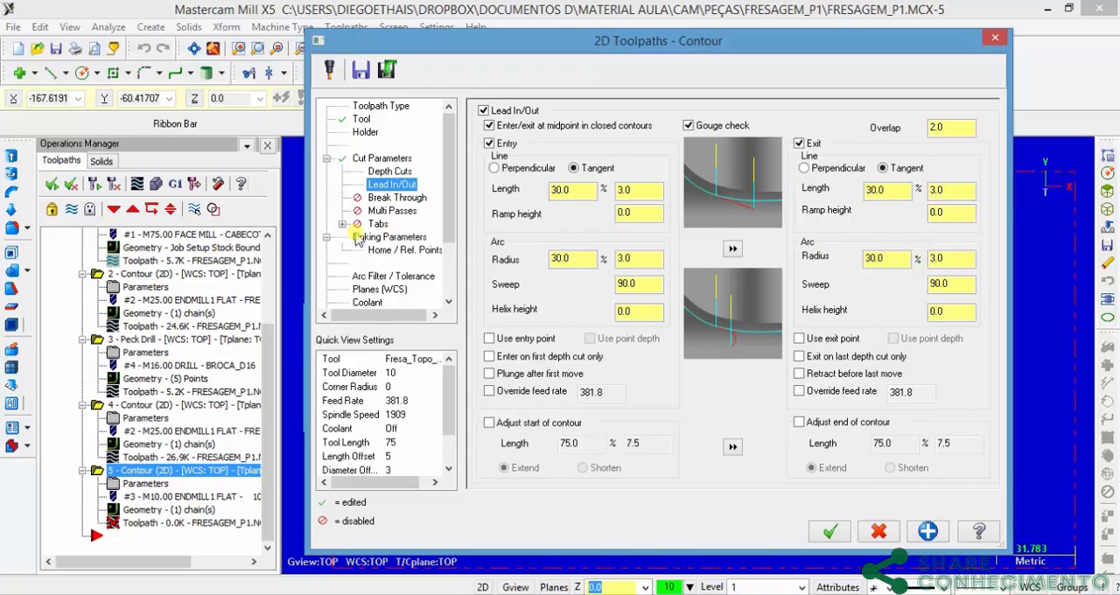
Step: Set the remachining contour's top of stock to 0, enter a negative absolute depth and generate the toolpath
left_click(389, 237)
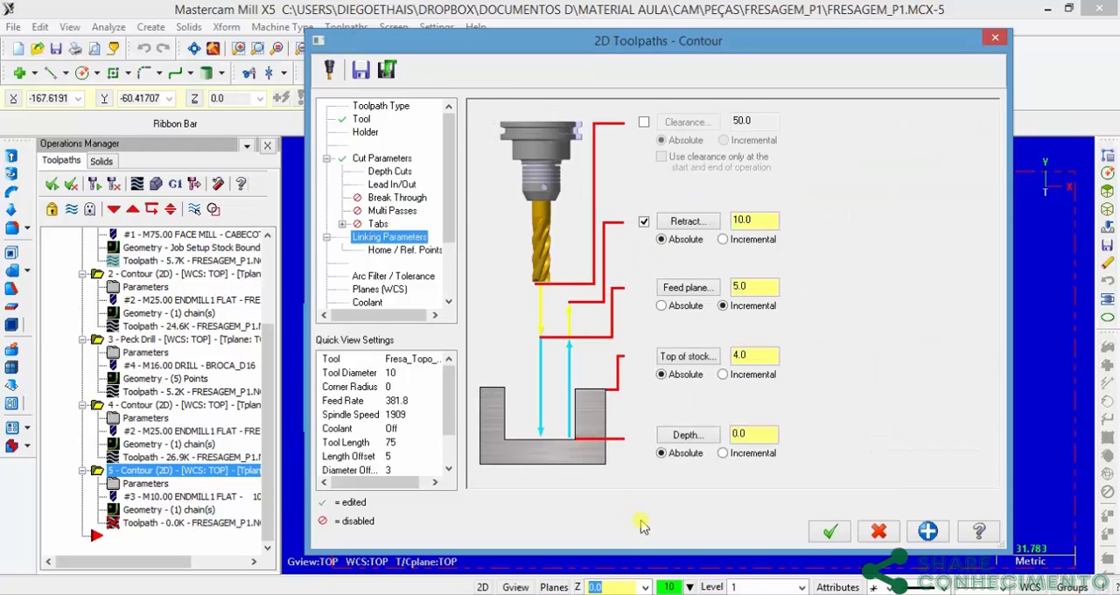
left_click_drag(721, 353, 674, 347)
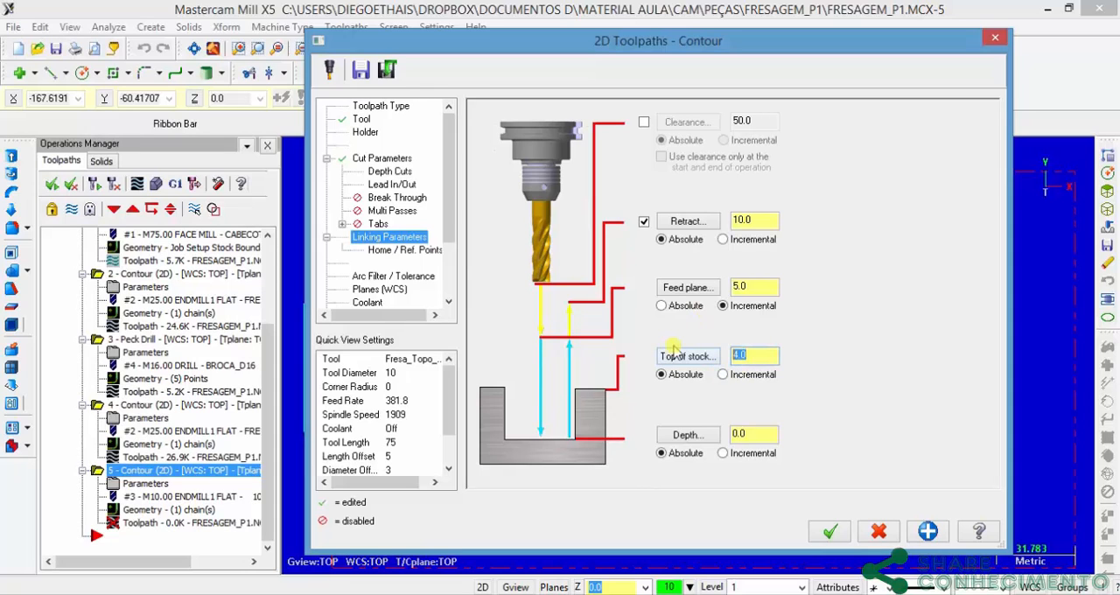
type("0")
left_click_drag(758, 434, 615, 421)
type("-2")
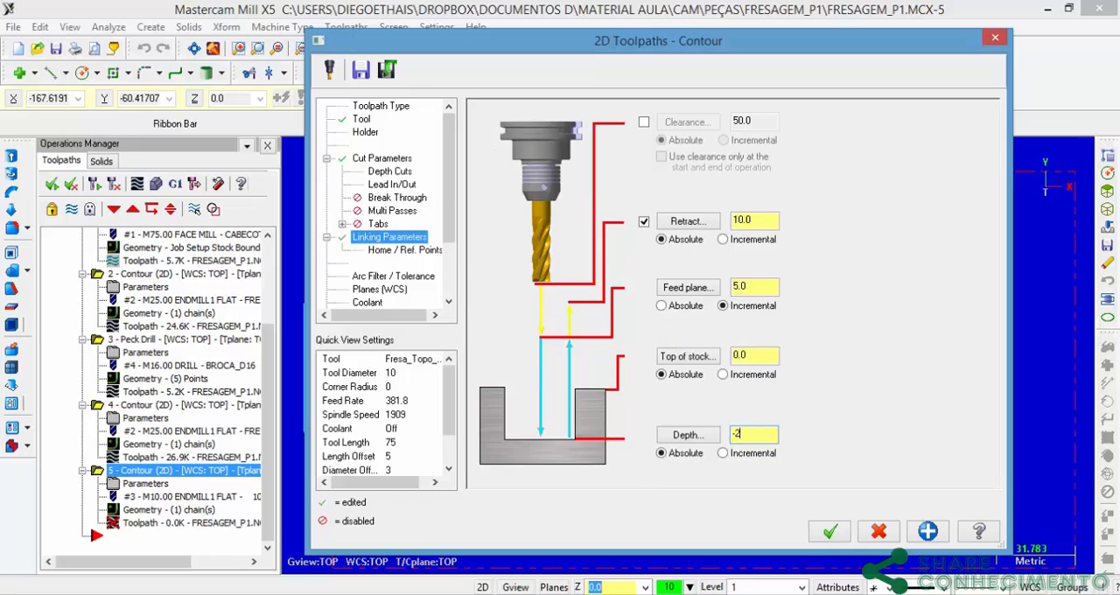
left_click(830, 532)
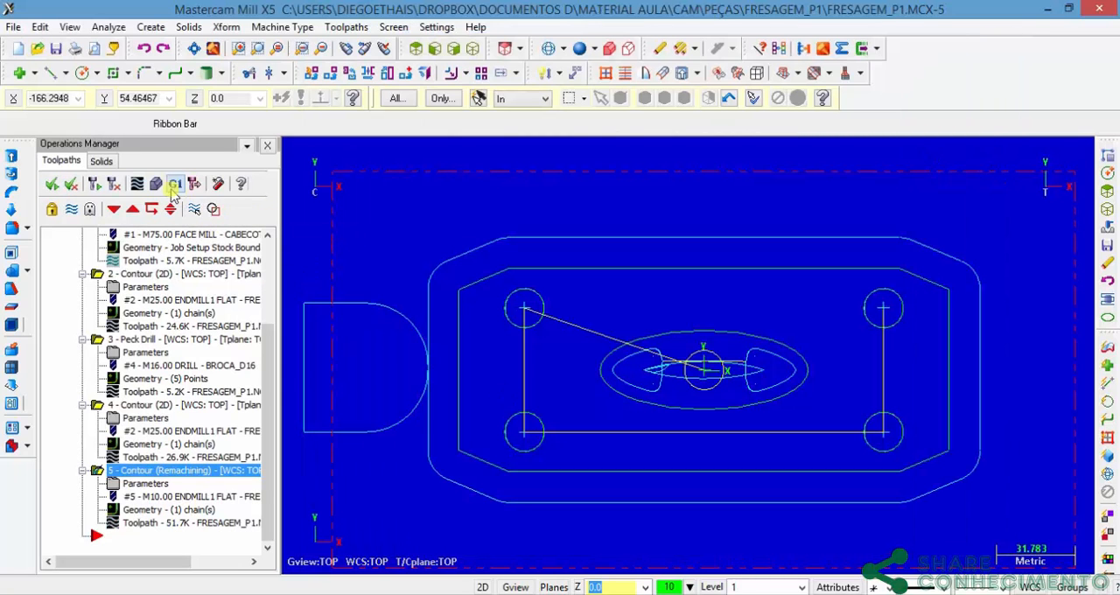
Step: Run the solid verification of all Toolpath Group-1 operations, including the ellipse remachining, at maximum speed
left_click(268, 252)
left_click(88, 313)
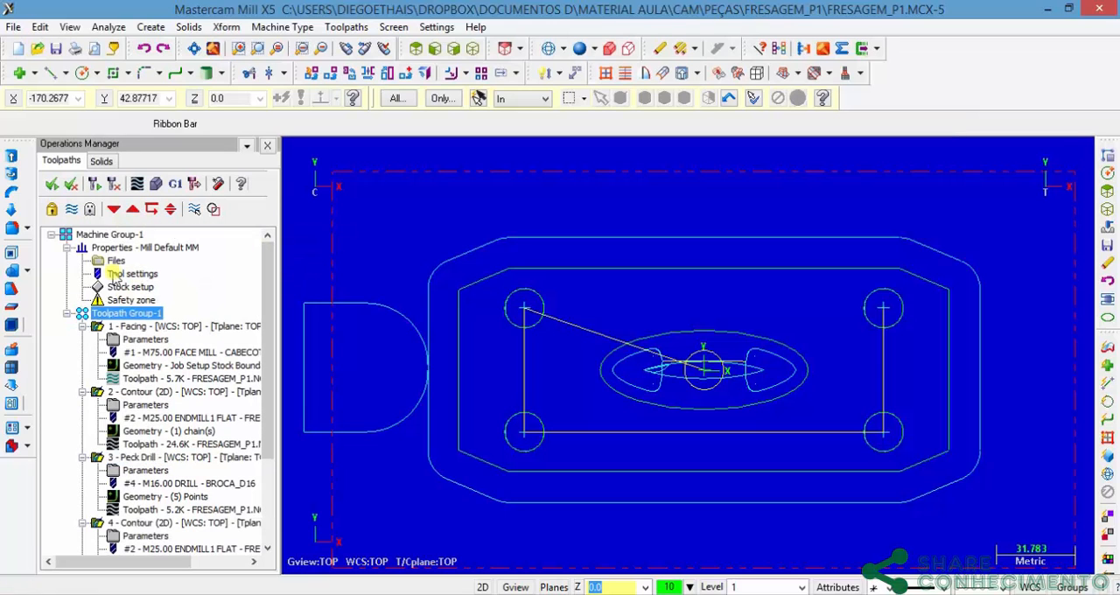
left_click(156, 185)
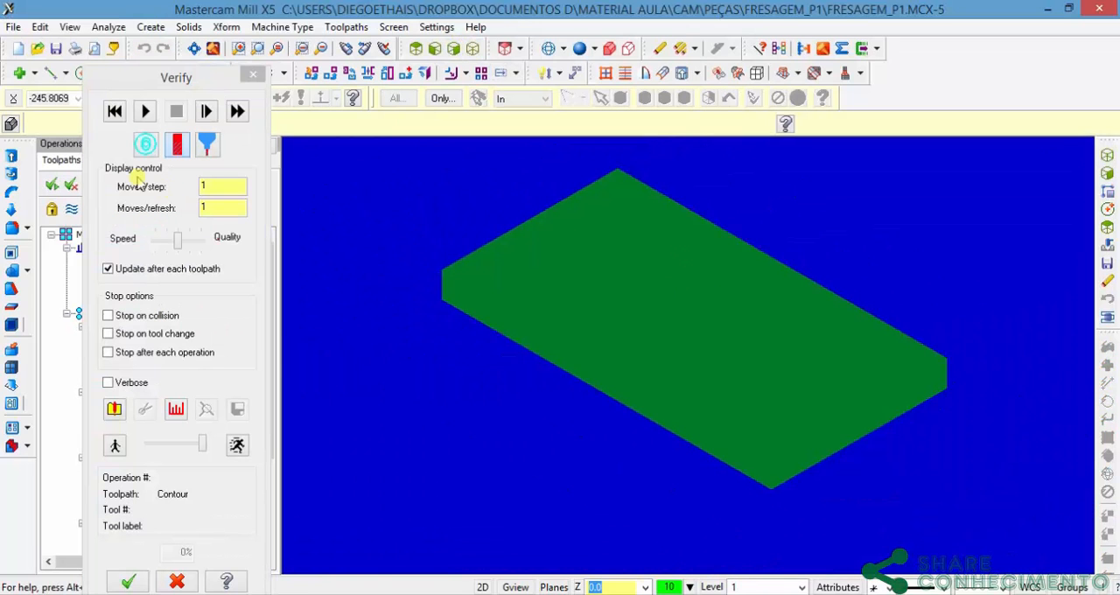
left_click(146, 111)
mouse_move(202, 445)
left_mouse_down()
mouse_move(175, 443)
mouse_move(233, 440)
mouse_move(208, 443)
left_mouse_up()
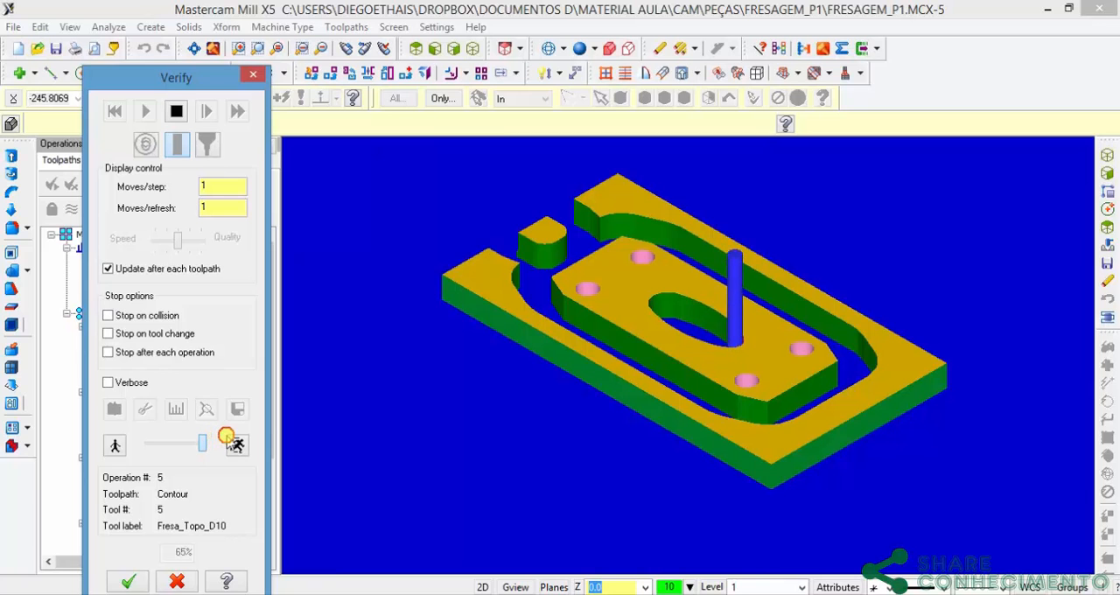
Step: Examine the remachined narrow ends of the ellipse in the simulated part from above and from oblique angles
middle_click_drag(792, 374, 772, 423)
scroll(696, 306, "up", 6)
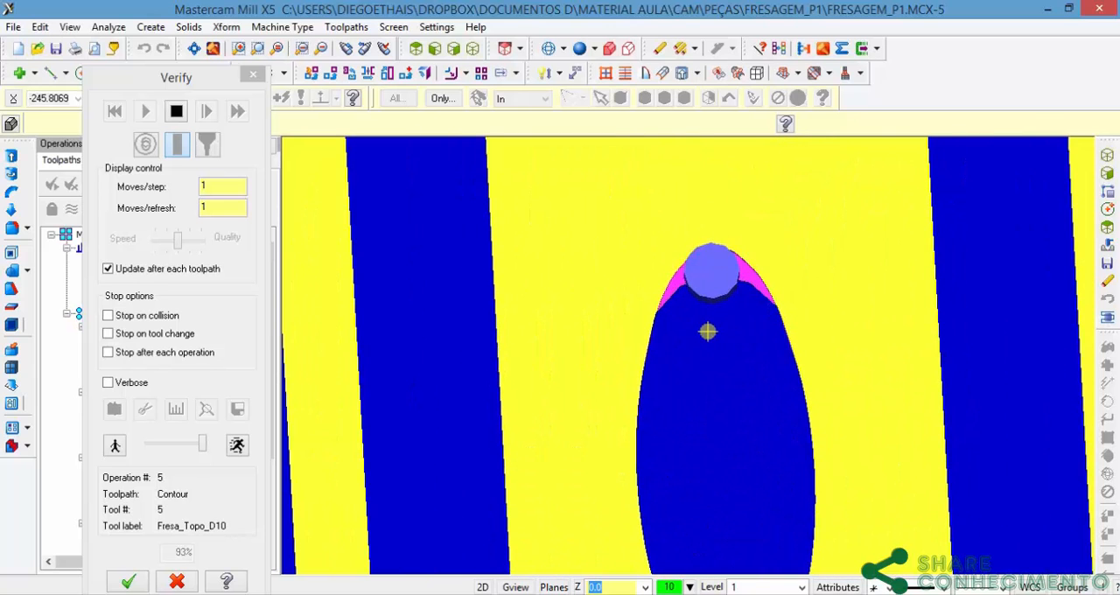
scroll(707, 331, "down", 6)
middle_click_drag(742, 432, 545, 403)
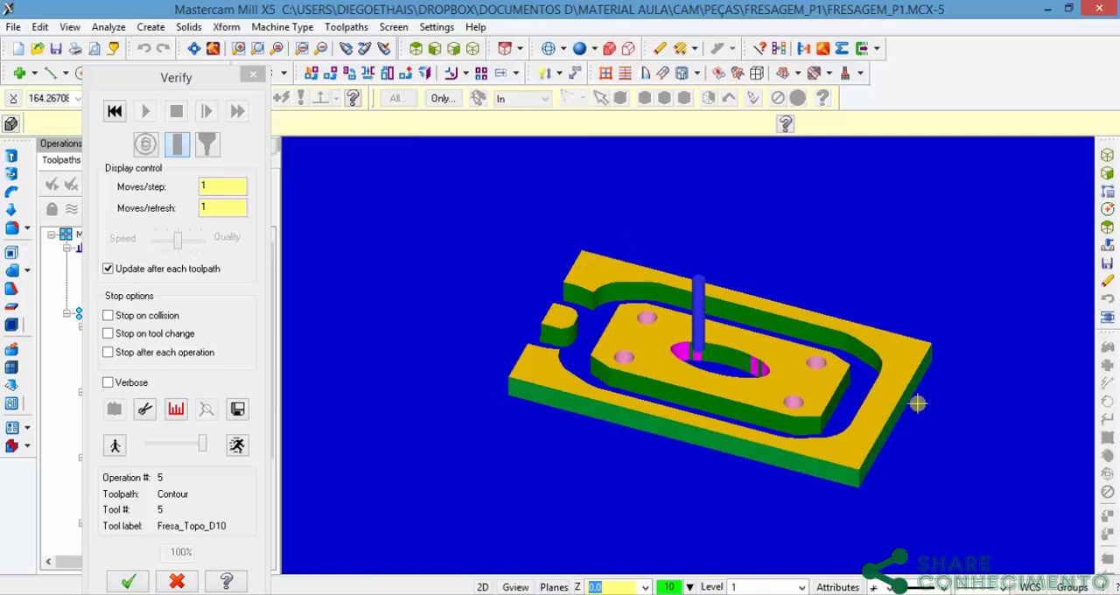
middle_click_drag(802, 428, 829, 433)
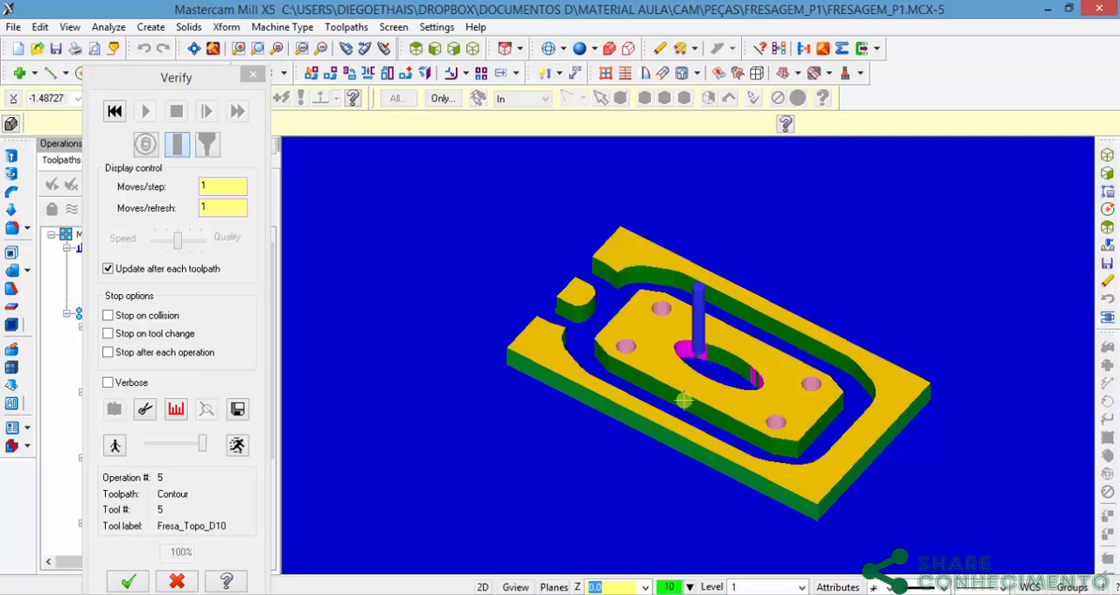
scroll(704, 367, "up", 3)
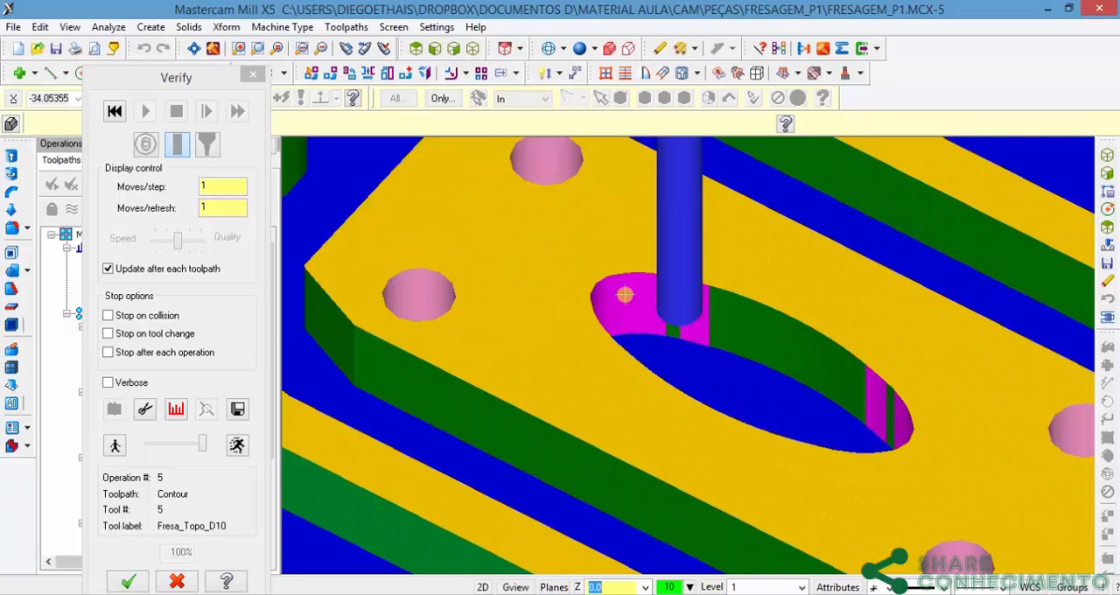
scroll(705, 335, "down", 2)
scroll(706, 335, "down", 3)
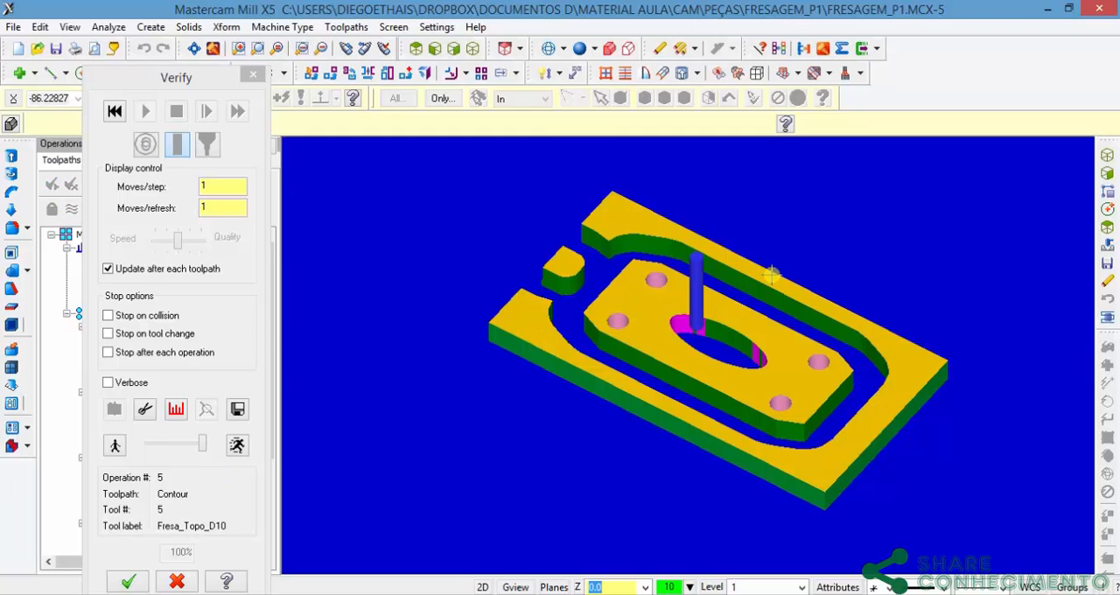
Step: Reset the simulation to the raw stock, review and accept the Verify options, and enable Stop on collision
left_click(116, 114)
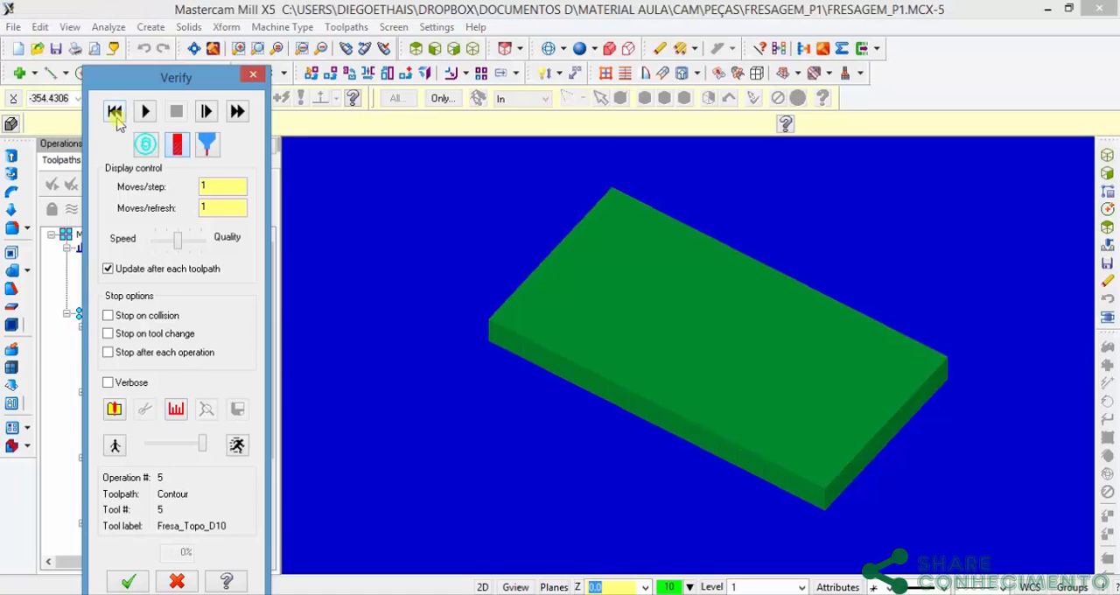
left_click(114, 412)
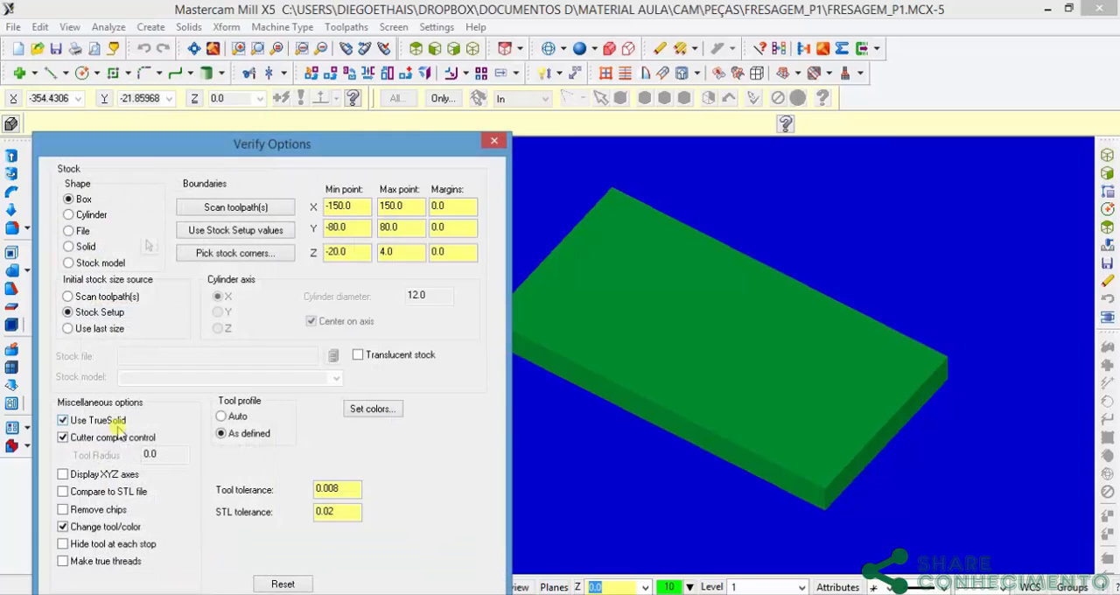
left_click_drag(314, 144, 440, 10)
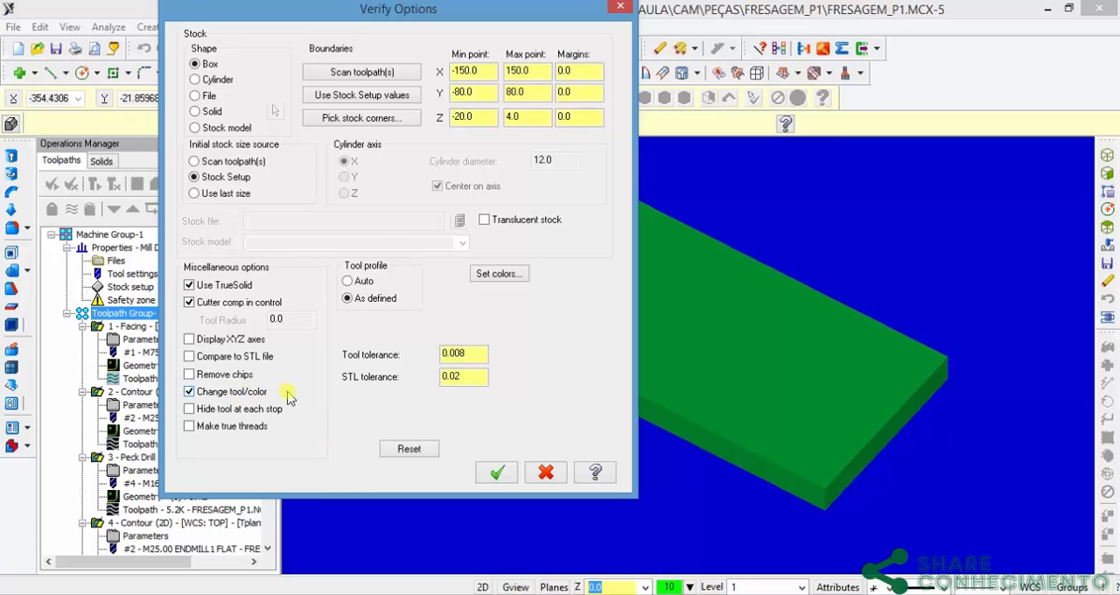
left_click(496, 473)
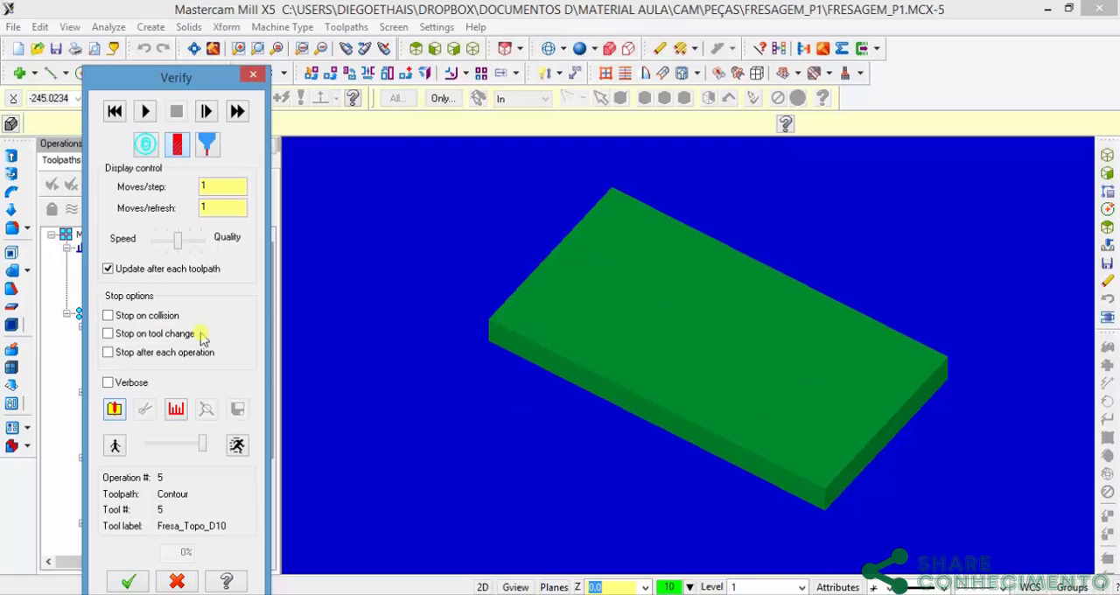
left_click(109, 316)
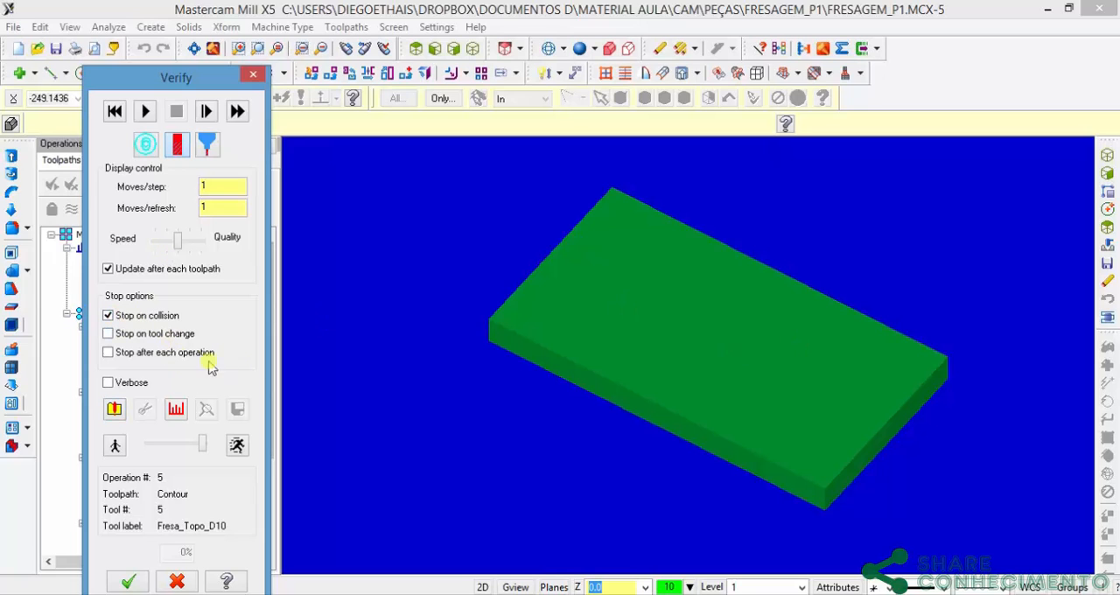
Step: Clear the stop options, lower the simulation speed, and close the verification with the top view restored
left_click(108, 335)
left_click_drag(205, 445, 173, 445)
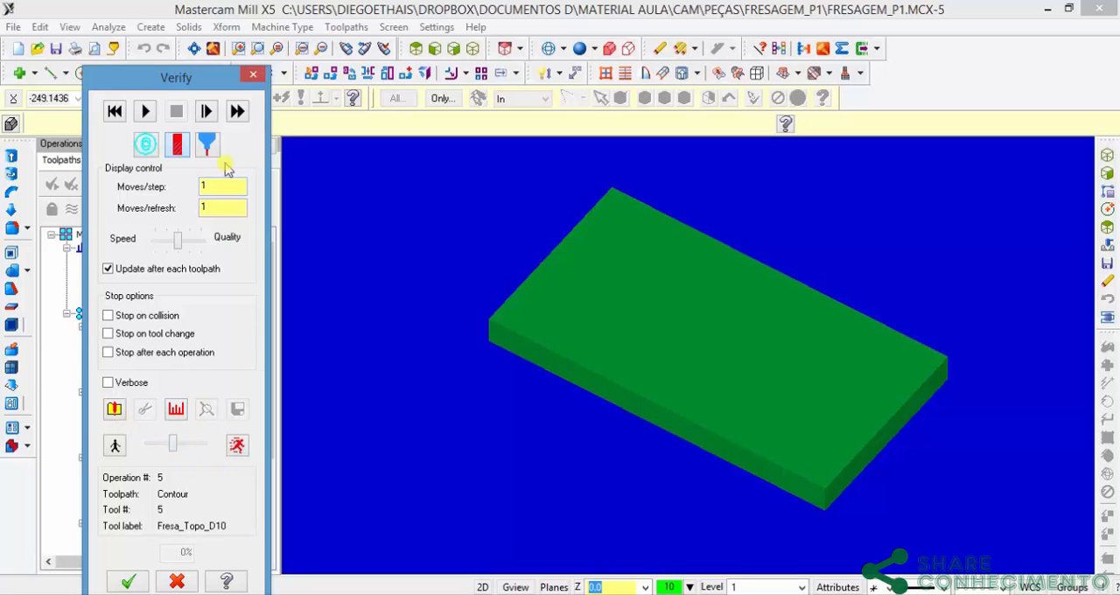
left_click(253, 75)
left_click(415, 48)
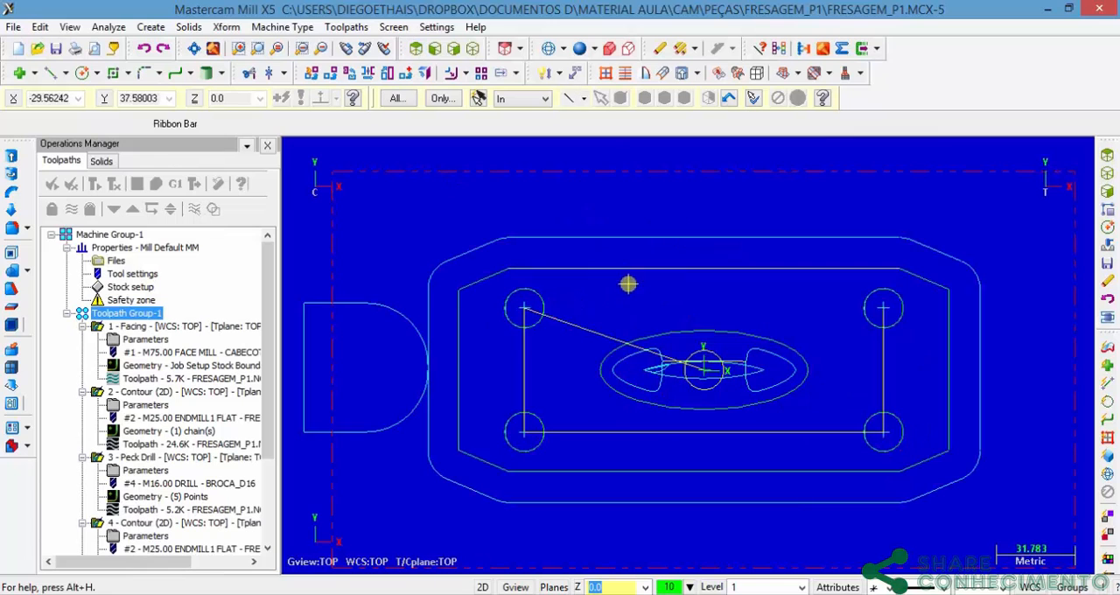
Step: Check the chamfer callout in the Fresagem_P1.pdf drawing in Foxit Reader, return to Mastercam and hide the displayed toolpaths
key("alt+Tab")
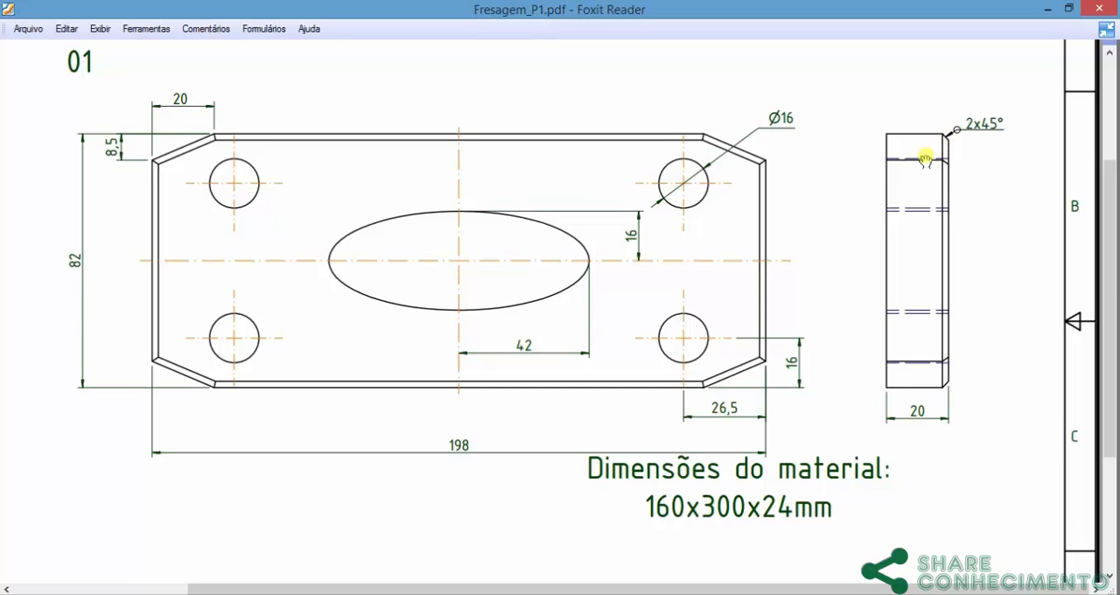
mouse_move(710, 558)
key("alt+Tab")
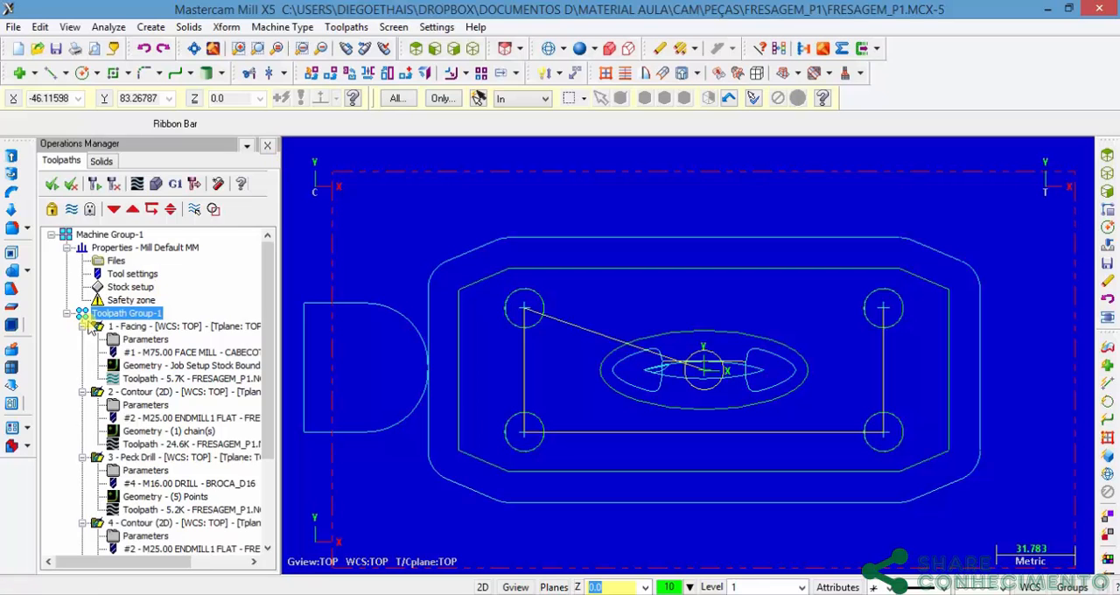
left_click(72, 210)
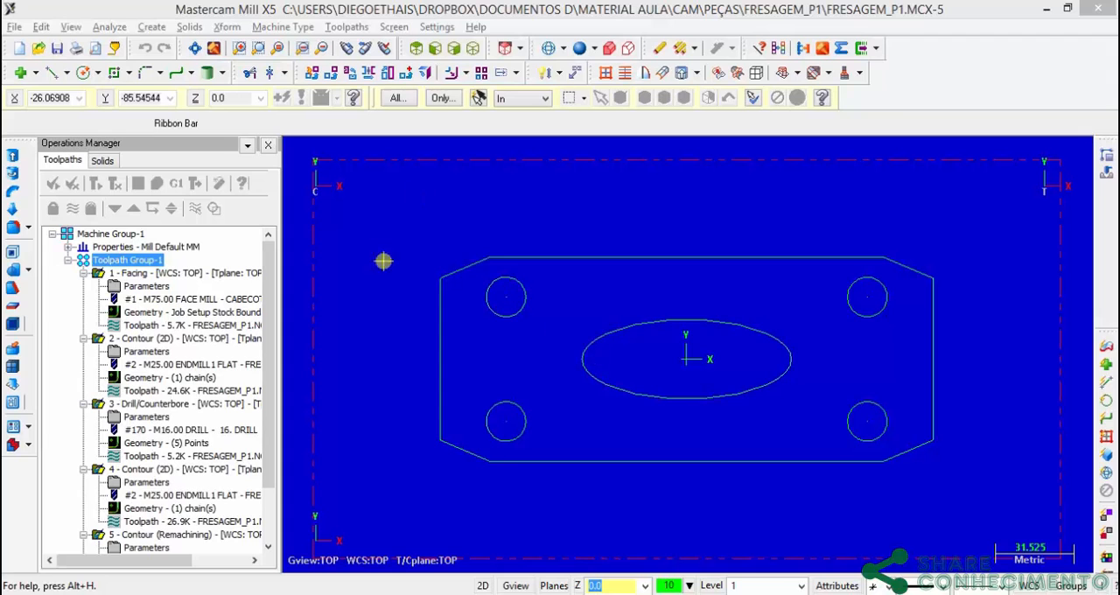
Step: Create a contour toolpath on the plate's outer profile with the chain direction reversed, and open its tool settings
left_click(346, 27)
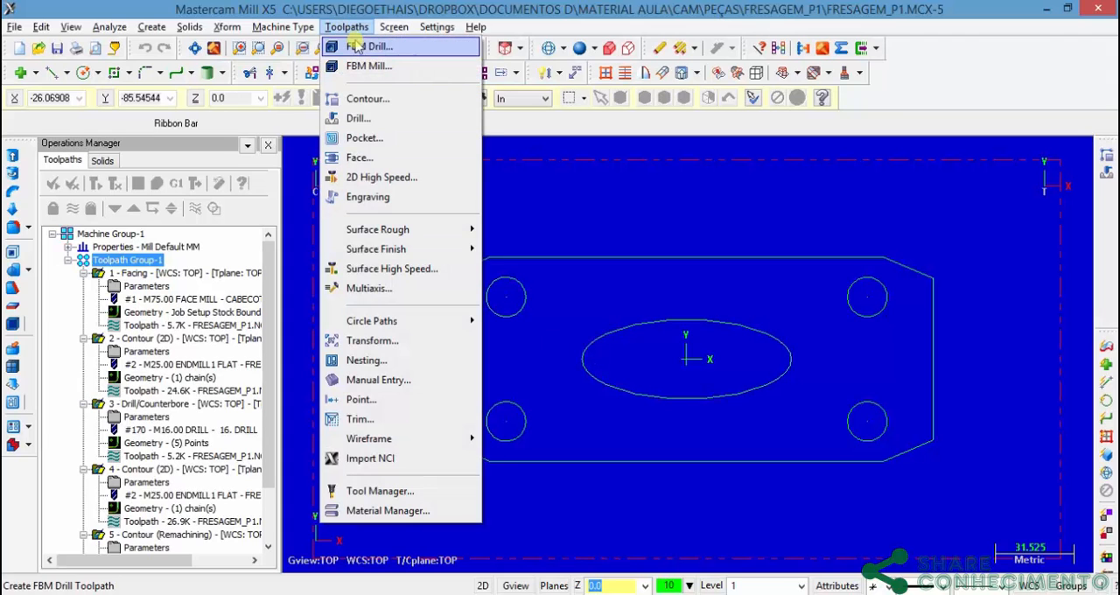
left_click(390, 102)
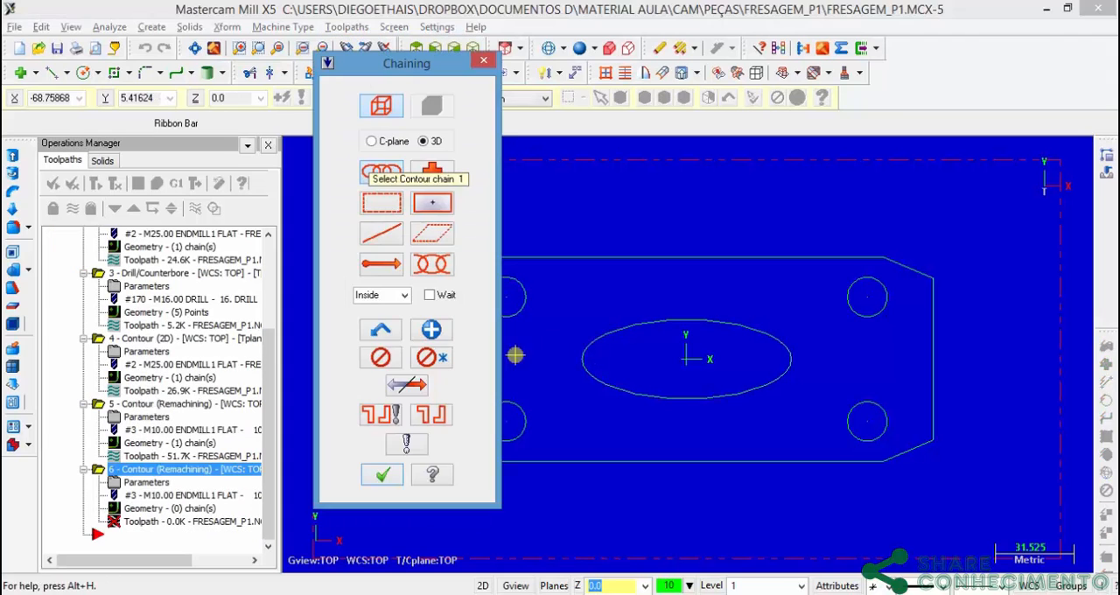
left_click_drag(412, 57, 186, 57)
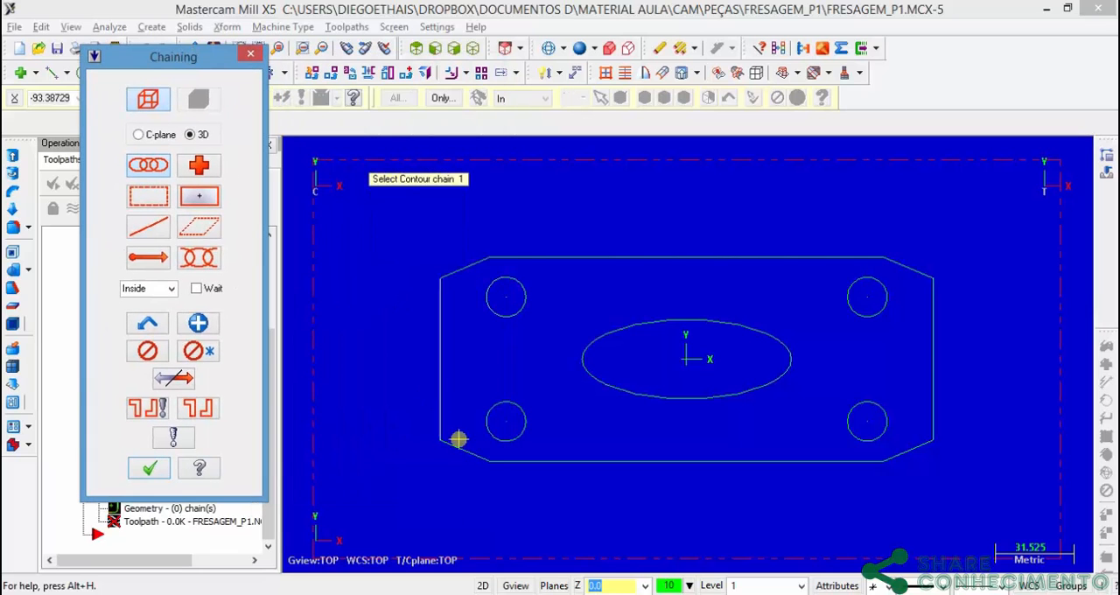
left_click(461, 450)
left_click(165, 380)
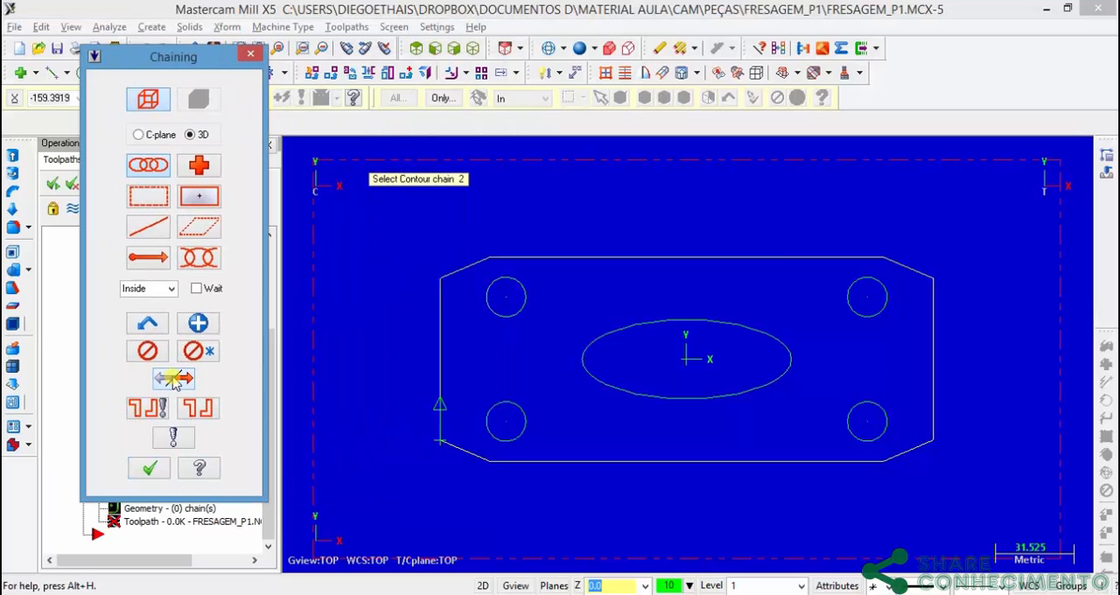
left_click(149, 469)
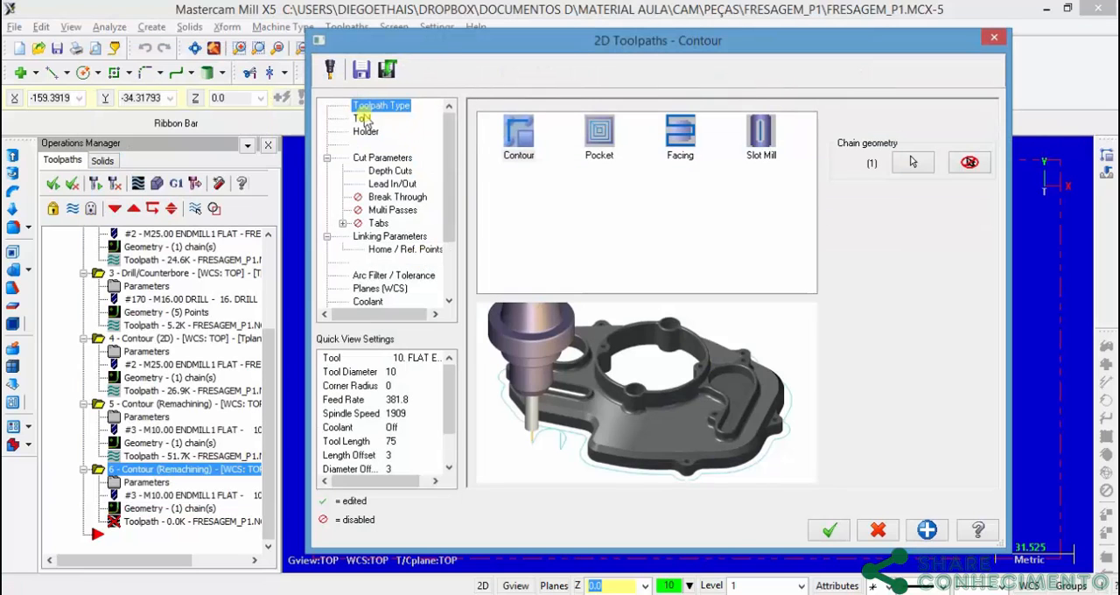
left_click(361, 118)
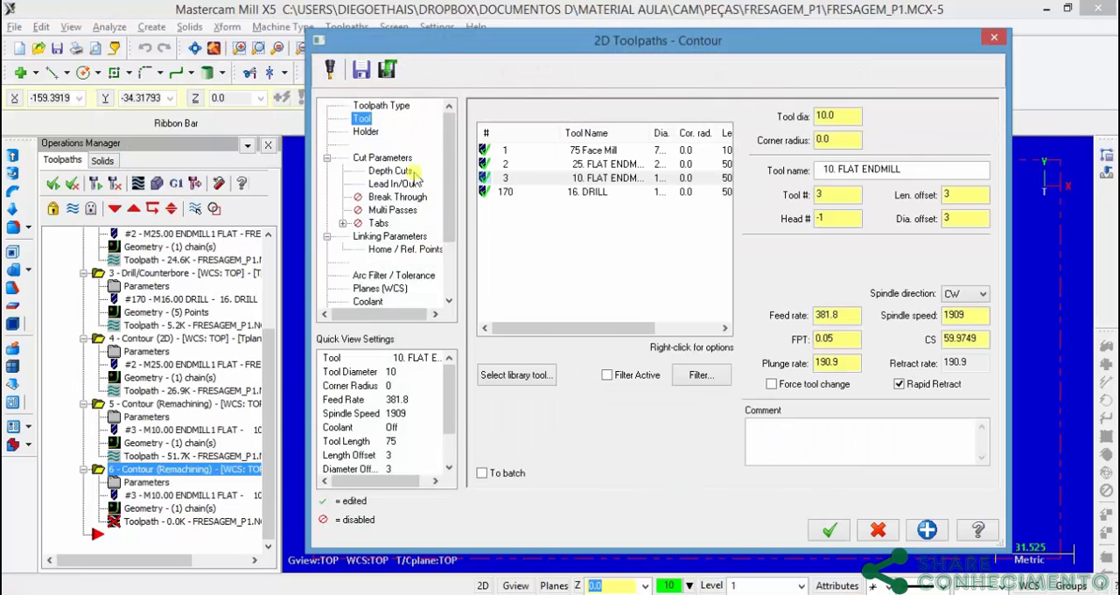
right_click(559, 251)
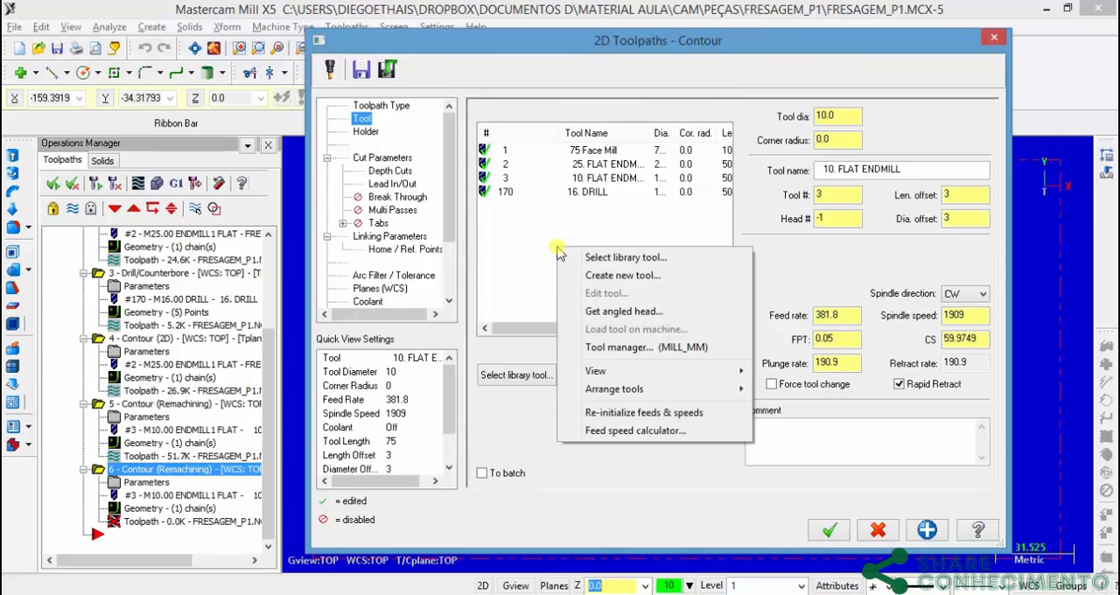
left_click(642, 276)
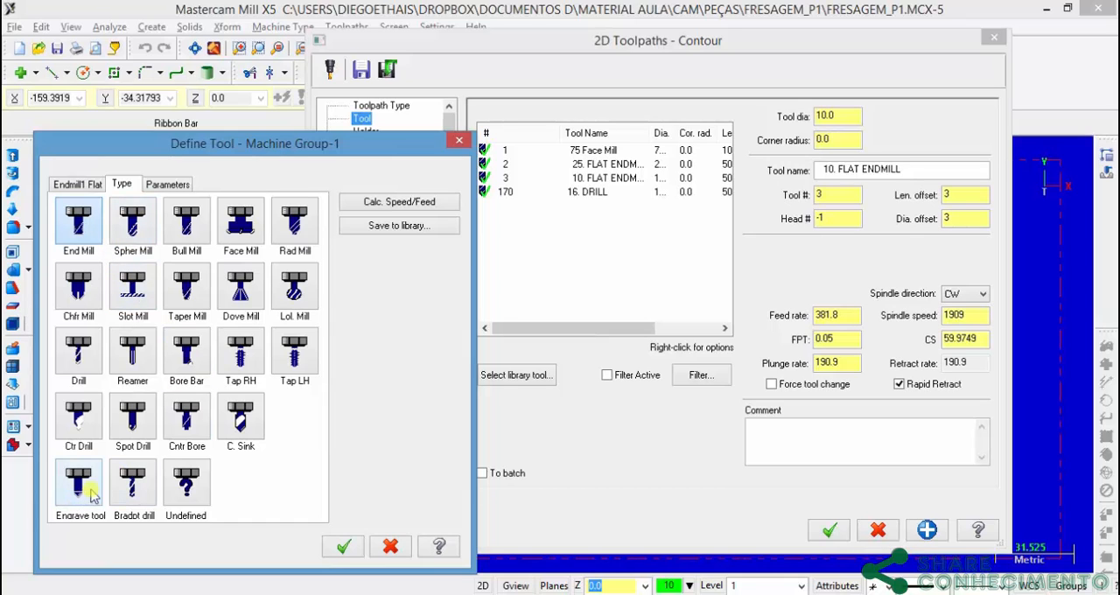
left_click(132, 423)
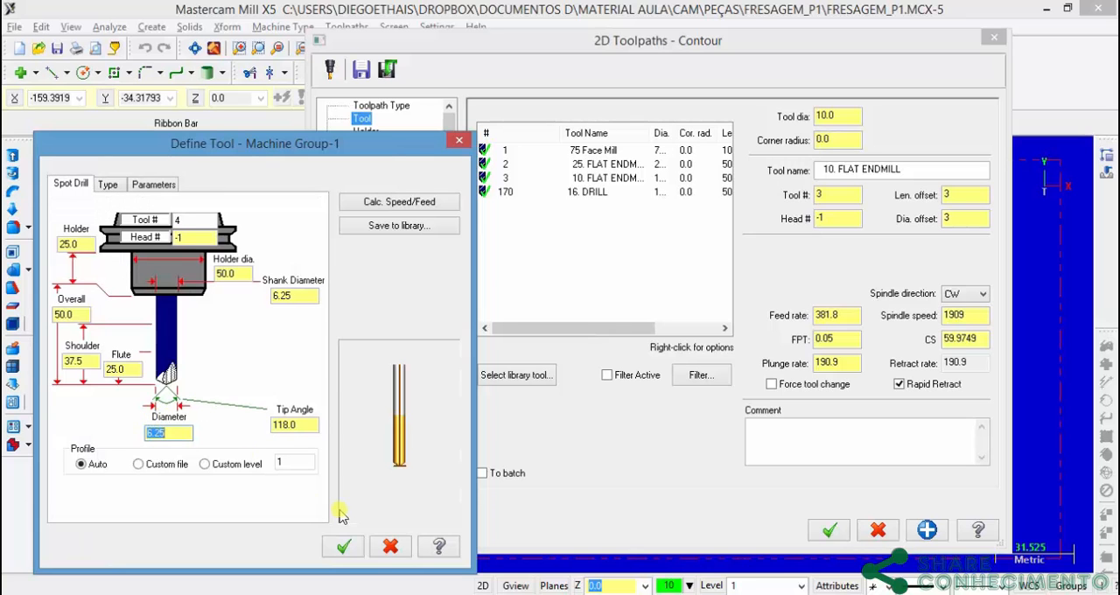
left_click(385, 551)
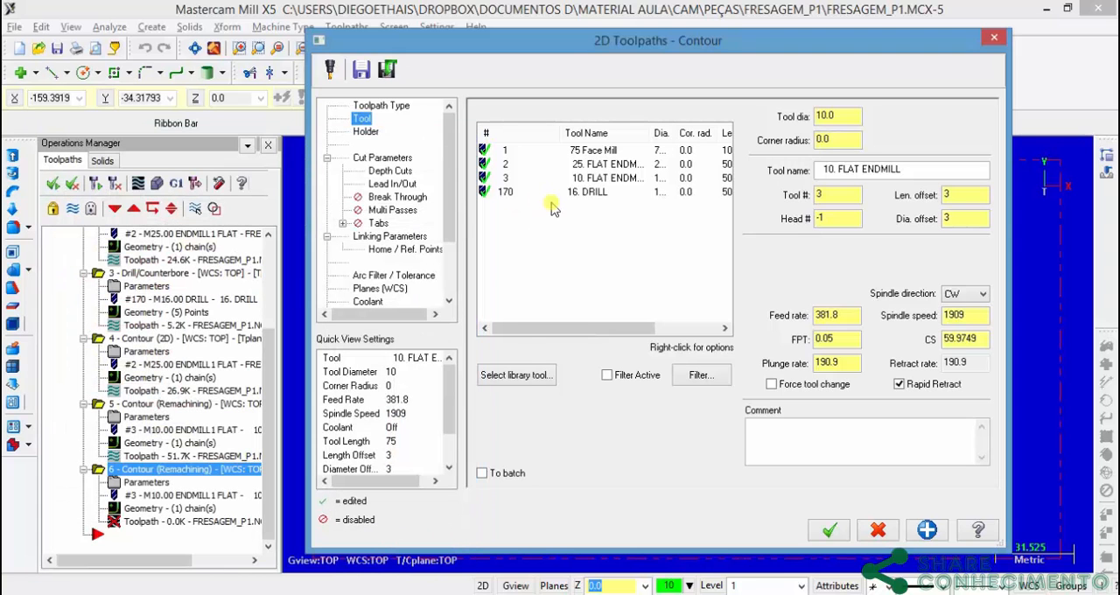
Step: Define a new chamfer mill for the contour with the default 25 mm outside diameter and 45-degree taper angle
right_click(549, 247)
left_click(632, 272)
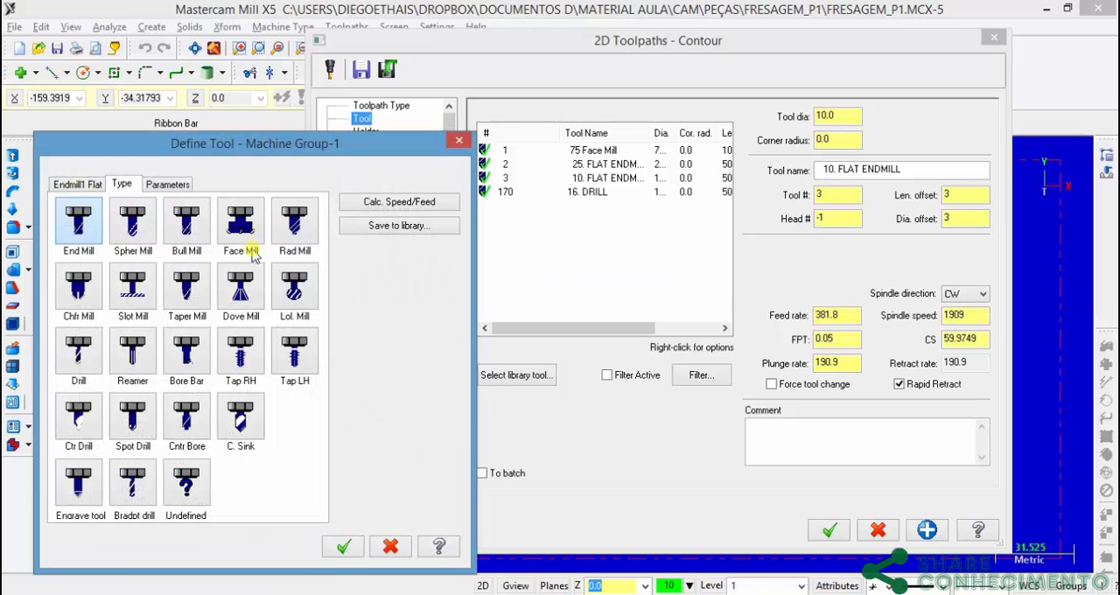
left_click(92, 300)
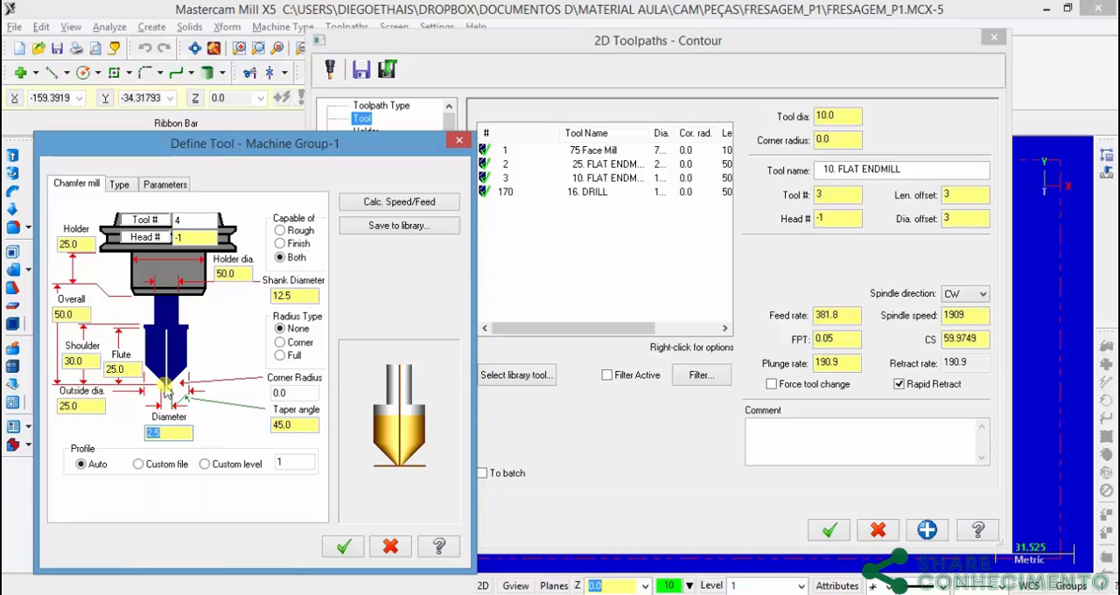
left_click(348, 547)
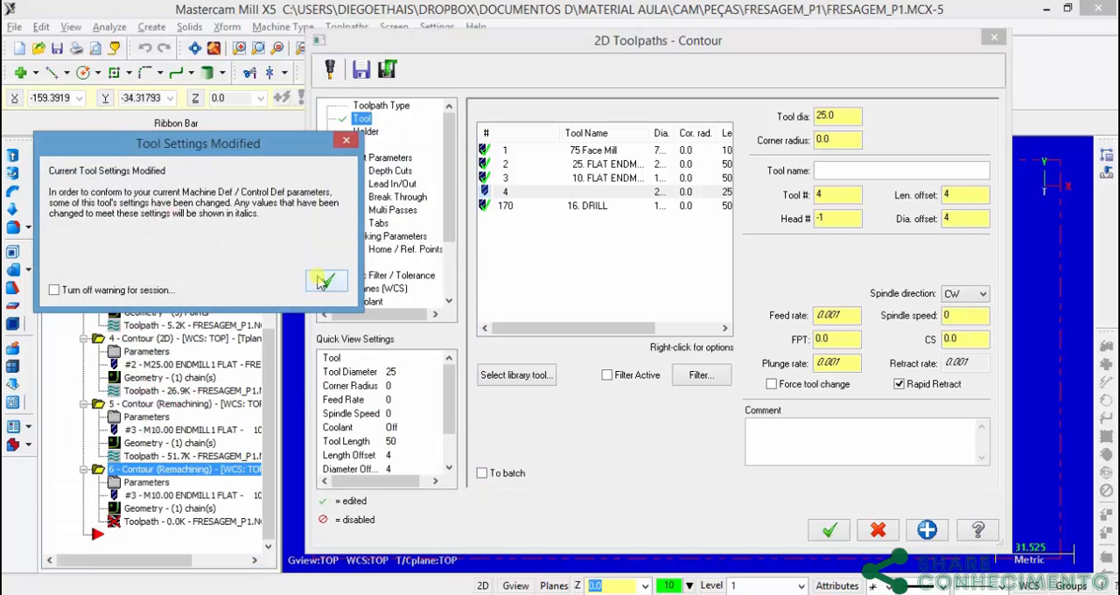
left_click(329, 280)
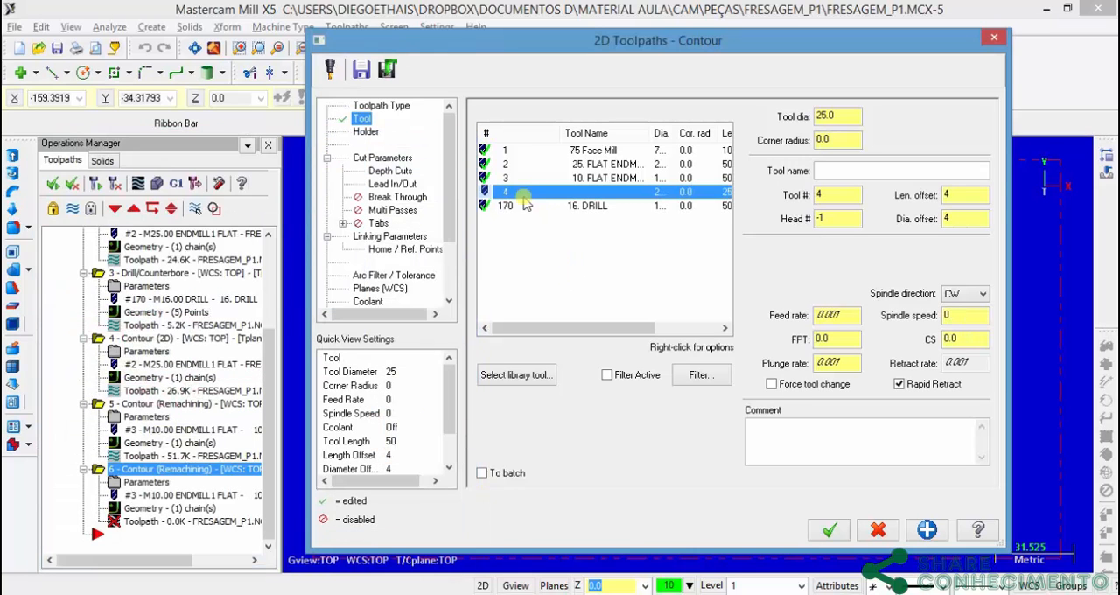
Step: Name the chamfer mill Fresa_de_Chanfrar, with tool number and length offset 9, feed rate 800 and spindle speed 1000
left_click(838, 170)
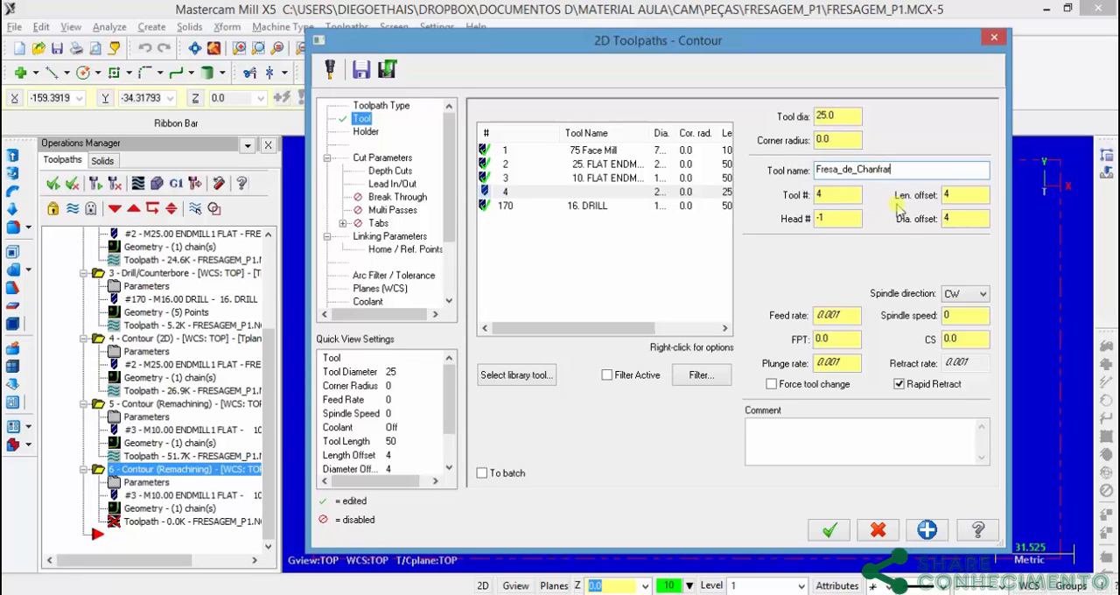
key("Tab")
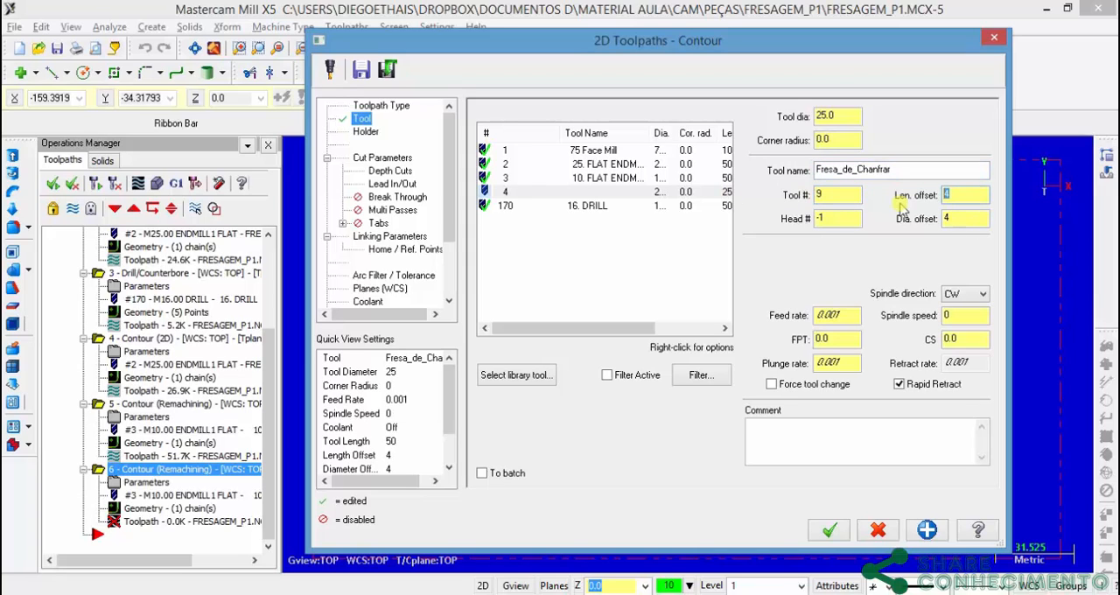
left_click_drag(858, 316, 654, 317)
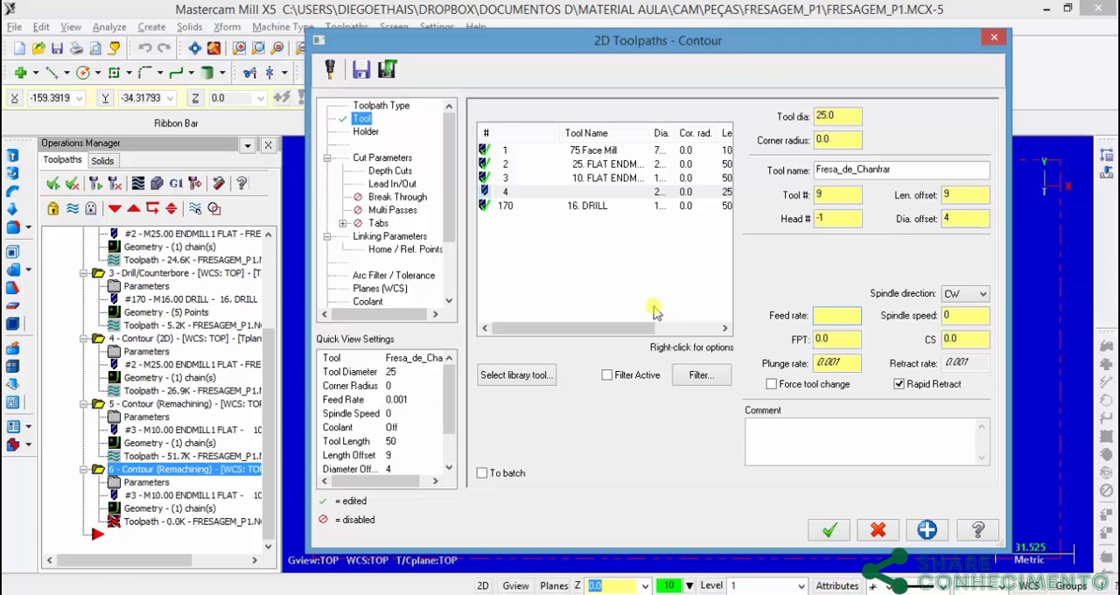
left_click(970, 317)
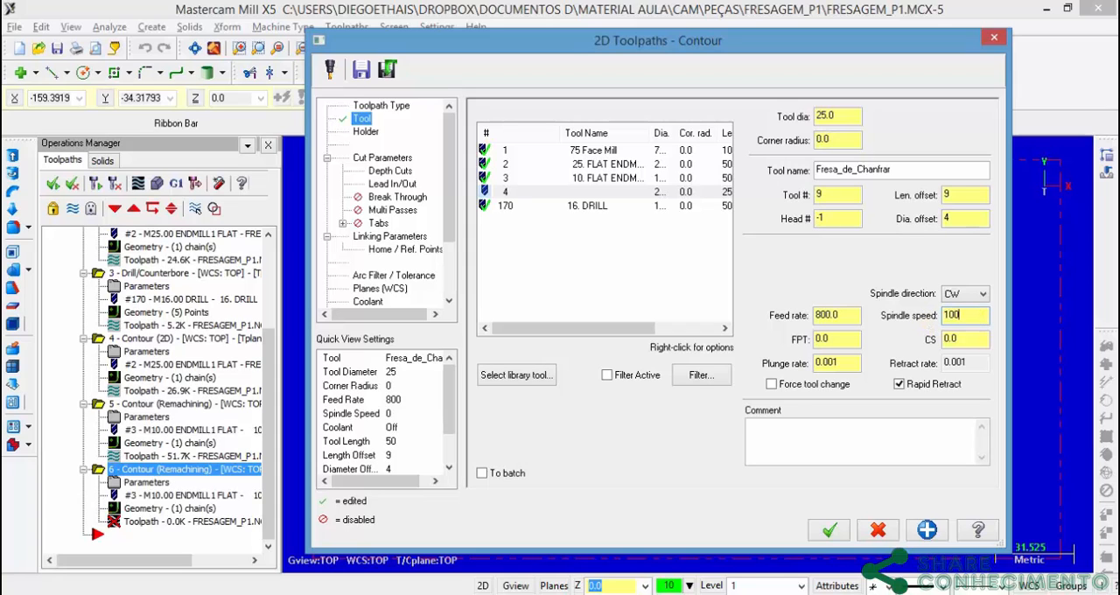
type("1000")
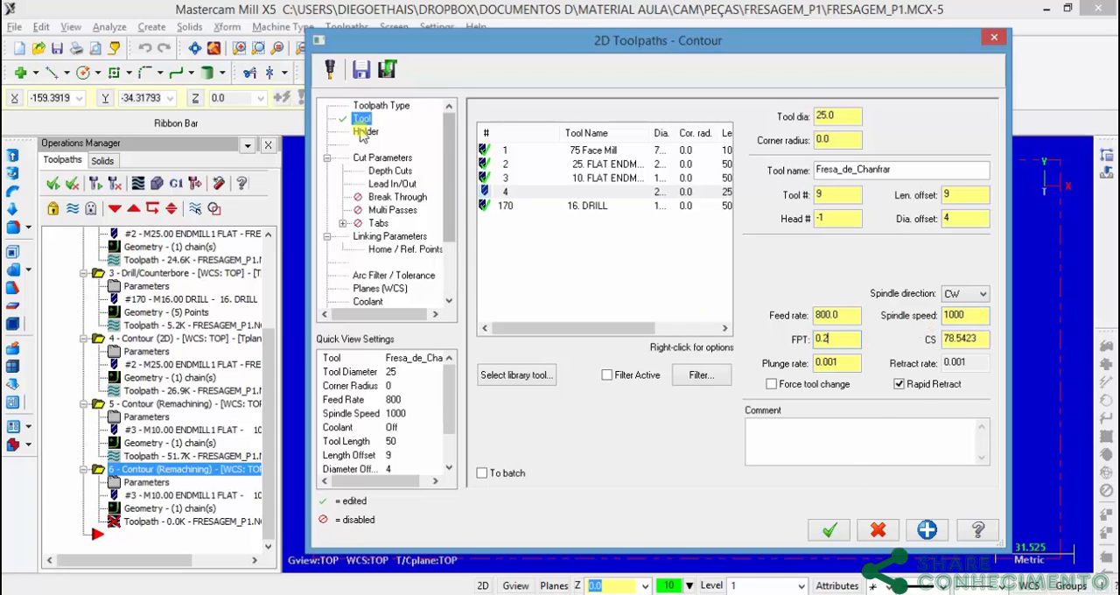
Step: Change the contour type to 2D chamfer, set the tip offset to 2 and enter the chamfer width
left_click(382, 158)
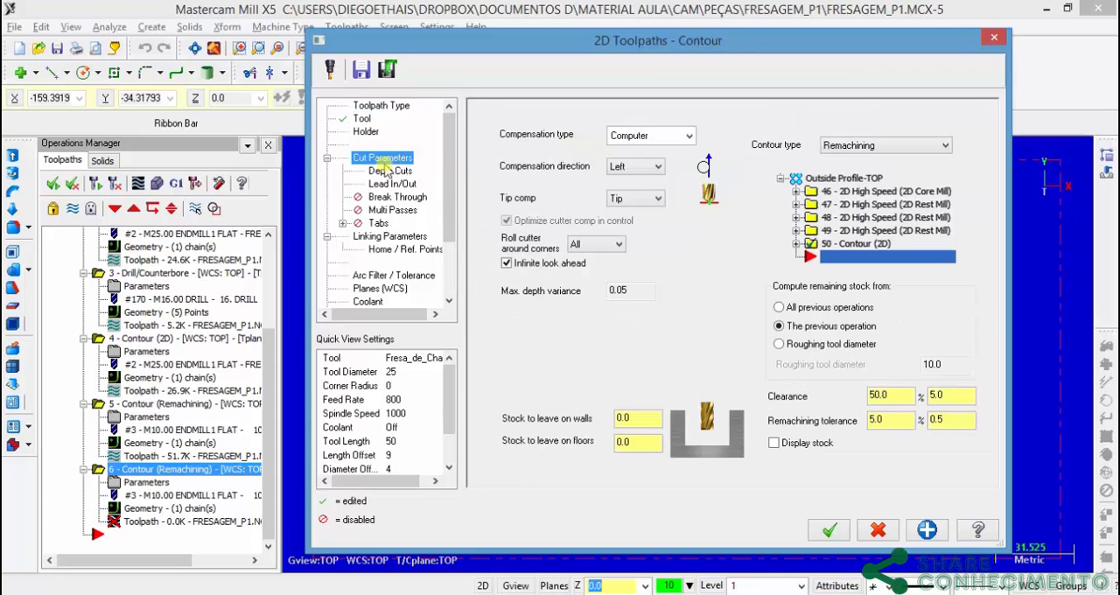
left_click(907, 151)
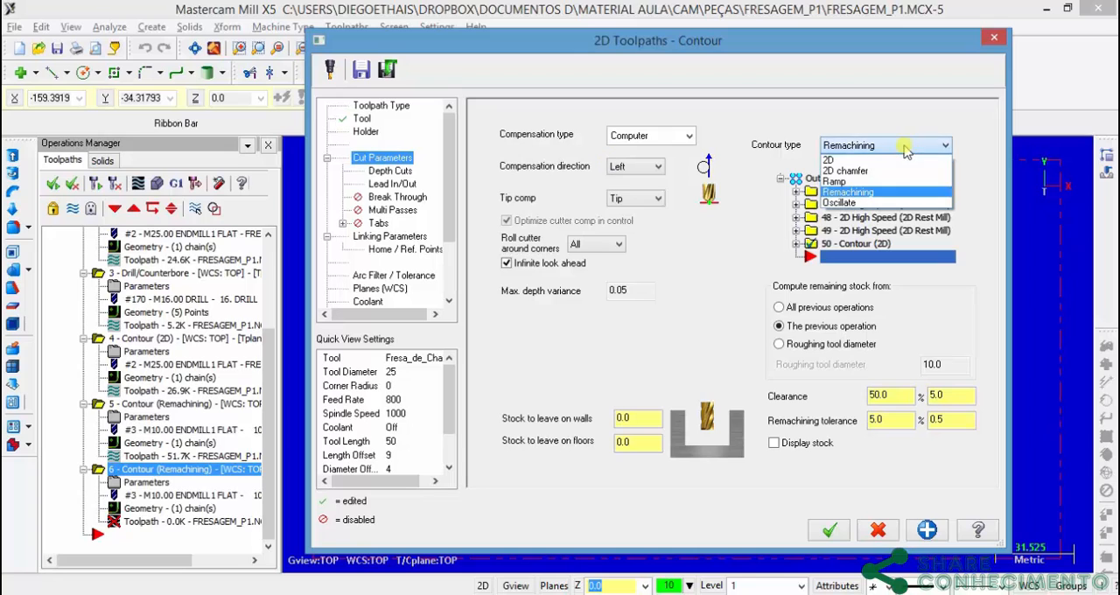
left_click(856, 173)
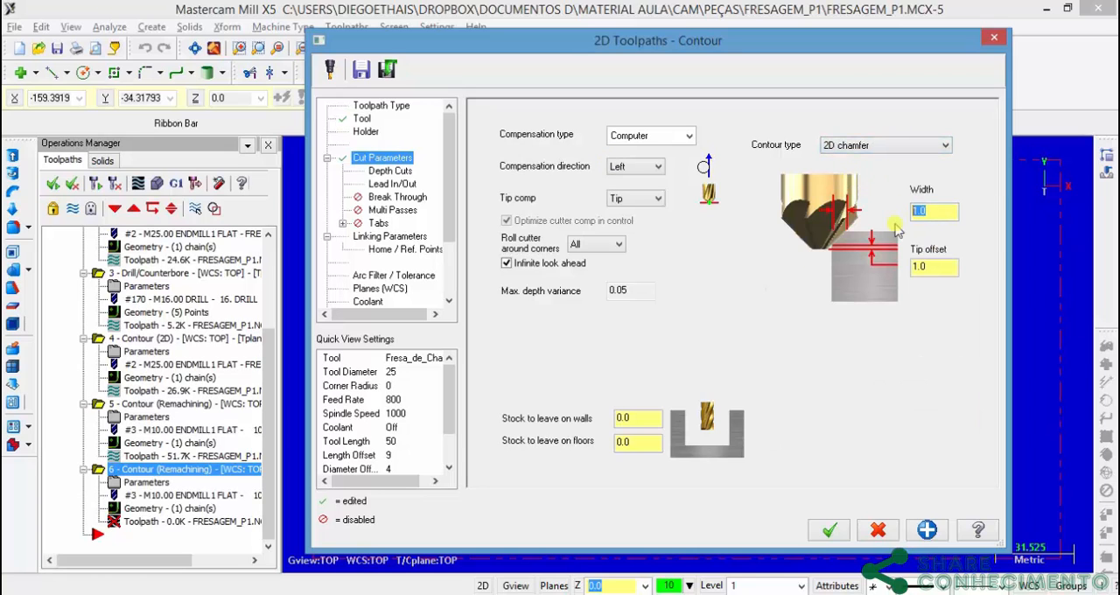
left_click(937, 265)
type("2")
left_click(938, 213)
Step: Disable depth cuts, enter a new absolute top of stock and generate the chamfer toolpath
left_click(393, 171)
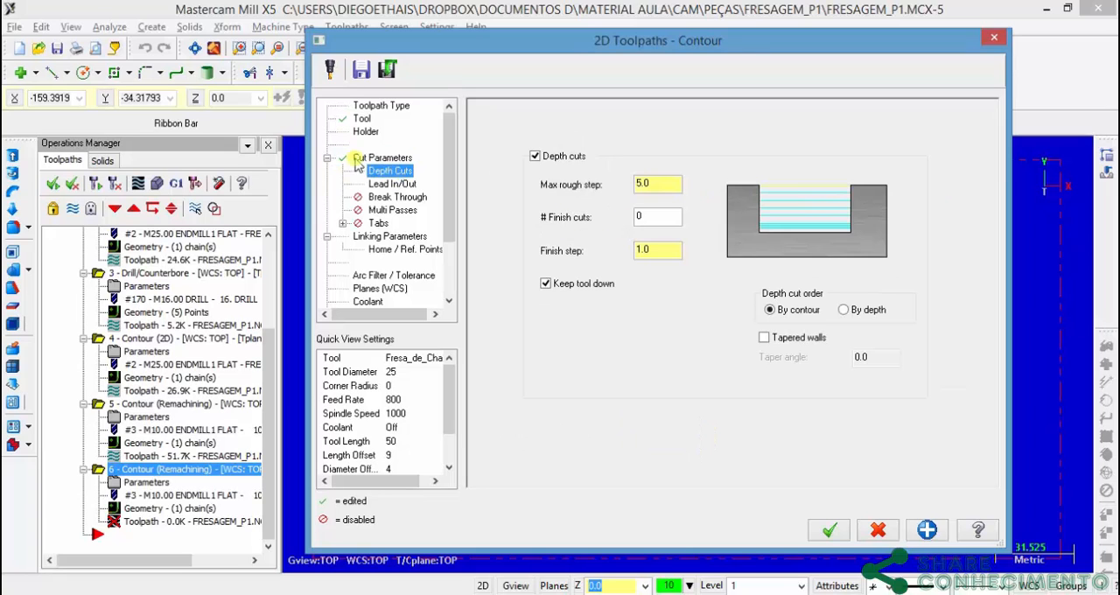
left_click(534, 156)
left_click(385, 236)
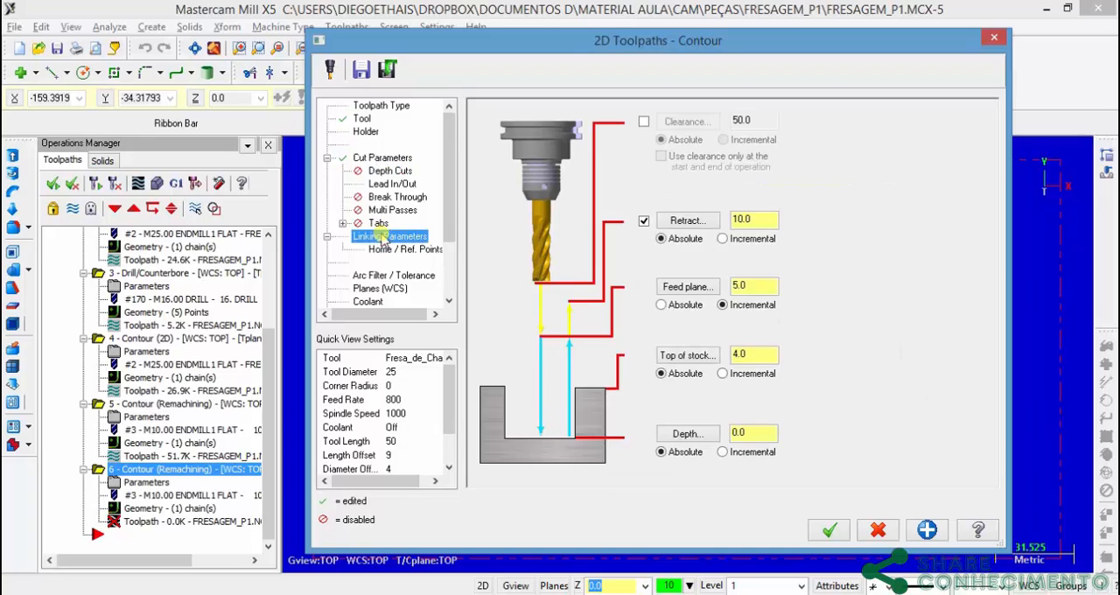
double_click(758, 358)
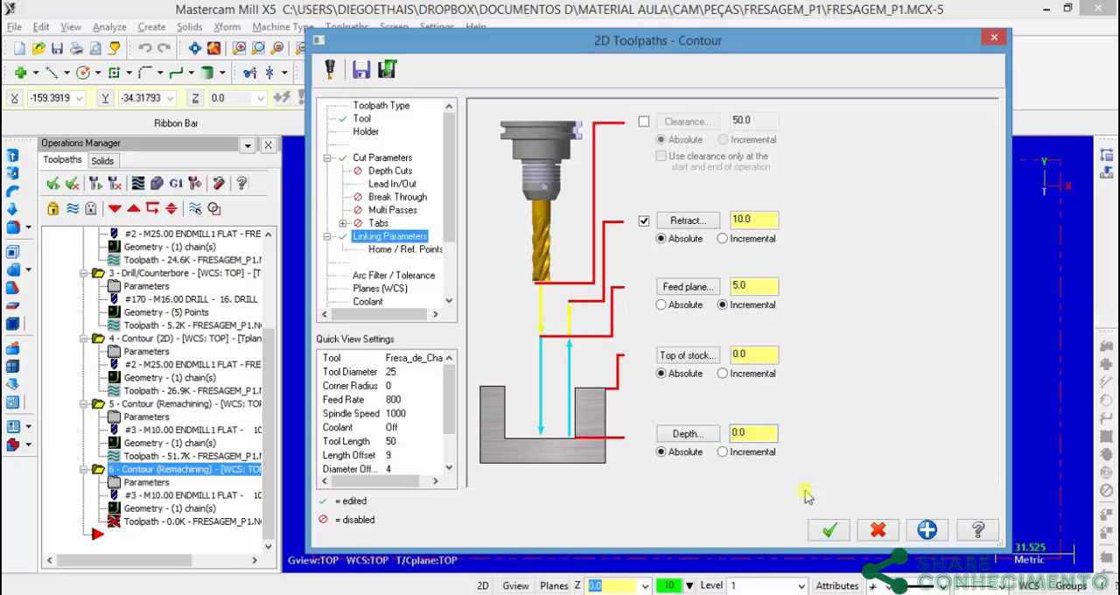
left_click(832, 531)
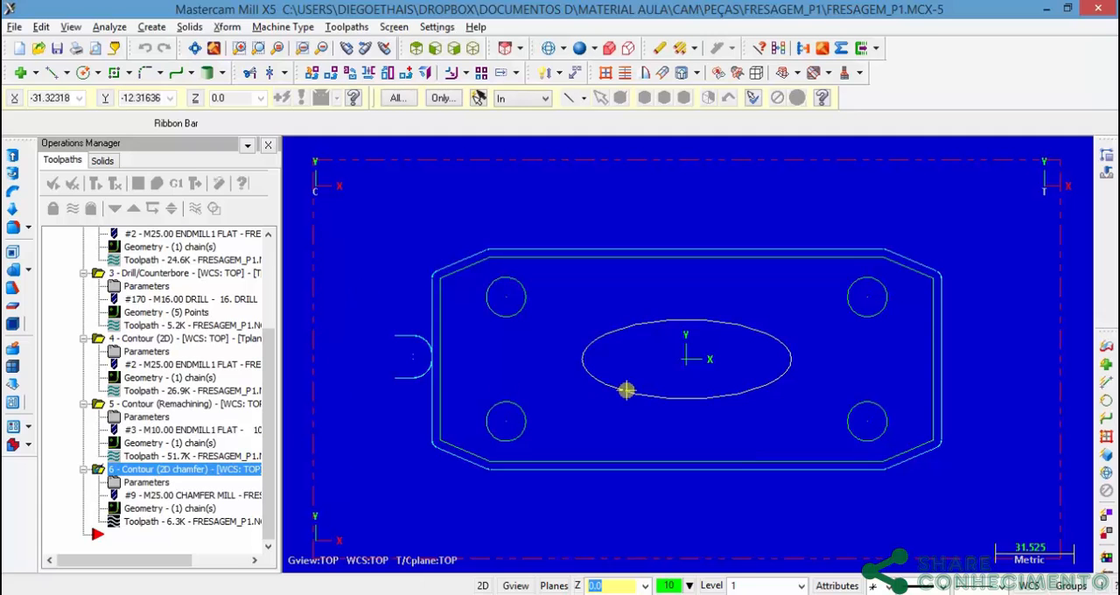
Step: Select all operations in Toolpath Group-1 and run the complete machining verification in an isometric view
middle_click_drag(625, 393, 543, 355)
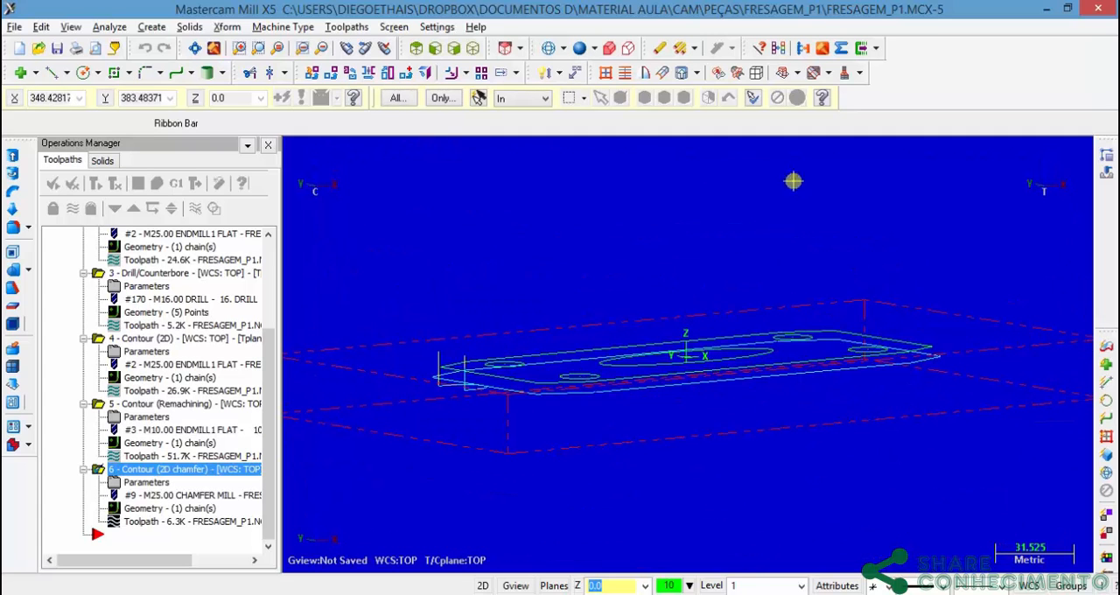
left_click(417, 47)
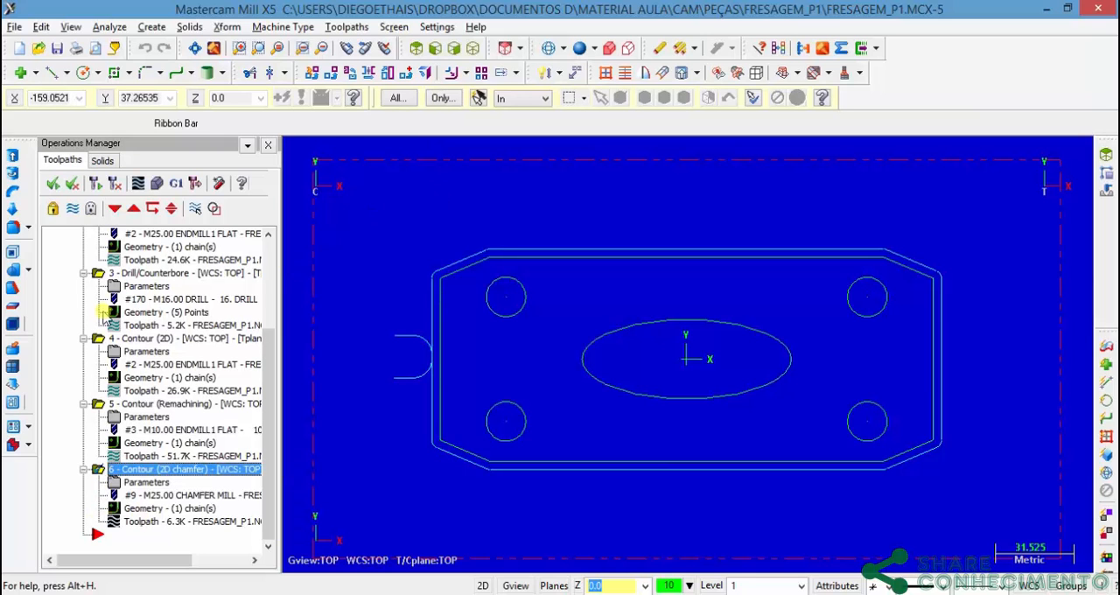
scroll(268, 236, "up", 3)
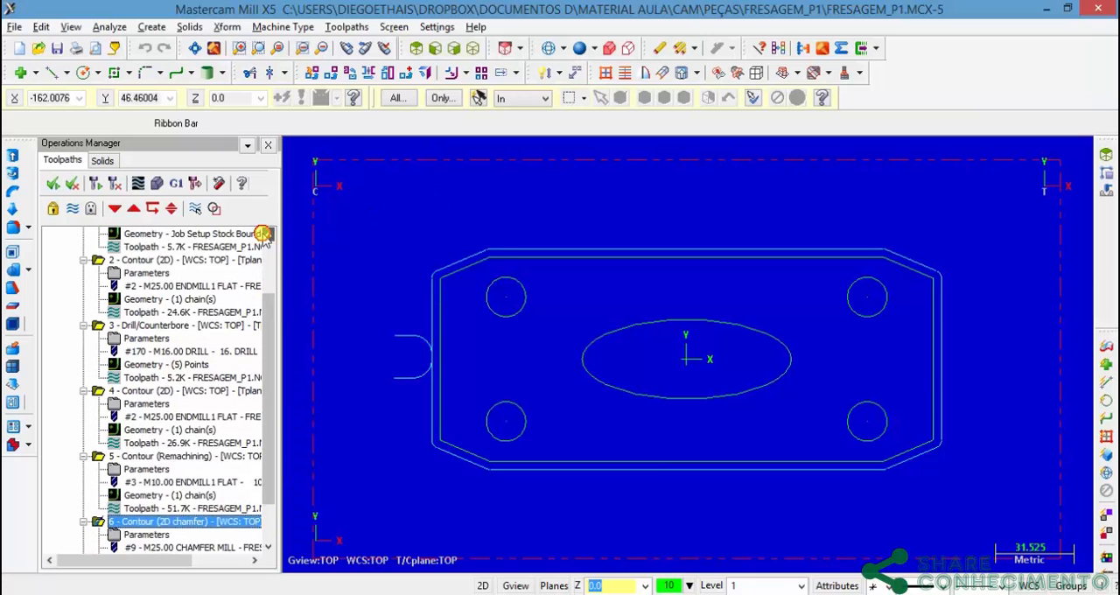
scroll(266, 239, "up", 1)
left_click(124, 247)
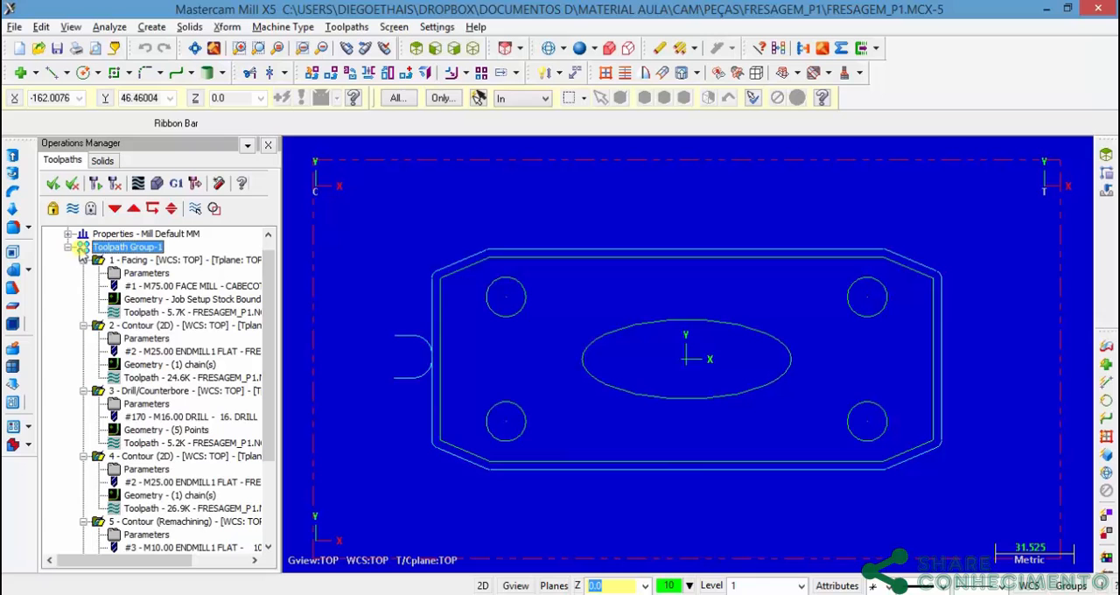
left_click(155, 186)
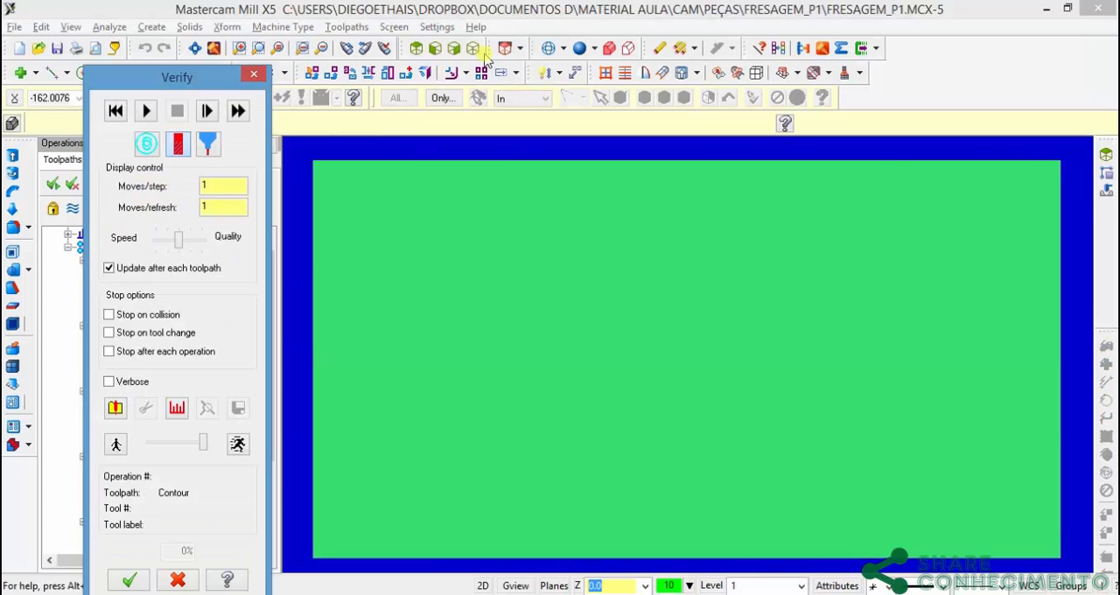
left_click(455, 48)
left_click(146, 110)
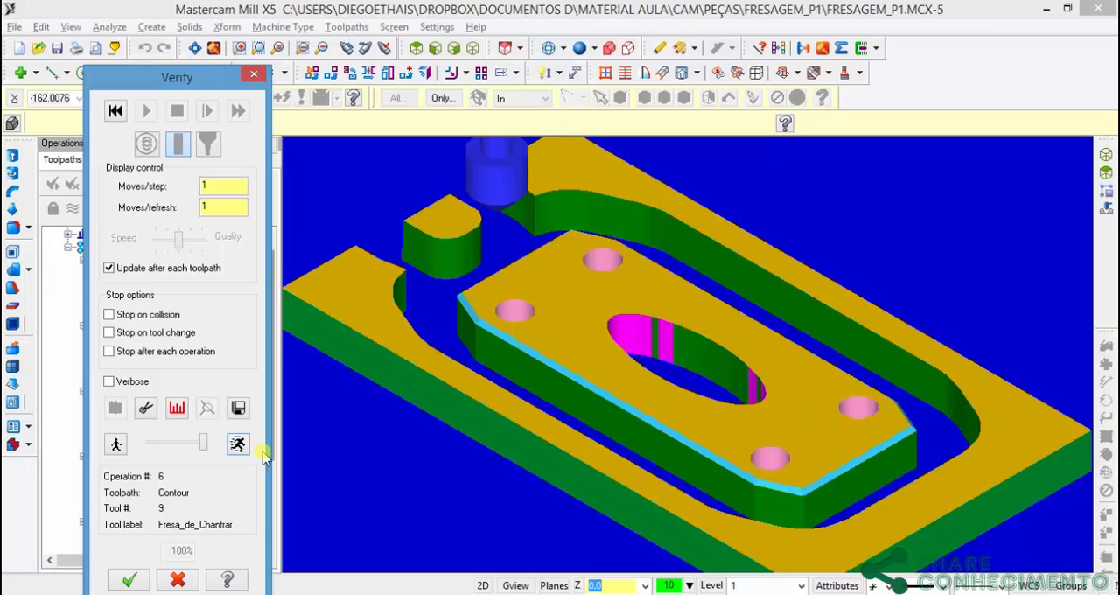
Step: Inspect the chamfered outer profile of the simulated part from above and in isometric, and close the verification
left_click(416, 48)
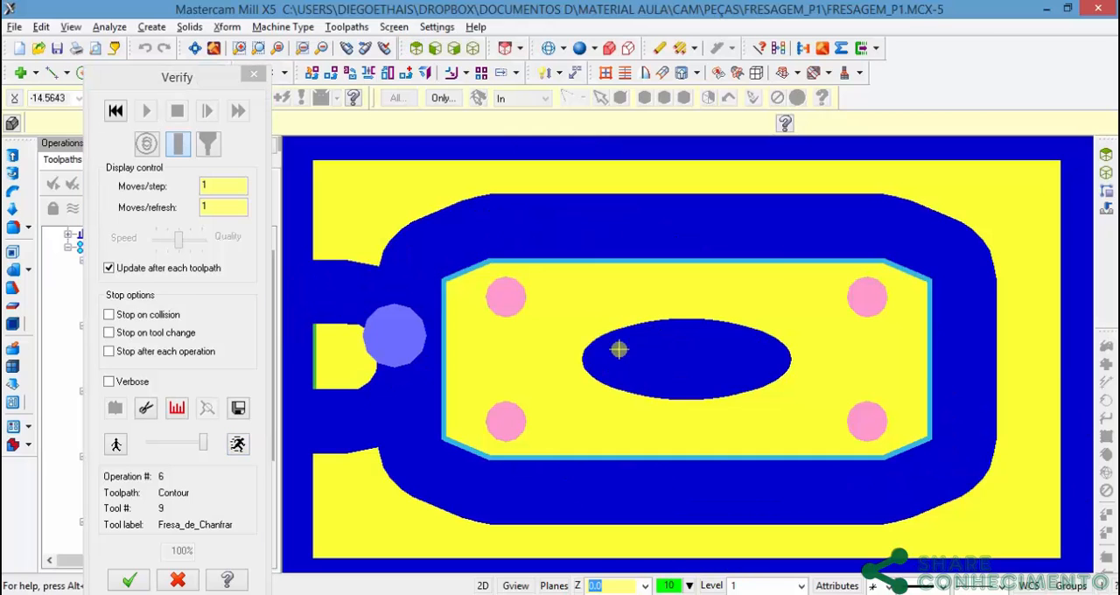
left_click(473, 48)
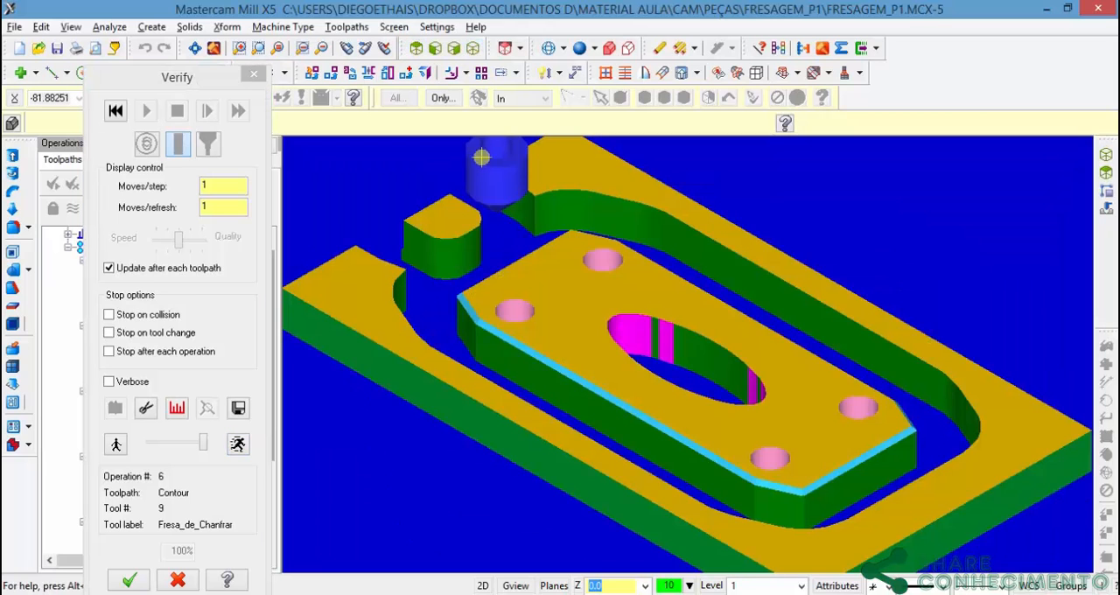
scroll(602, 275, "up", 4)
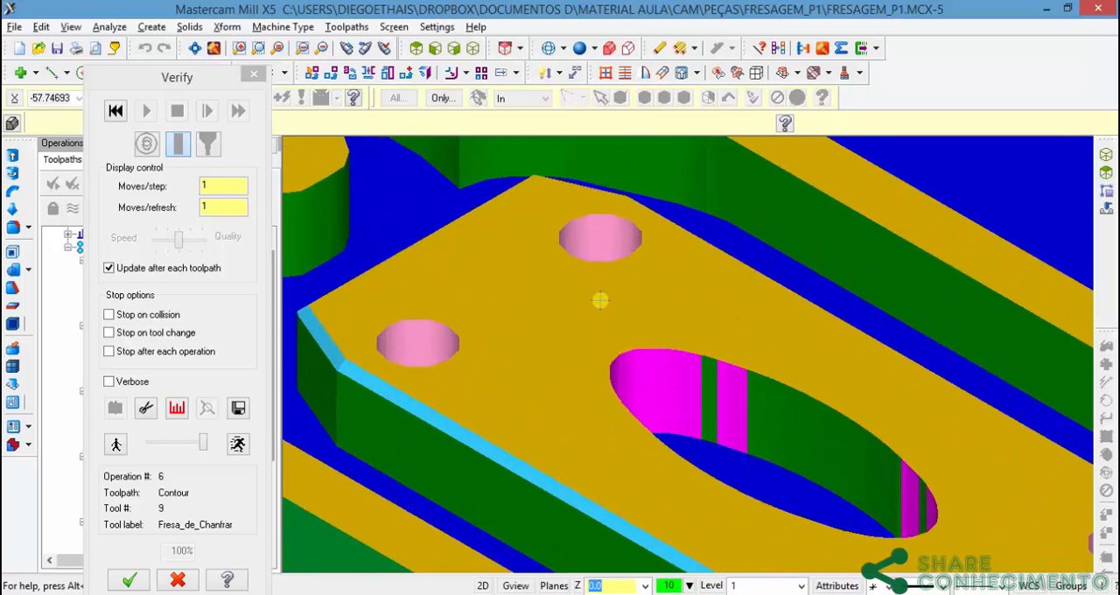
scroll(600, 300, "down", 5)
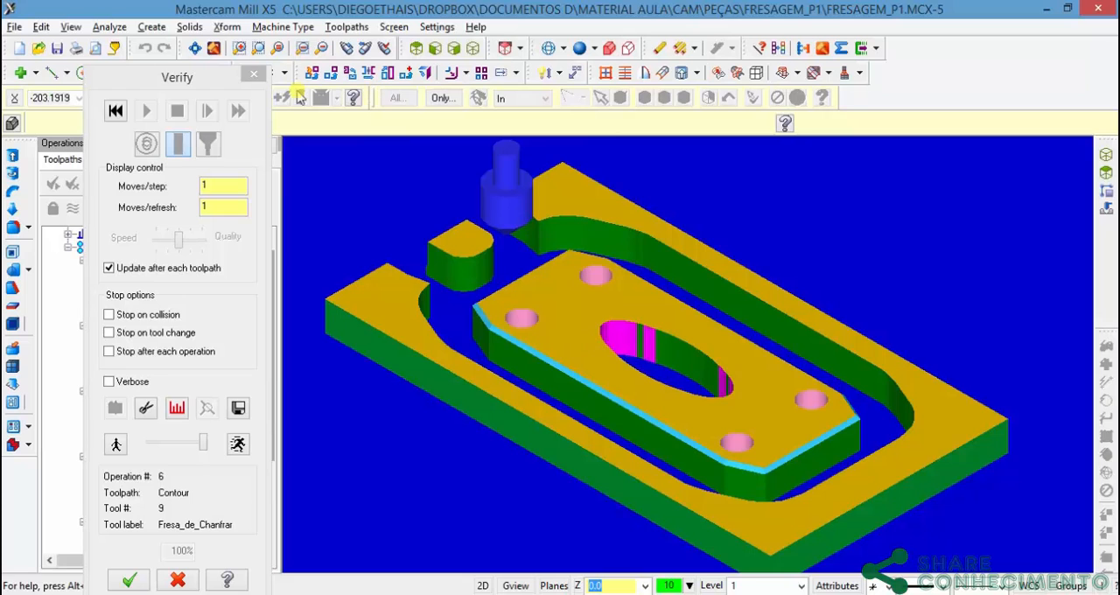
left_click(254, 74)
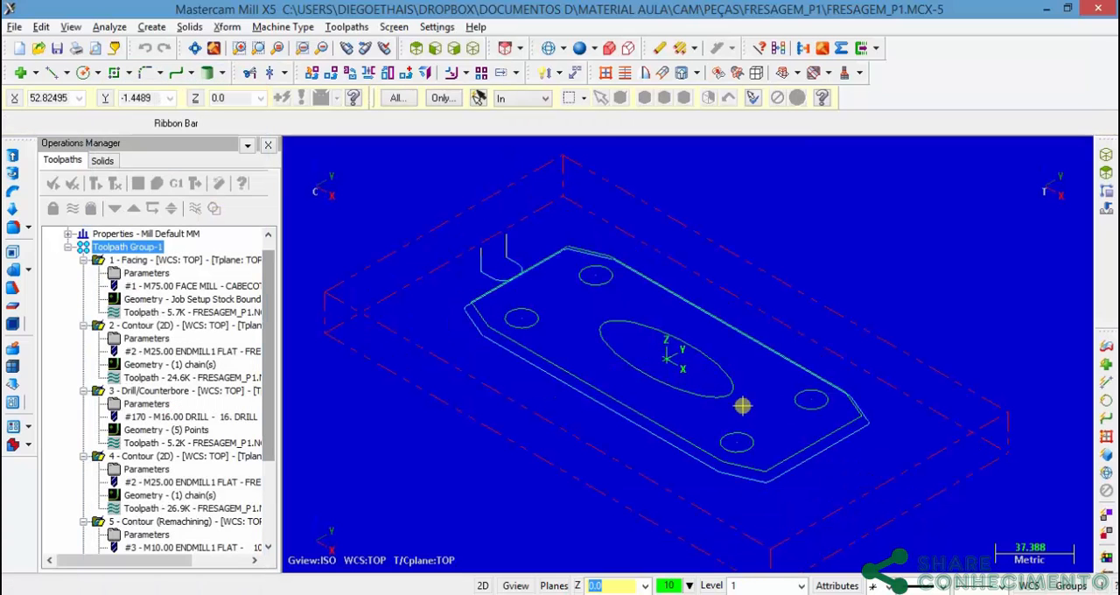
left_click(417, 49)
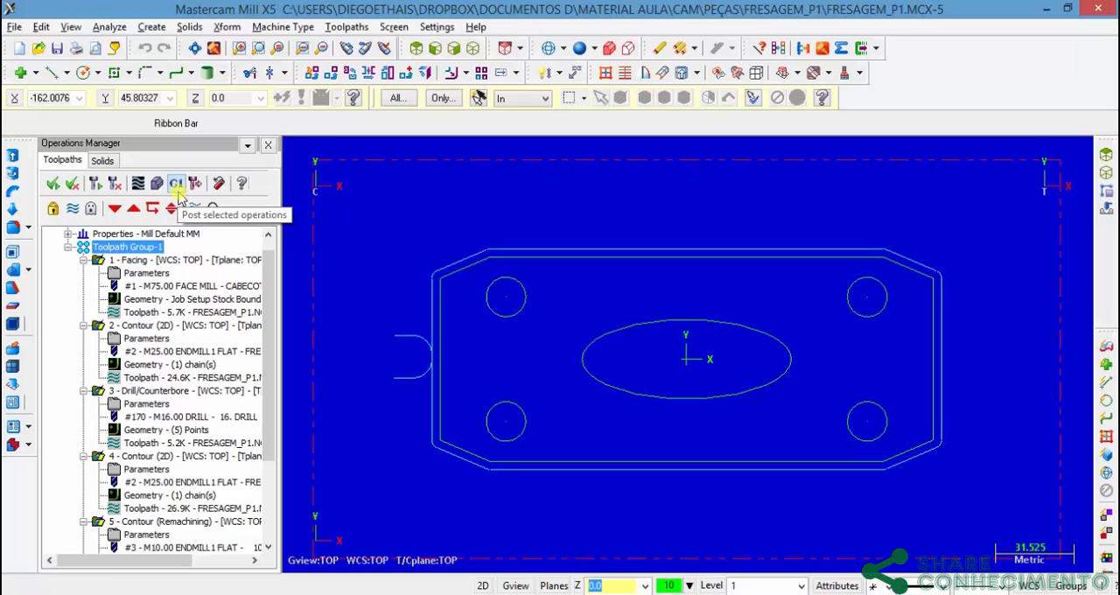
Step: Post all the operations to an NC file named FRESAGEM_P1, with the NC program opened for editing
left_click(178, 187)
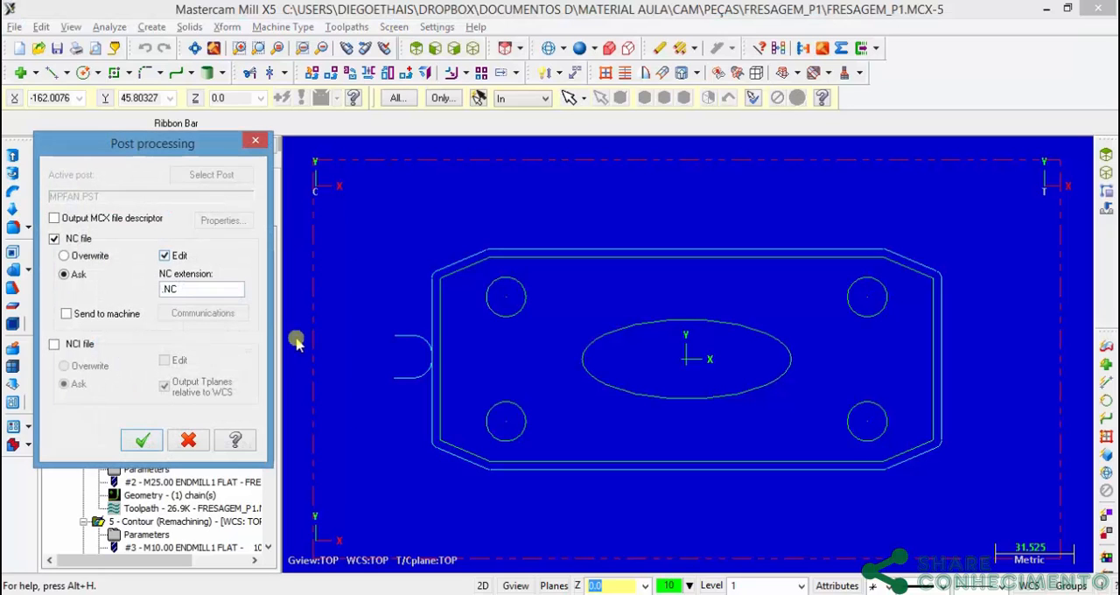
left_click_drag(171, 153, 287, 120)
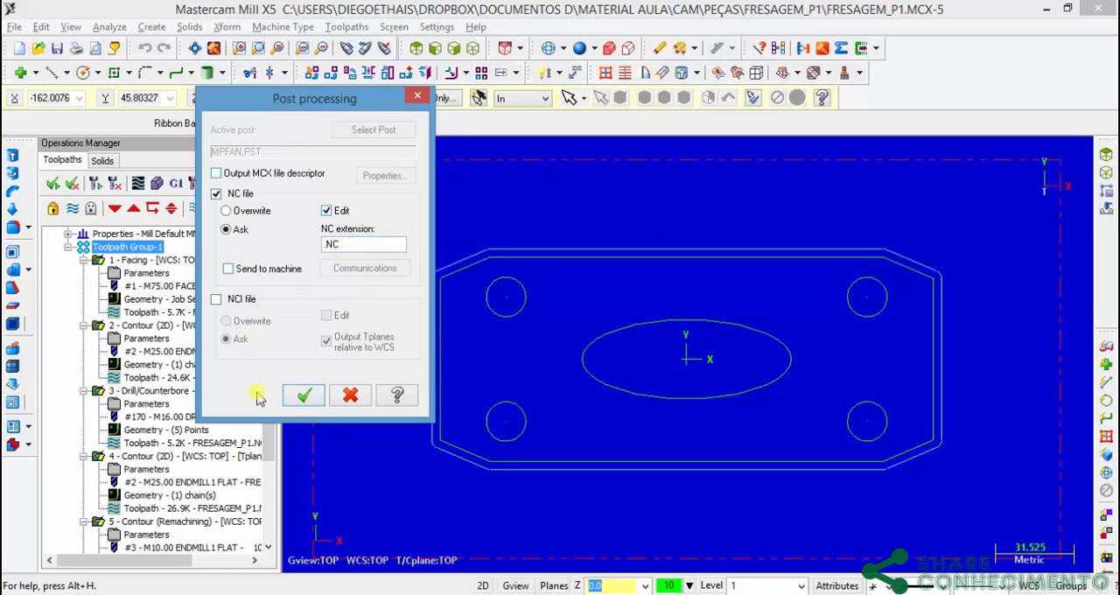
left_click(301, 400)
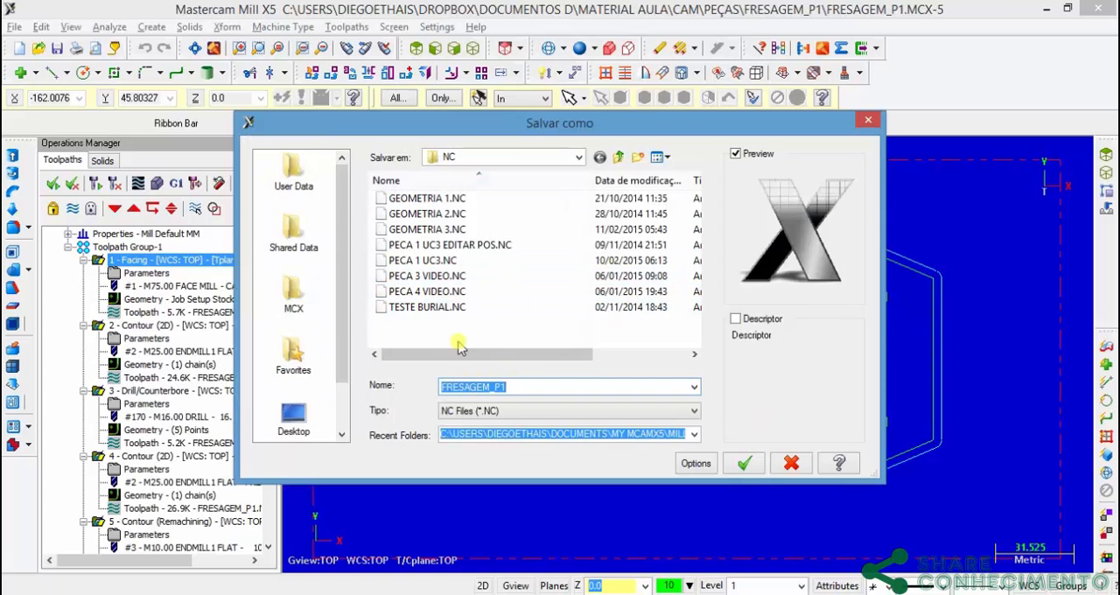
left_click(746, 465)
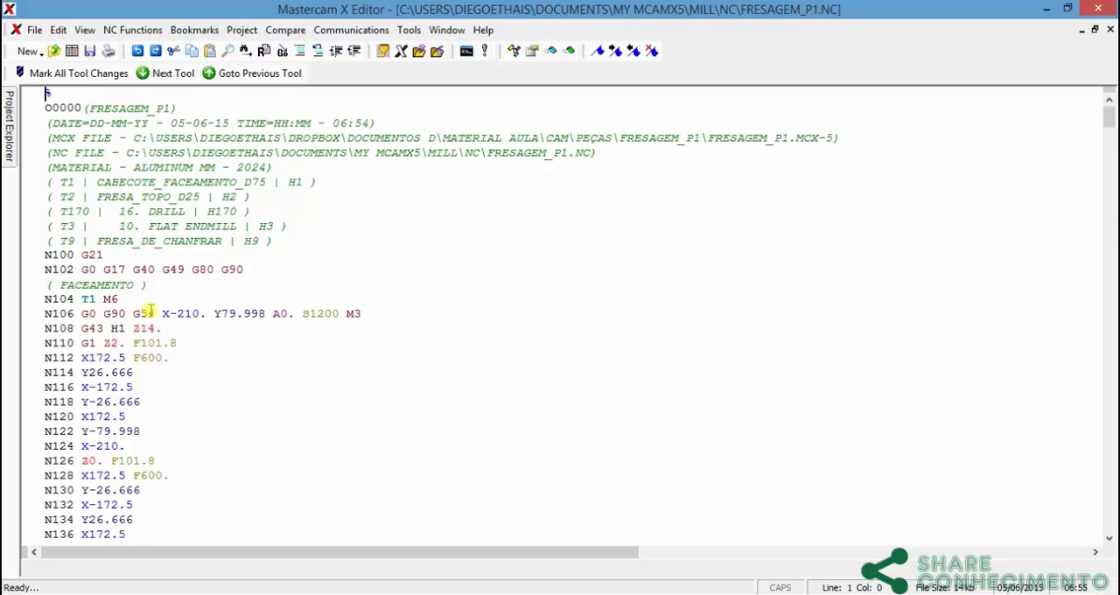
Step: Examine the header, facing moves and first tool change of the posted NC program, and close the code editor
scroll(149, 311, "down", 3)
scroll(140, 238, "up", 2)
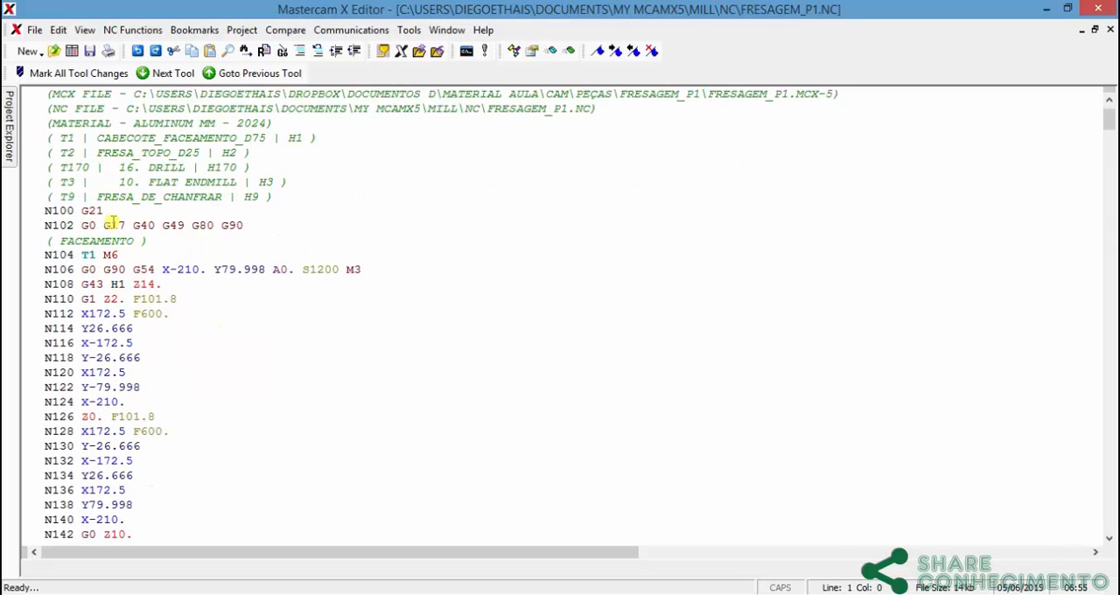
scroll(112, 253, "down", 7)
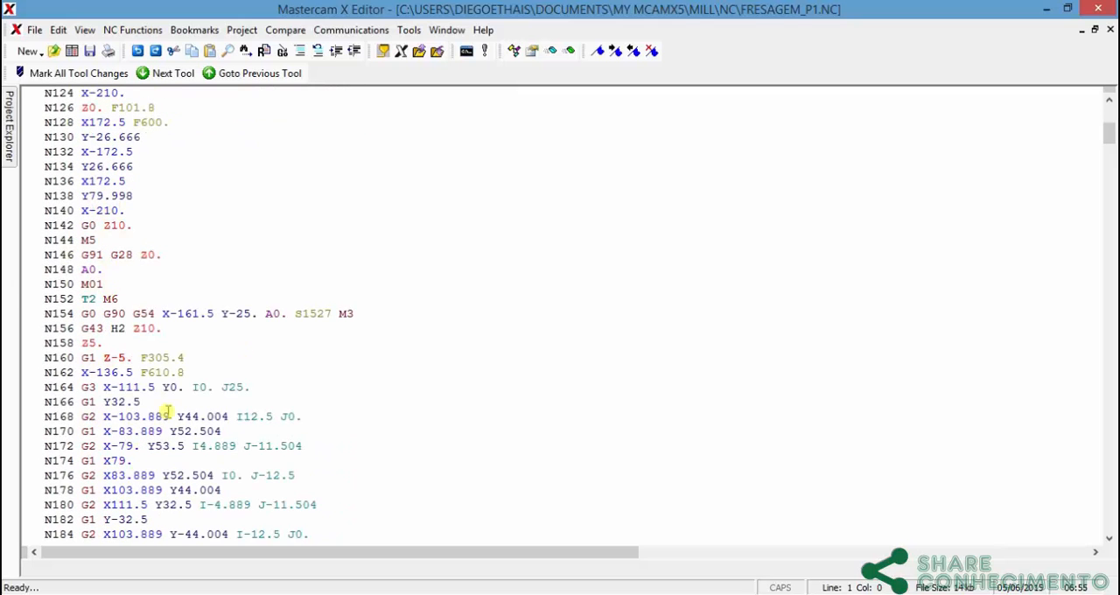
scroll(208, 371, "up", 1)
scroll(203, 328, "up", 3)
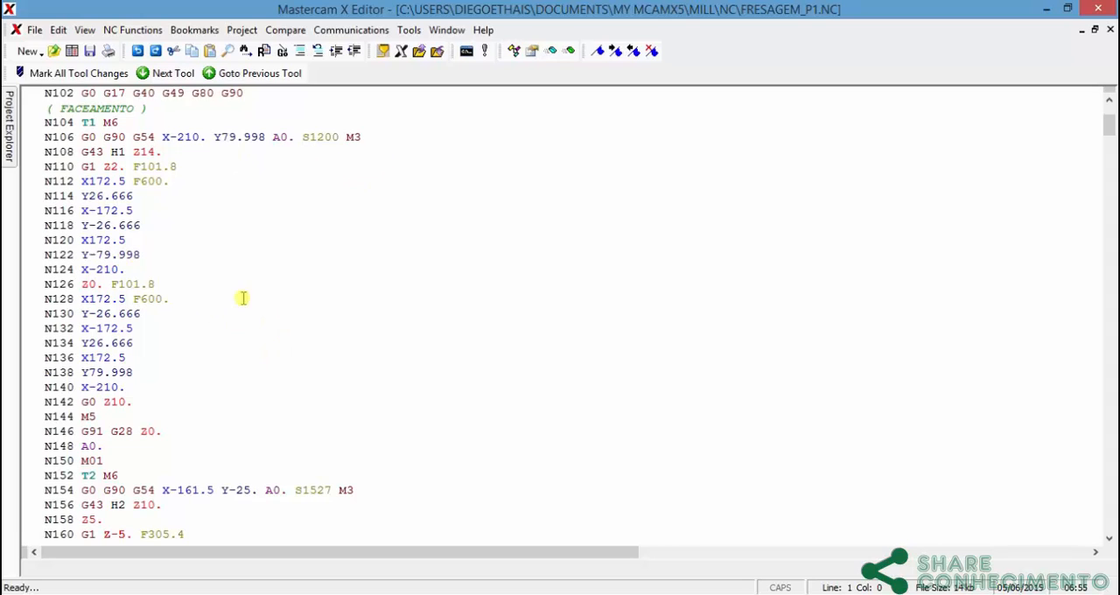
left_click(1101, 11)
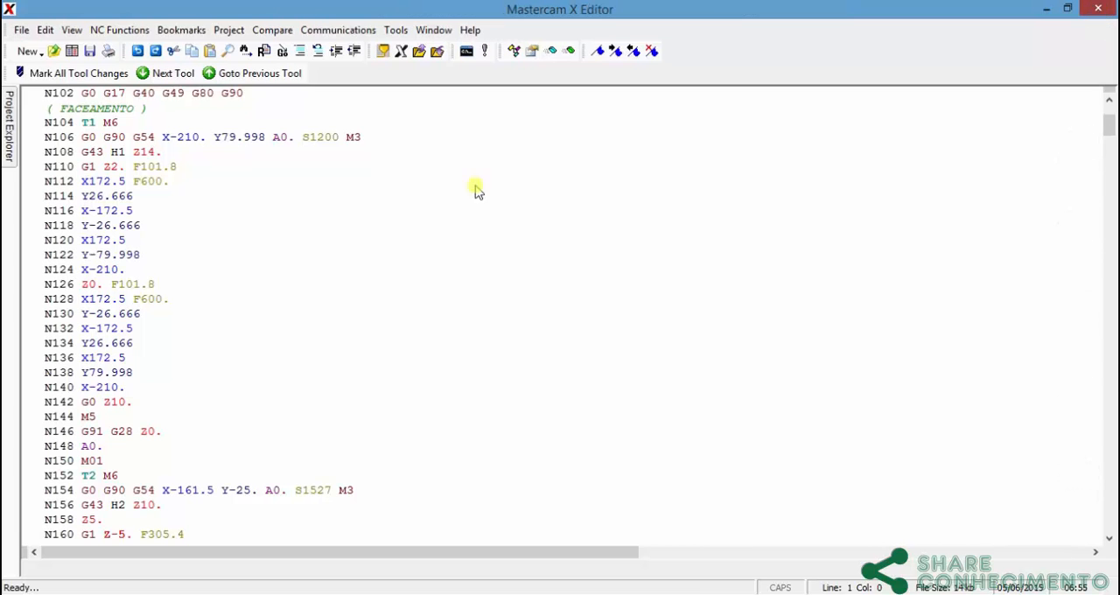